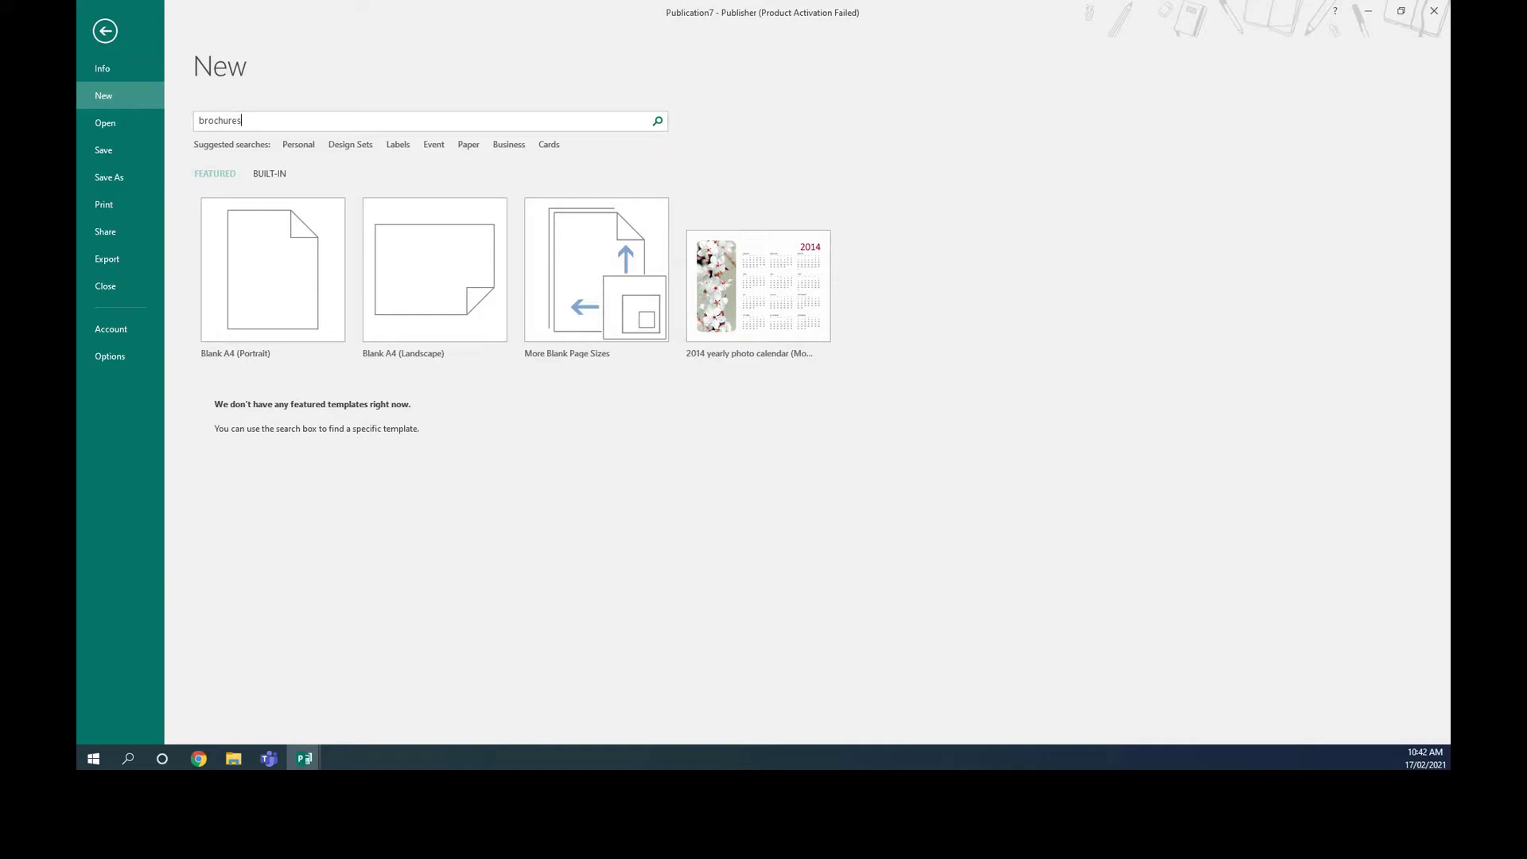
Step: Search the templates for brochures, filter to the Brochures category, and create a publication from the Informational brochure template
left_click(656, 122)
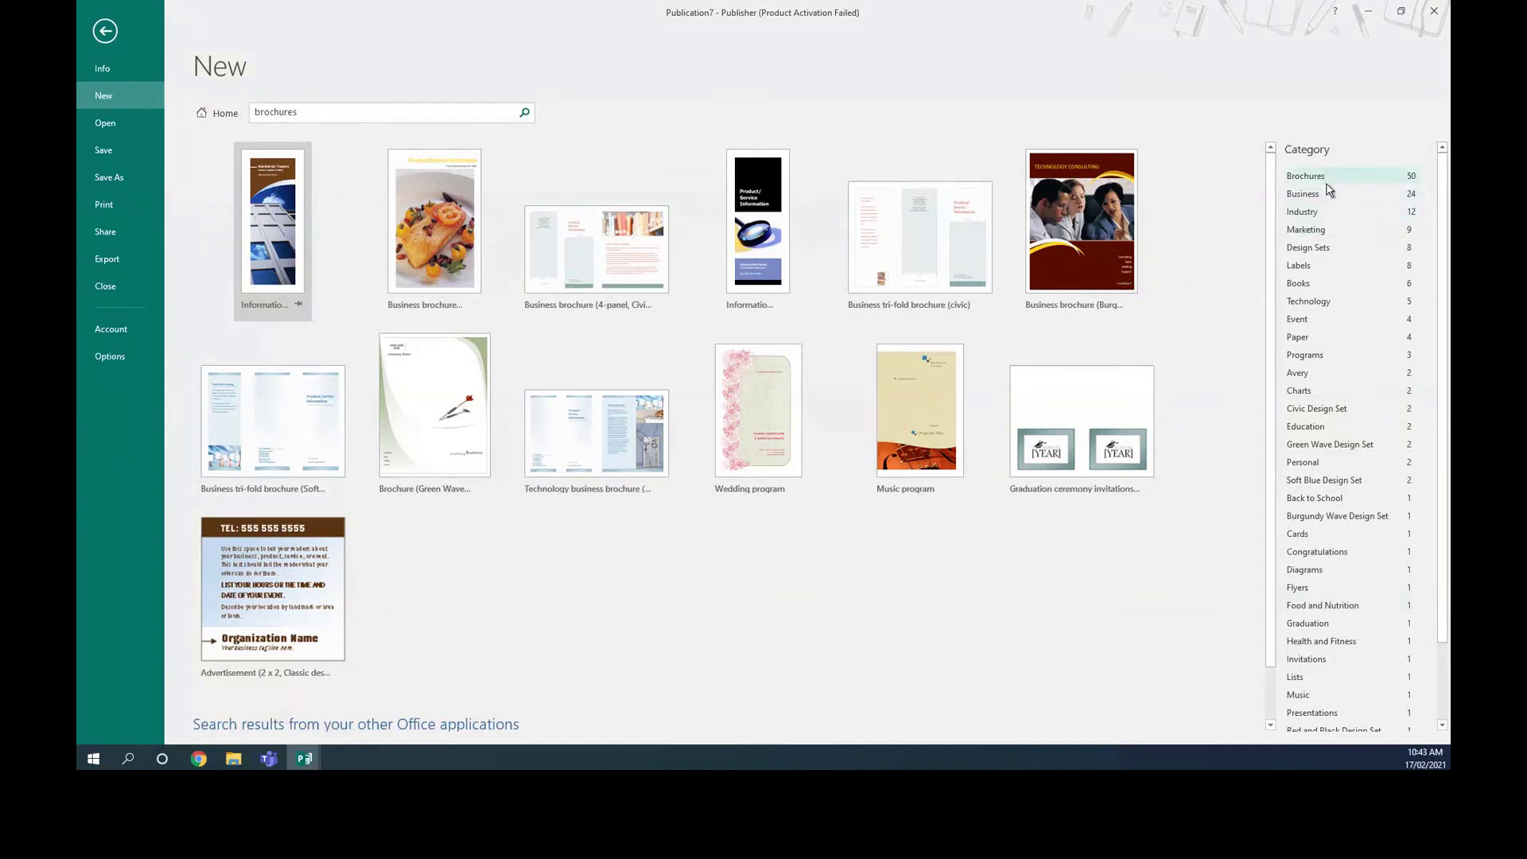
left_click(1366, 176)
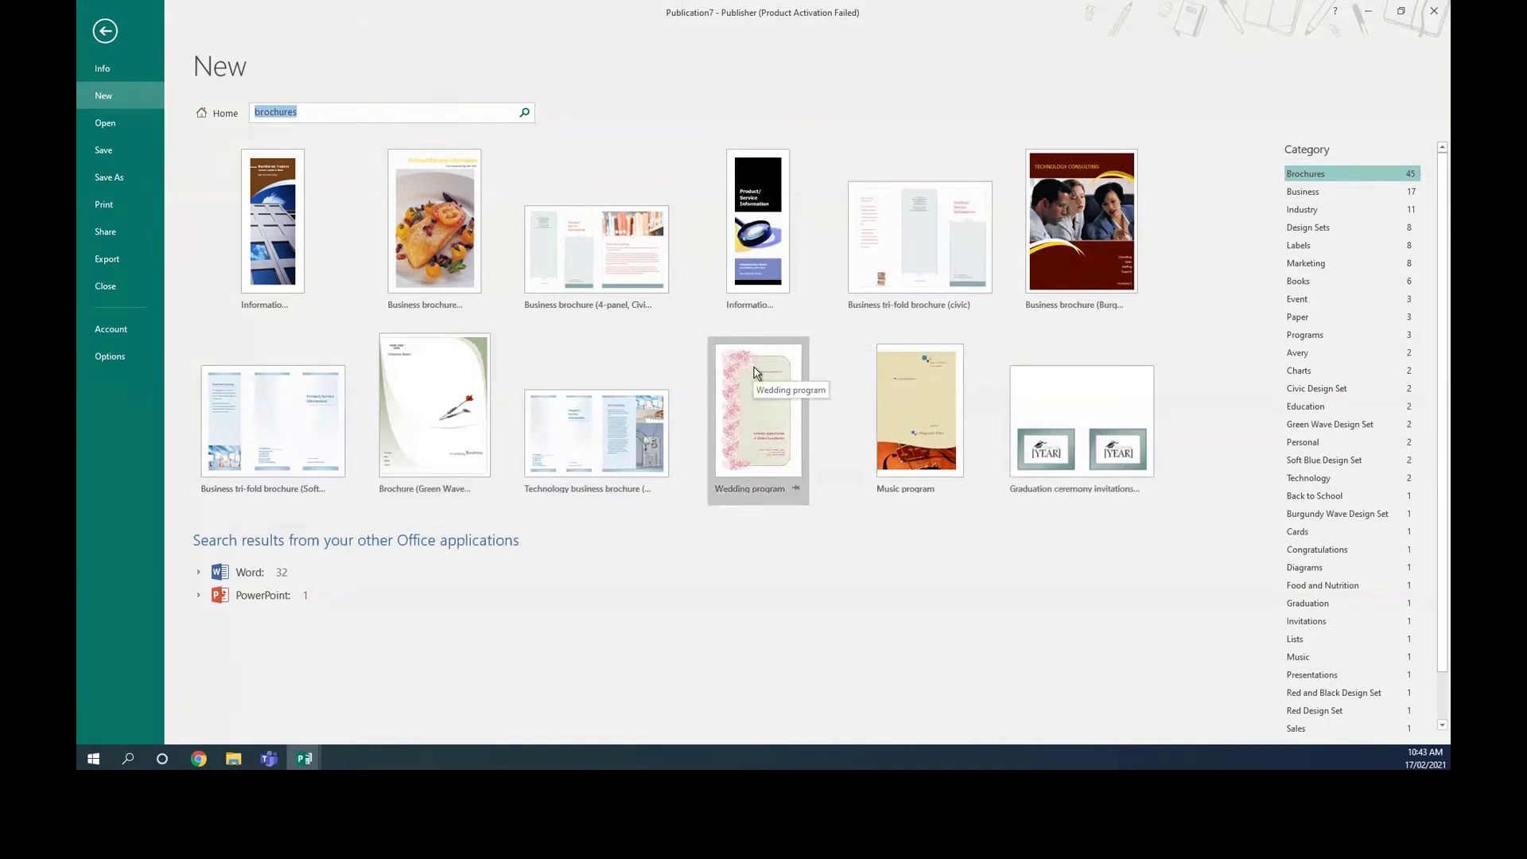
left_click(261, 245)
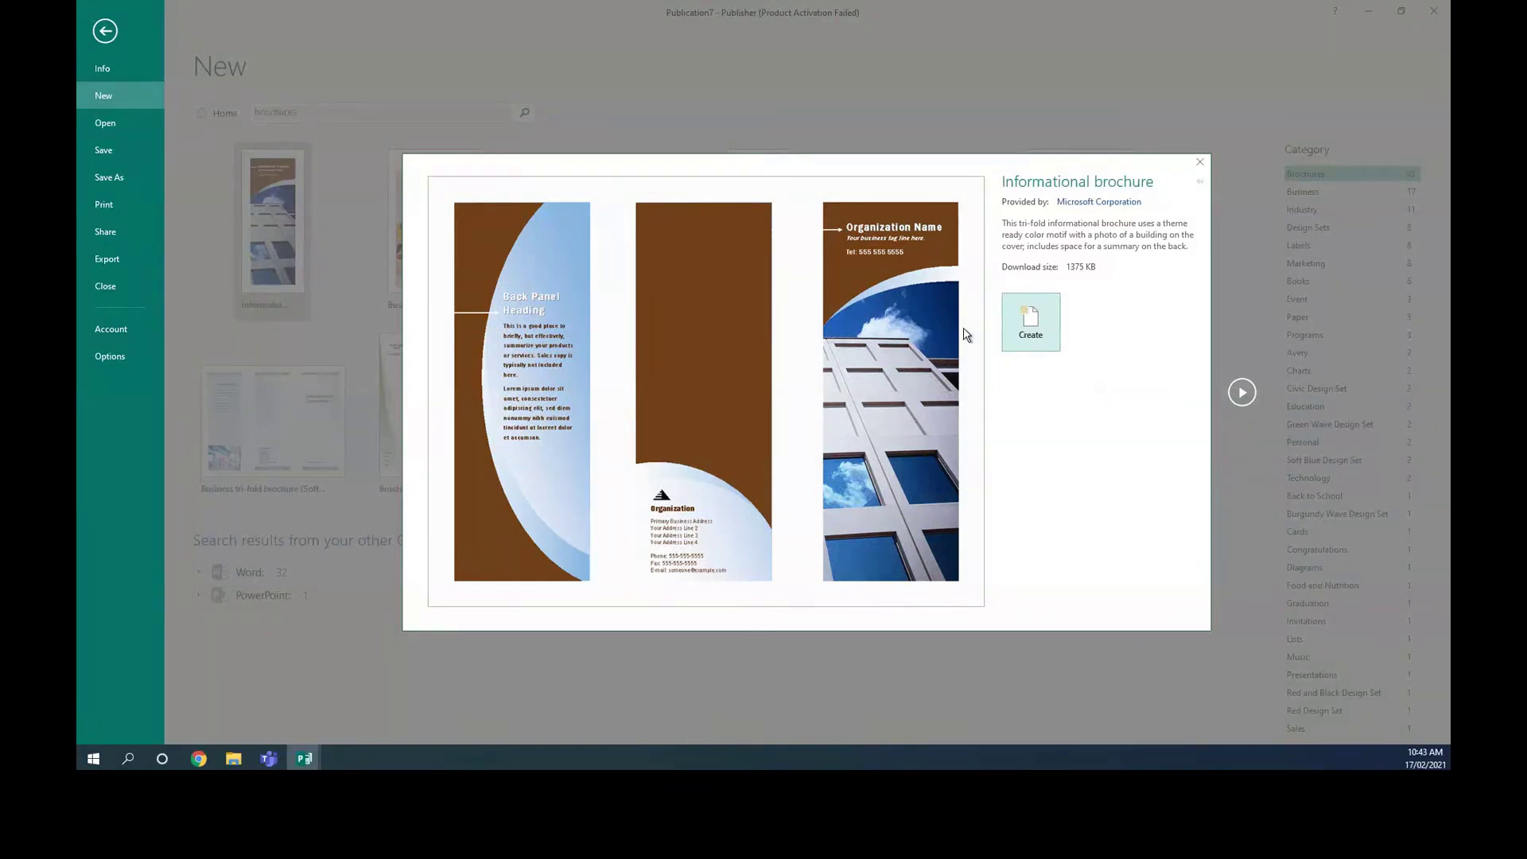
left_click(1027, 327)
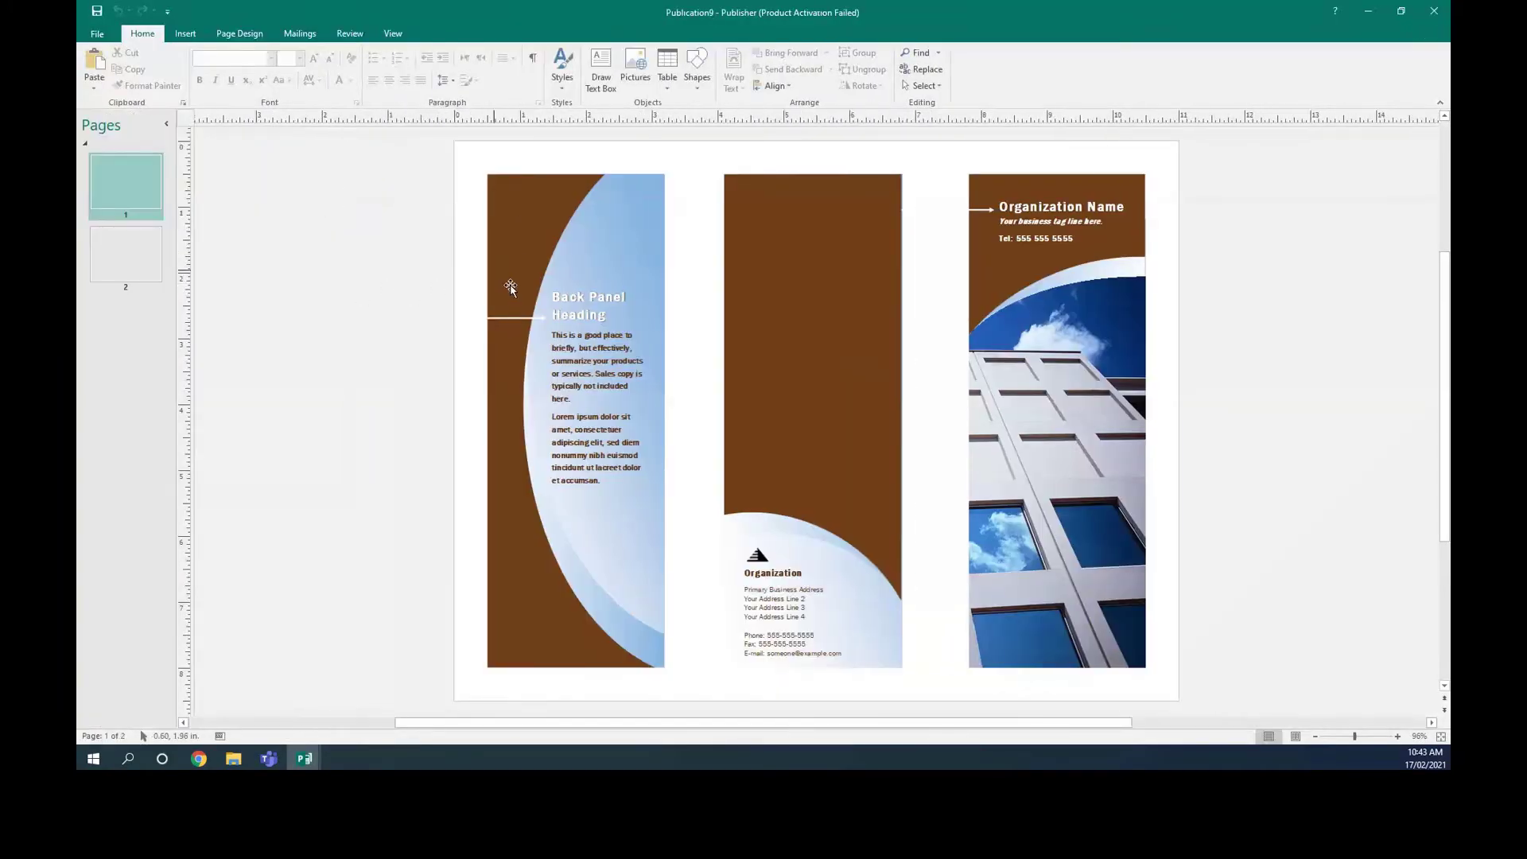
left_click(906, 520)
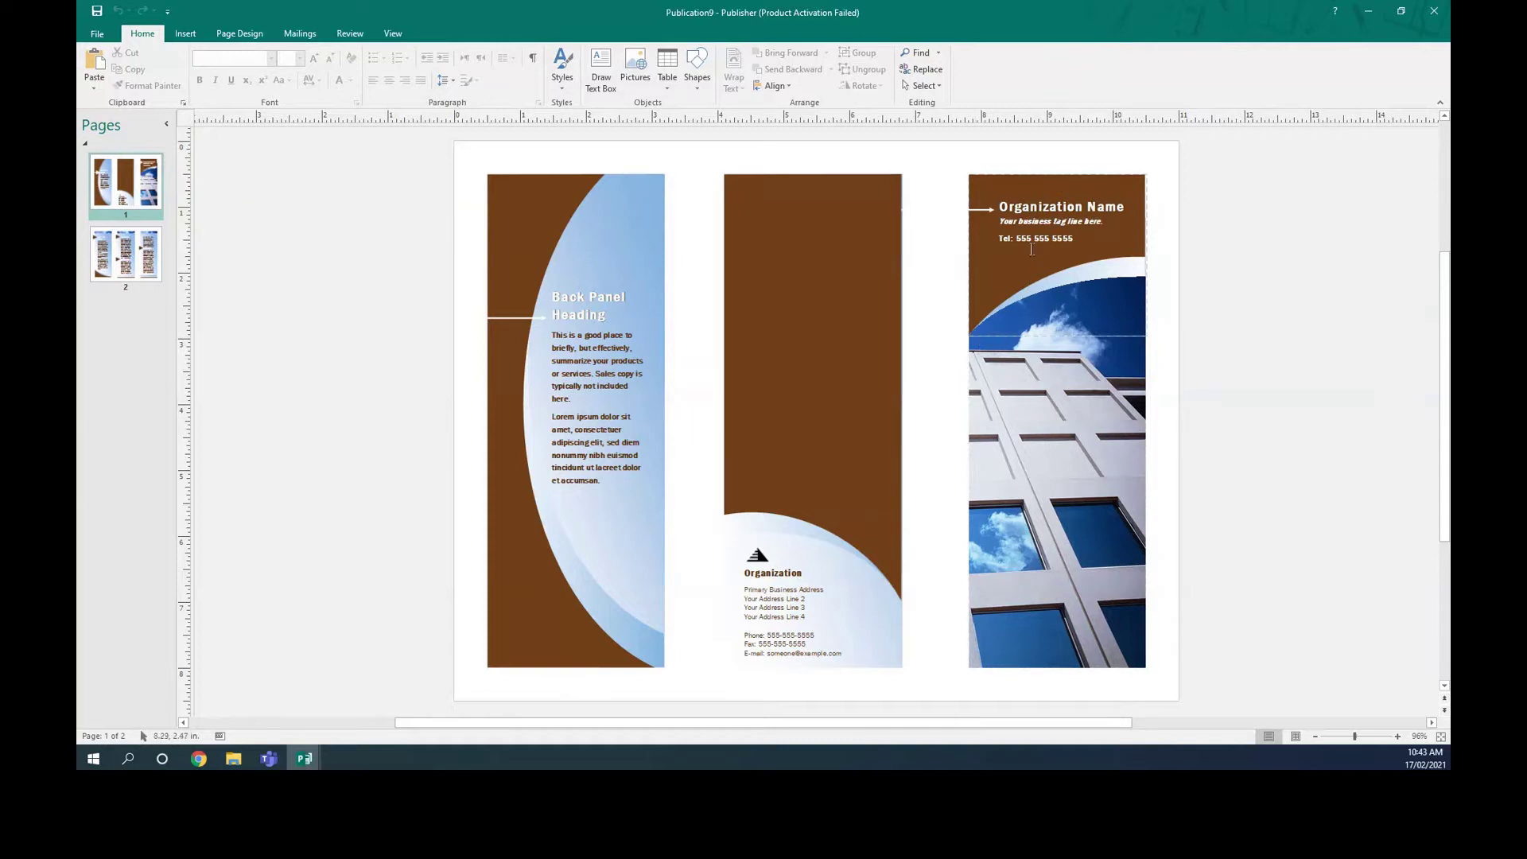
Step: Replace the "Organization Name" title on the front panel with "University of technology and applied science -ibri"
left_click_drag(1000, 207, 1123, 208)
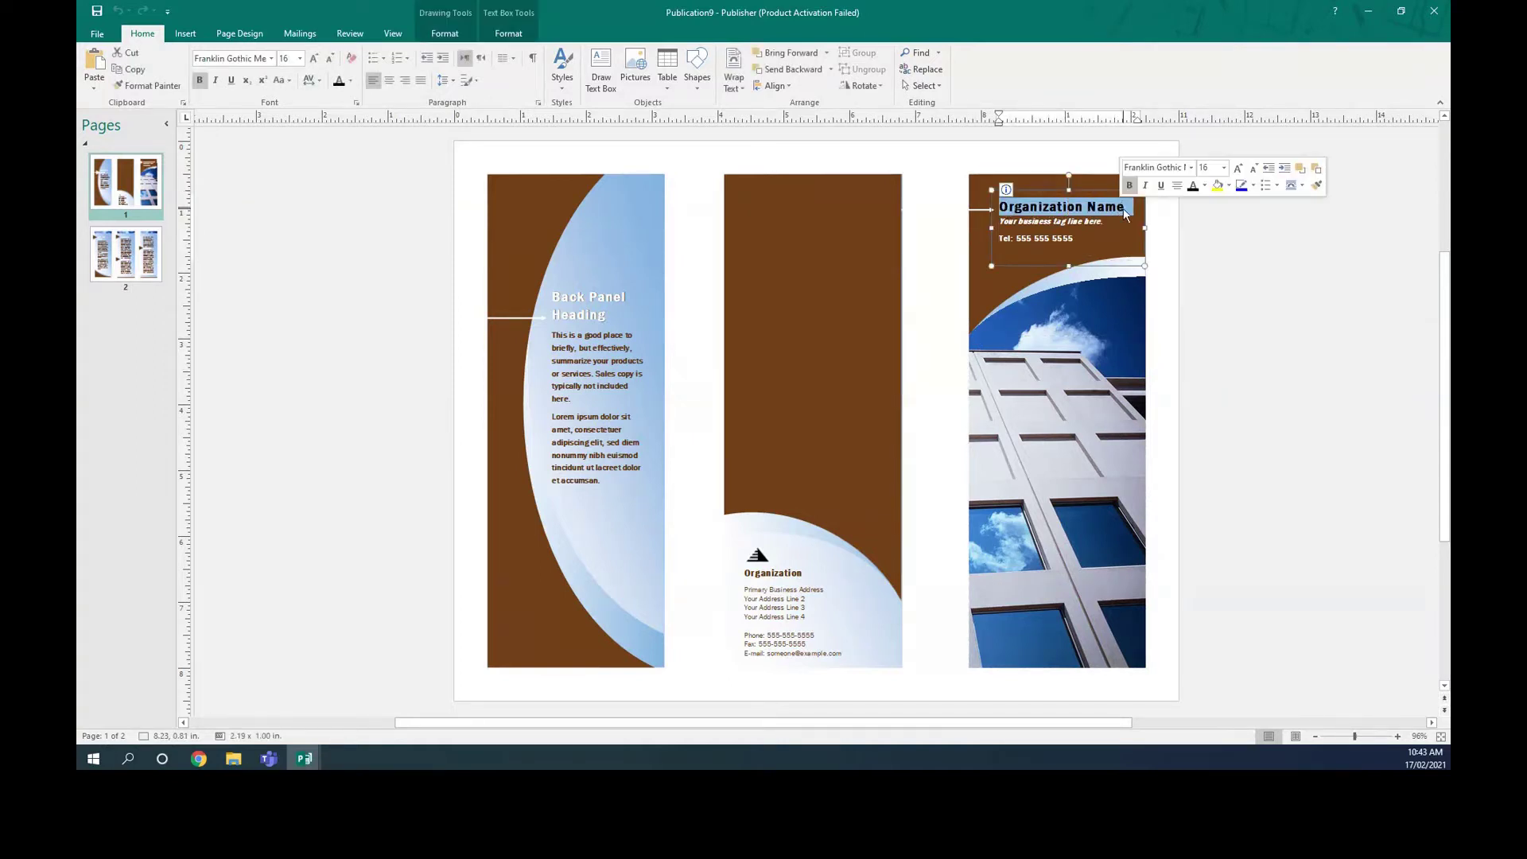
type("Univ")
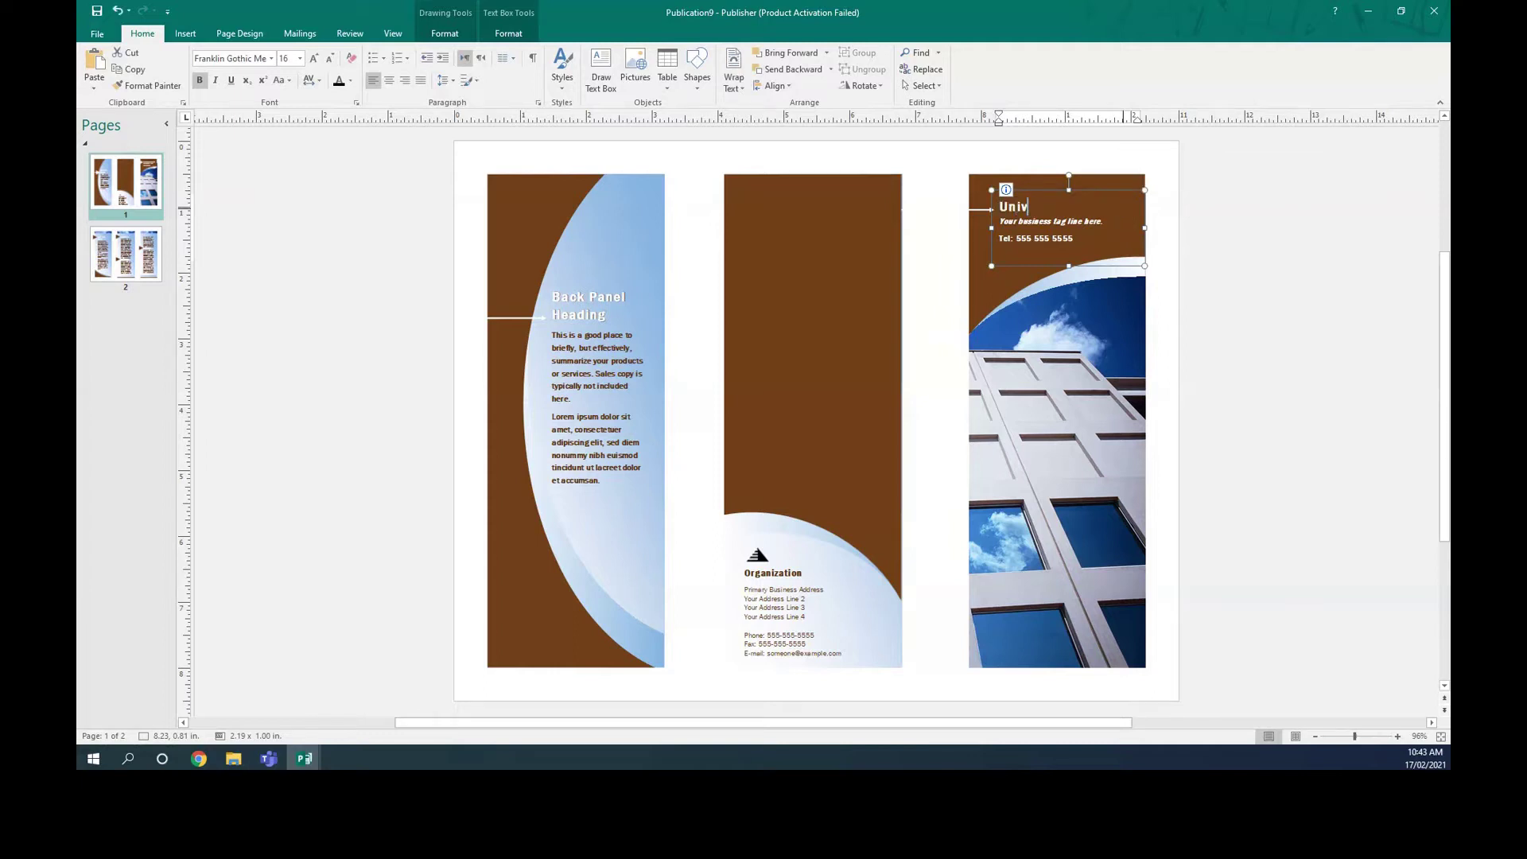
type("ersity of technolo")
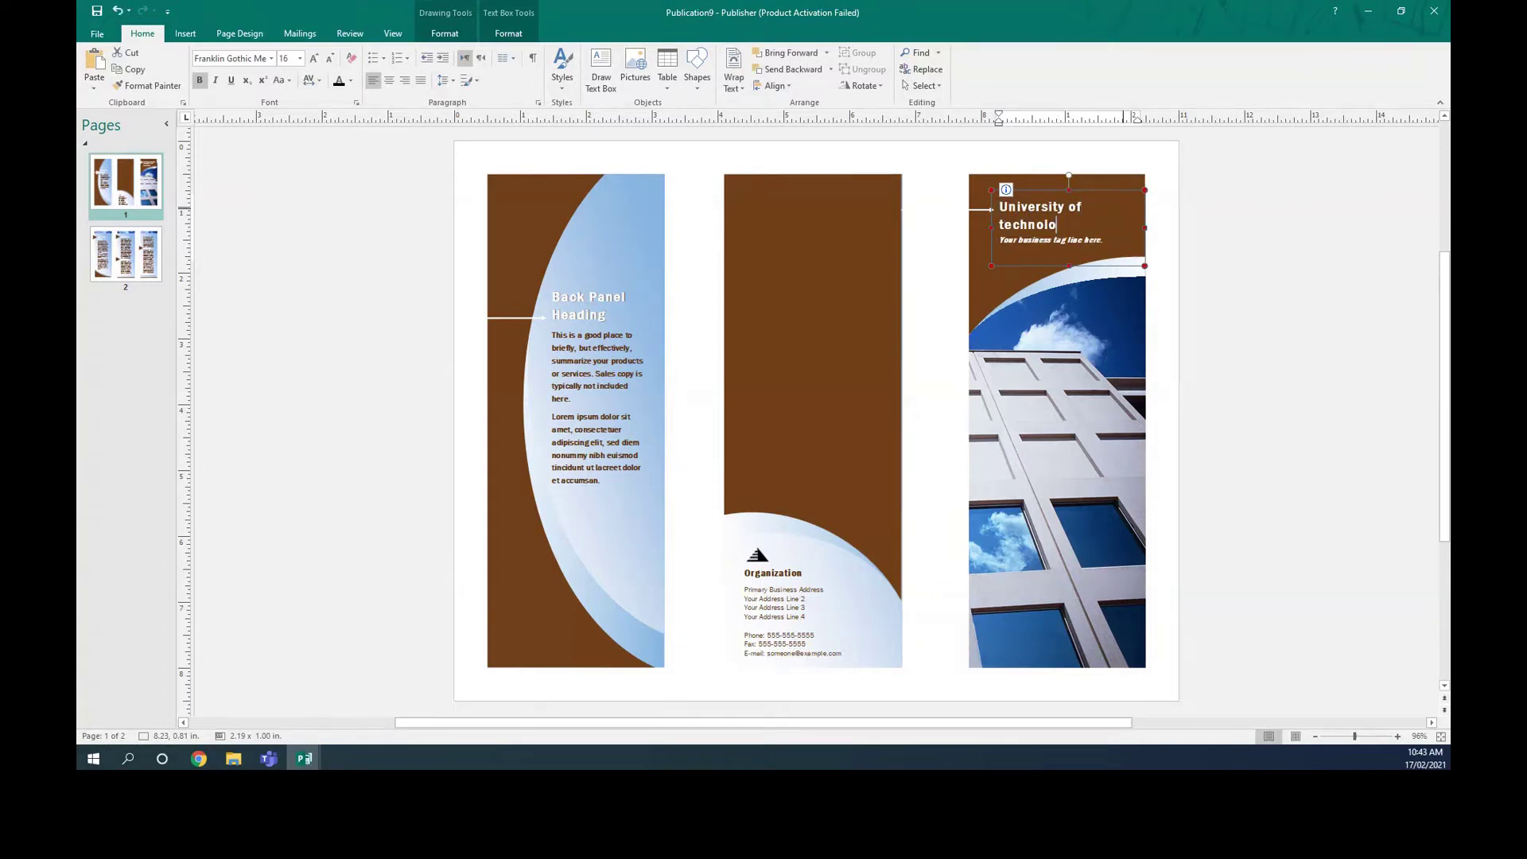
type("gy and applied sc")
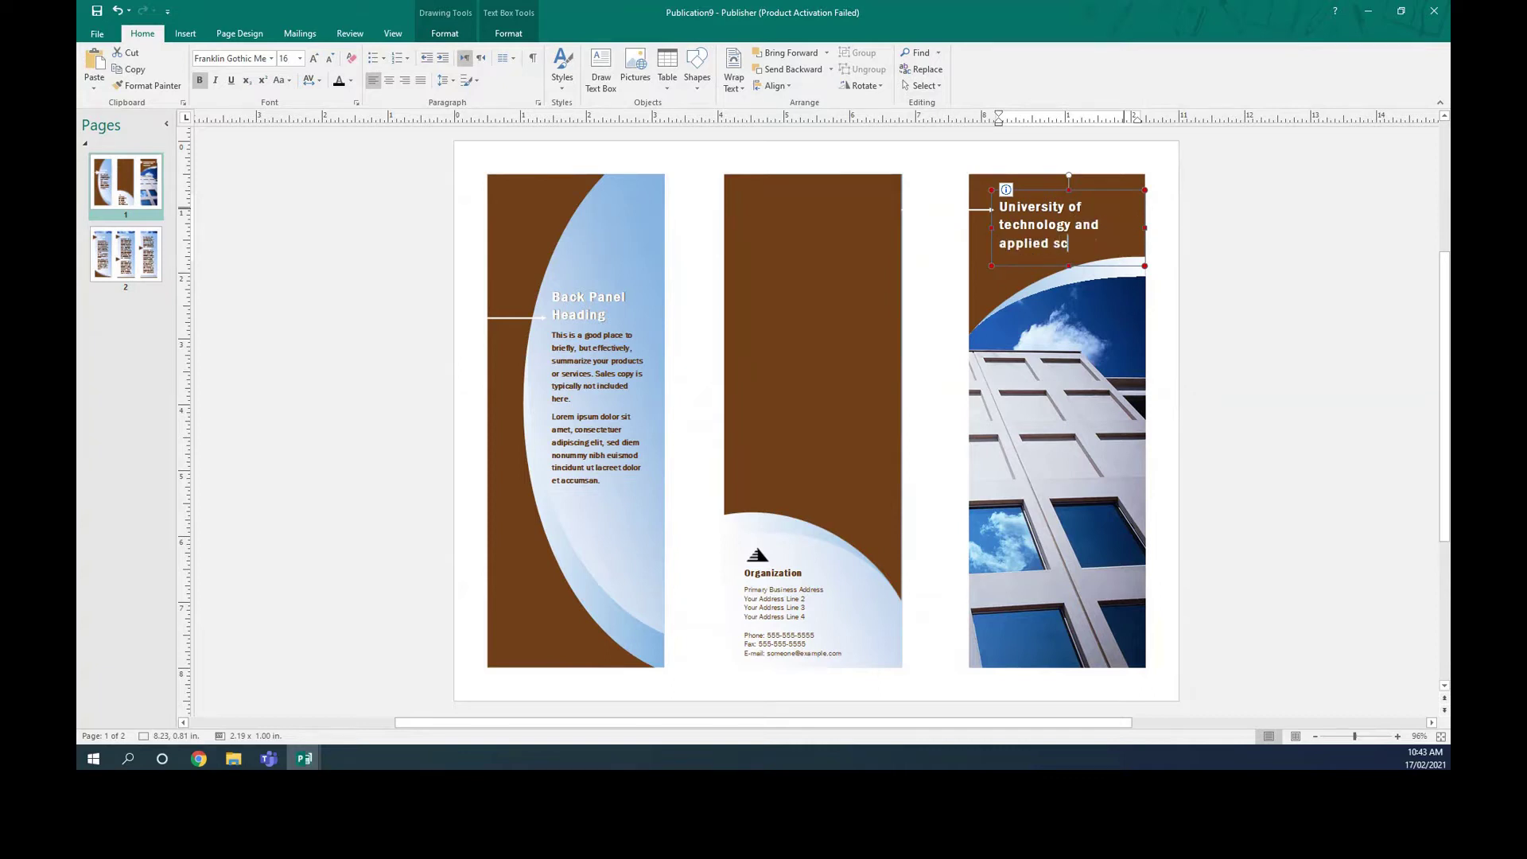
type("ience -ibri")
left_click(1087, 282)
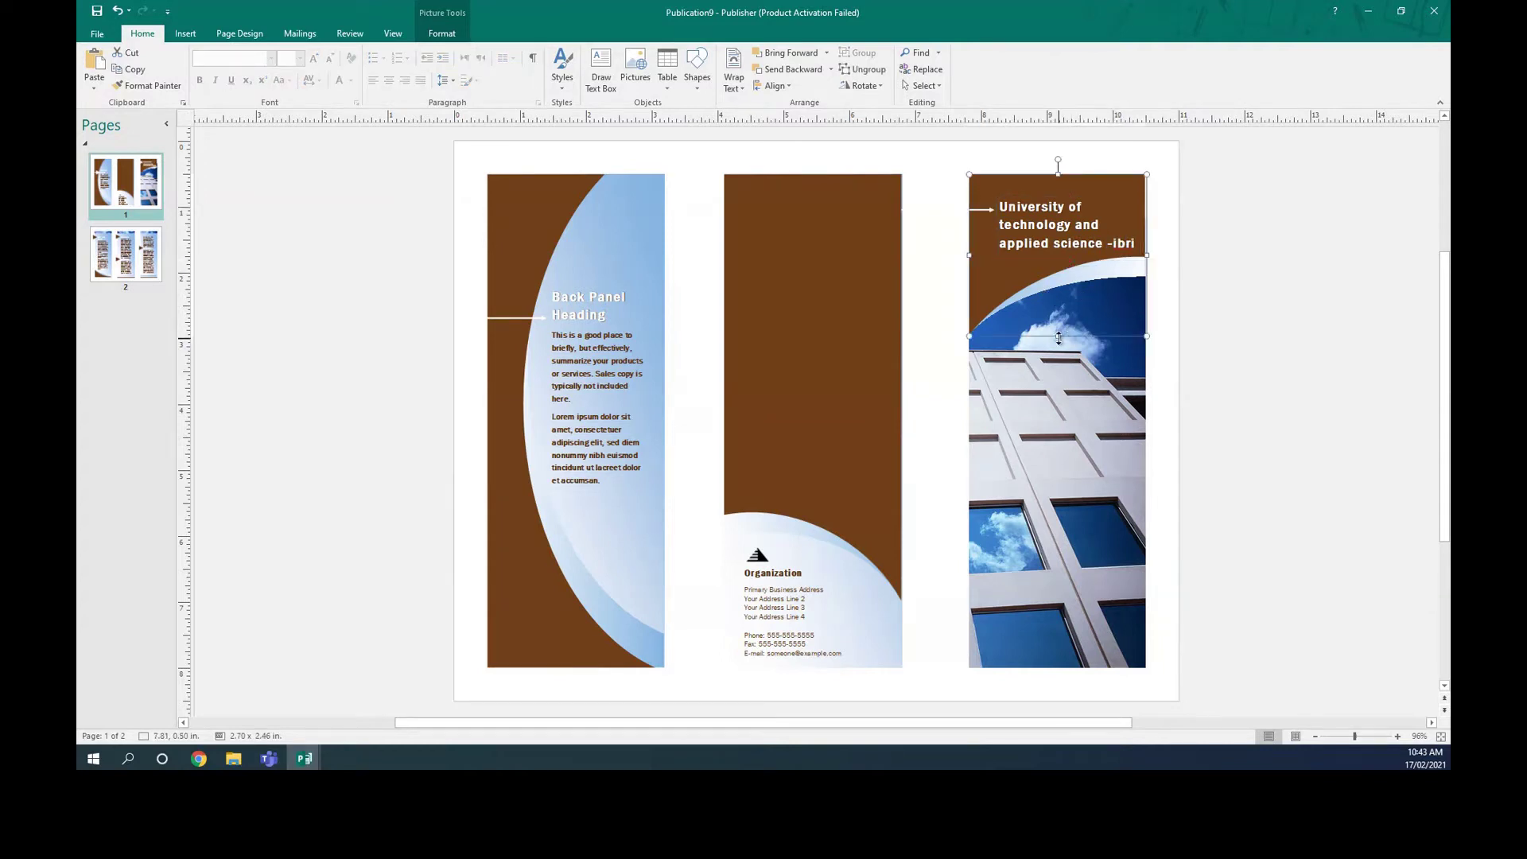
Step: Reduce the font size of the front panel's title text by two steps so it fits its text box
triple_click(1018, 241)
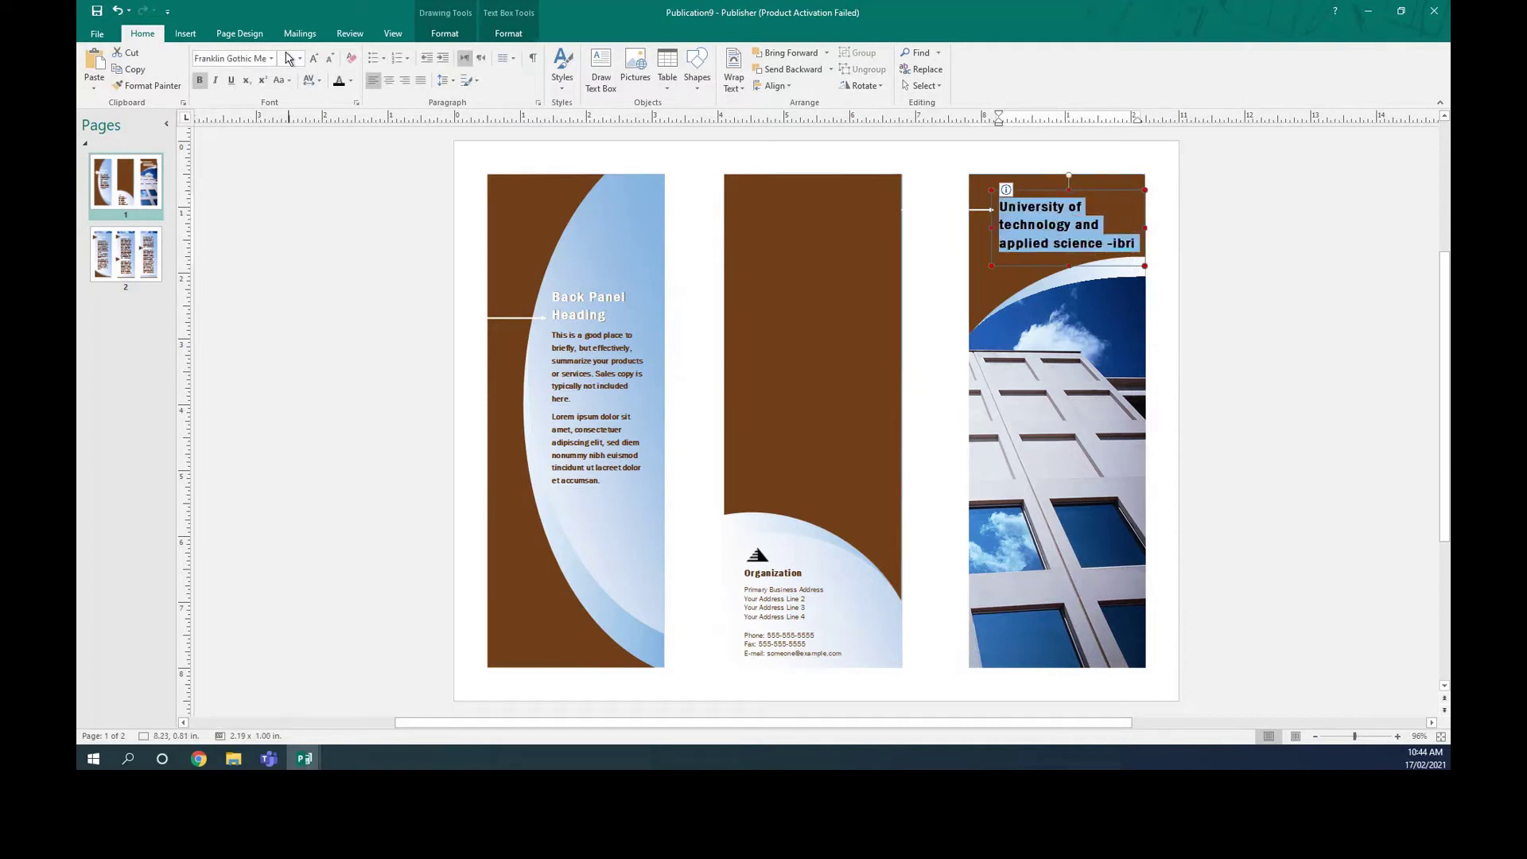
left_click(329, 59)
left_click(329, 58)
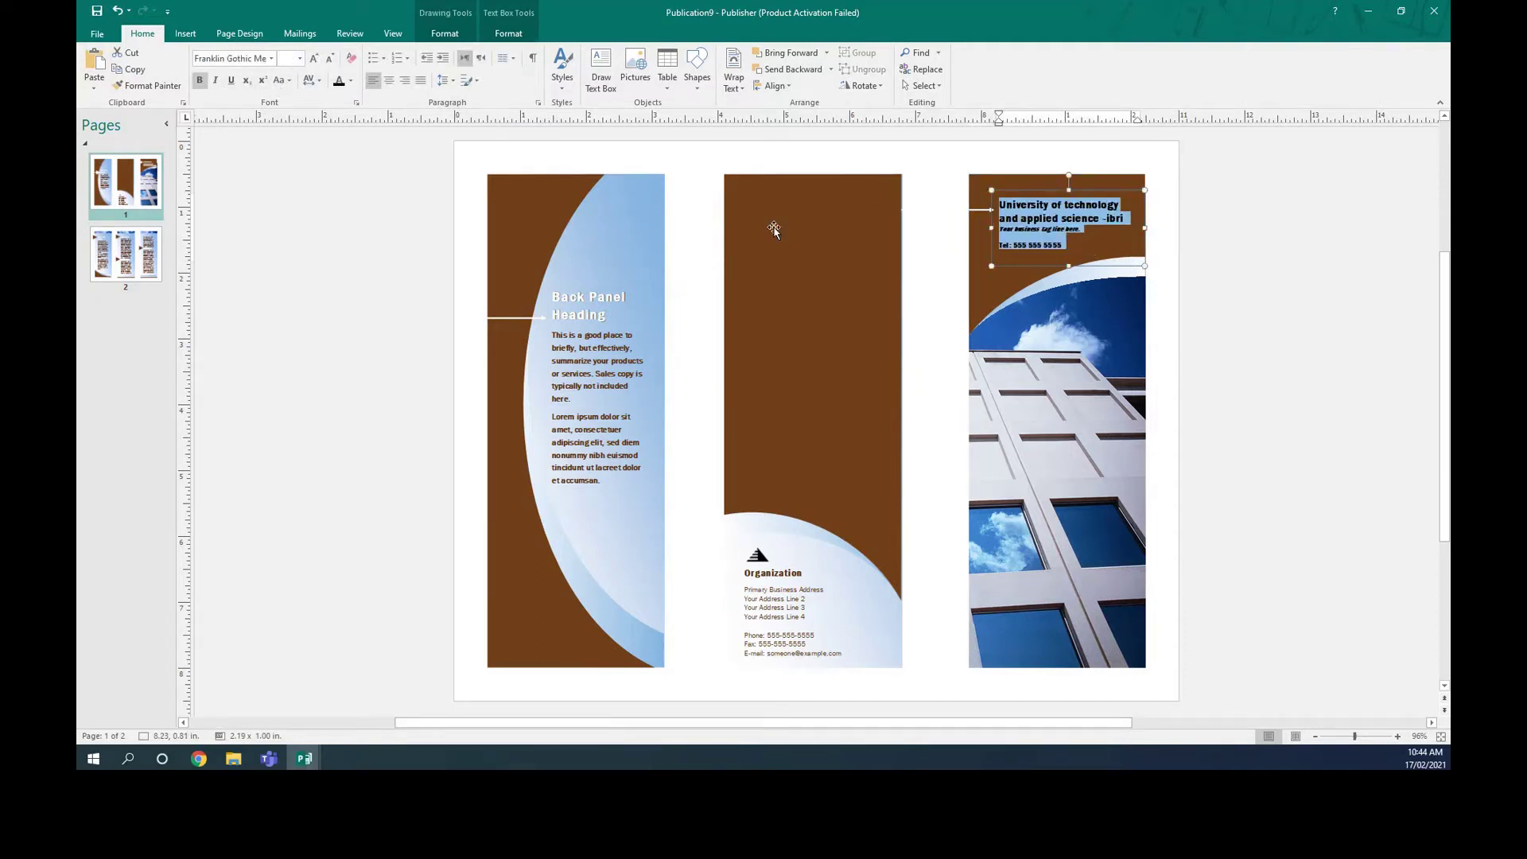
Step: Delete the business tag line placeholder between the university name and the telephone line on the front panel
left_click(1010, 248)
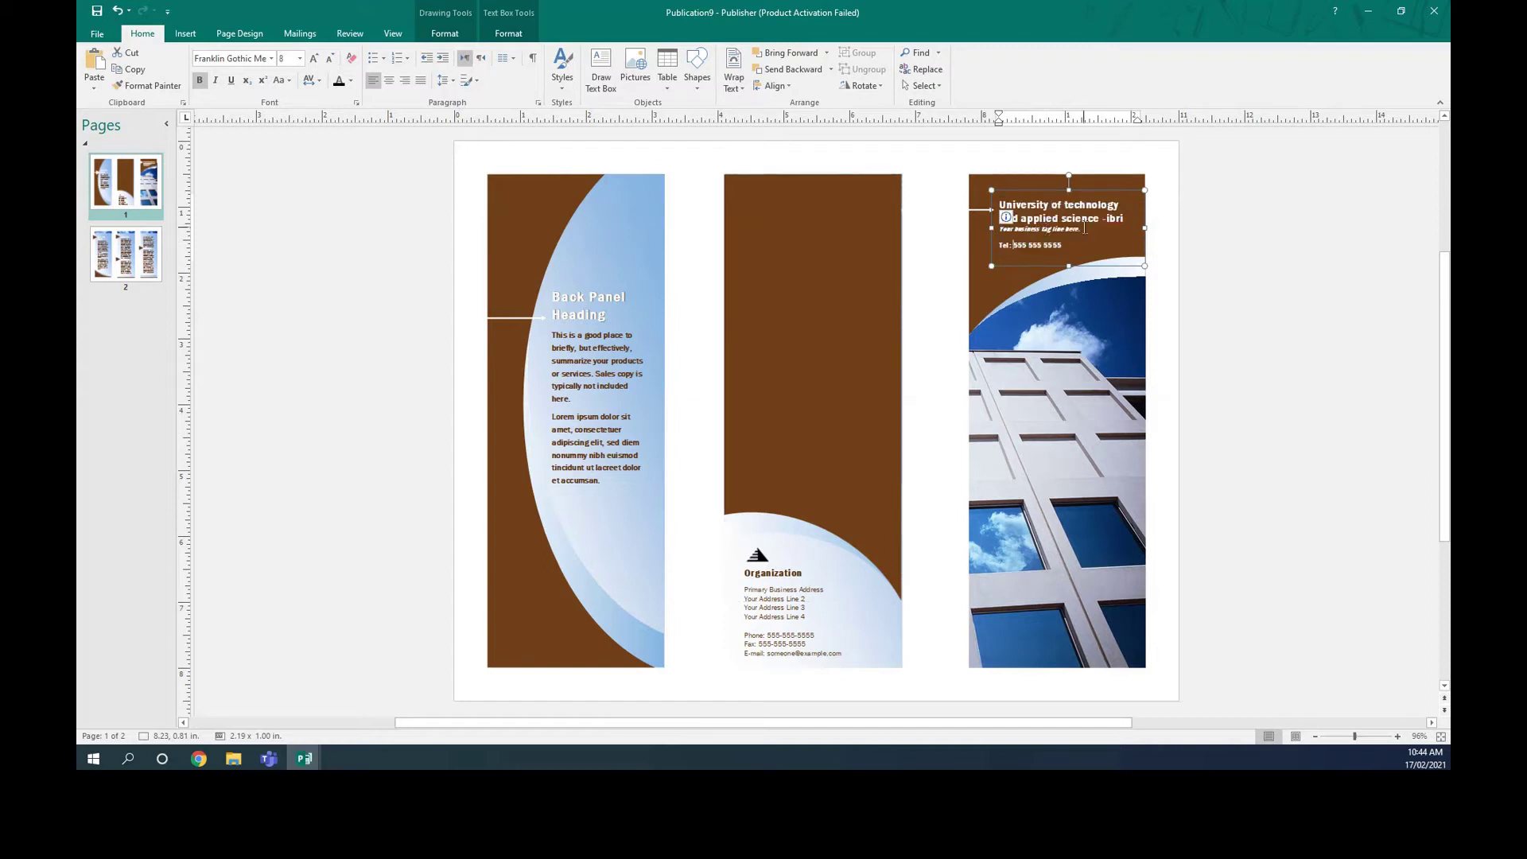
left_click_drag(1089, 228, 1010, 232)
key("BackSpace")
left_click_drag(1016, 235, 1054, 240)
left_click(1058, 238)
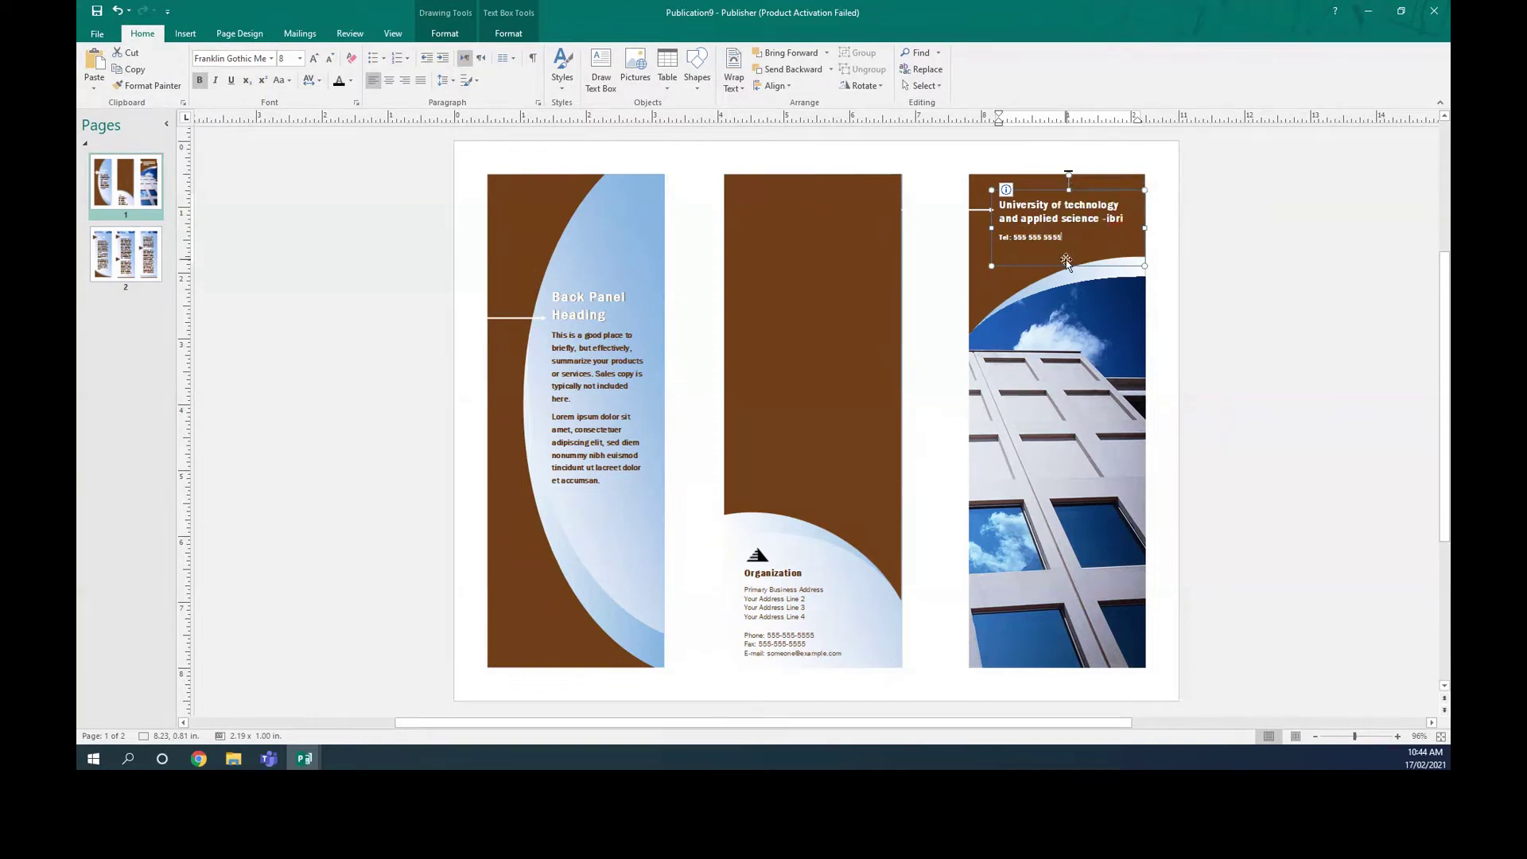
left_click(1030, 365)
left_click(1037, 332)
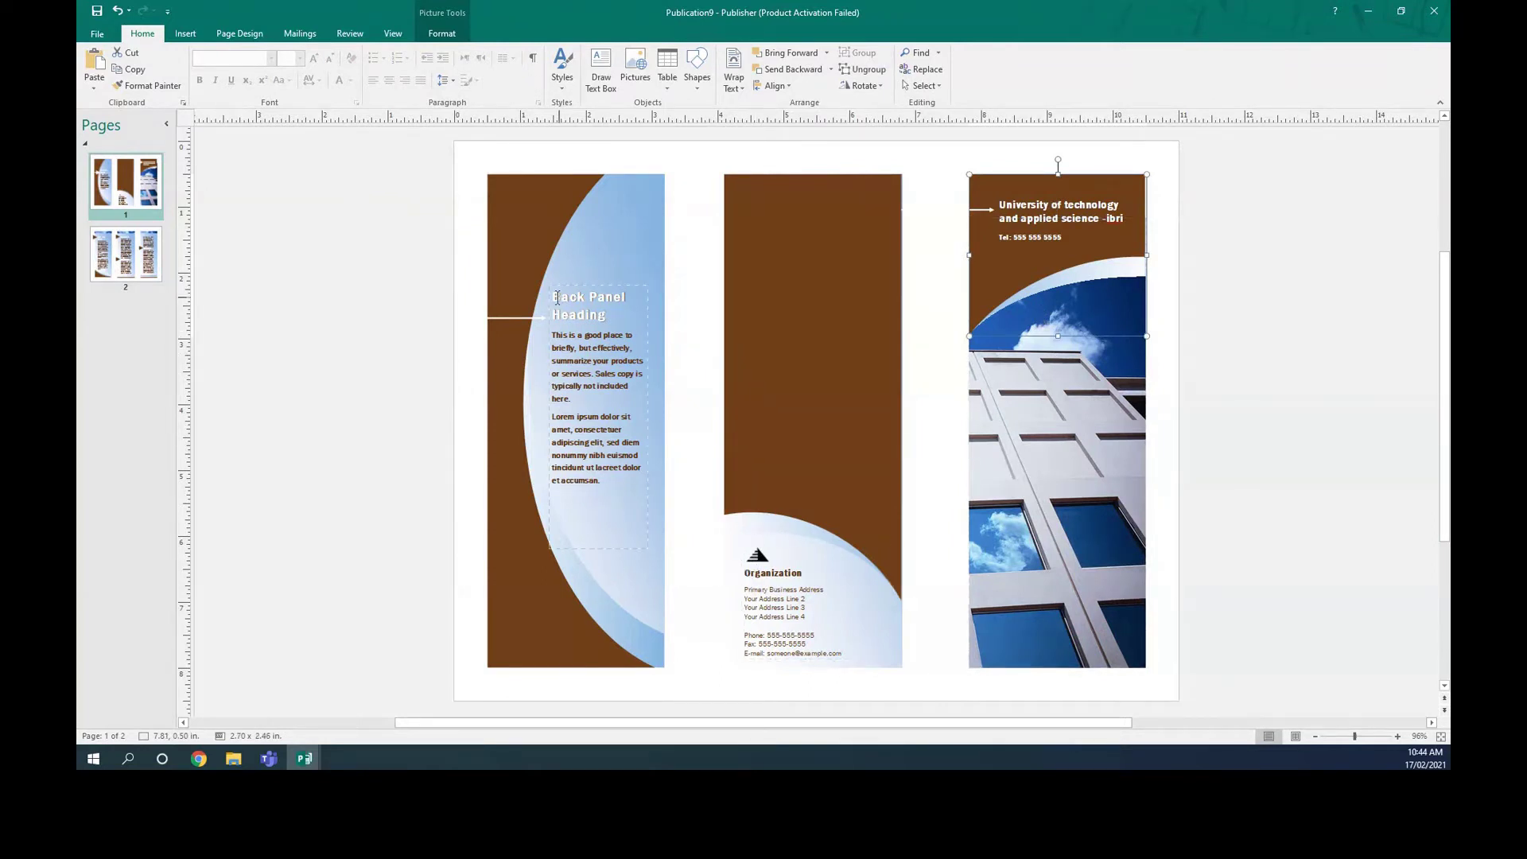
Step: Replace the "Back Panel Heading" placeholder with "About major"
left_click(601, 296)
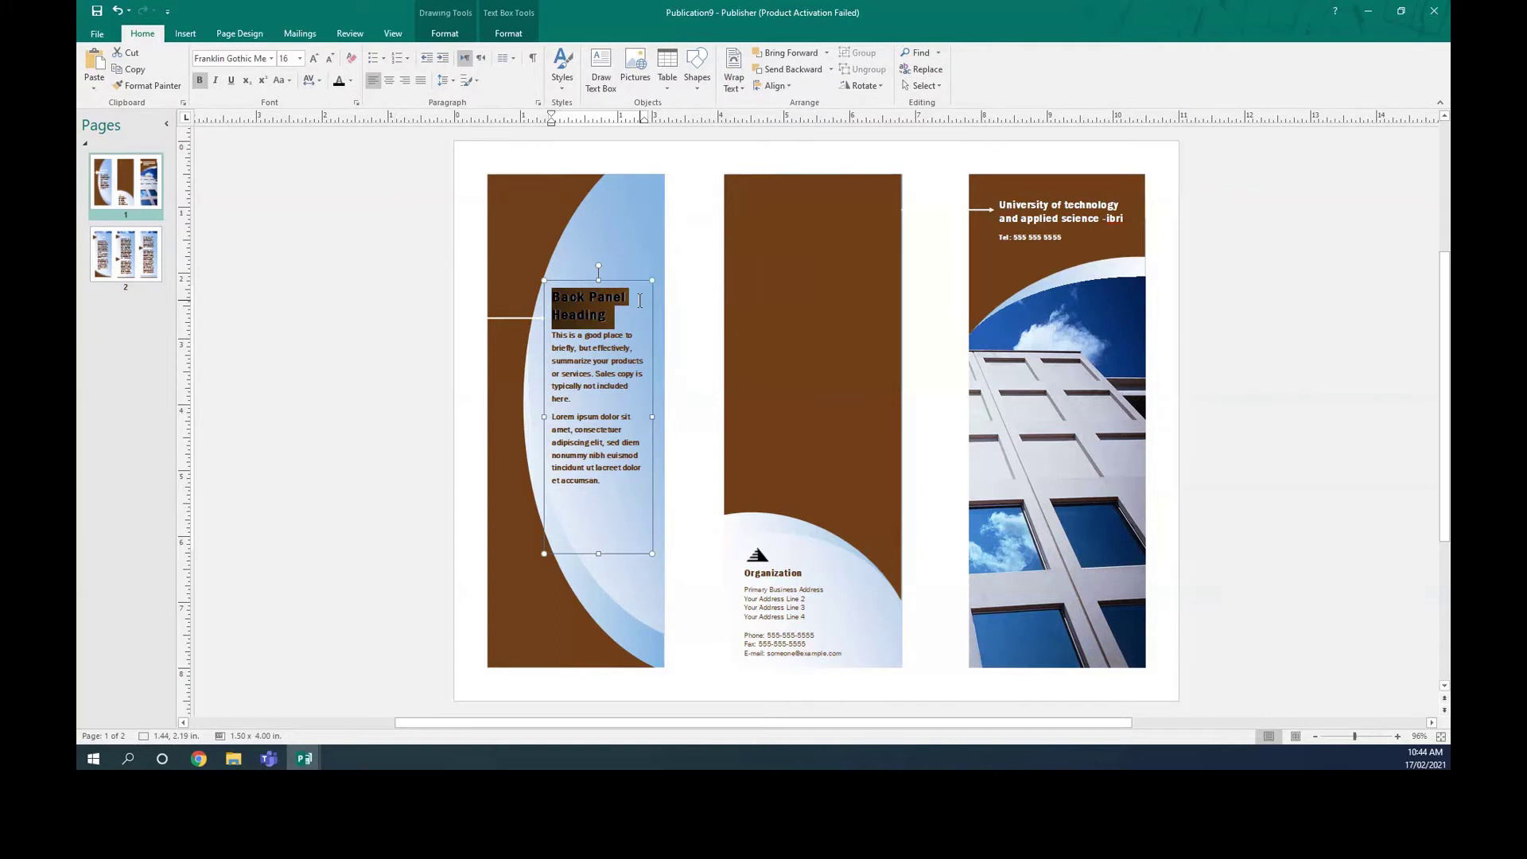
type("About")
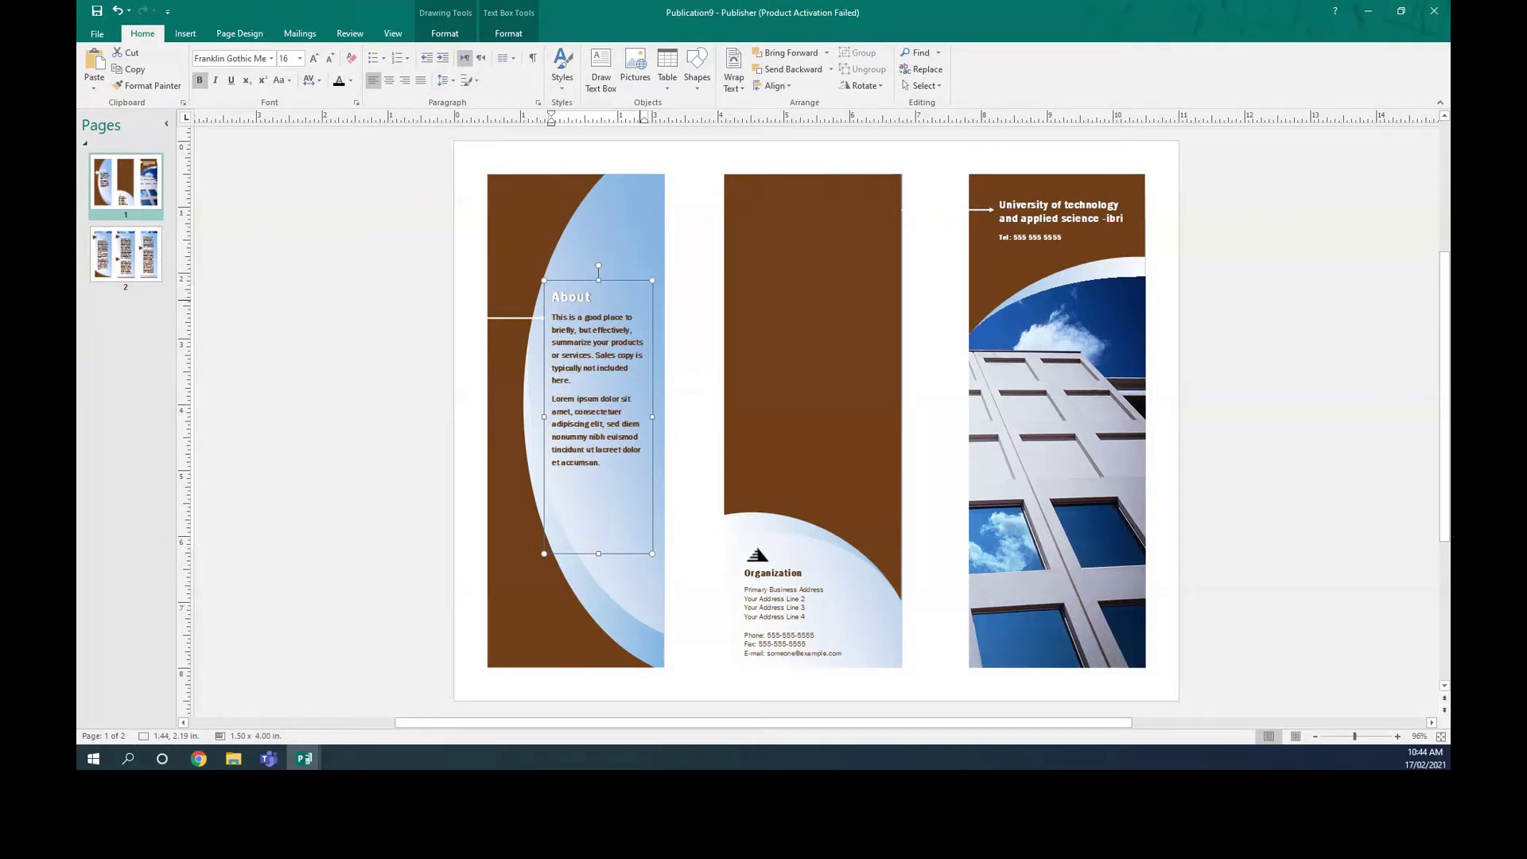
type(" major")
Step: Replace the placeholder body text under the heading with a sentence about the college's three majors, starting with engineering and business
left_click_drag(553, 315, 606, 465)
type("In")
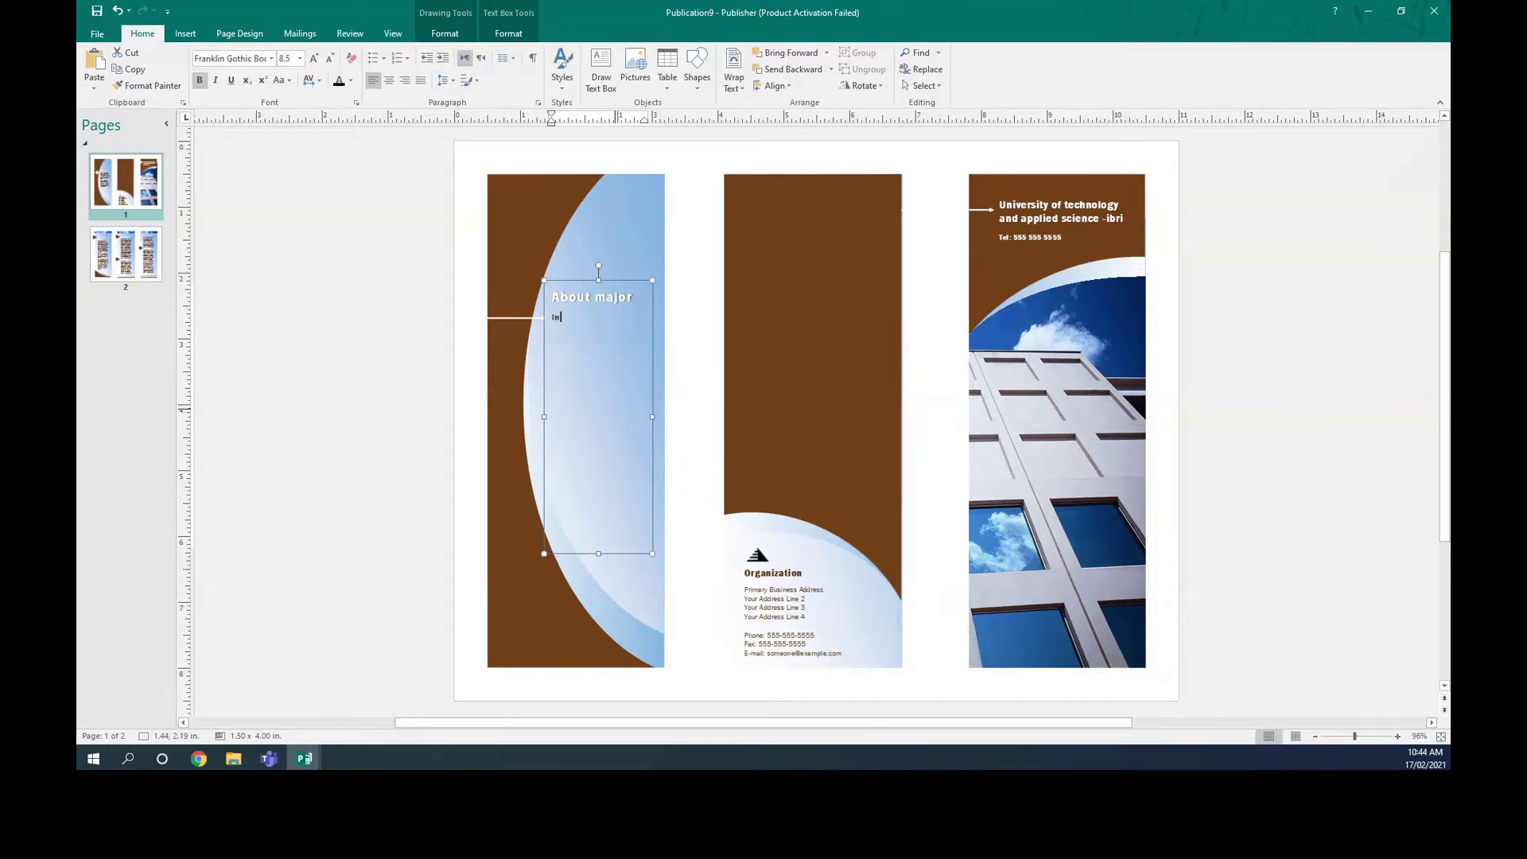
type(" this cicllege we offere three majors in B")
type("nginering")
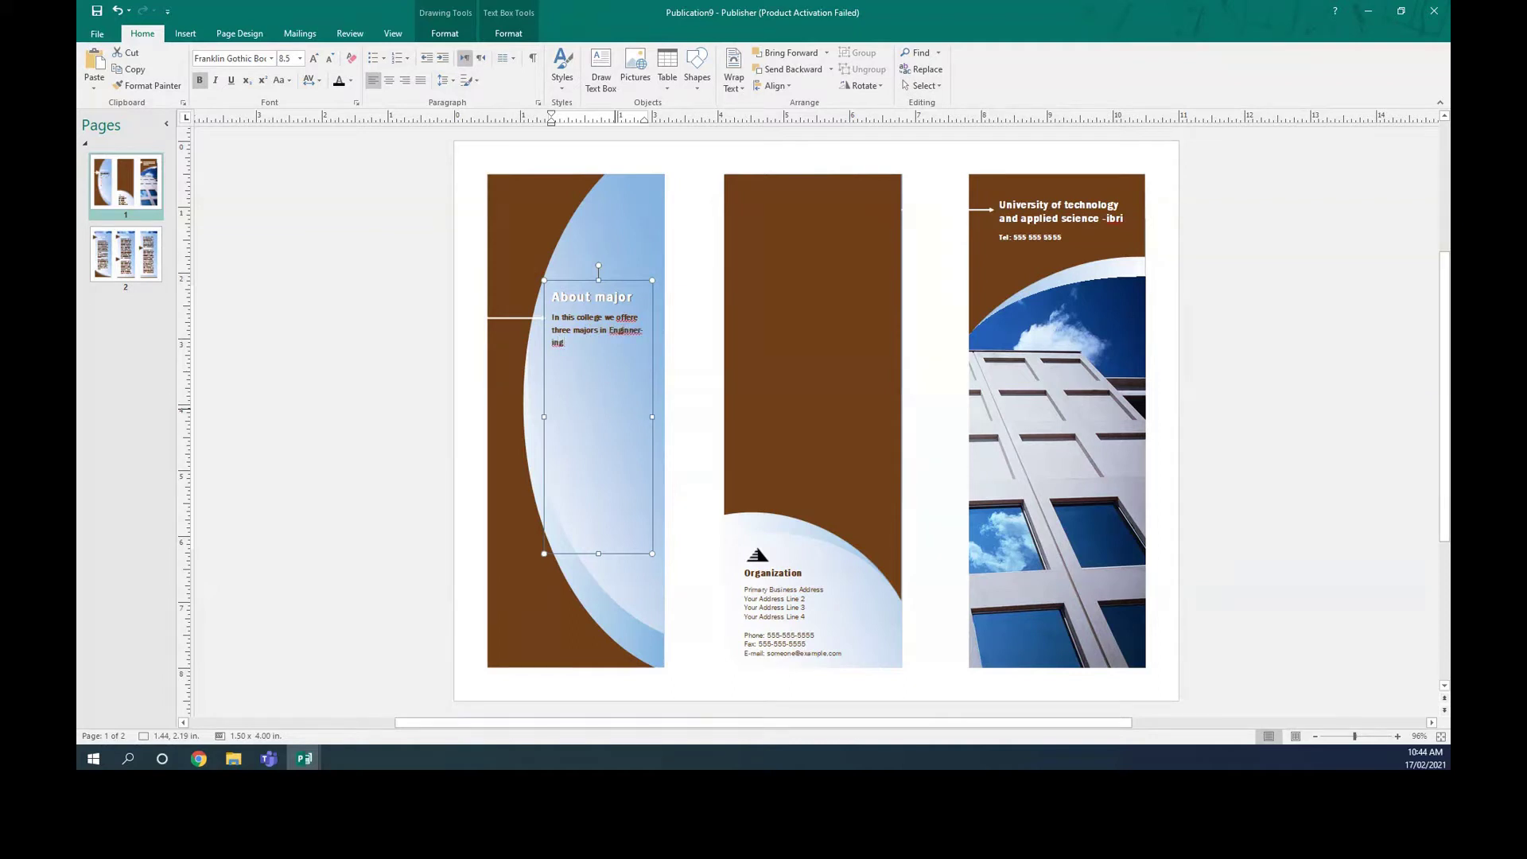
type(", business")
Step: Correct the misspelled words in the back panel paragraph to "offered" and "Engineering"
right_click(630, 326)
key("Escape")
right_click(627, 318)
left_click(664, 326)
left_click(604, 343)
Step: Finish the paragraph with "and information technology. In each major there are some sub majors" and add a line directing readers to contact registration for more information
type("and information technol")
type("ogy. in each major there are some sub majors")
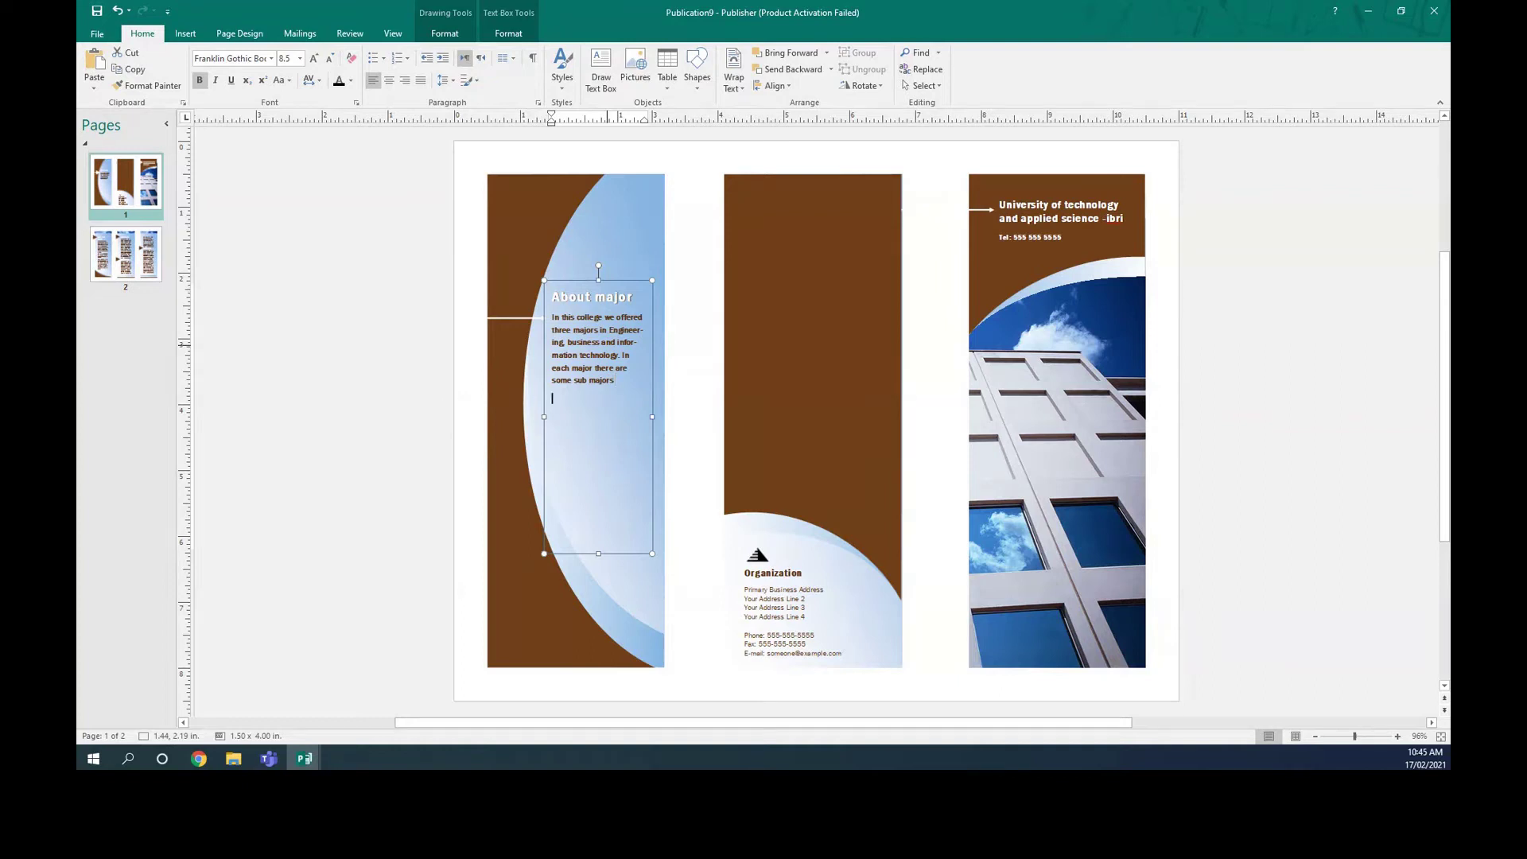
type("For more information contact registartion")
left_click(823, 437)
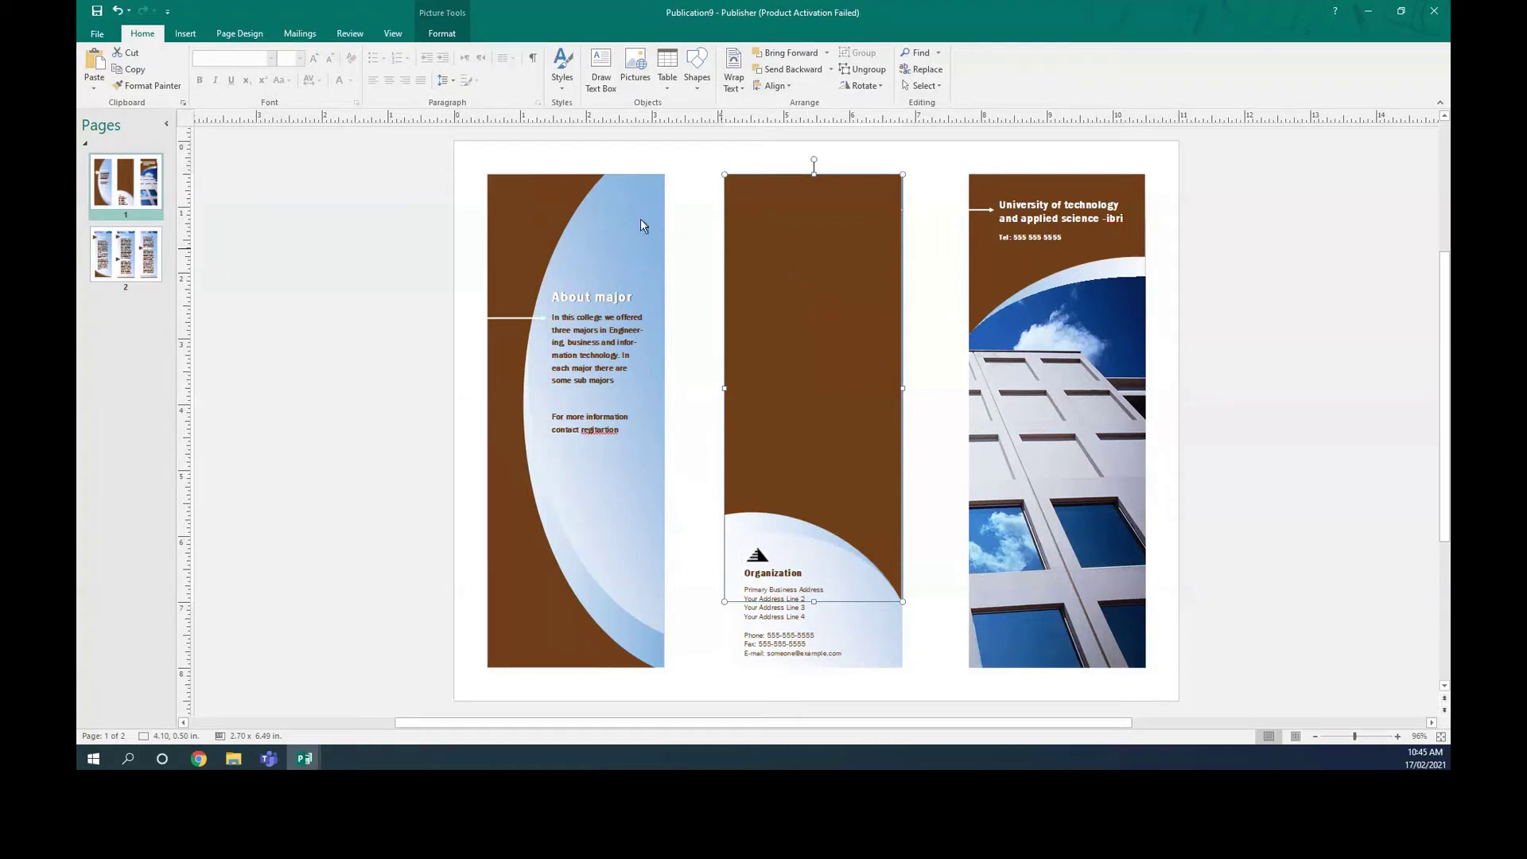
left_click(185, 34)
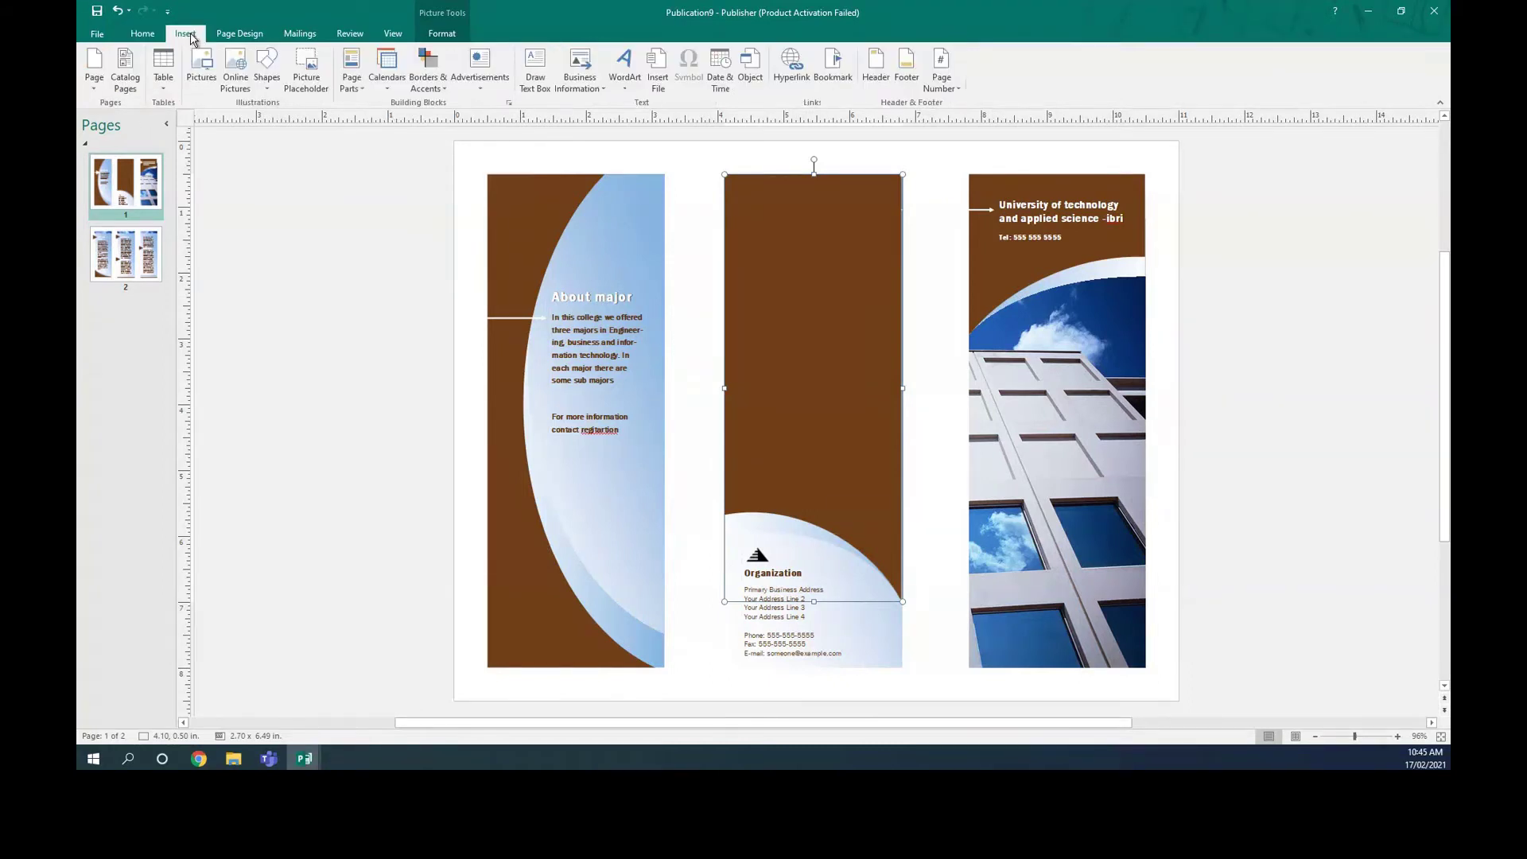
left_click(235, 76)
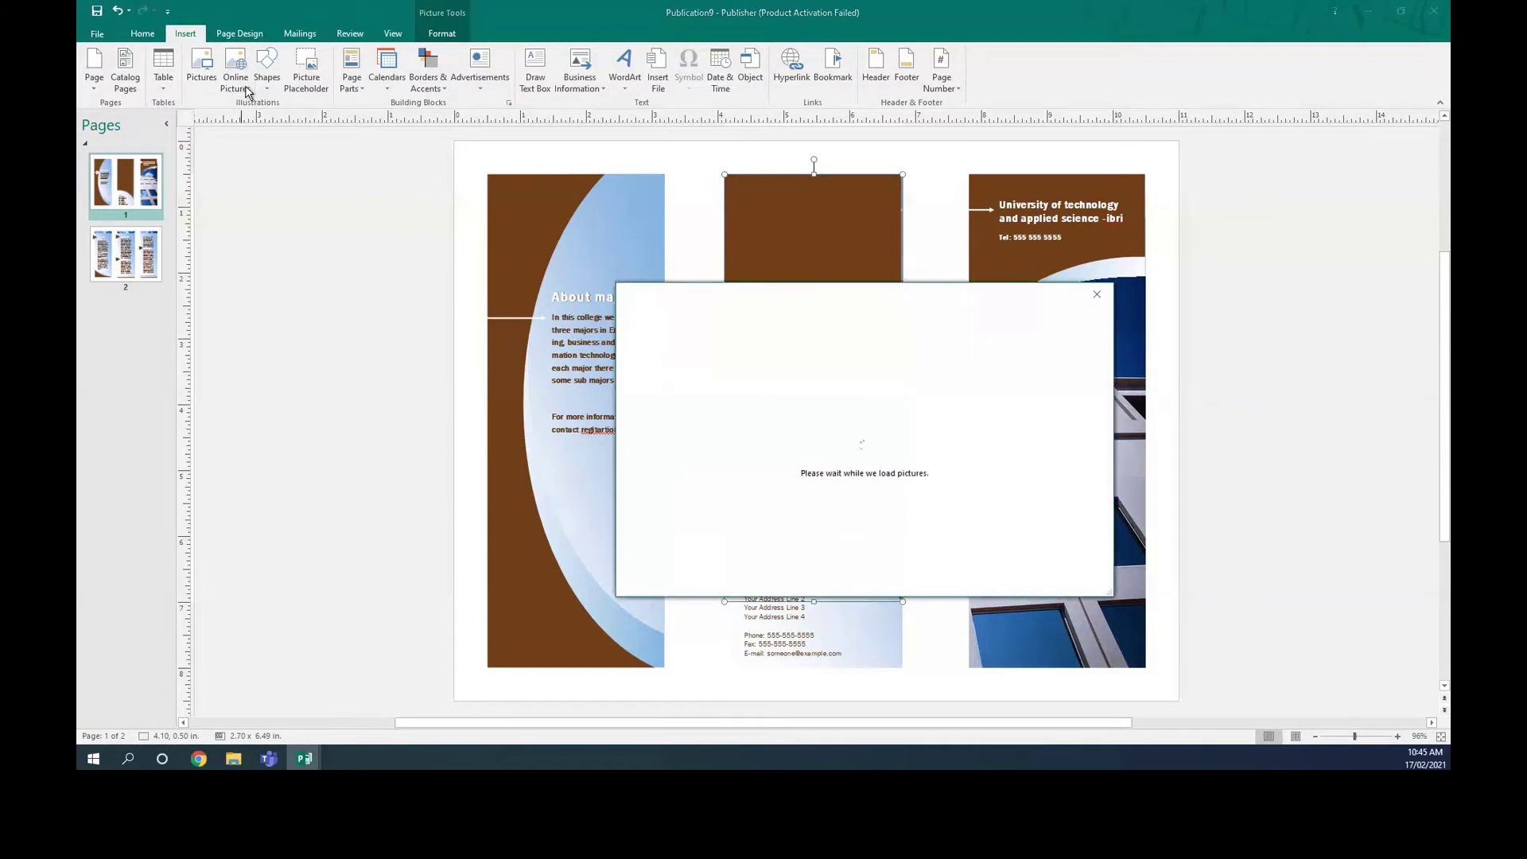
left_click(959, 368)
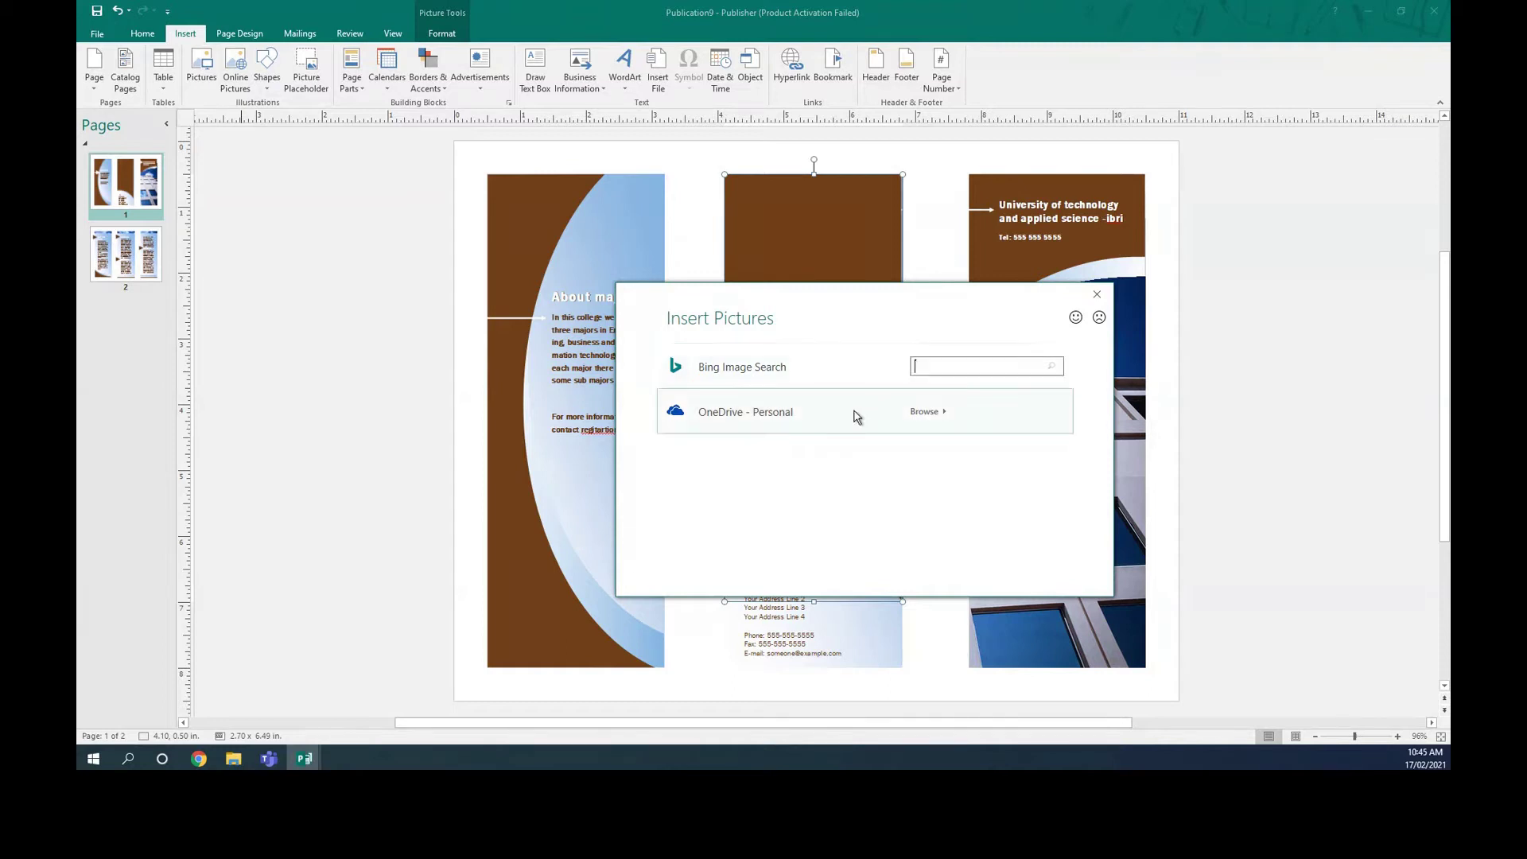
Step: Switch to Chrome, copy the campus gate photo from the image results, and return to the brochure publication in Publisher
left_click(200, 760)
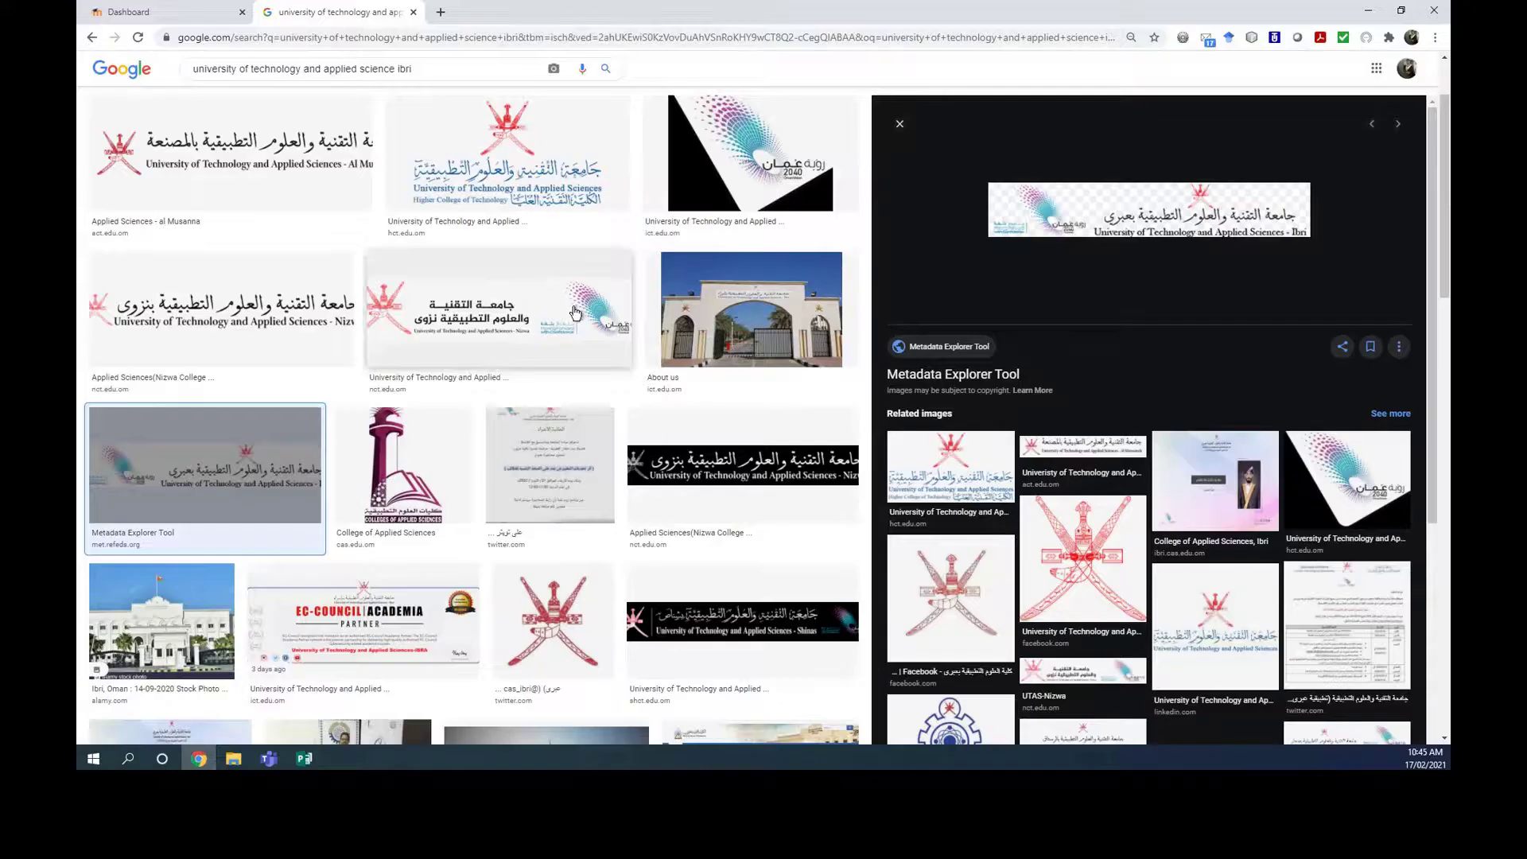
right_click(747, 317)
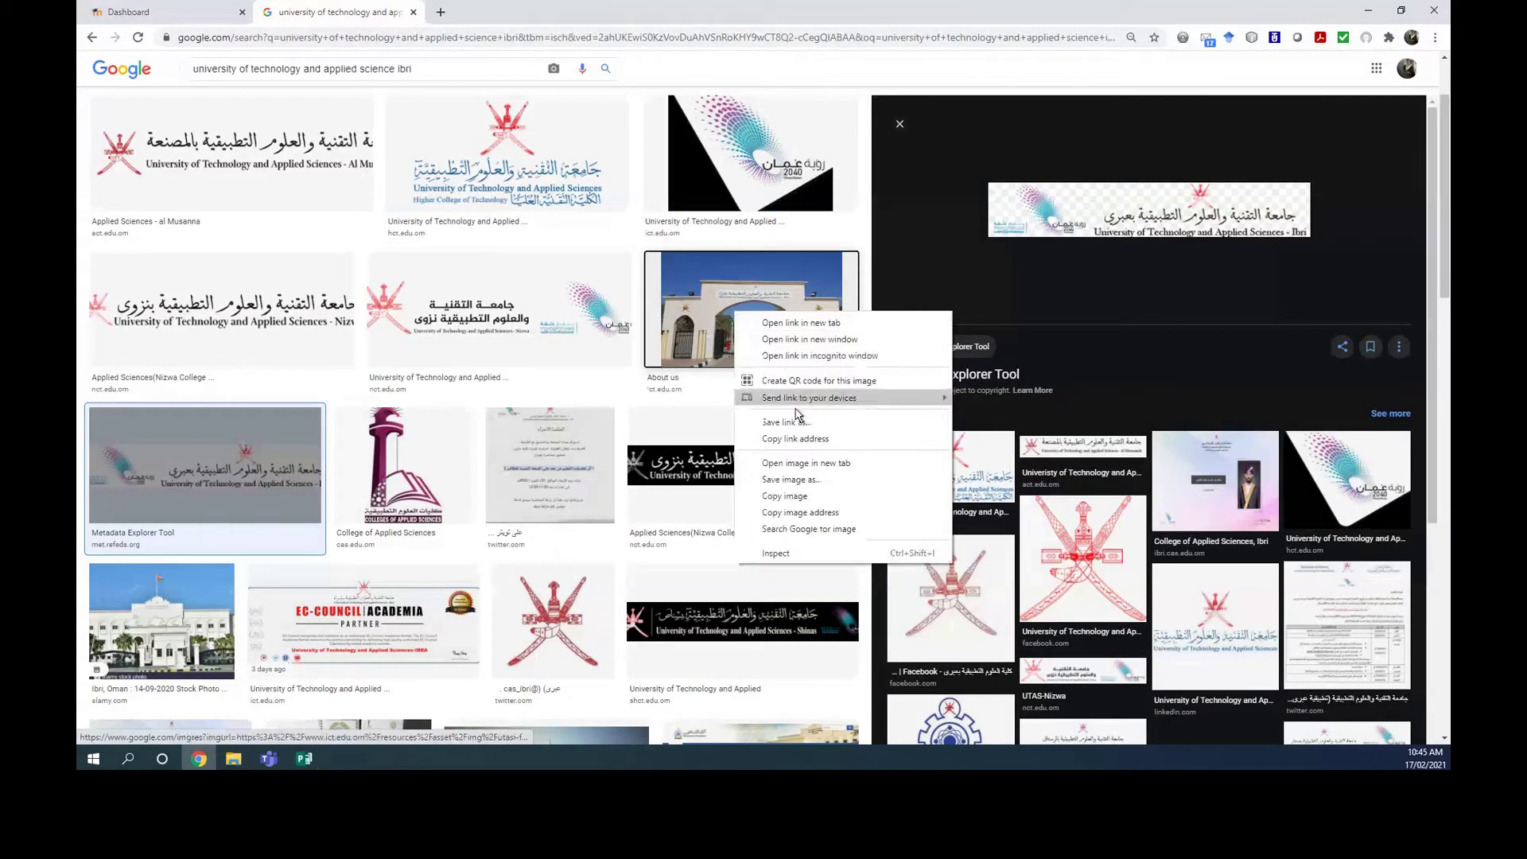
left_click(795, 495)
left_click(304, 759)
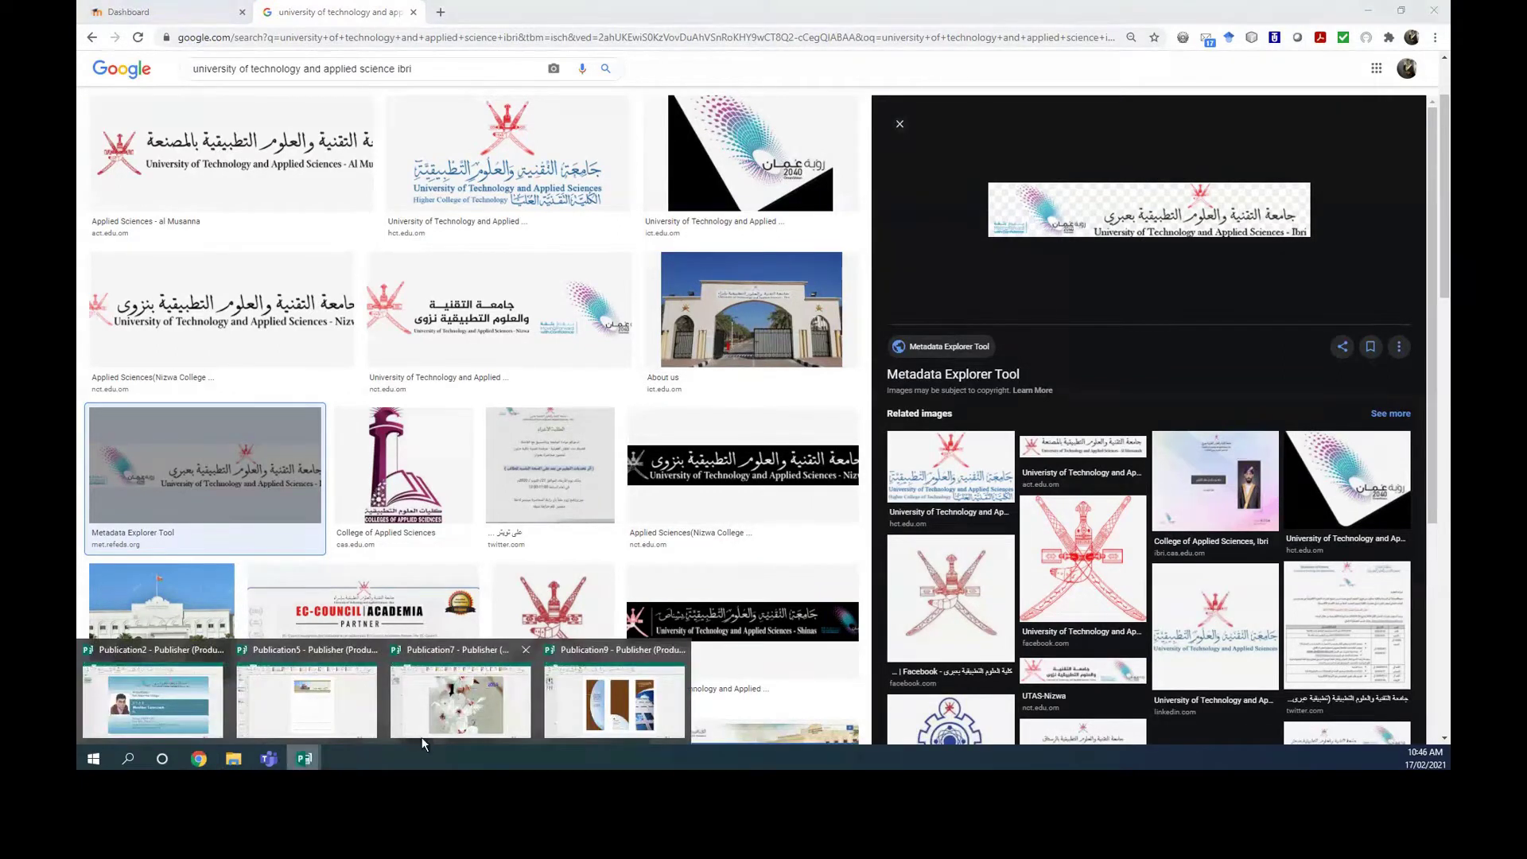
left_click(614, 700)
Step: Paste the copied campus gate photo into the middle panel above the Organization contact block, undoing the misplaced move
left_click(1094, 295)
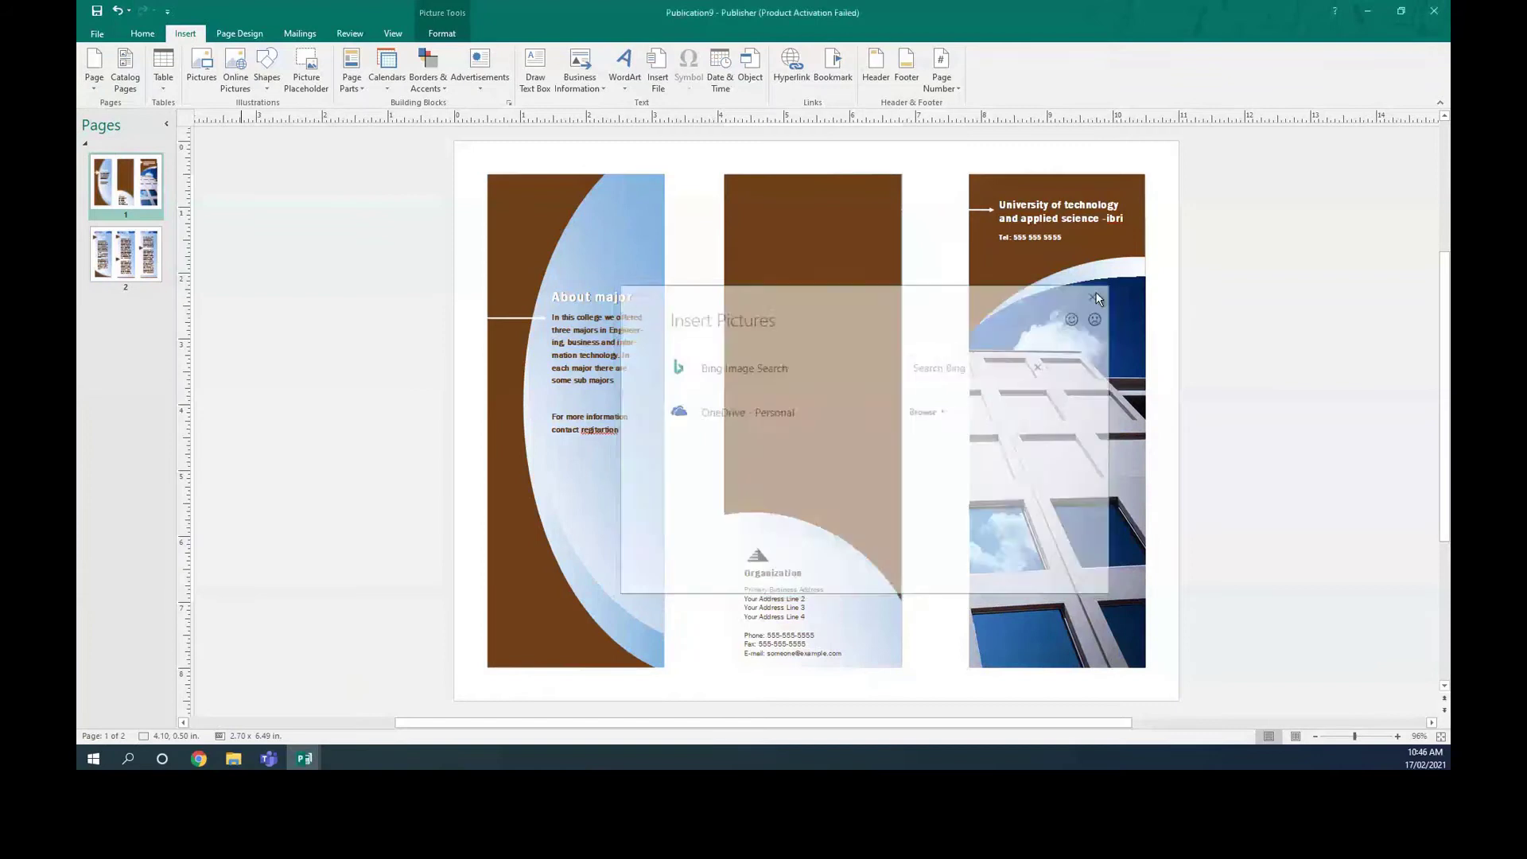
right_click(805, 240)
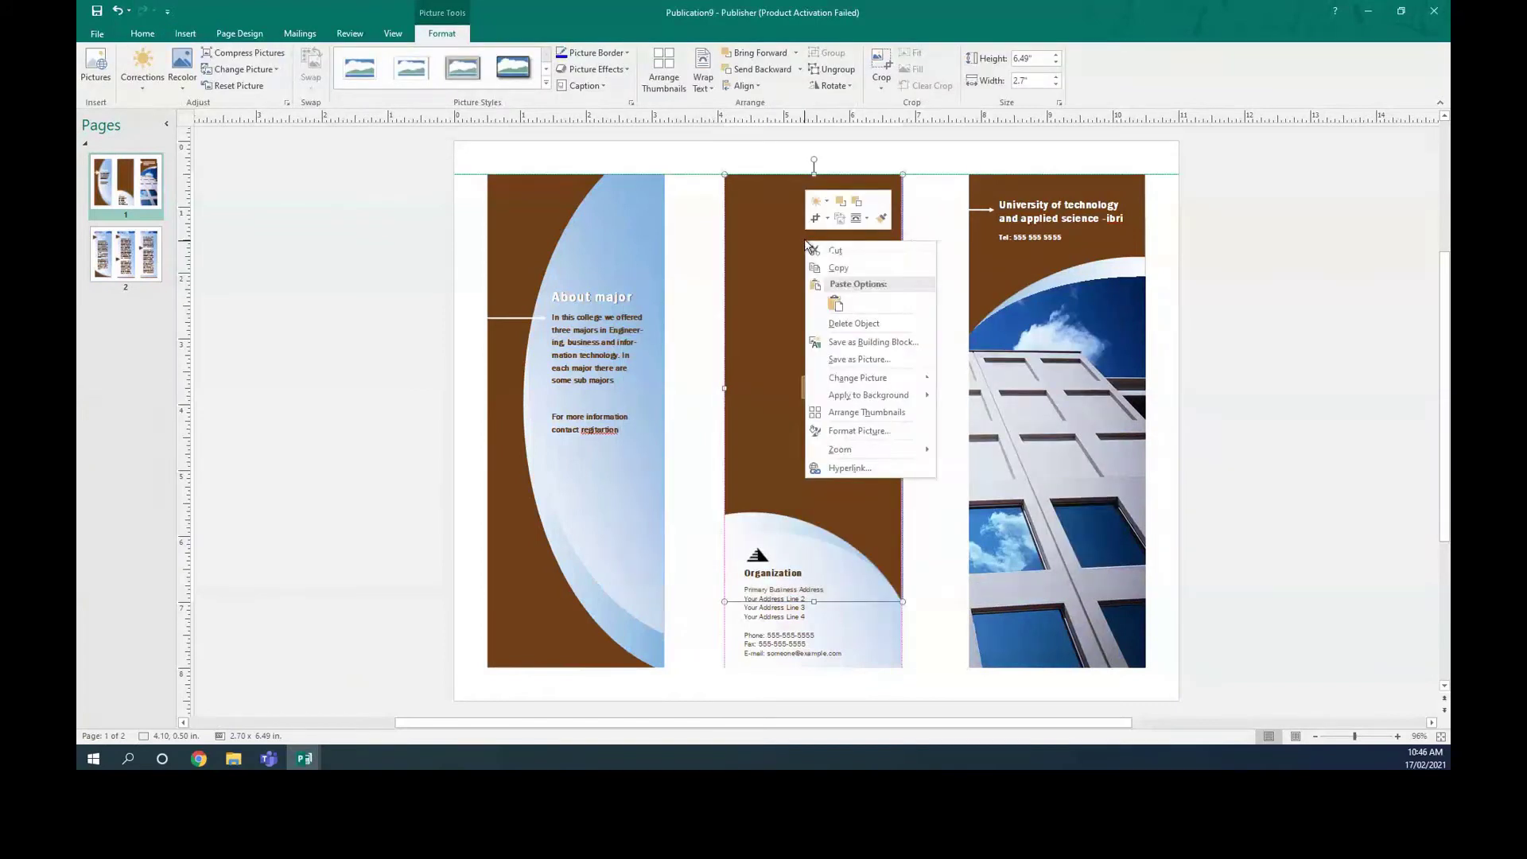
left_click(835, 305)
left_click_drag(823, 315, 792, 317)
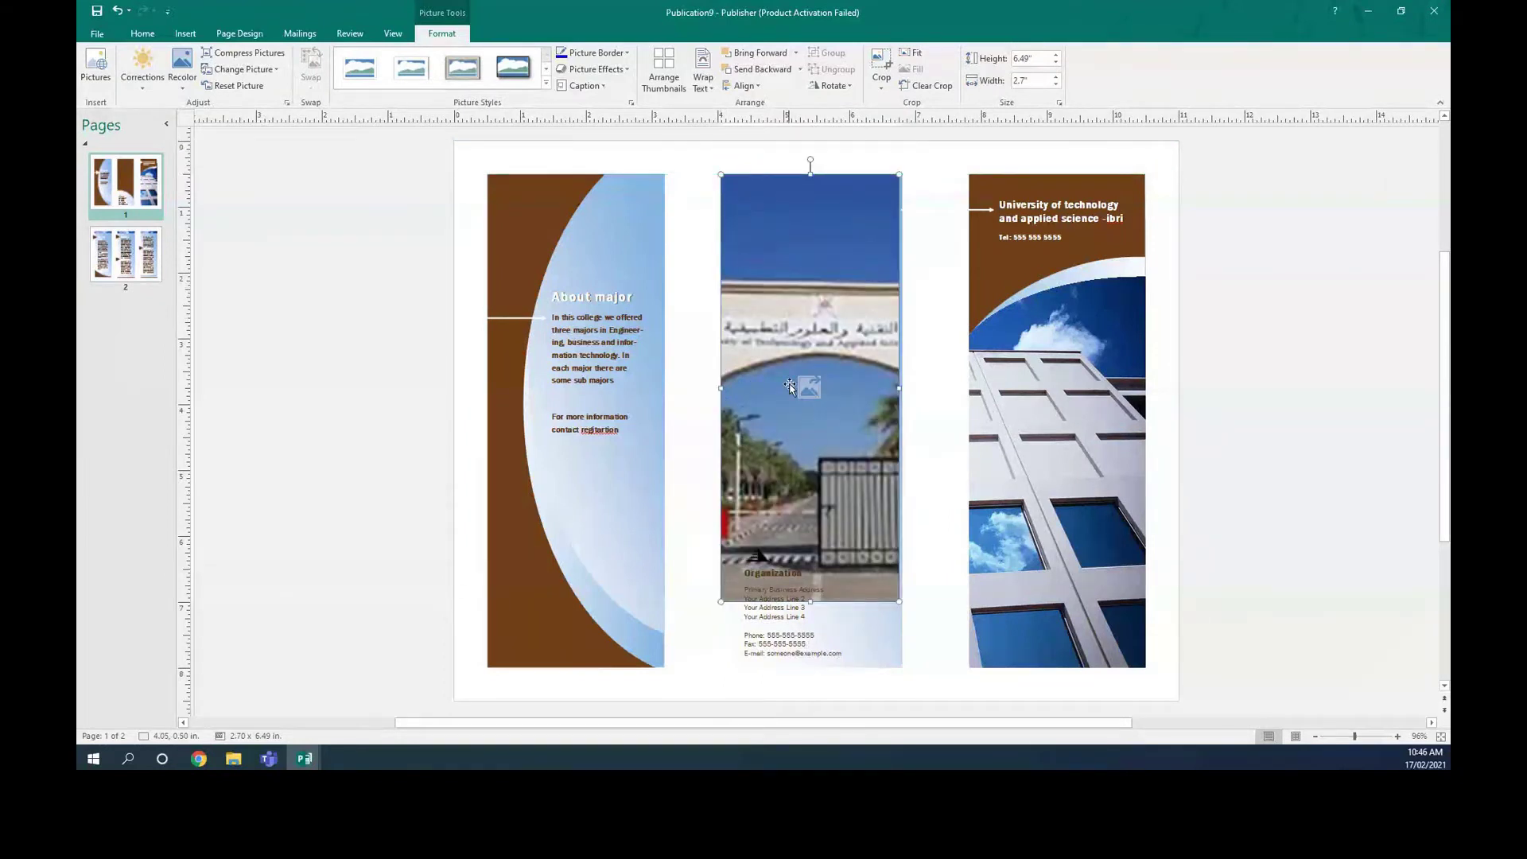
key("ctrl+z")
left_click(375, 301)
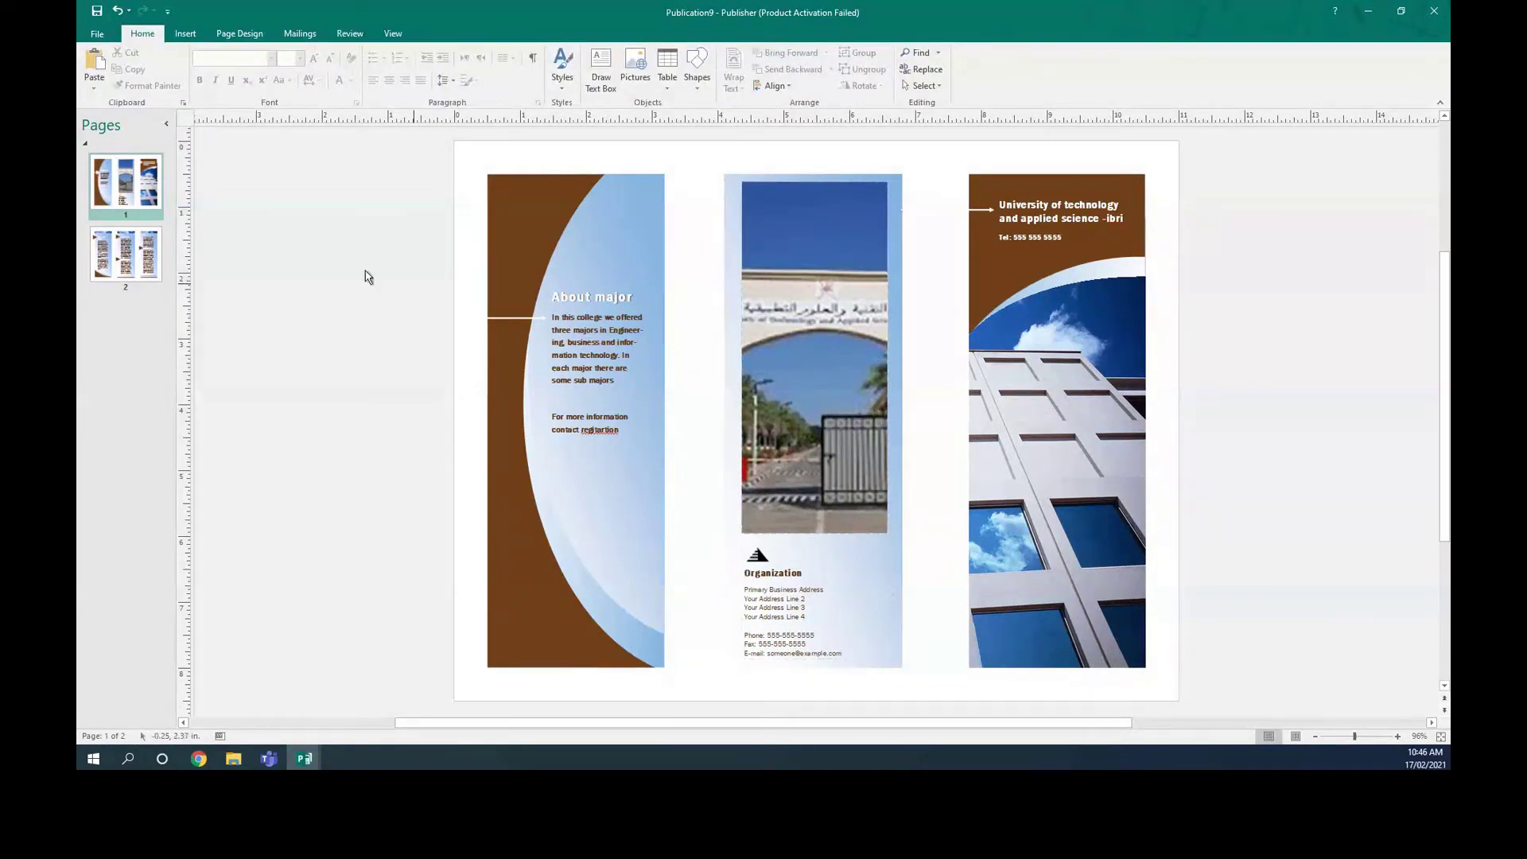
Step: Check page 2 of the brochure and publish the publication as the PDF Publication9.pdf in the Documents folder
left_click(132, 253)
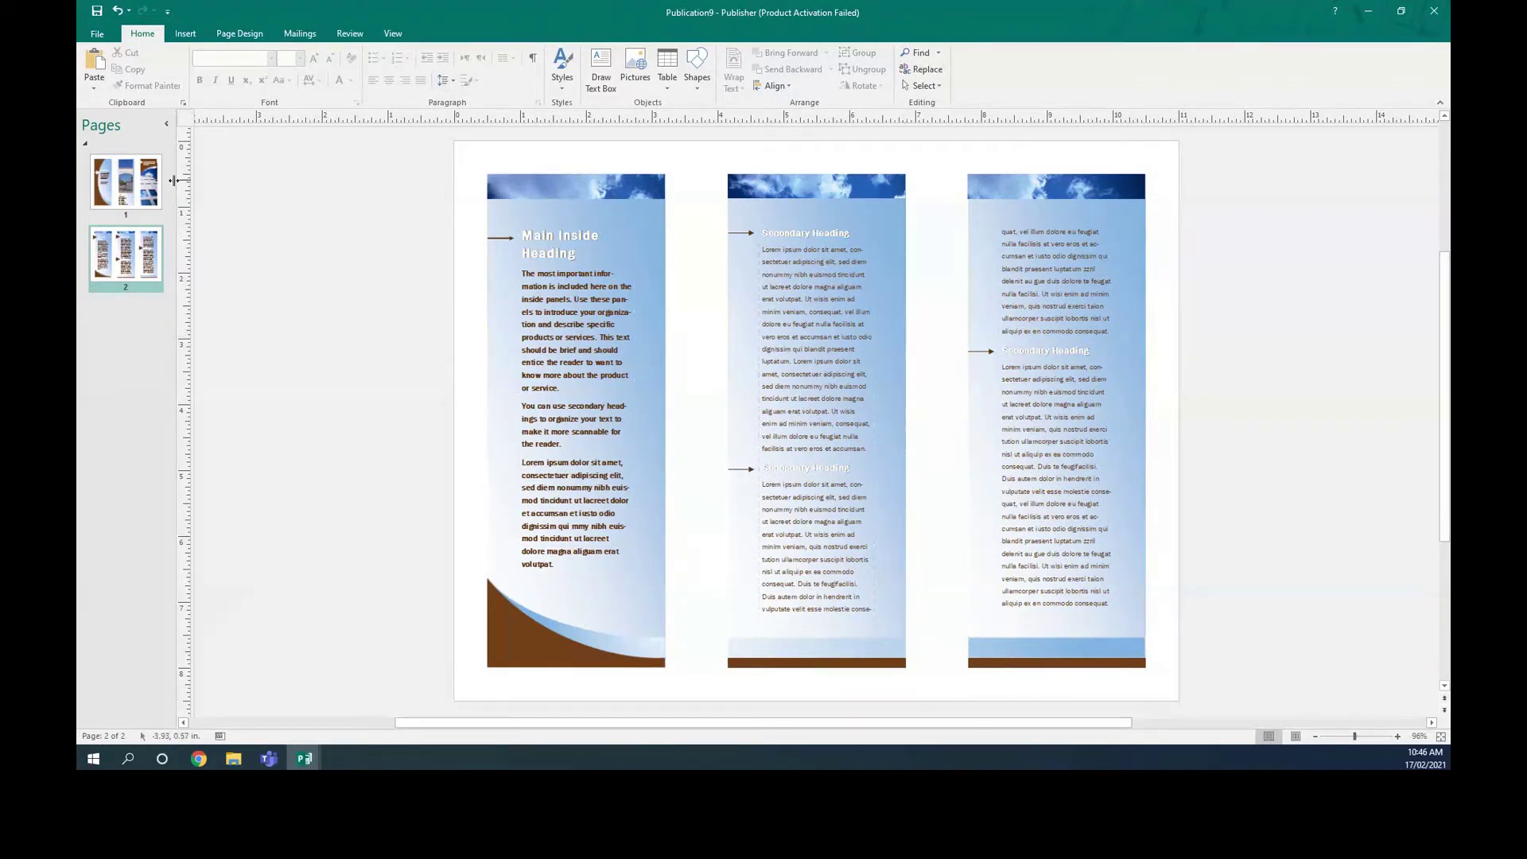
left_click(827, 294)
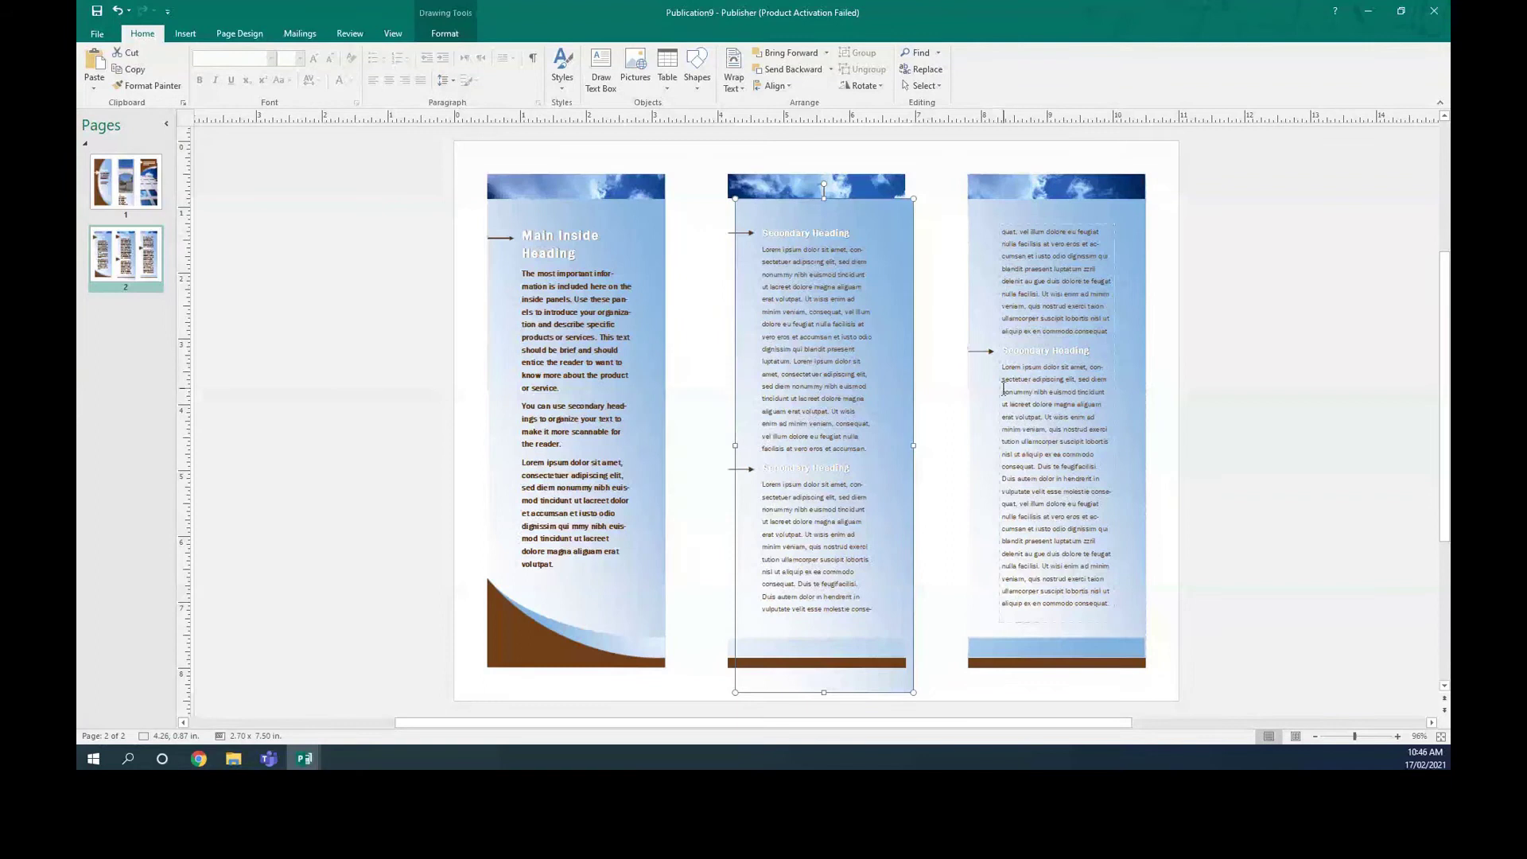
left_click(97, 33)
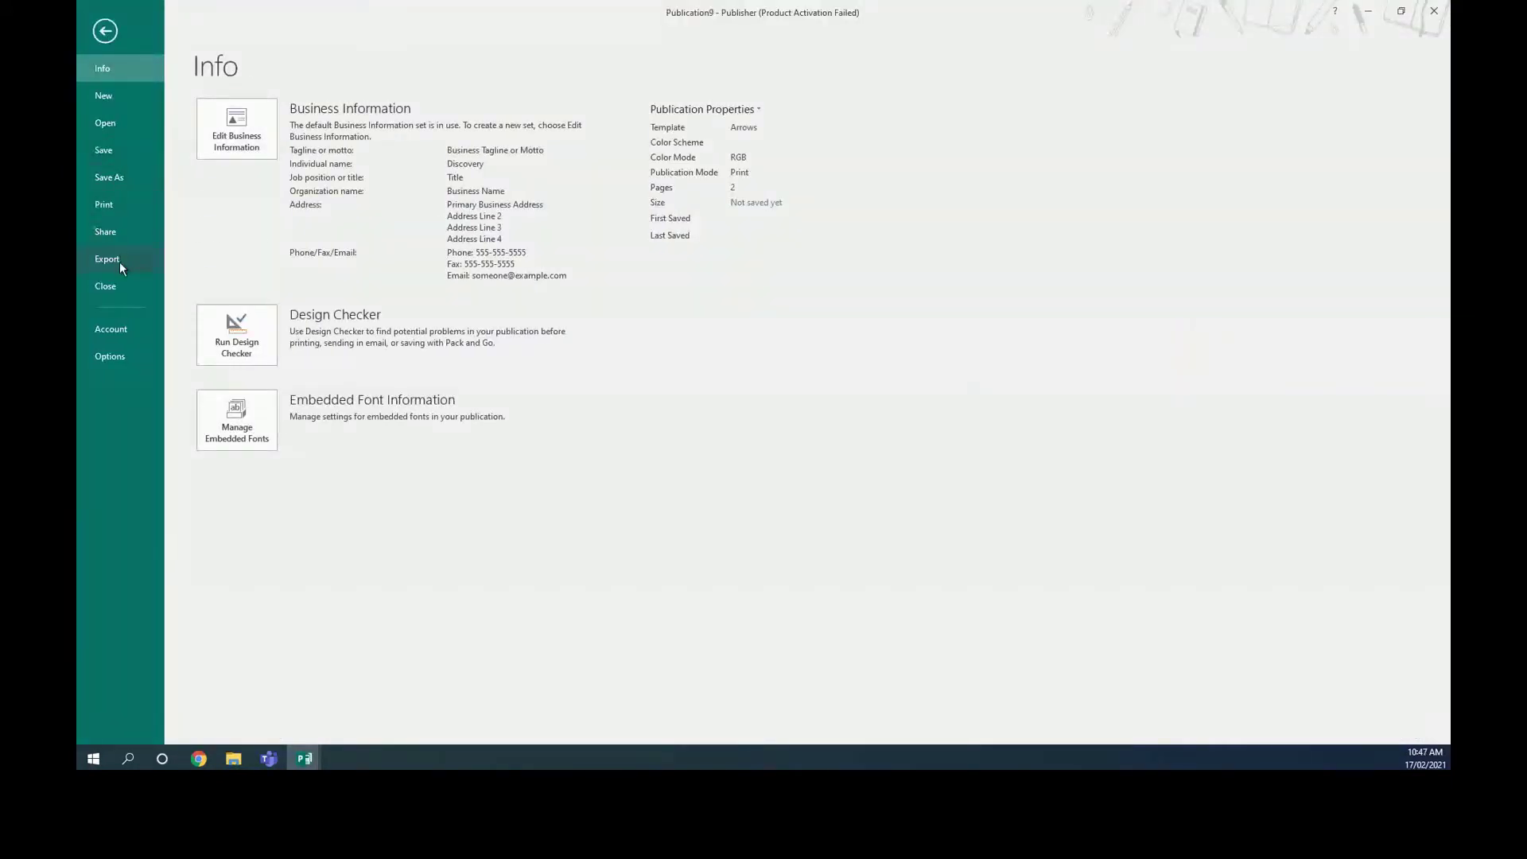
left_click(119, 263)
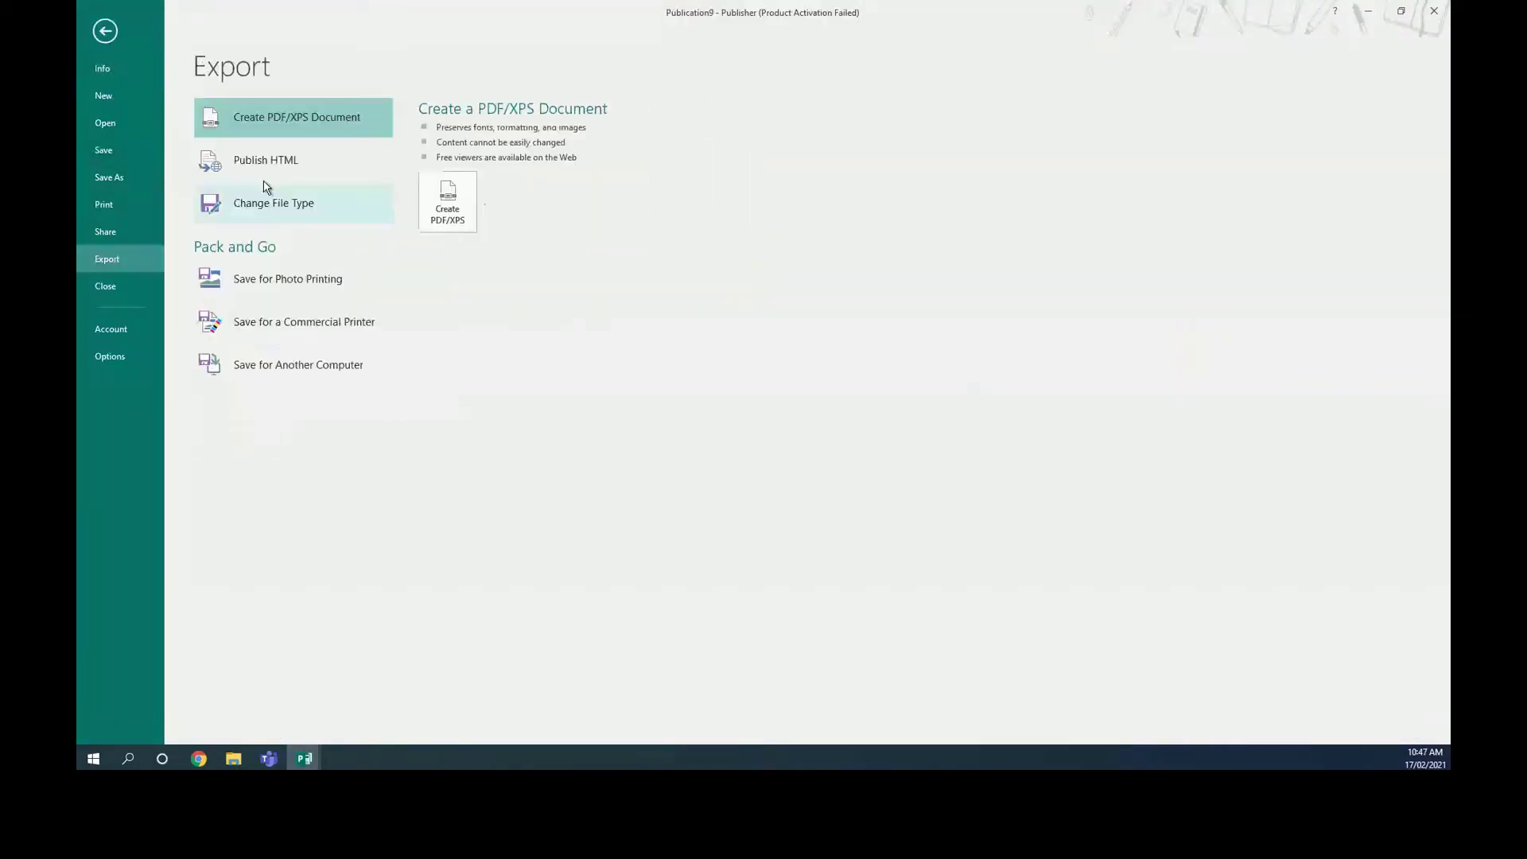
left_click(448, 213)
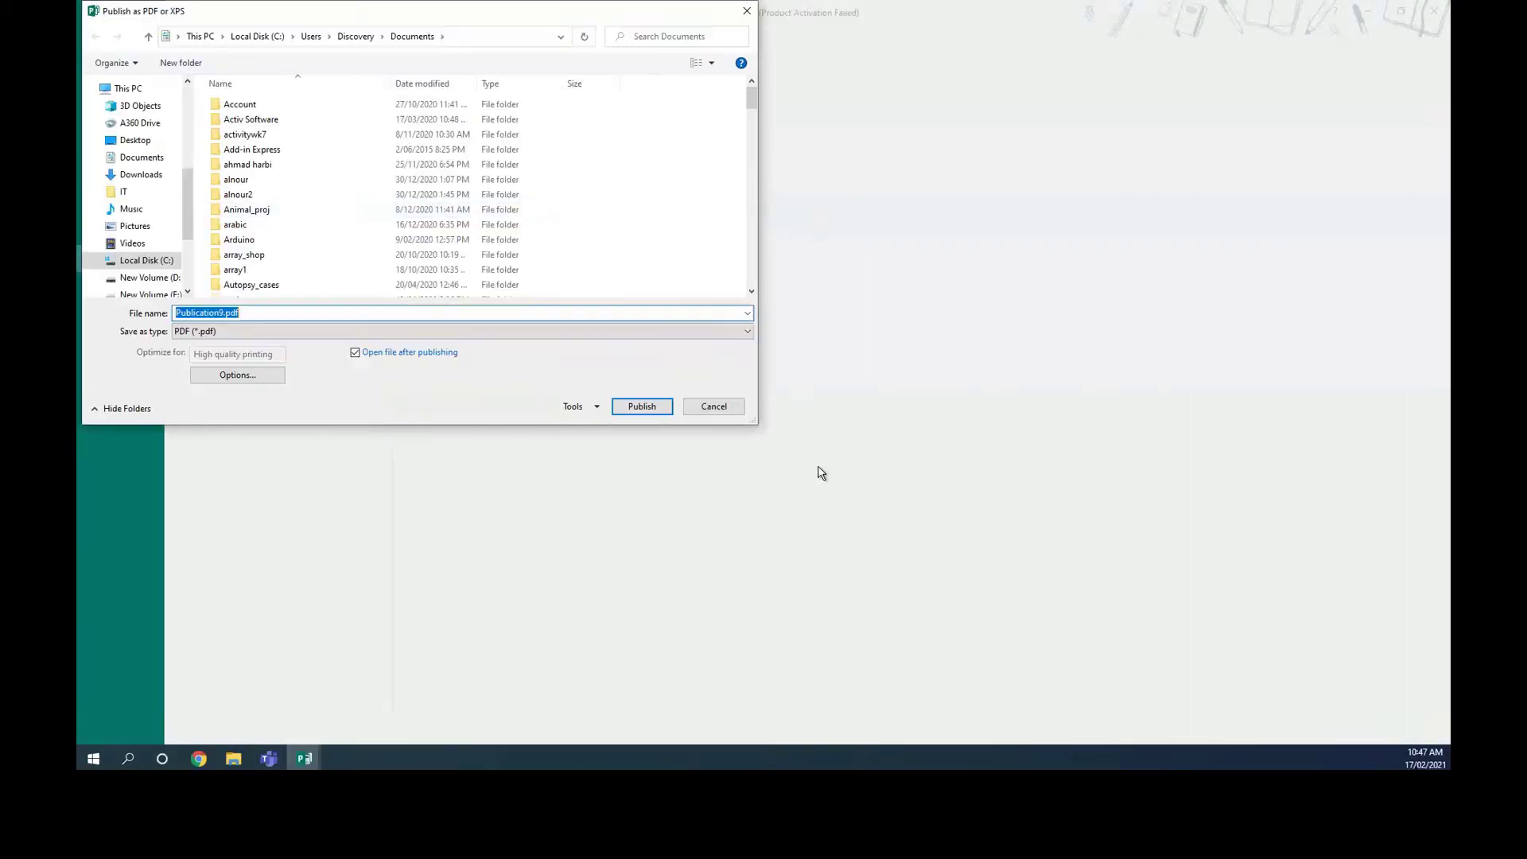
left_click(653, 407)
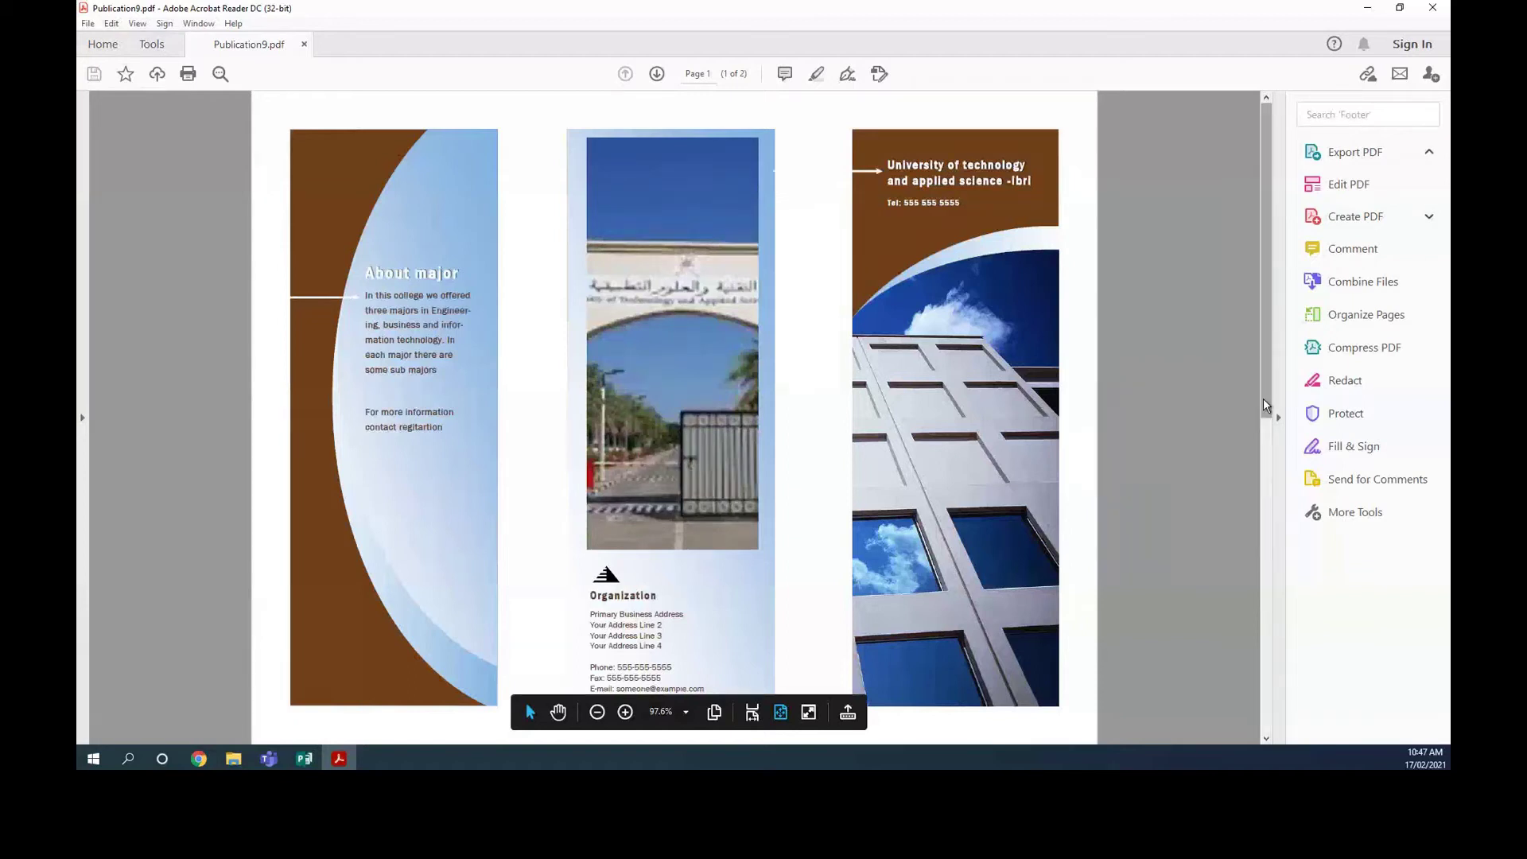
Step: Look through both pages of the exported PDF in Acrobat Reader, close it and return to Publisher
left_click(657, 75)
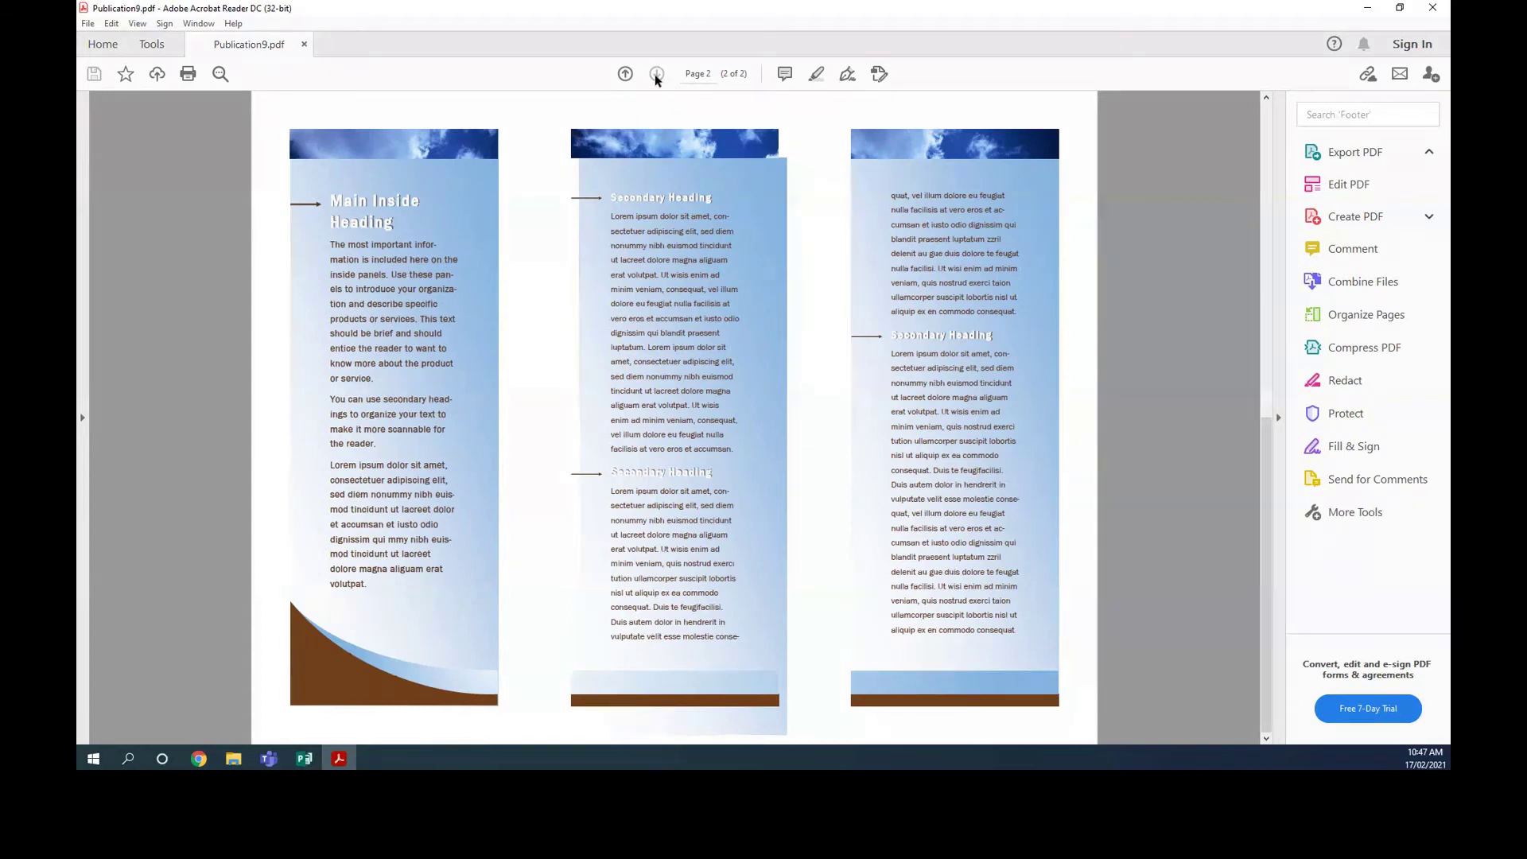
left_click(624, 74)
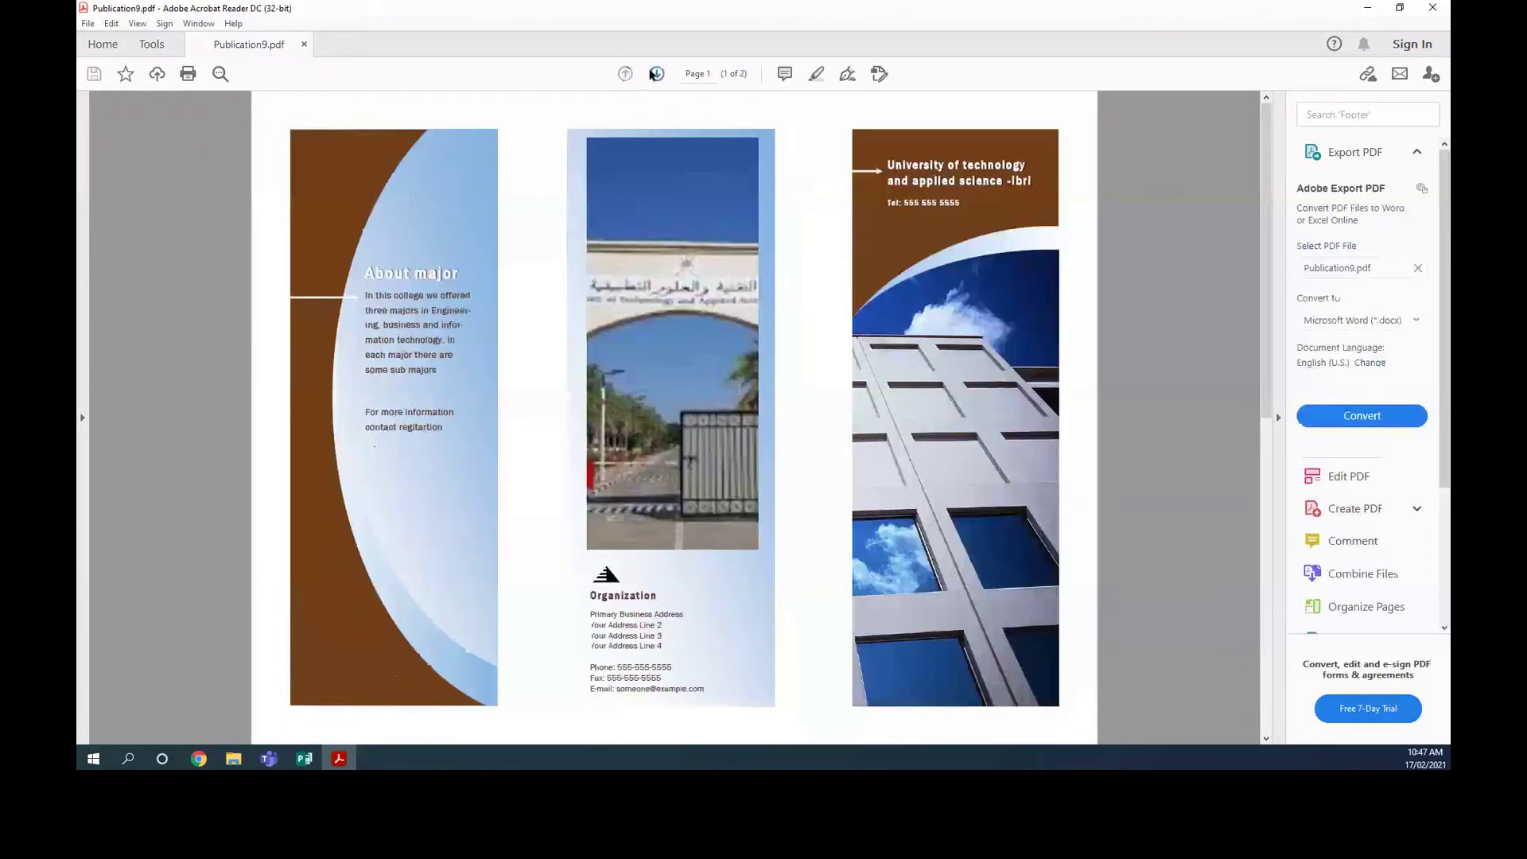
left_click(657, 74)
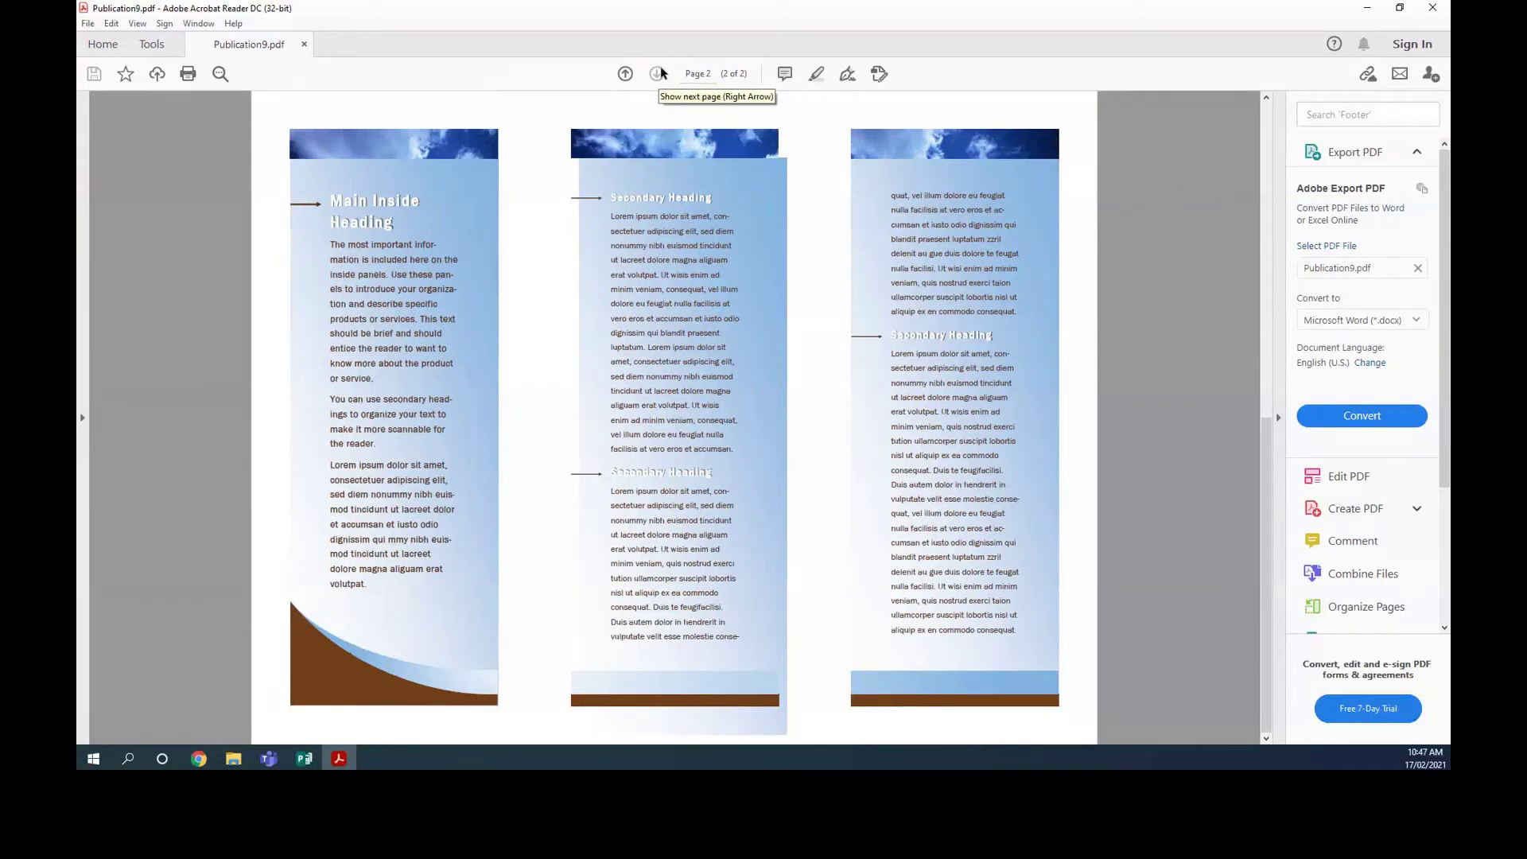
left_click(625, 74)
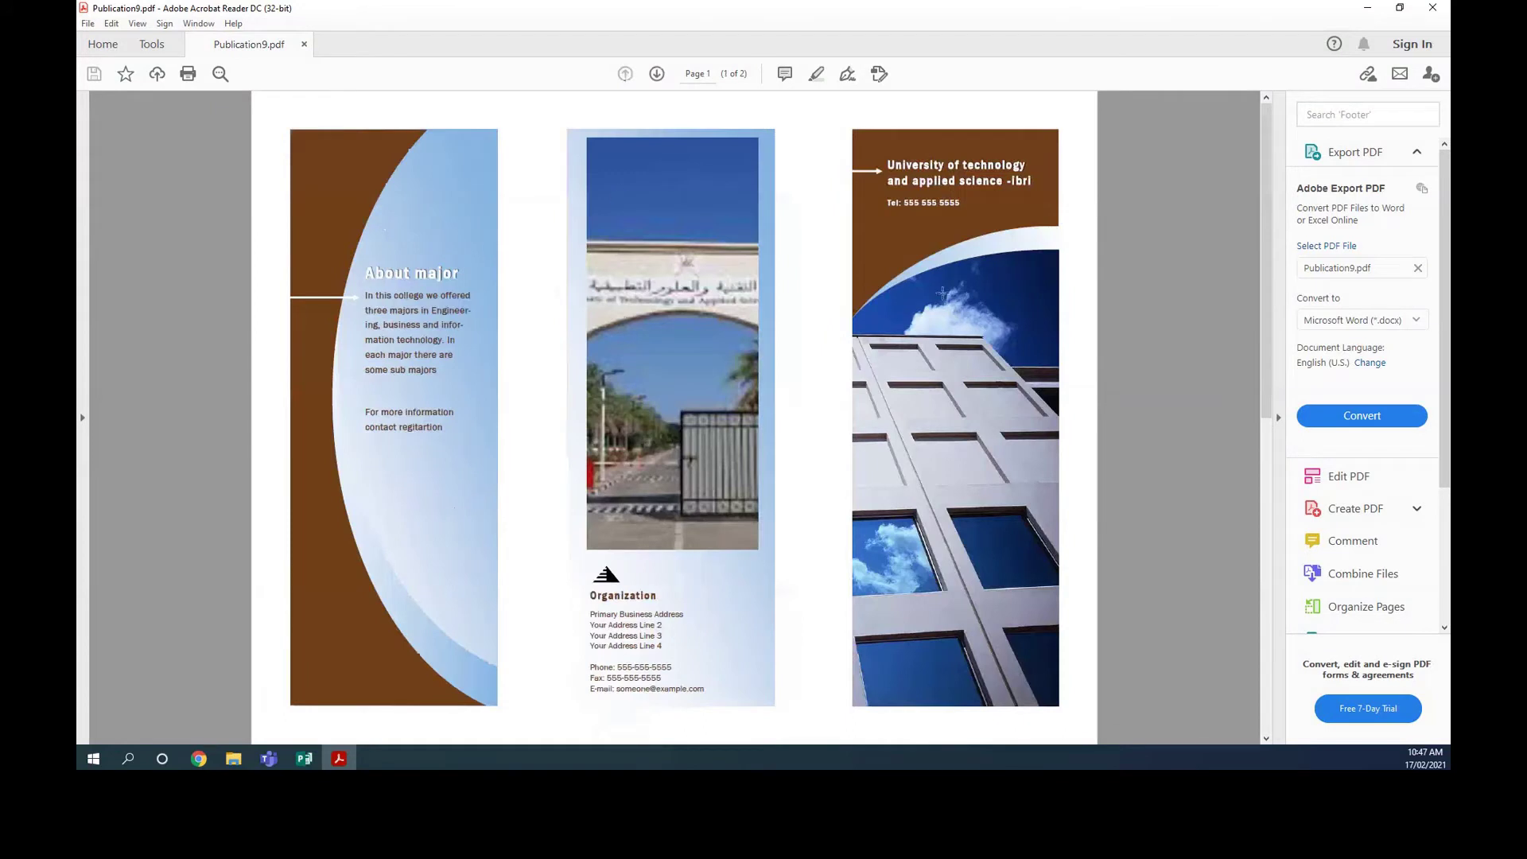
key("alt+F4")
Step: Change the template to the informational Brocade brochure, creating a new publication with the existing text and graphics
left_click(256, 34)
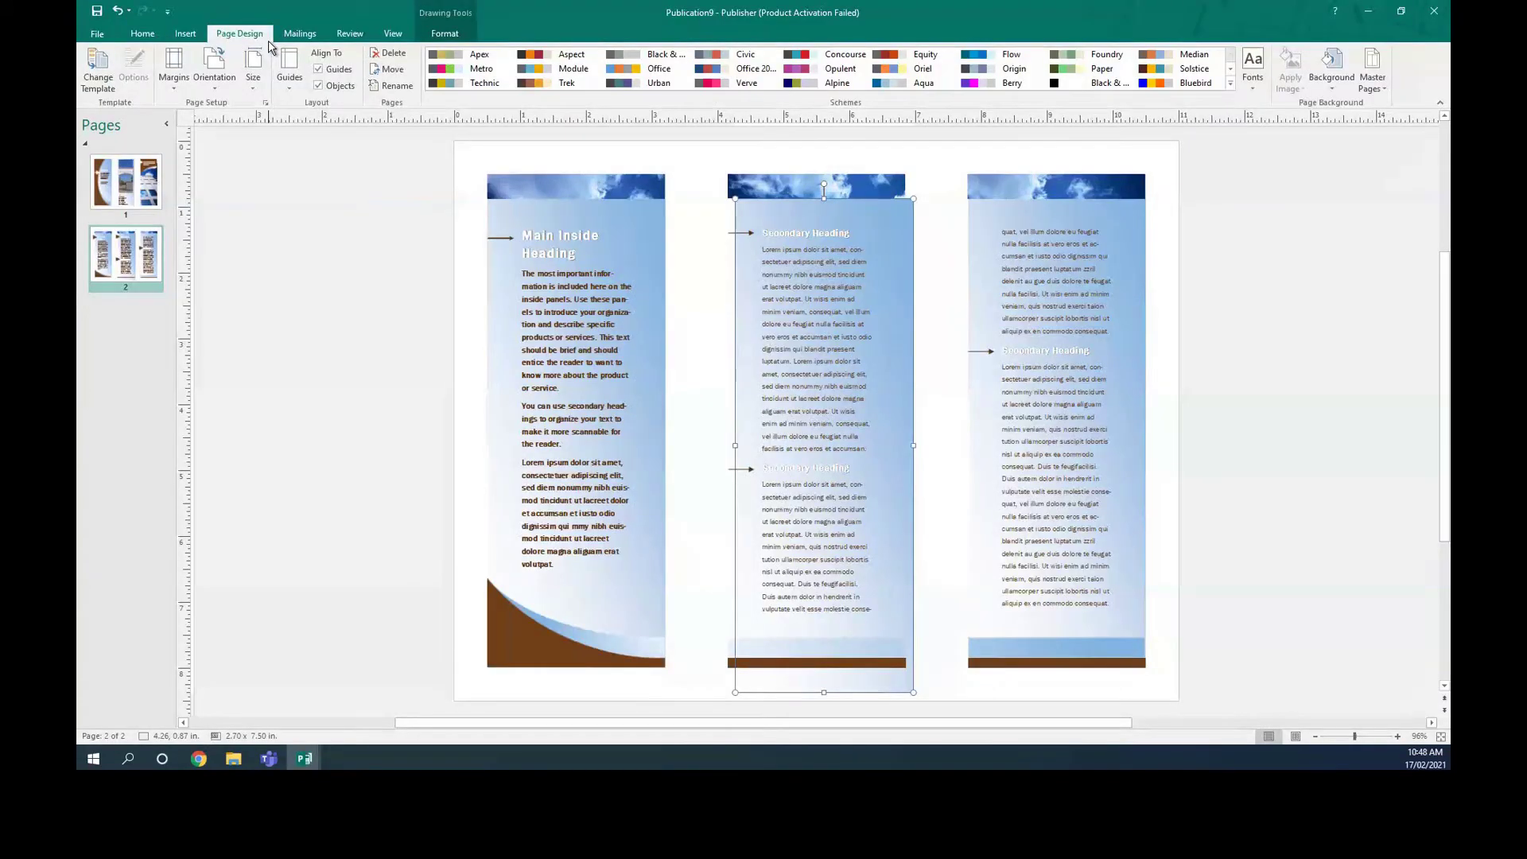
left_click(101, 83)
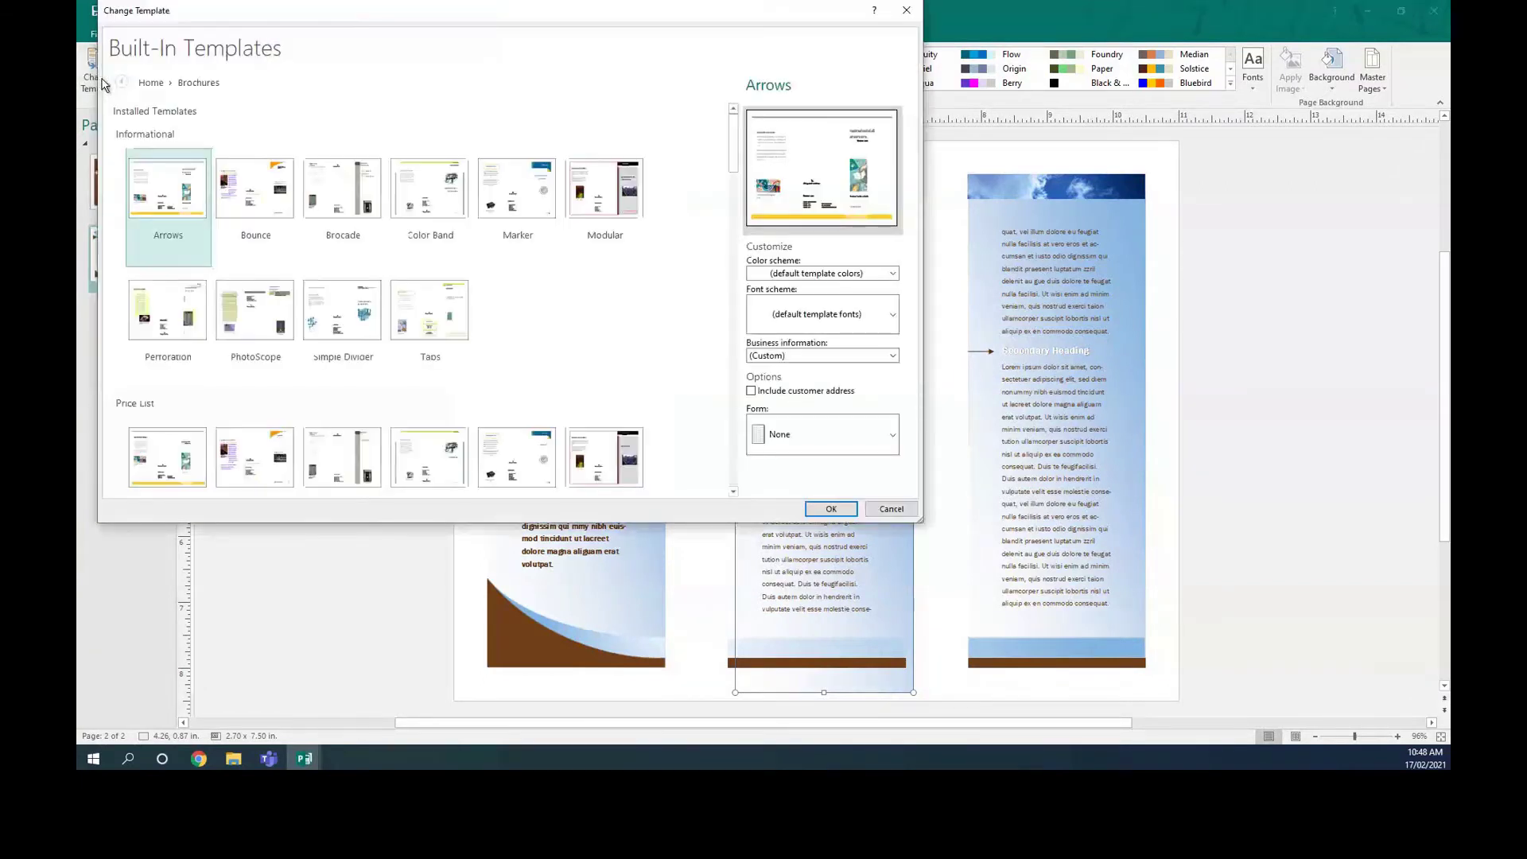
left_click(238, 308)
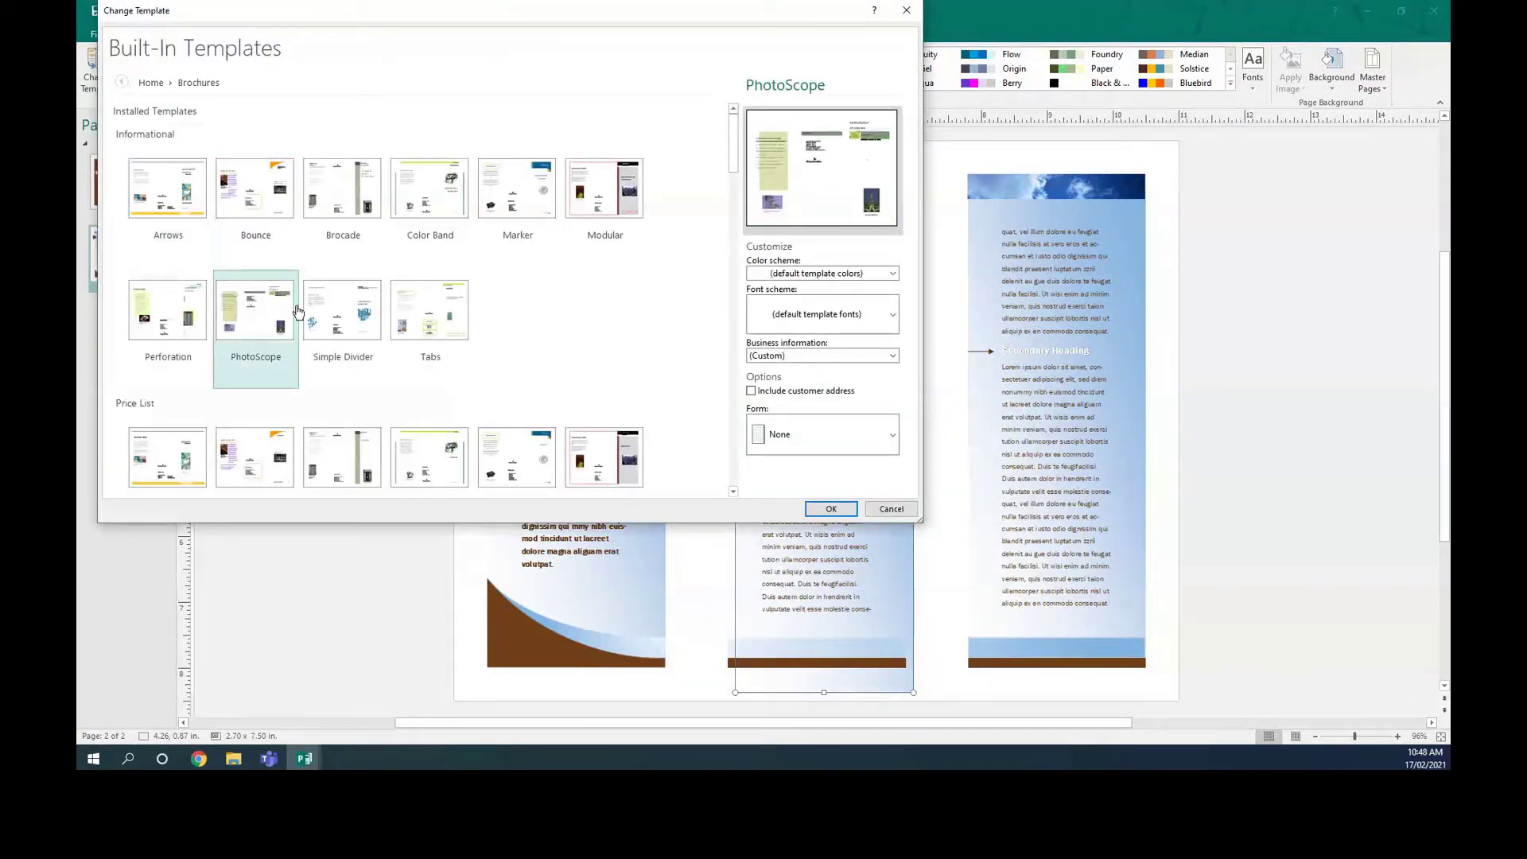
left_click(424, 211)
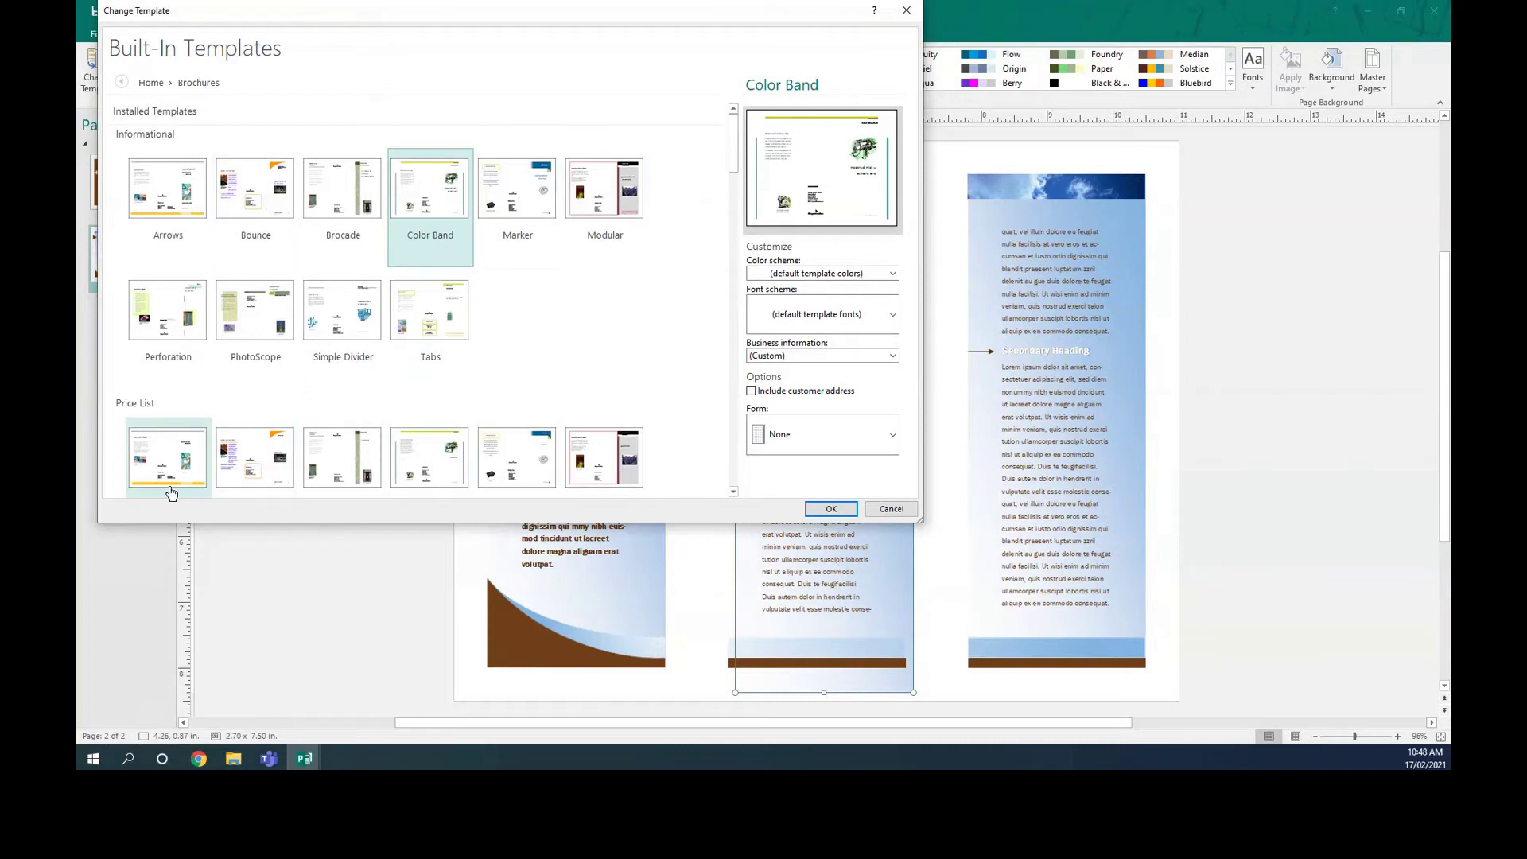
left_click(244, 317)
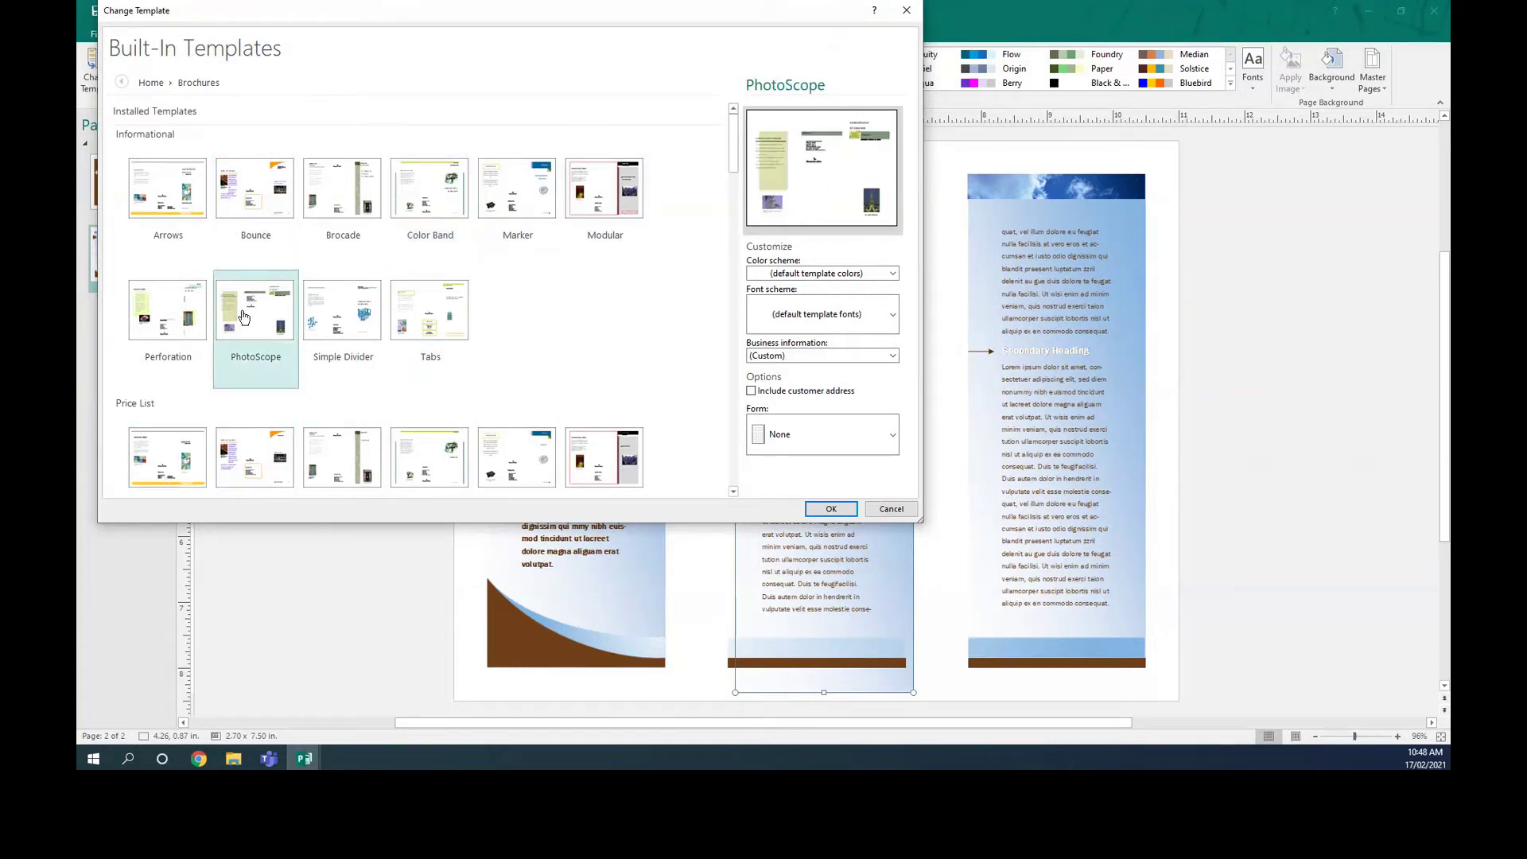
left_click(337, 192)
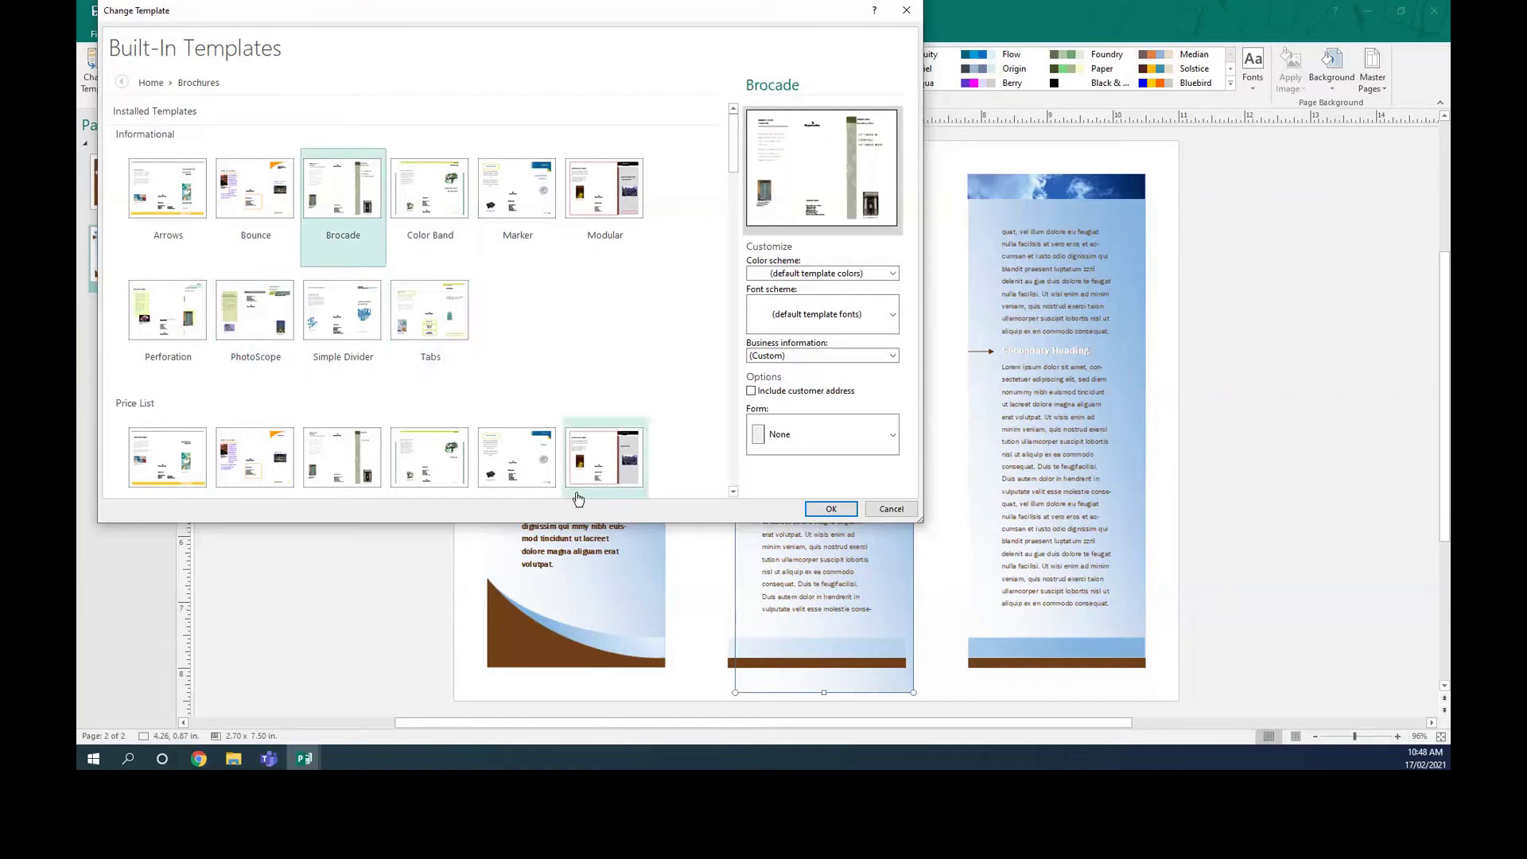
left_click(831, 509)
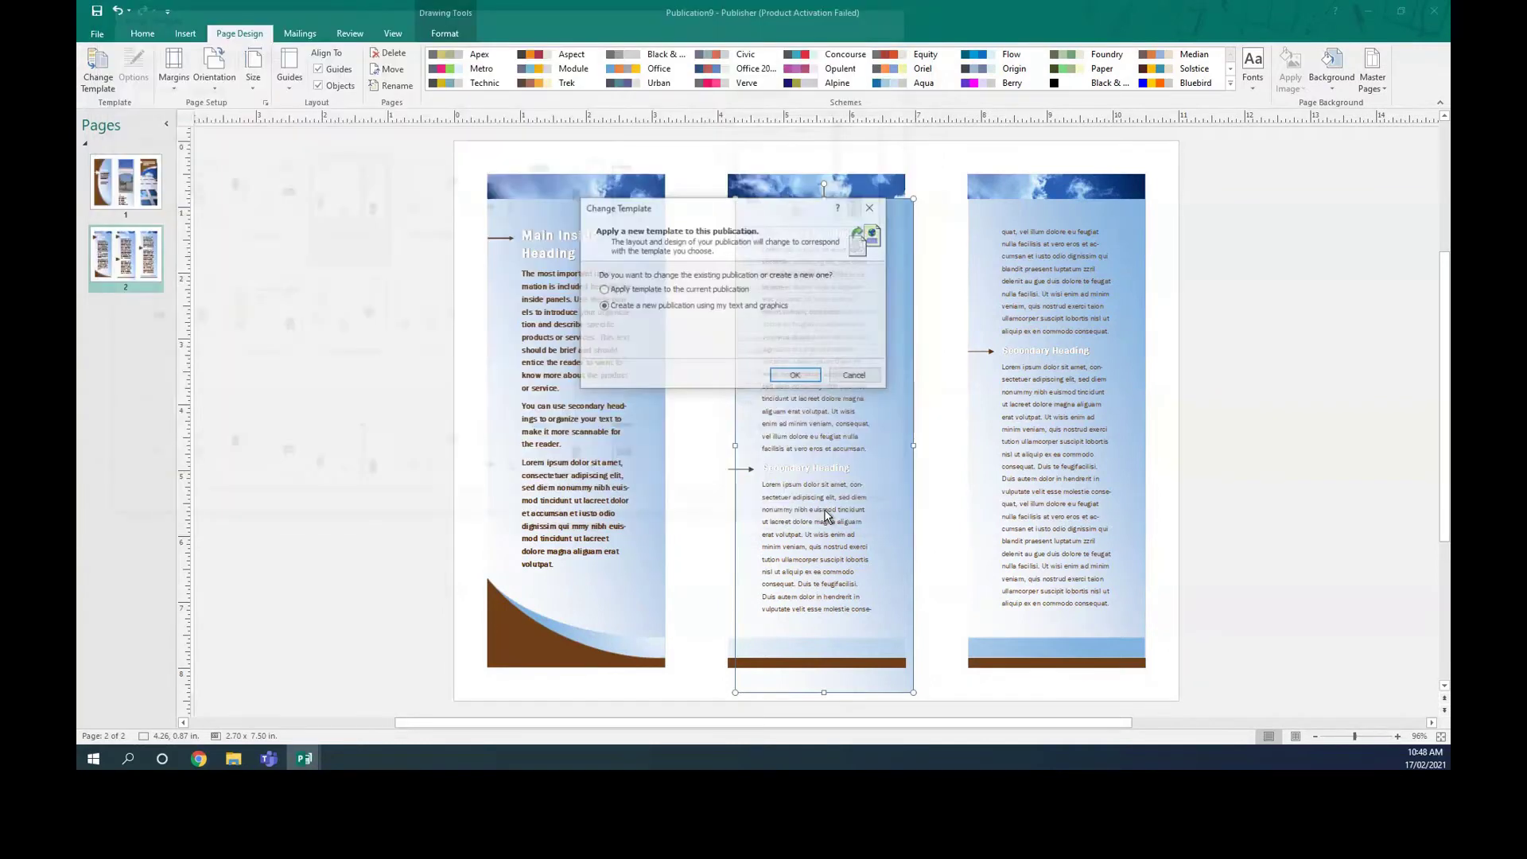
left_click(804, 375)
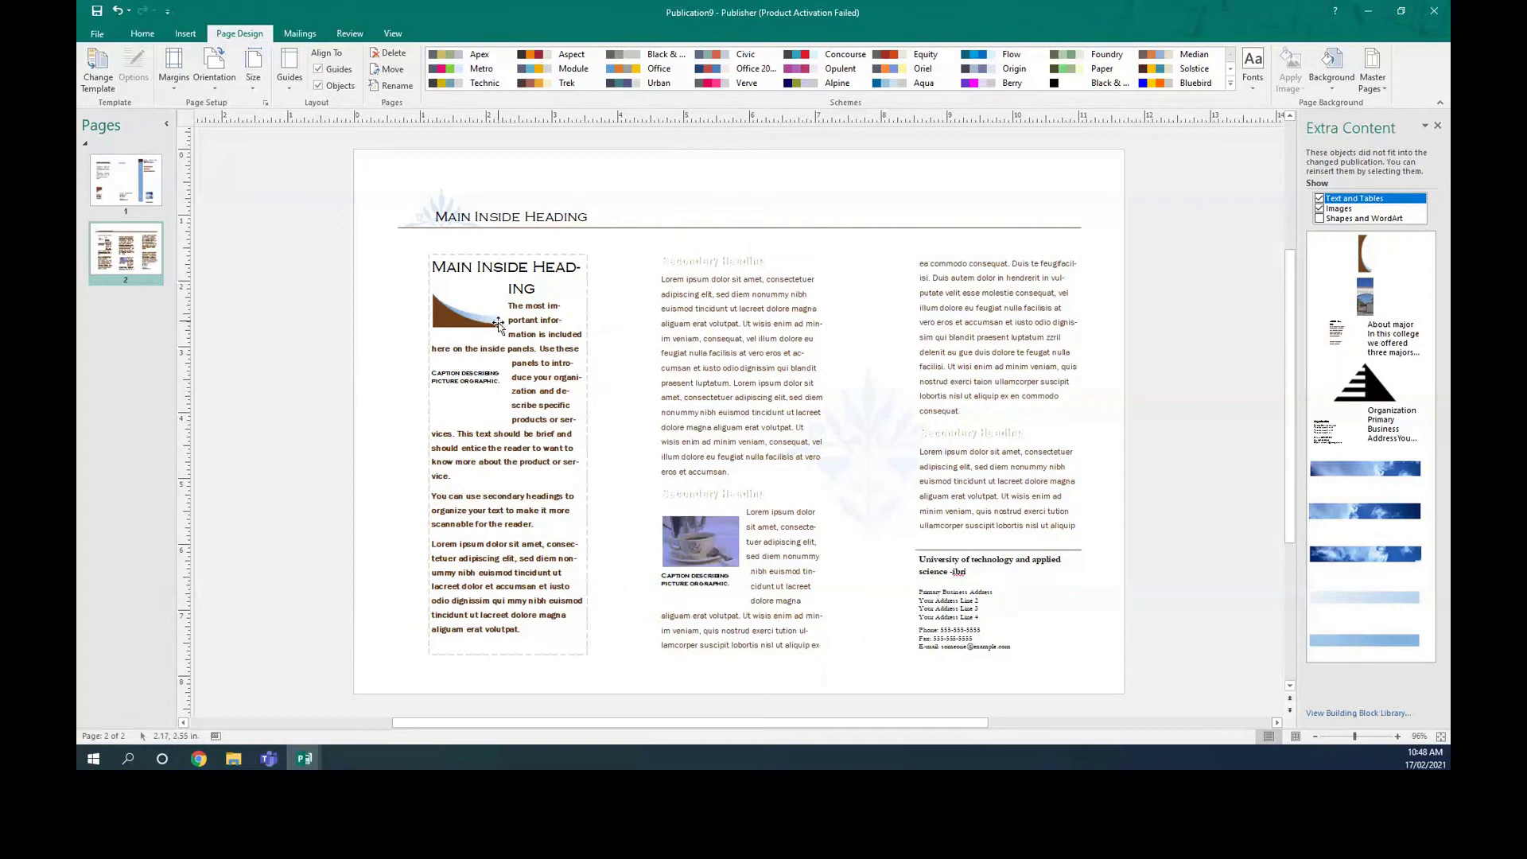
Step: Review the placeholder text on both pages of the new layout and apply the Module color scheme
left_click(117, 191)
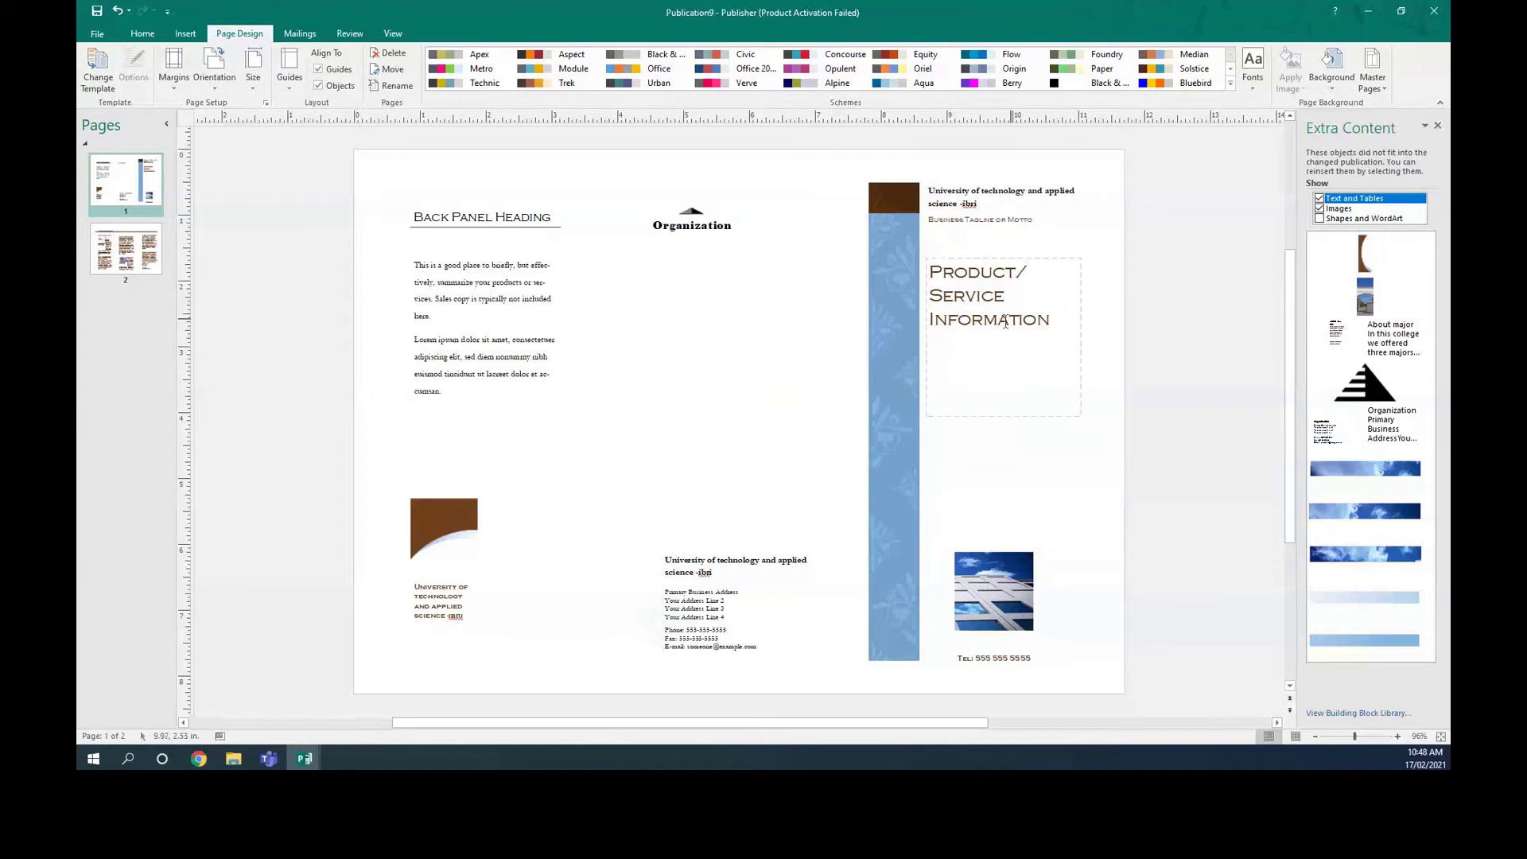
left_click(119, 254)
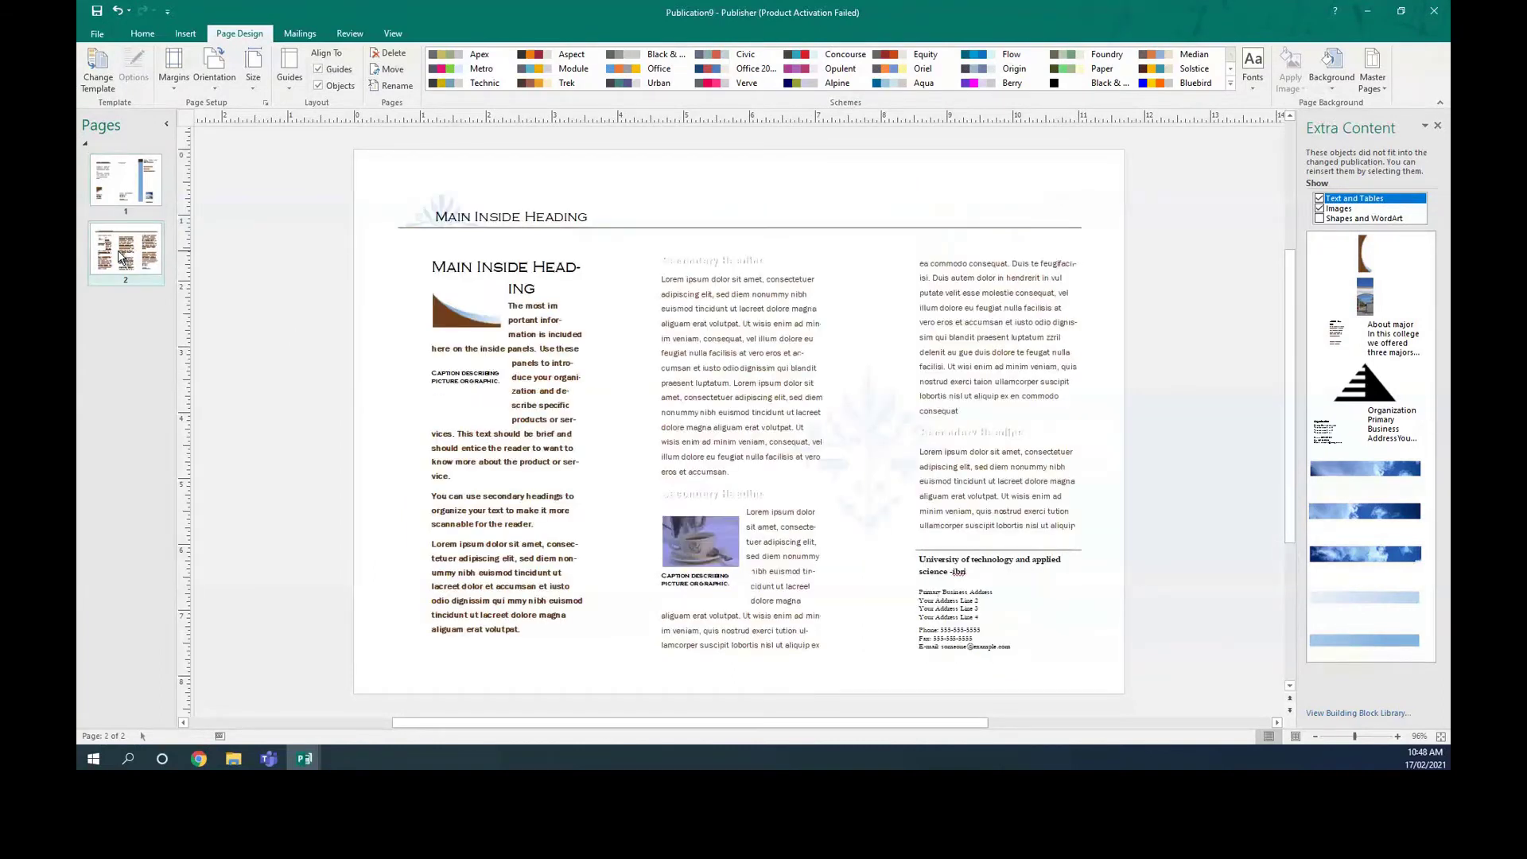
left_click(125, 181)
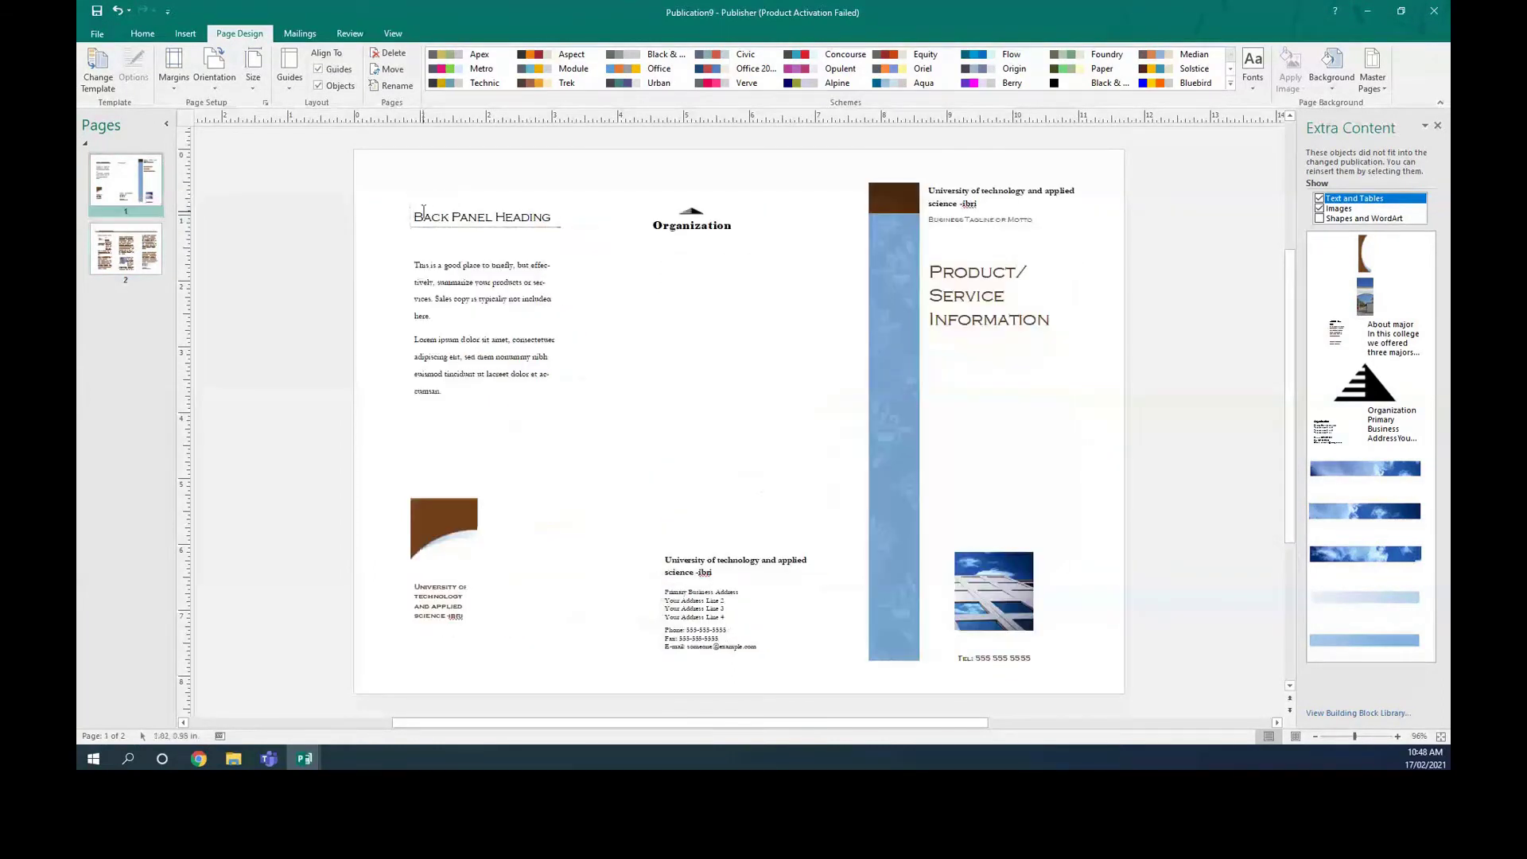
triple_click(437, 219)
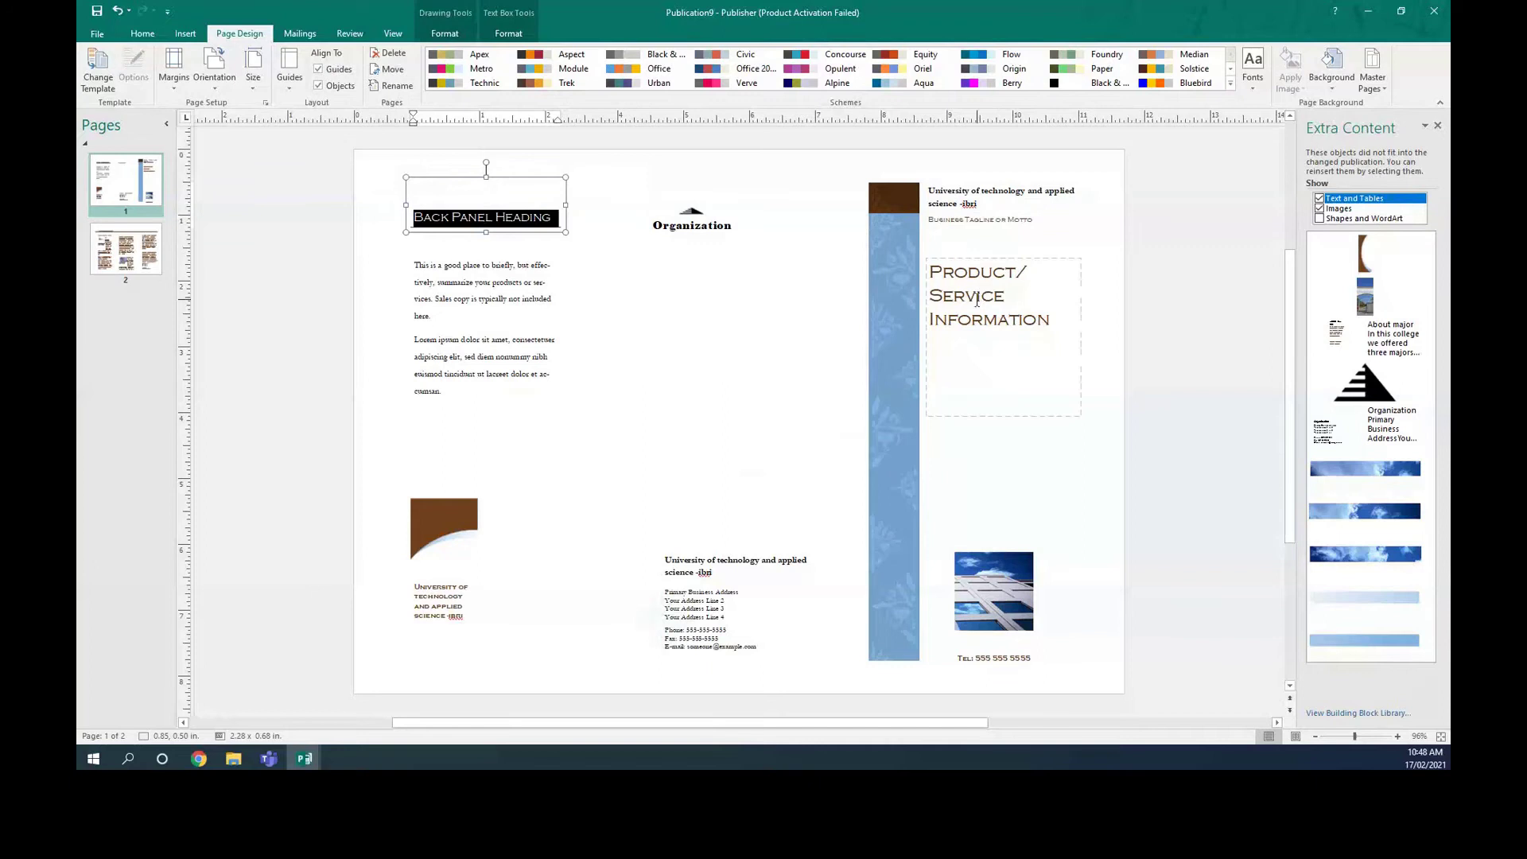
left_click(943, 268)
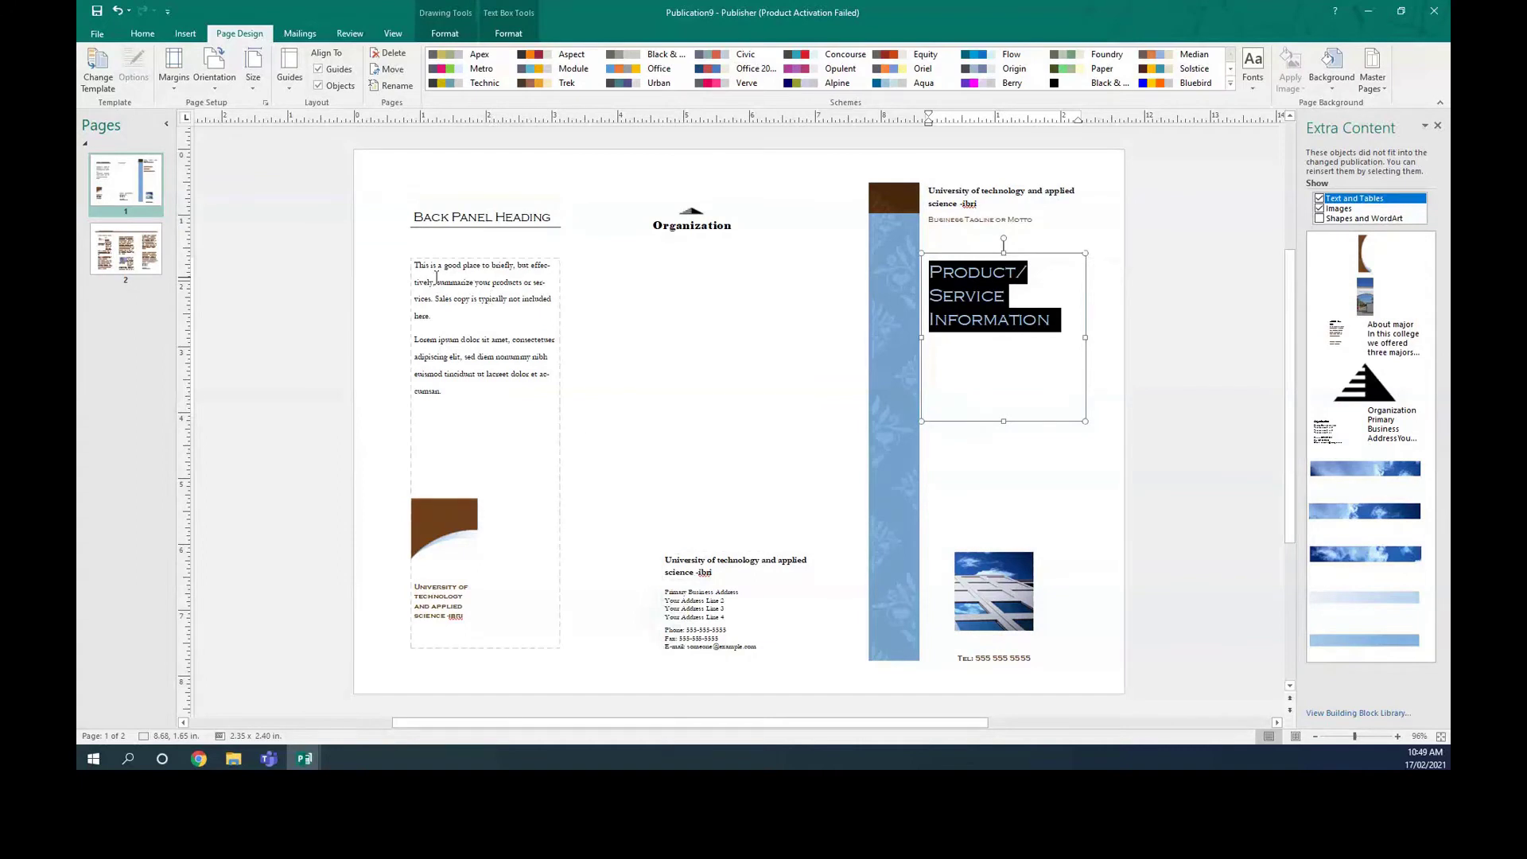
left_click(142, 263)
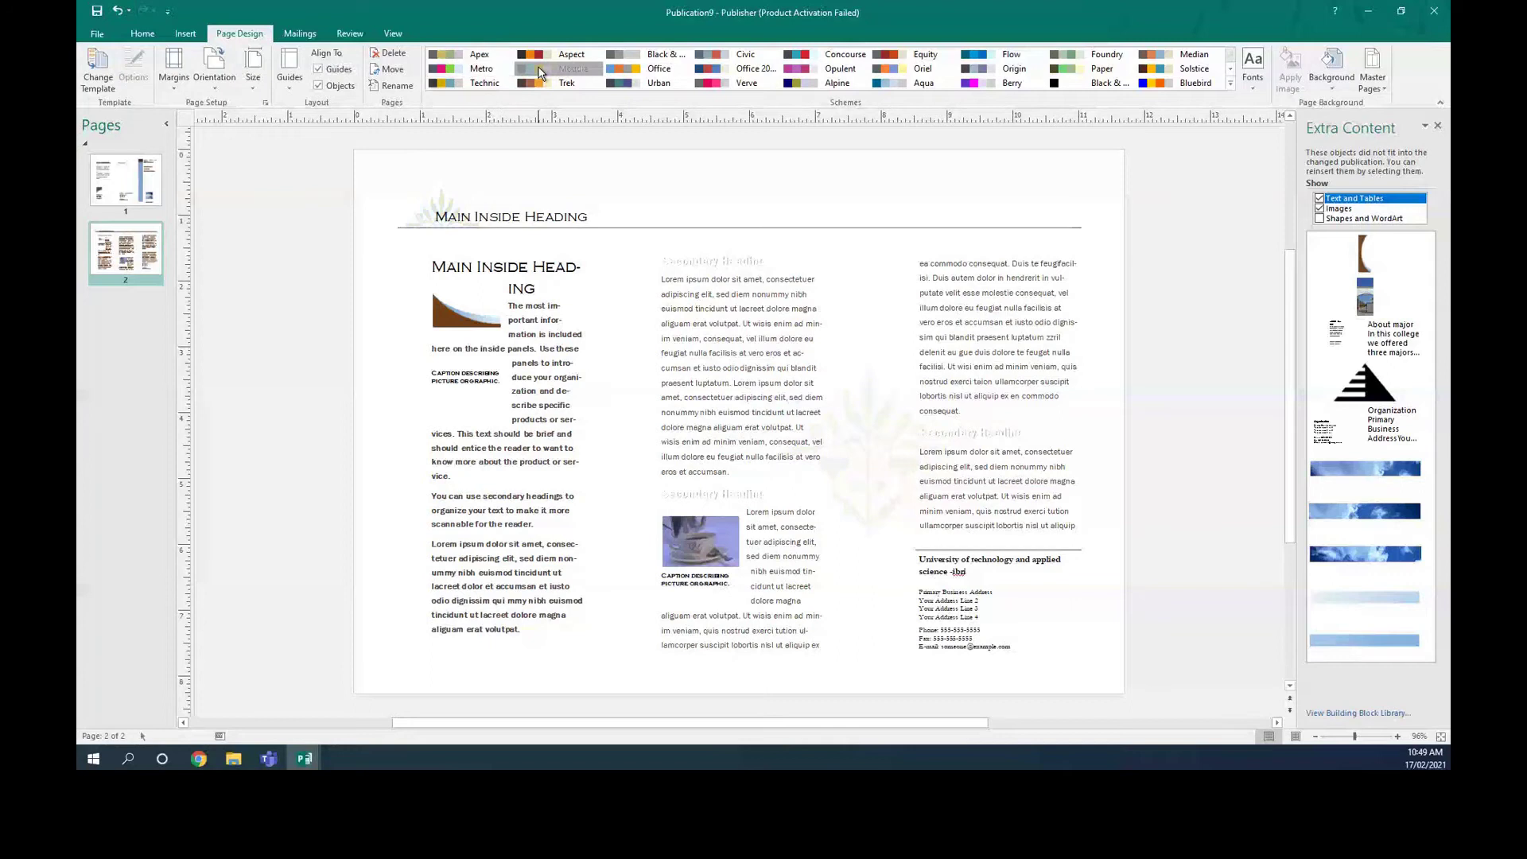
Step: Copy the leaf watermark picture on page 2 and place the duplicate between the first and second columns
left_click(867, 438)
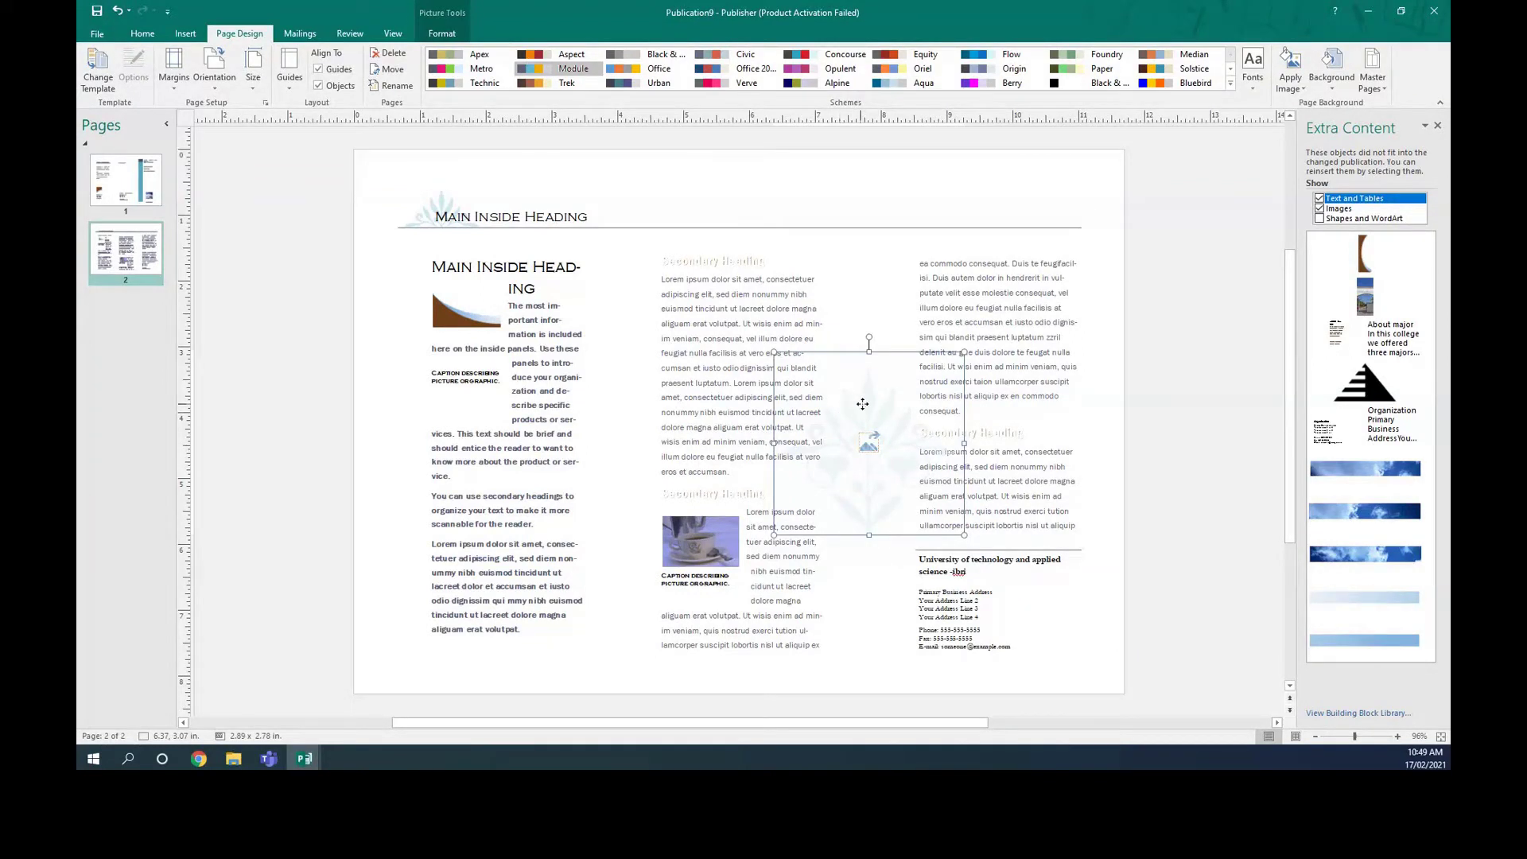
mouse_move(862, 404)
left_mouse_down()
mouse_move(867, 391)
mouse_move(869, 431)
left_mouse_up()
right_click(869, 431)
left_click(922, 460)
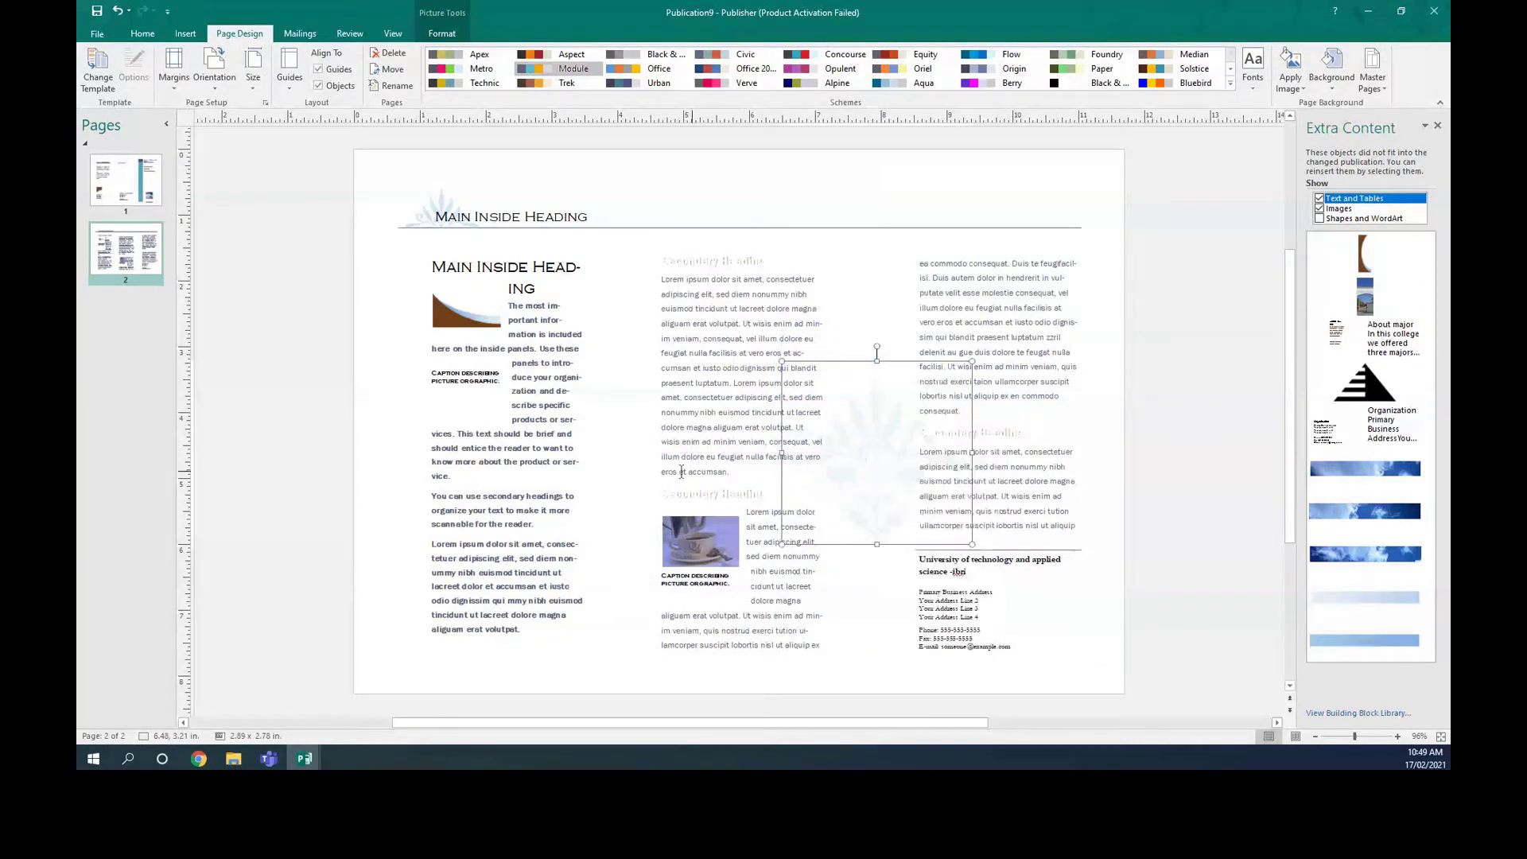
right_click(634, 477)
left_click(654, 502)
left_click_drag(658, 505, 584, 416)
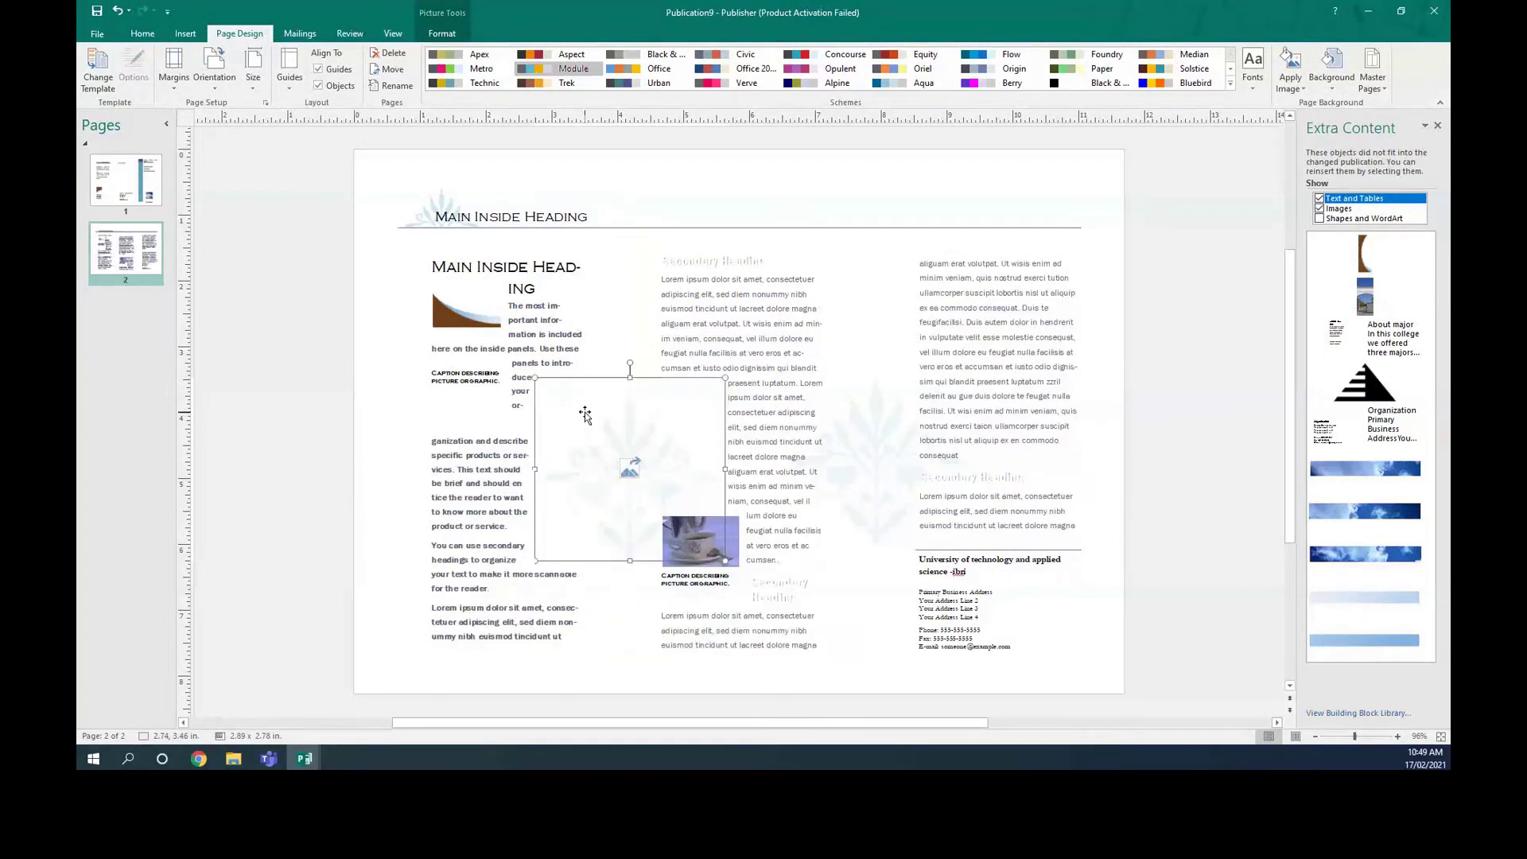
left_click(610, 645)
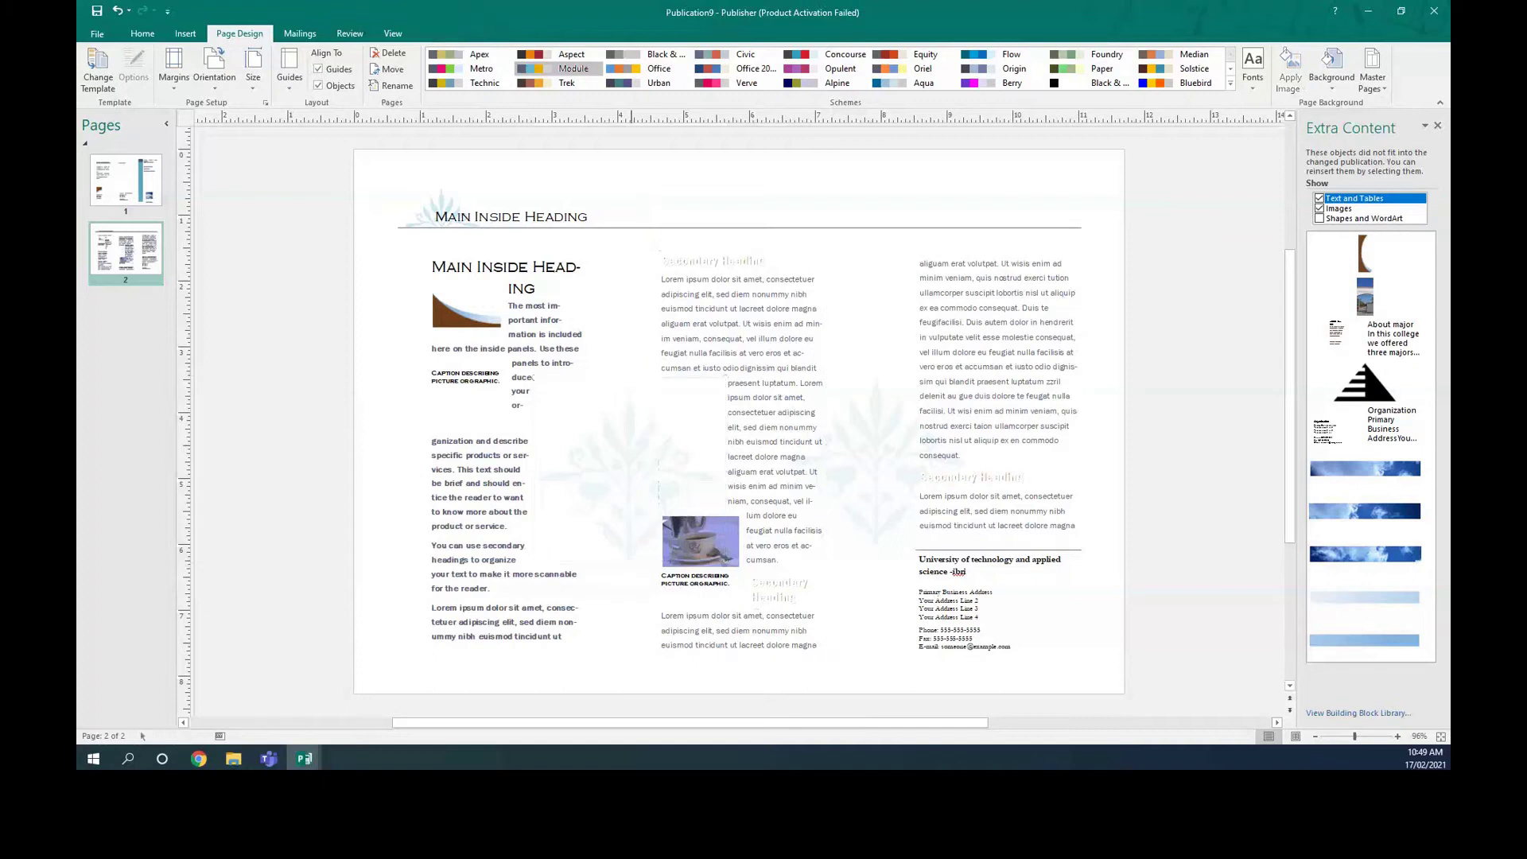
Step: Set the wrapping style of the duplicated leaf picture to None in its picture formatting
right_click(607, 497)
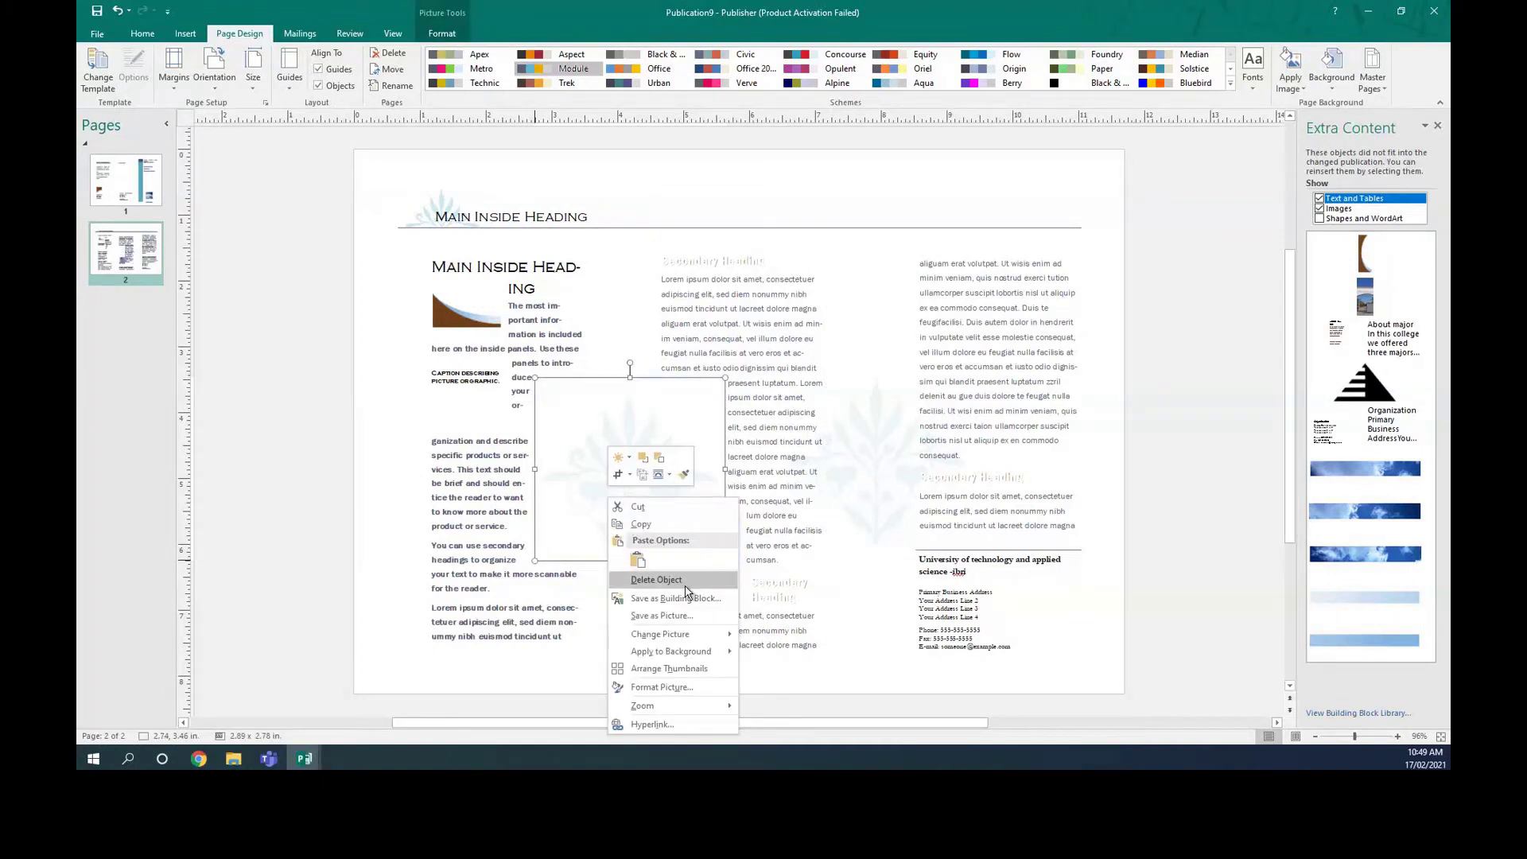
mouse_move(689, 640)
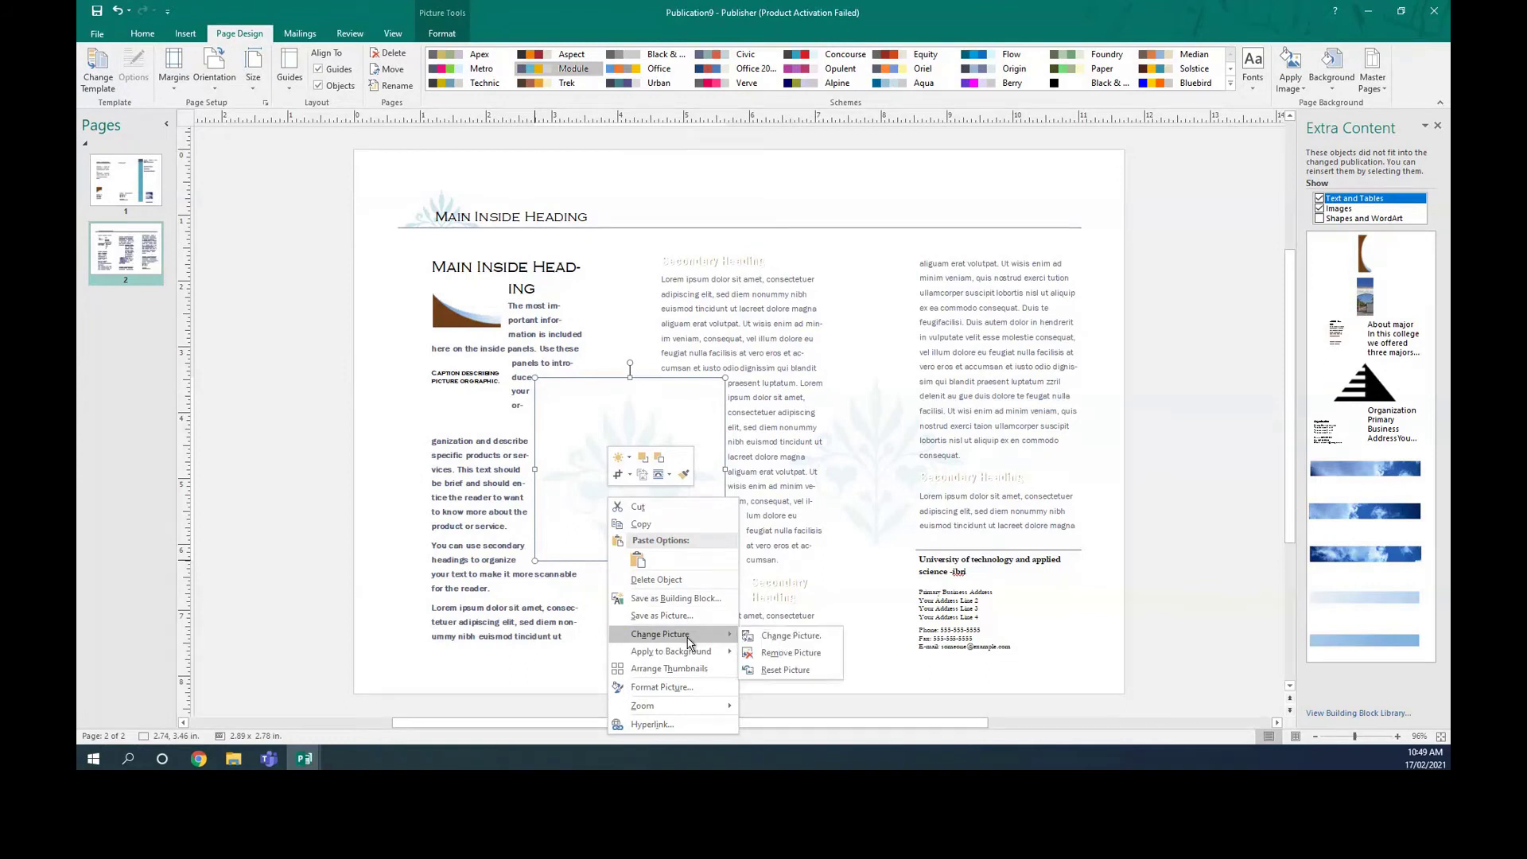
left_click(686, 690)
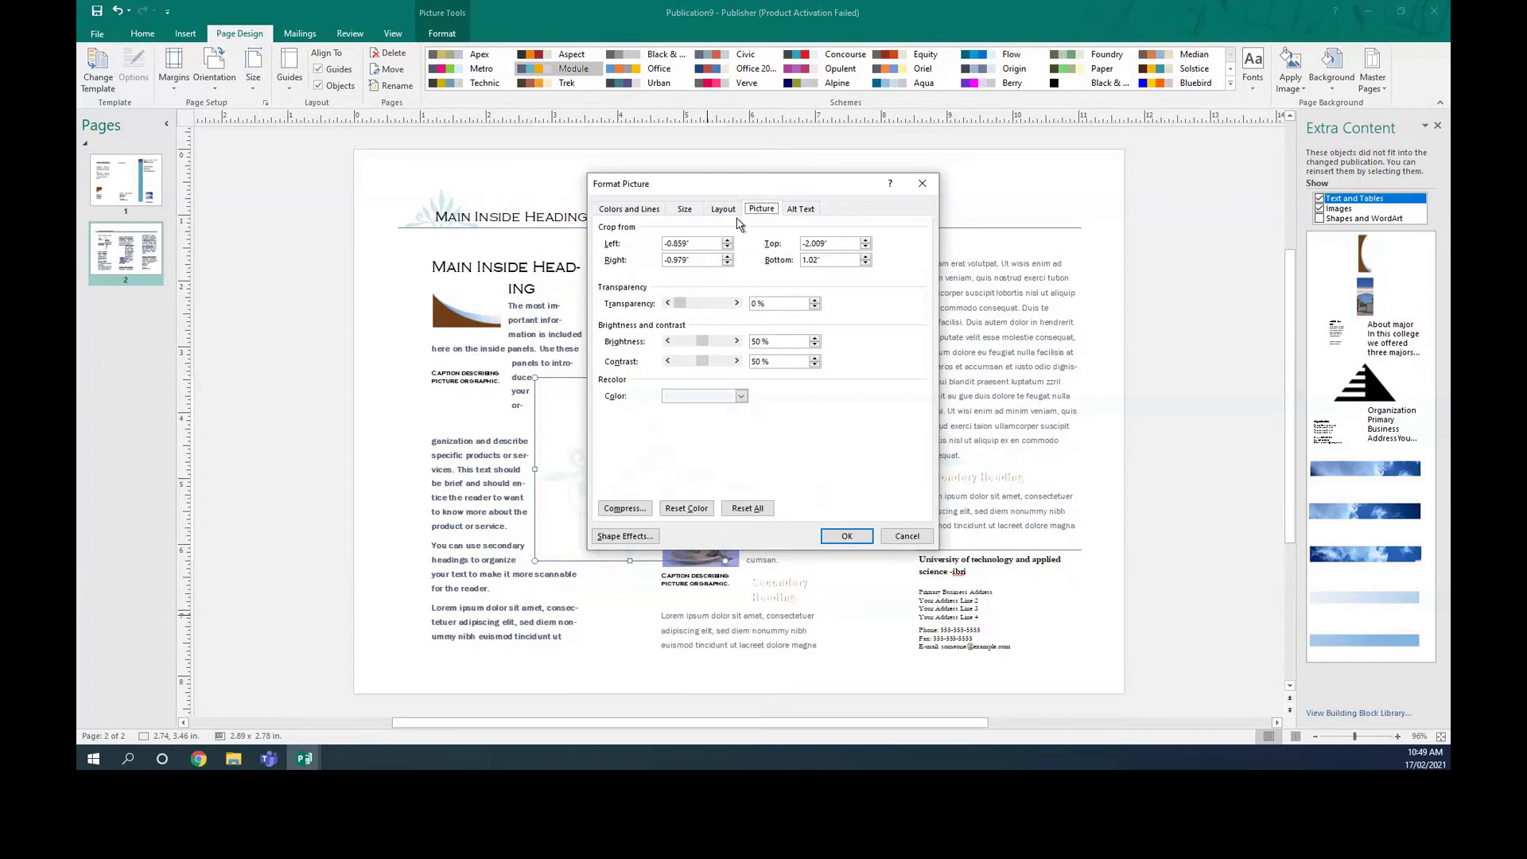
left_click(725, 210)
left_click(896, 329)
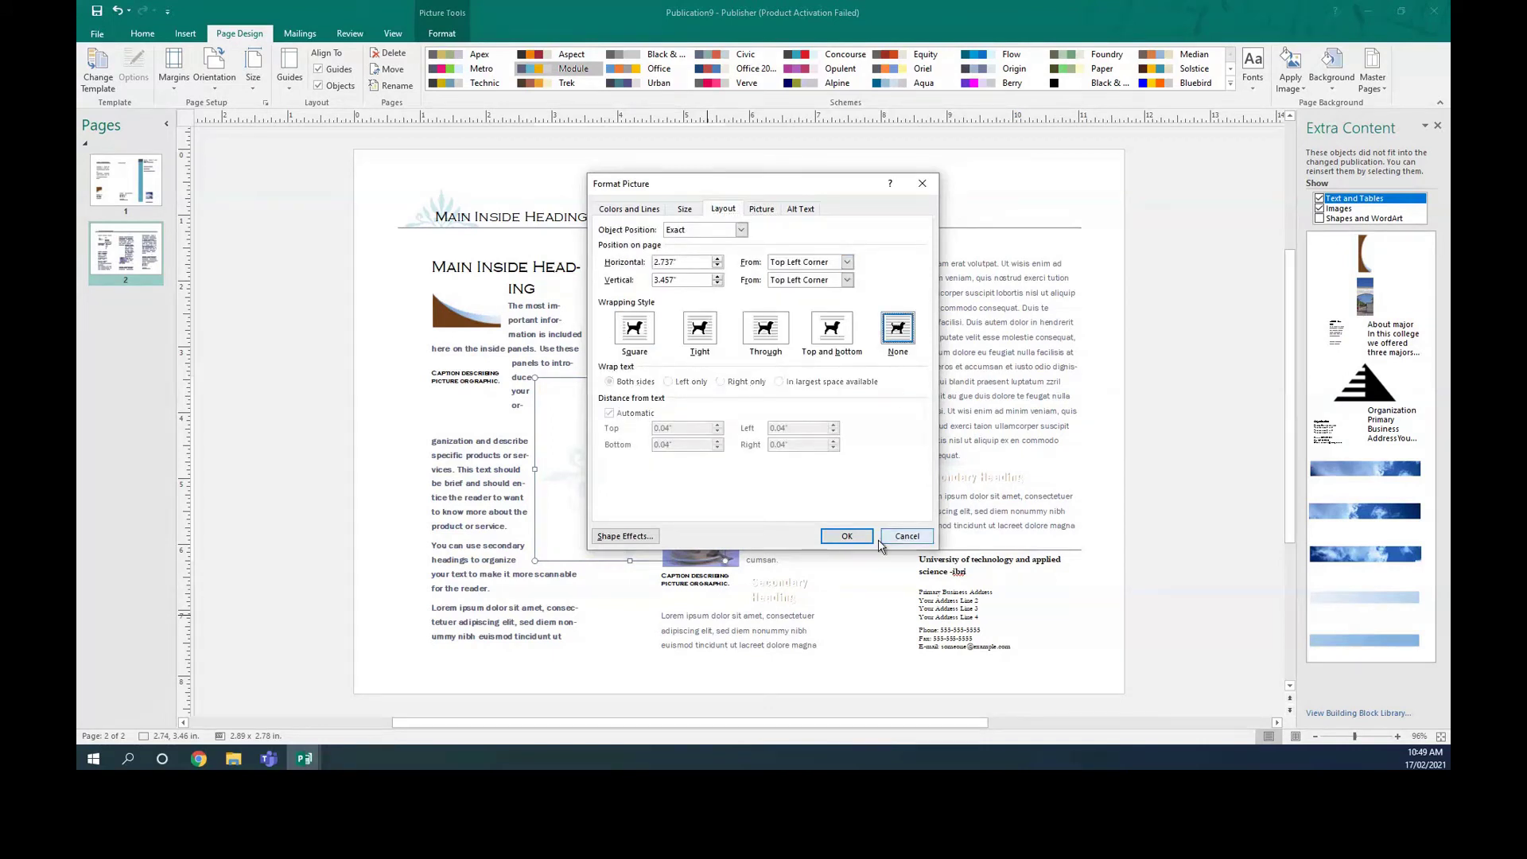
left_click(848, 536)
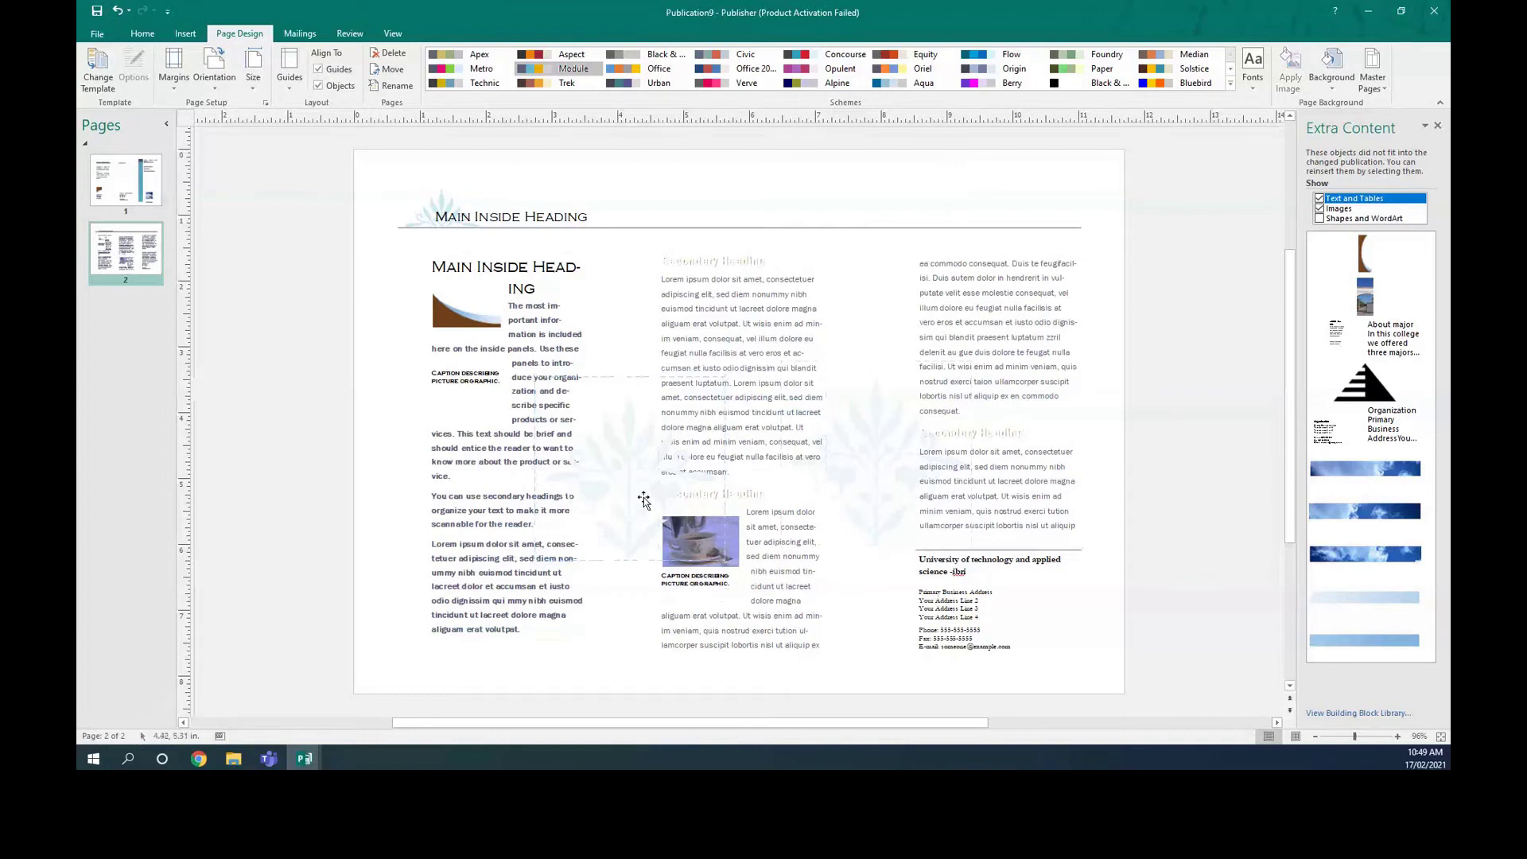
left_click(707, 550)
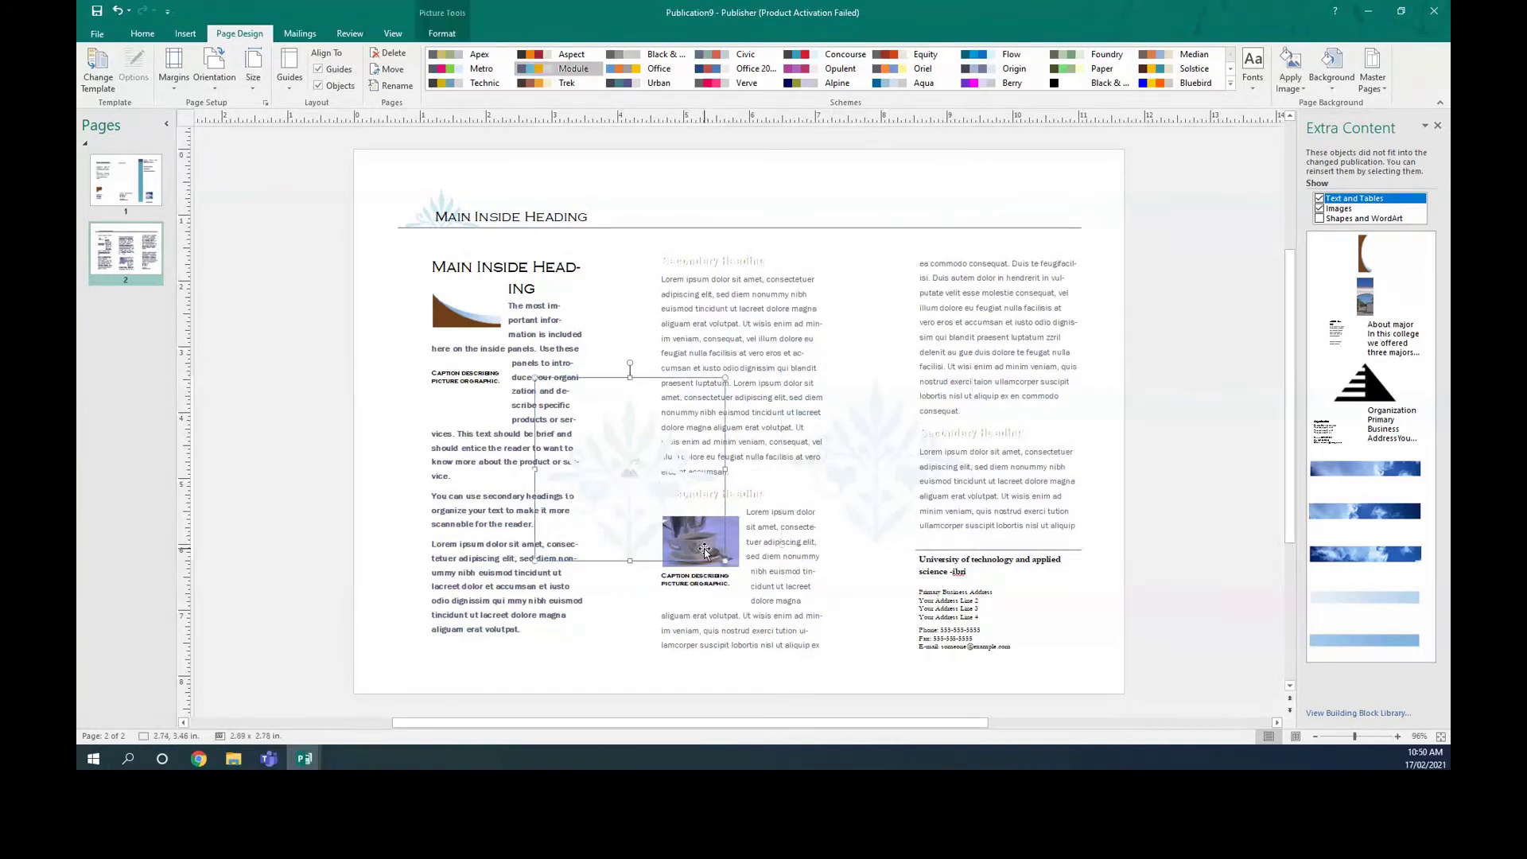
left_click(636, 641)
left_click(731, 564)
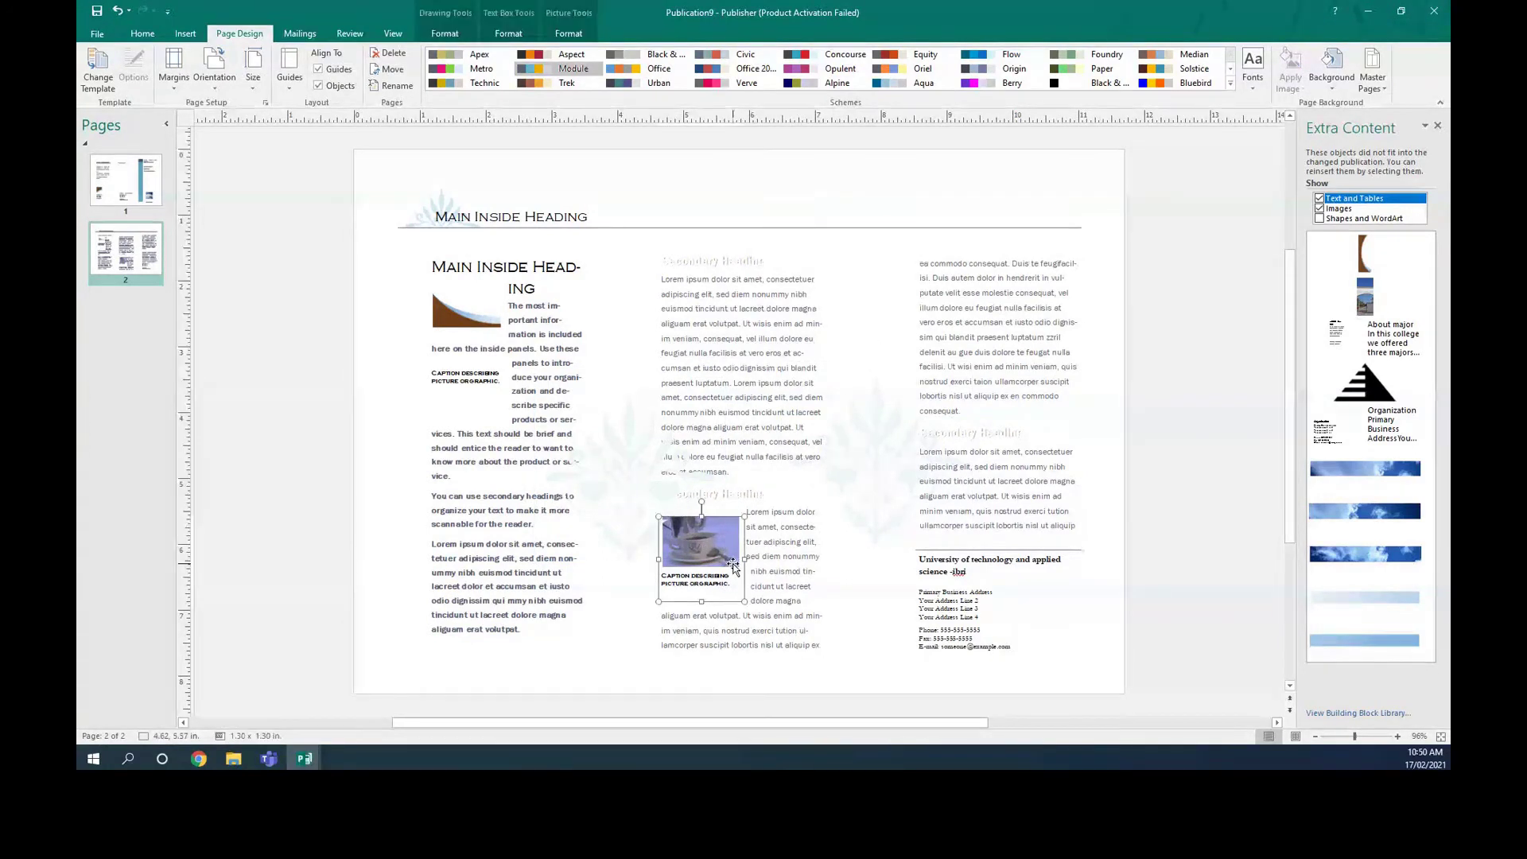
left_click_drag(733, 564, 459, 314)
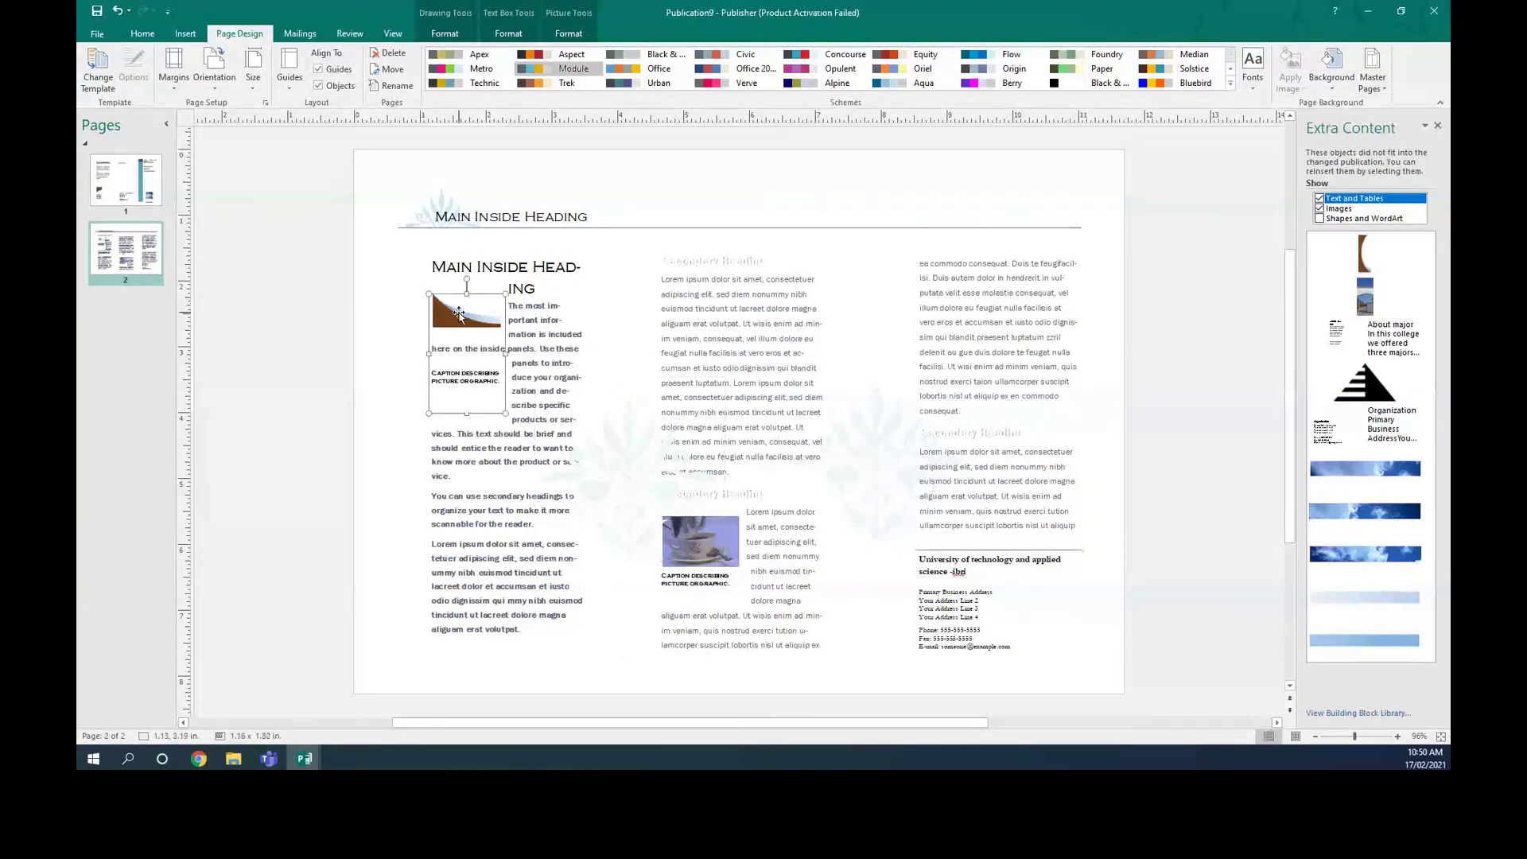
Step: Draw a small Smiley Face shape on page 2, just above and before the Main Inside Heading
left_click(185, 34)
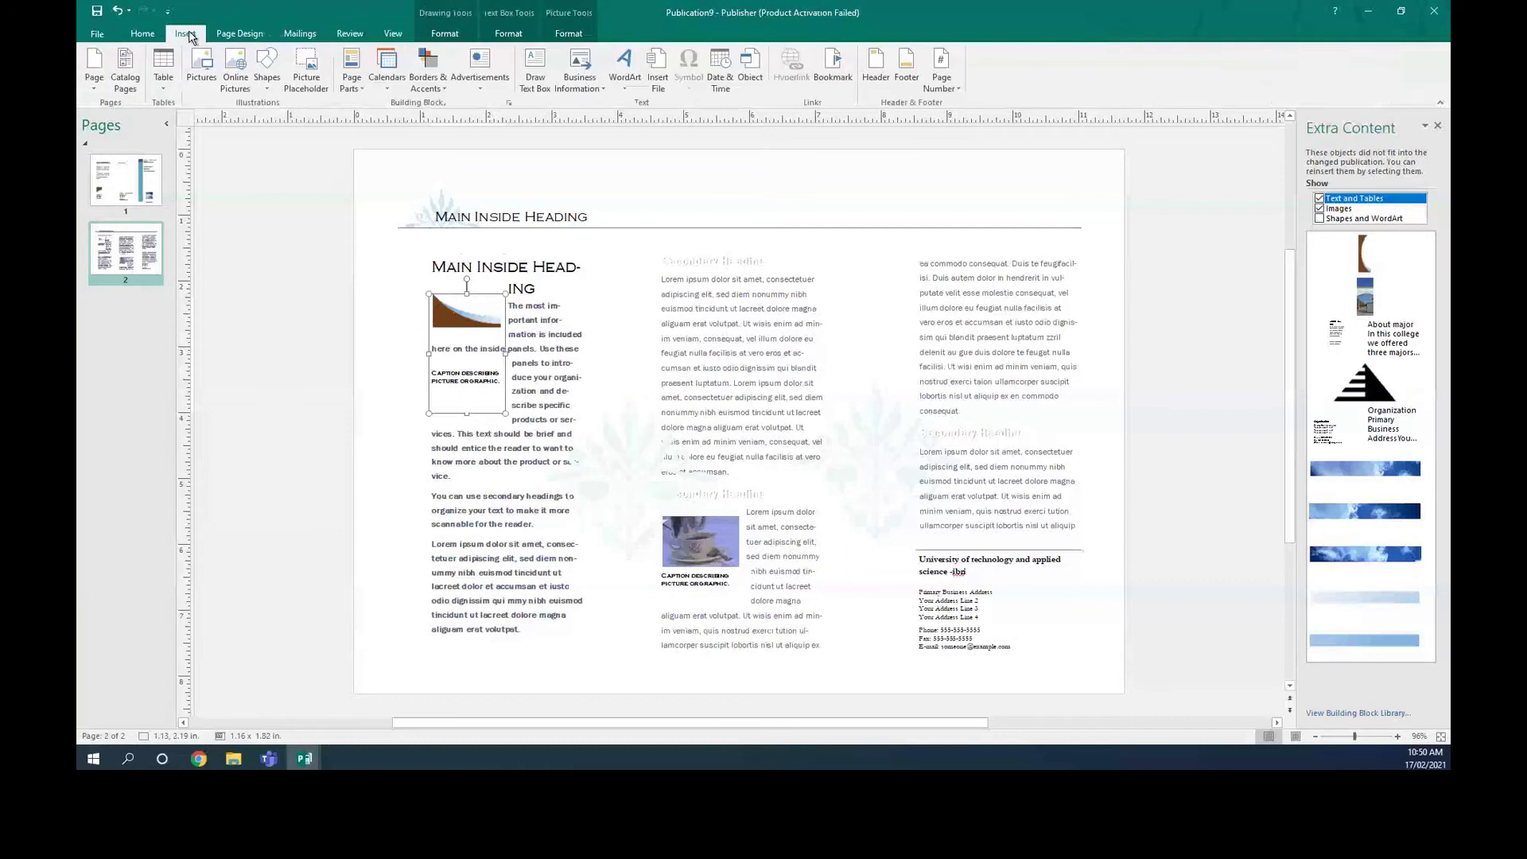
left_click(269, 90)
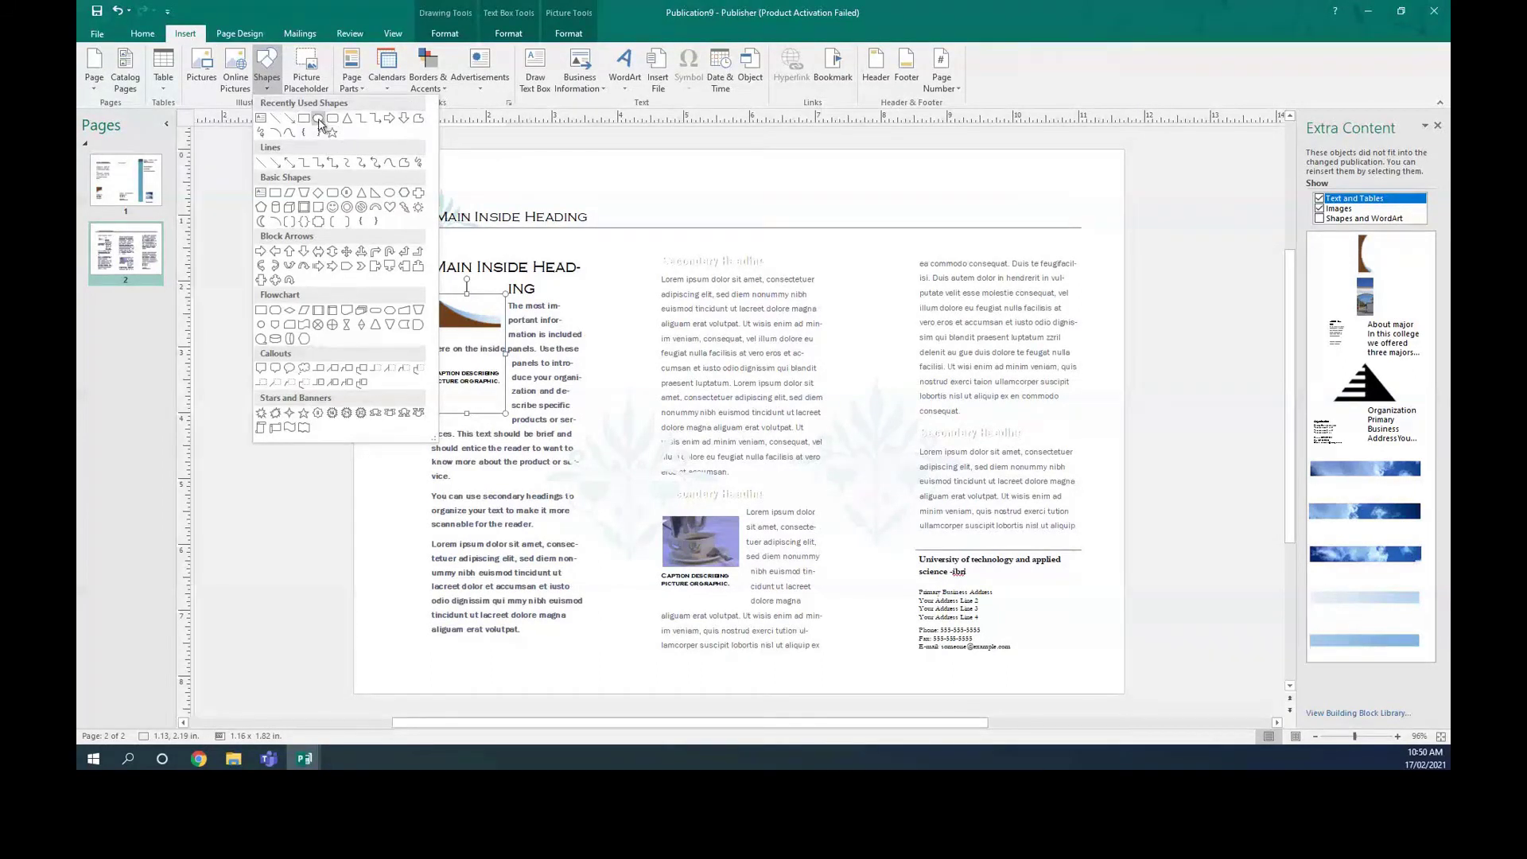
left_click(333, 207)
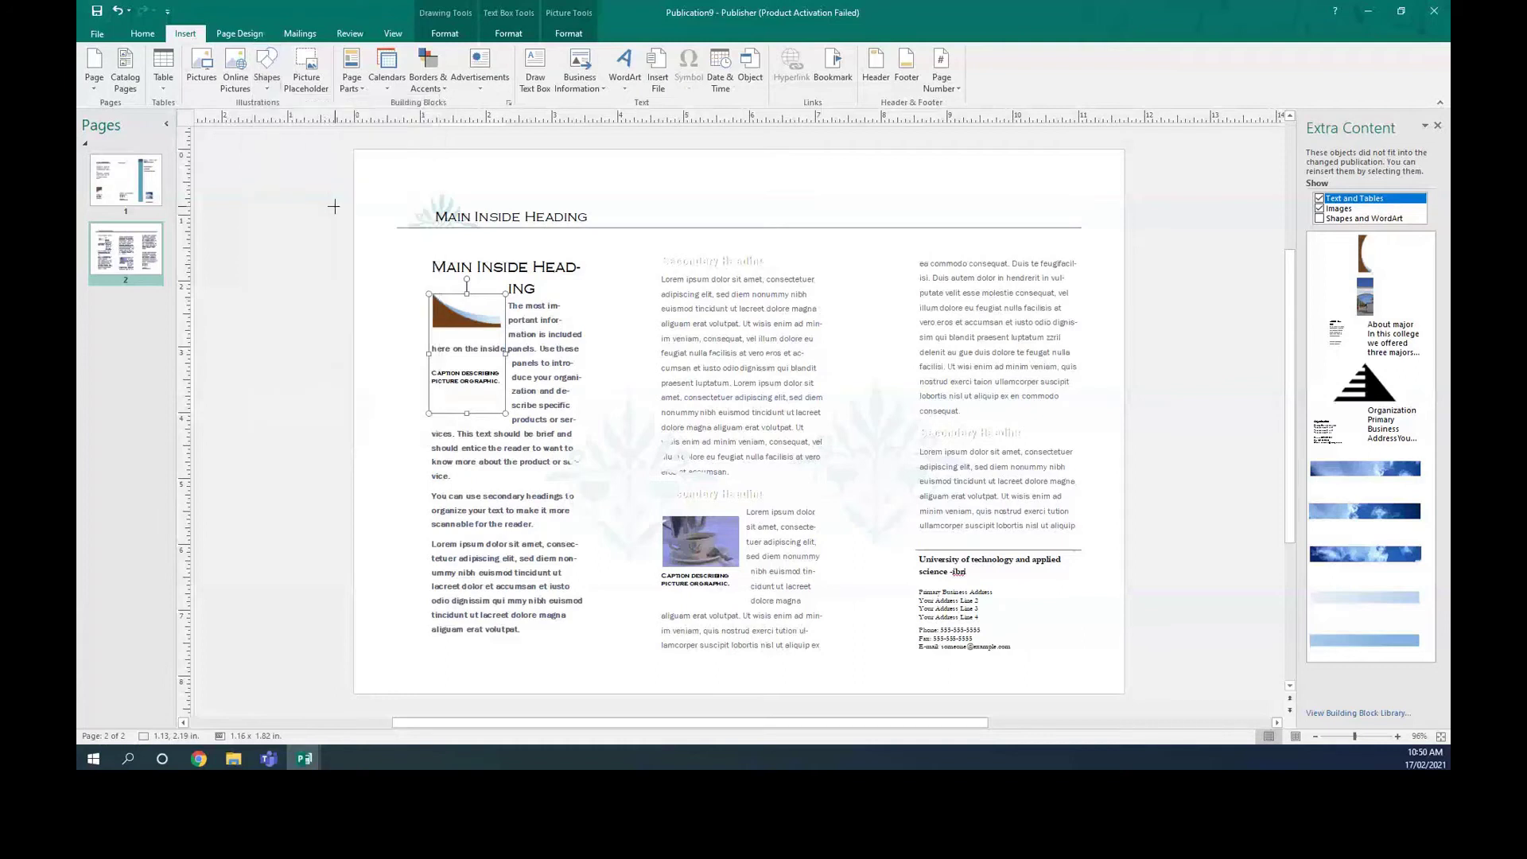
left_click_drag(379, 176, 417, 219)
left_click(603, 198)
left_click(946, 211)
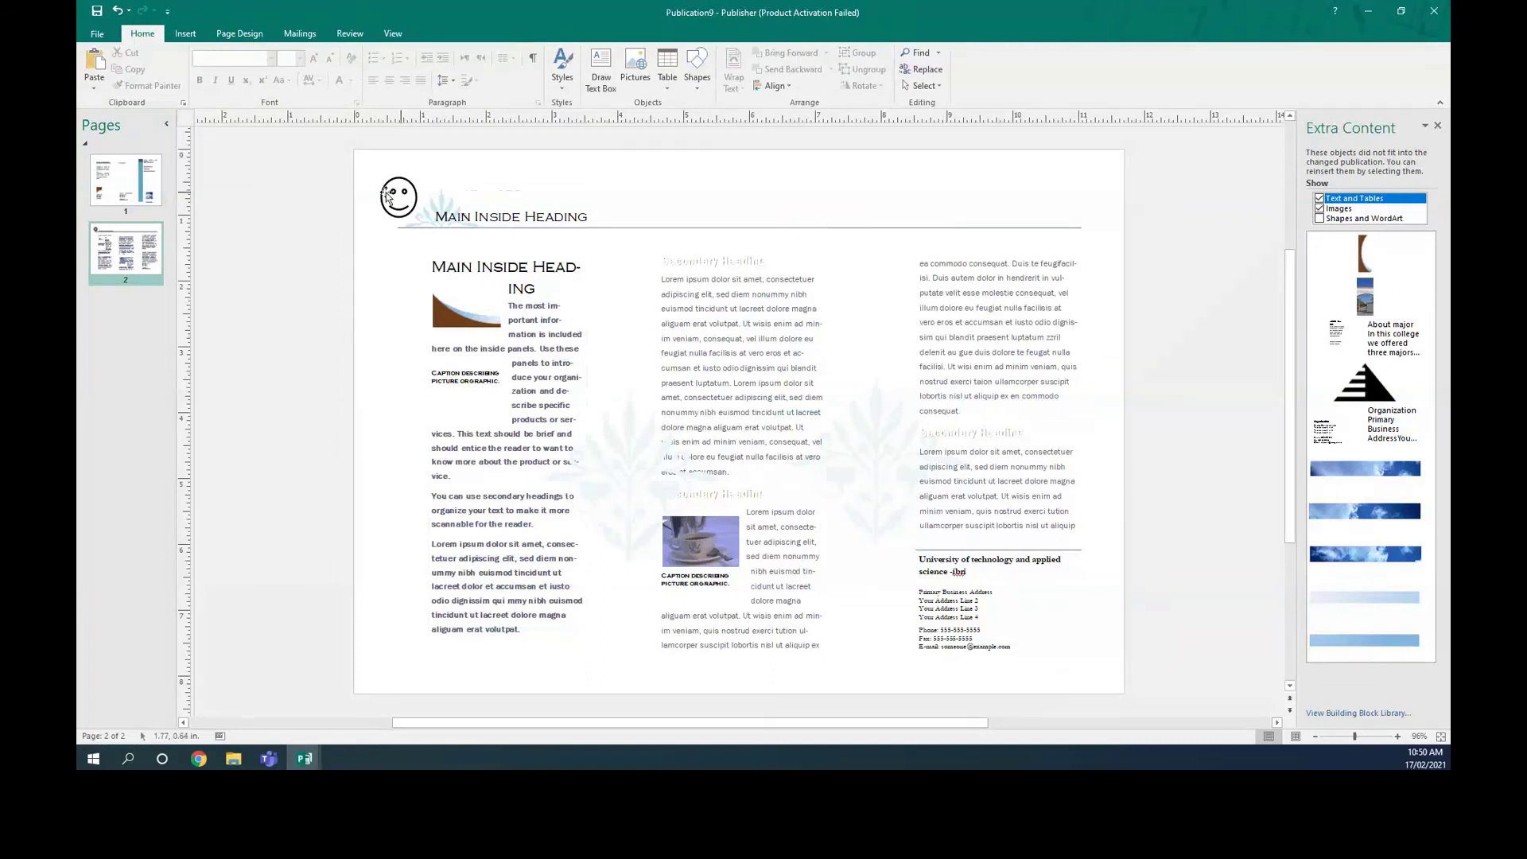
Step: Search the templates for "brochure" and create a new publication from Business brochure with photos (3-pp)
left_click(125, 181)
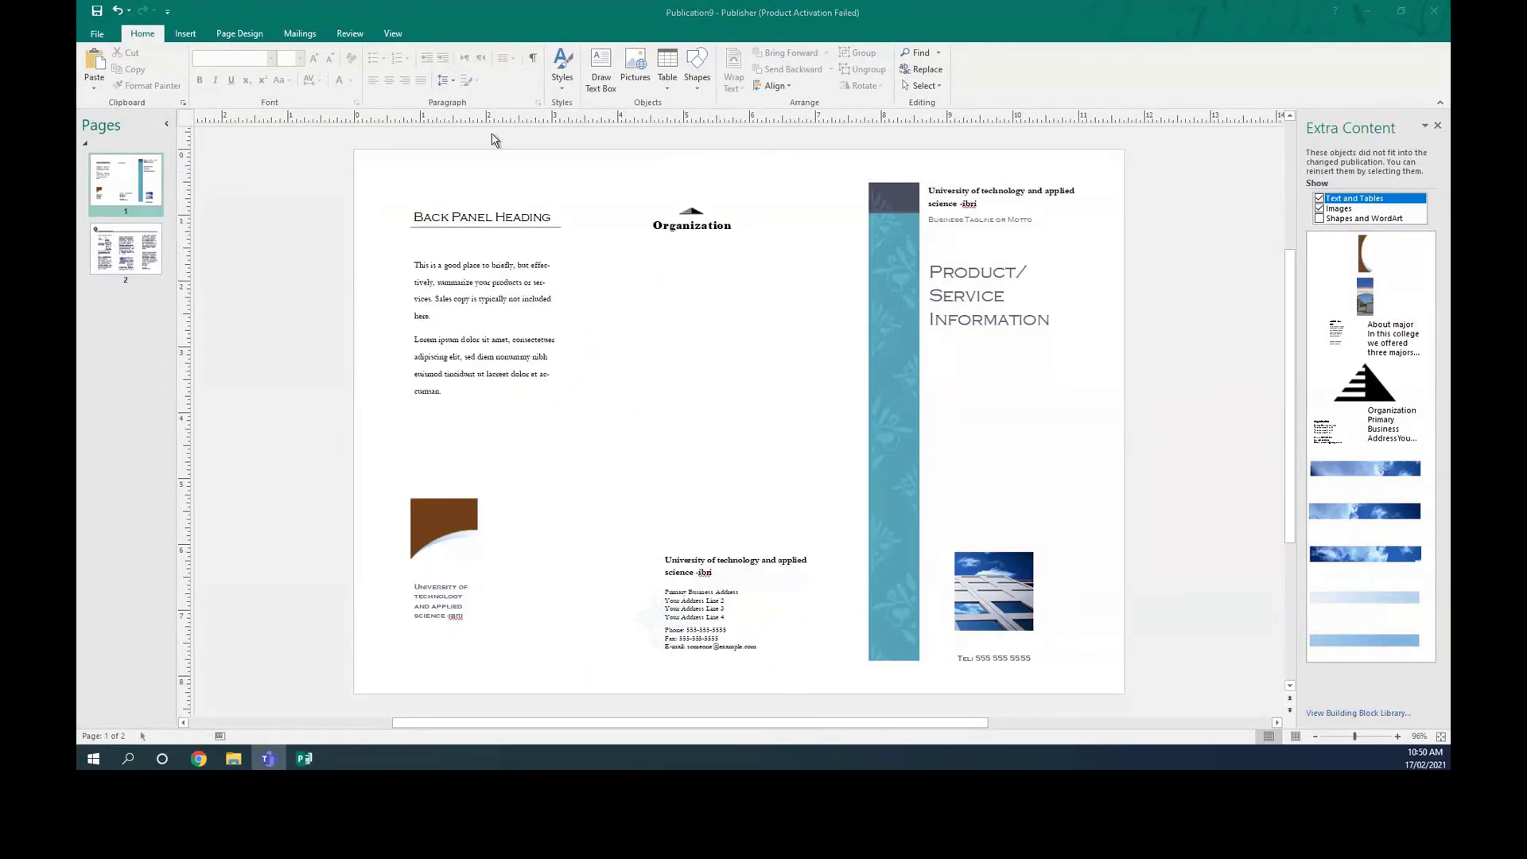
left_click(95, 34)
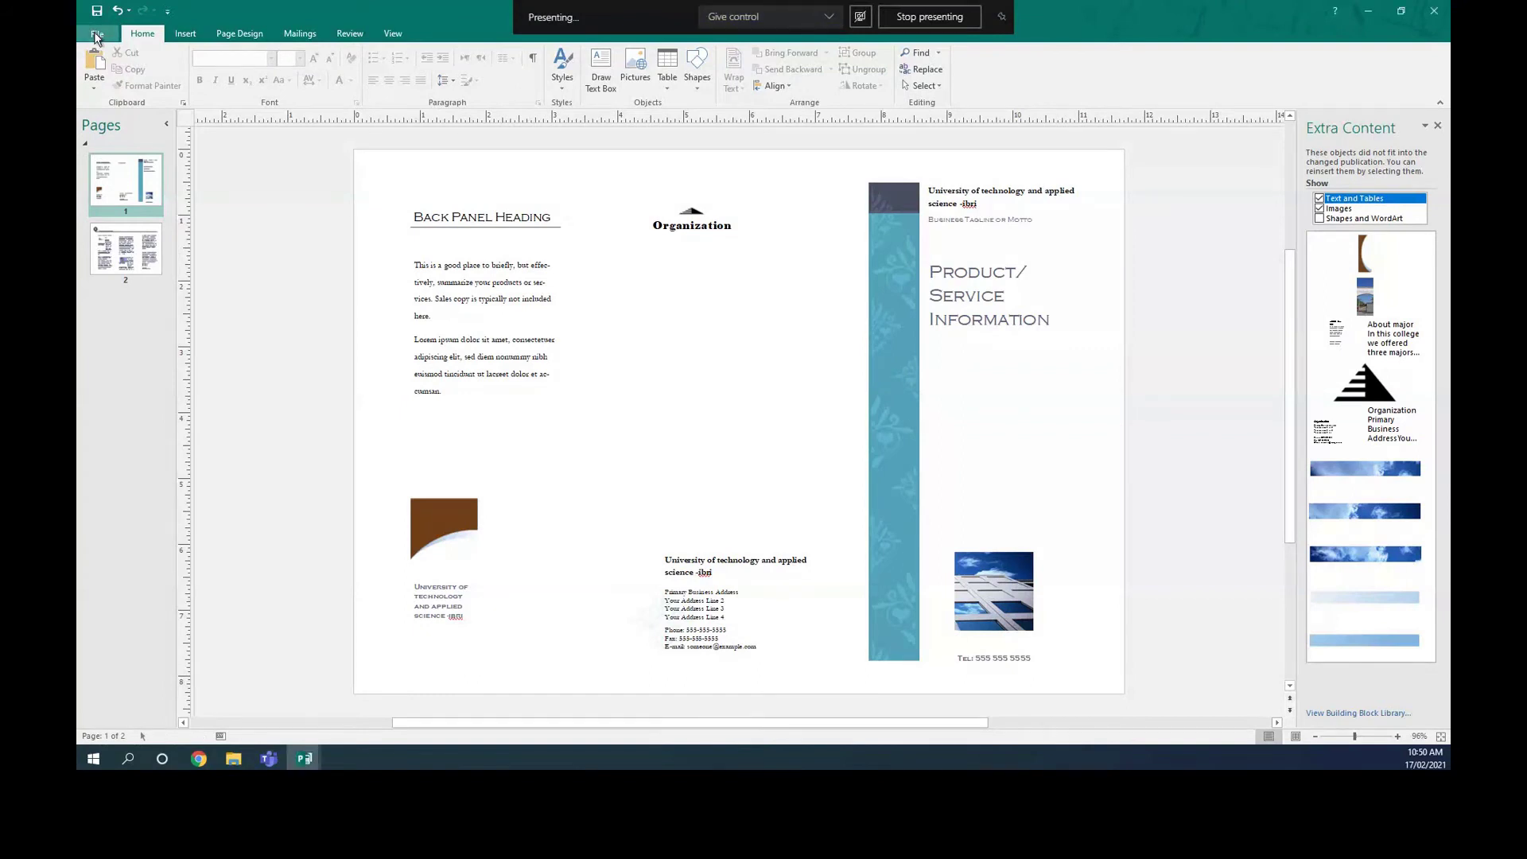
left_click(95, 35)
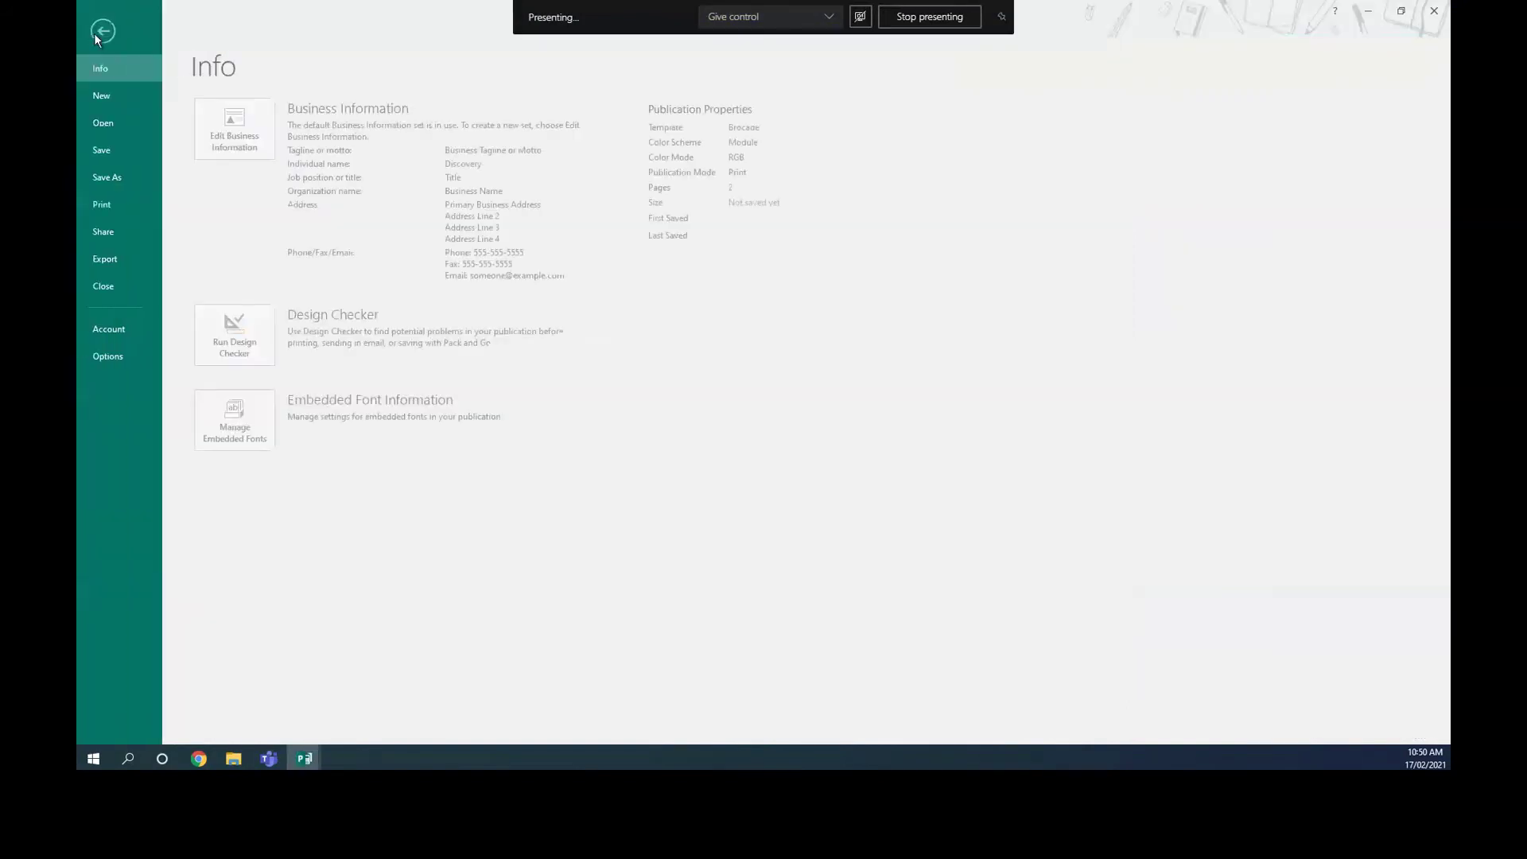
left_click(107, 96)
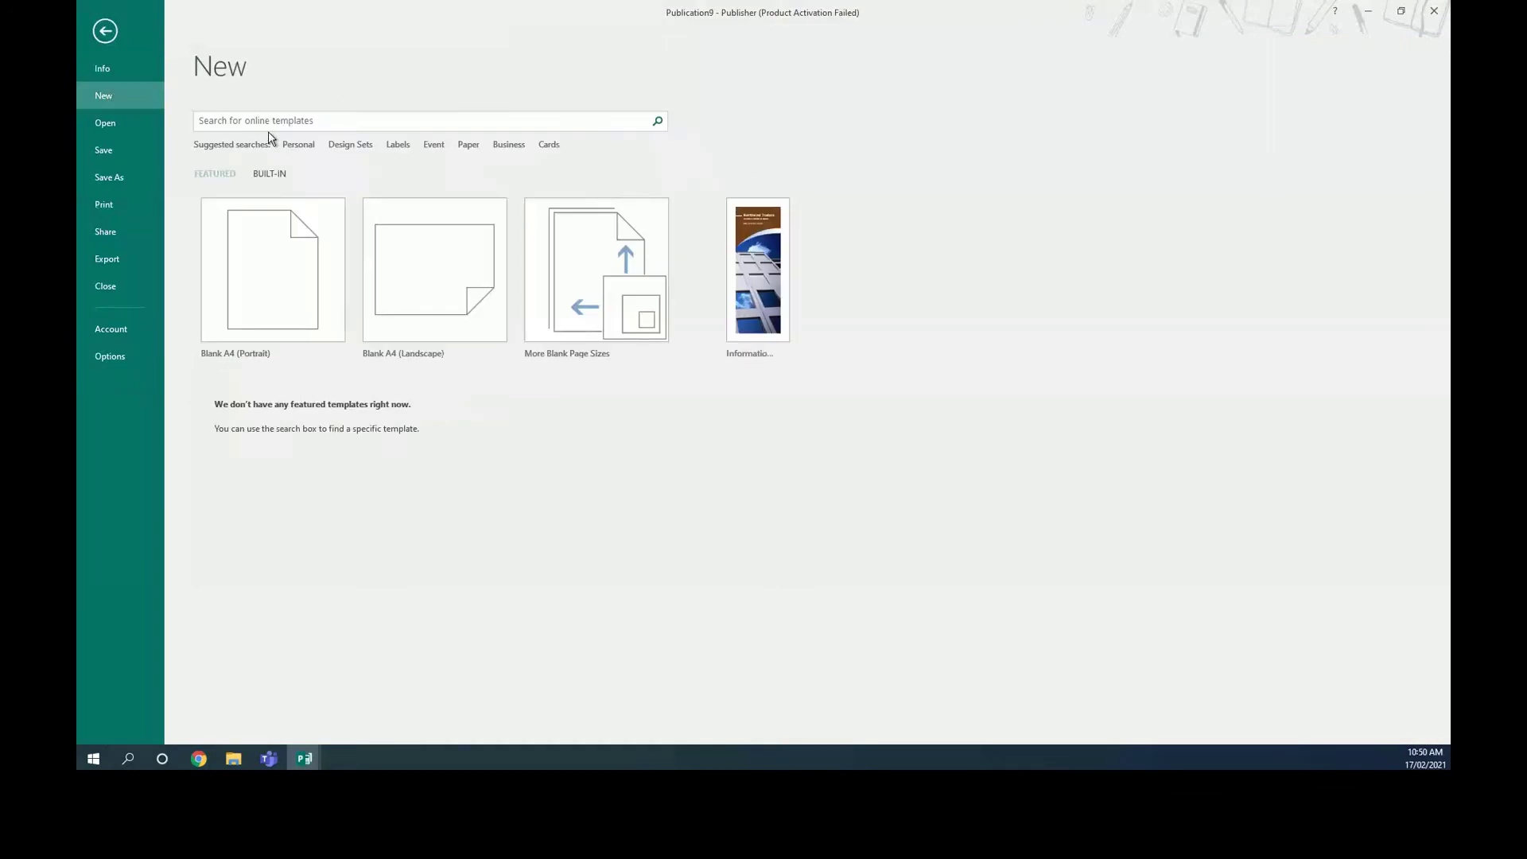
left_click(313, 117)
key("Return")
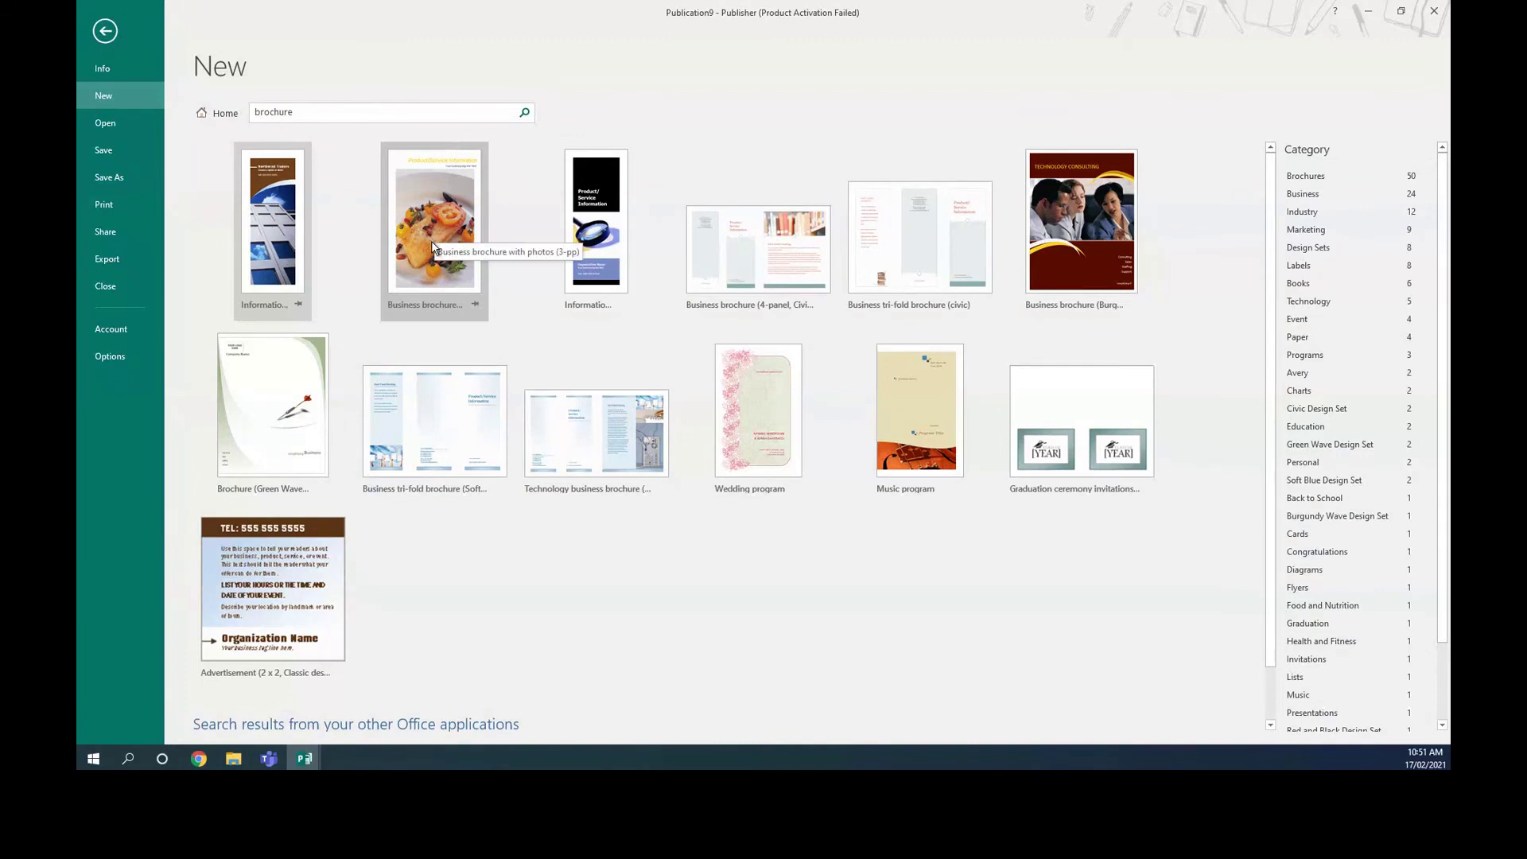
left_click(431, 240)
left_click(892, 352)
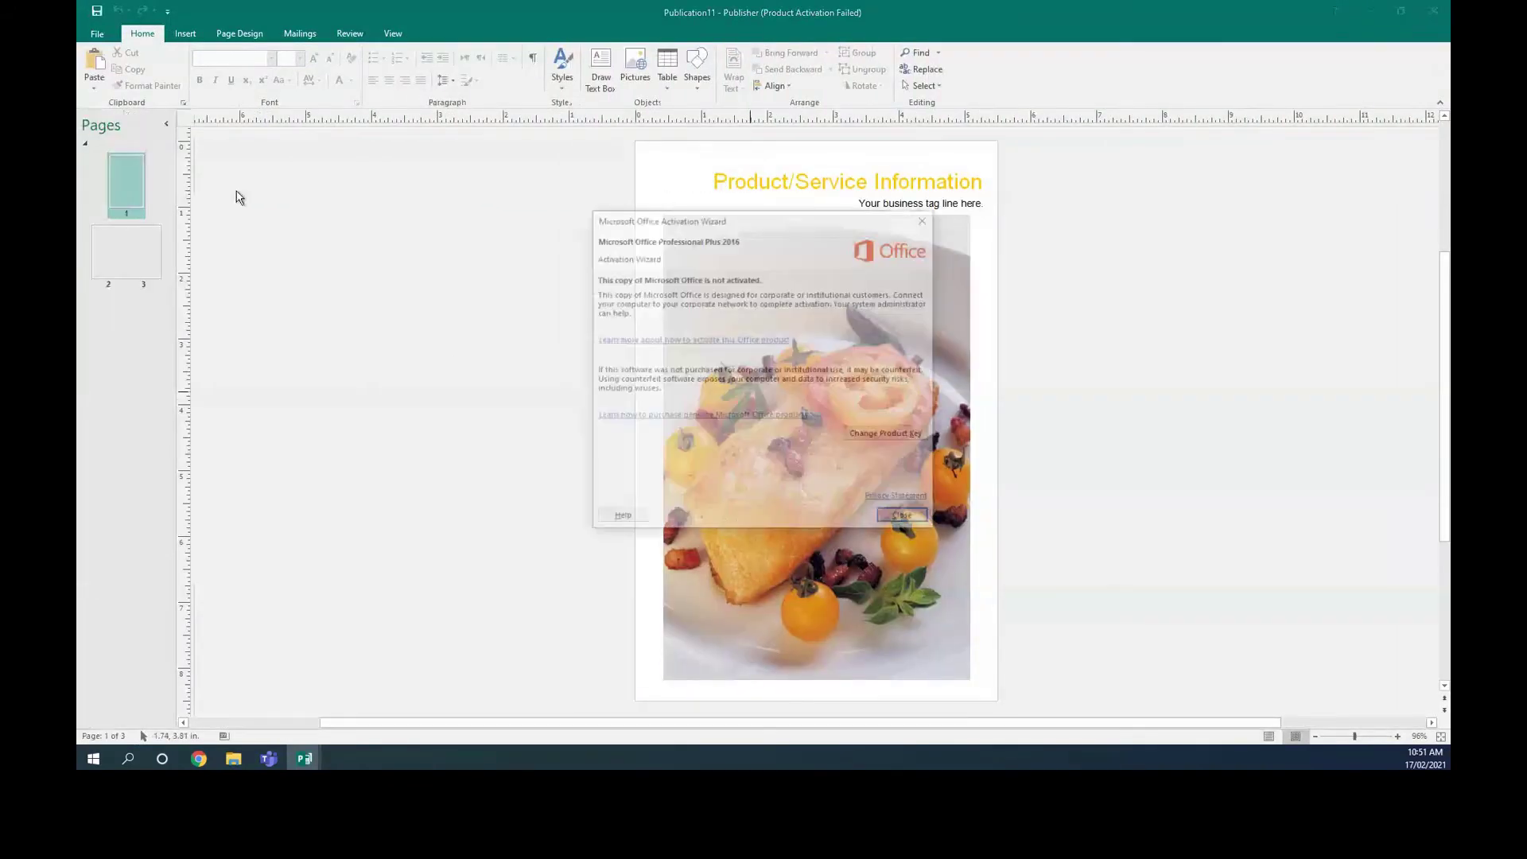
left_click(917, 523)
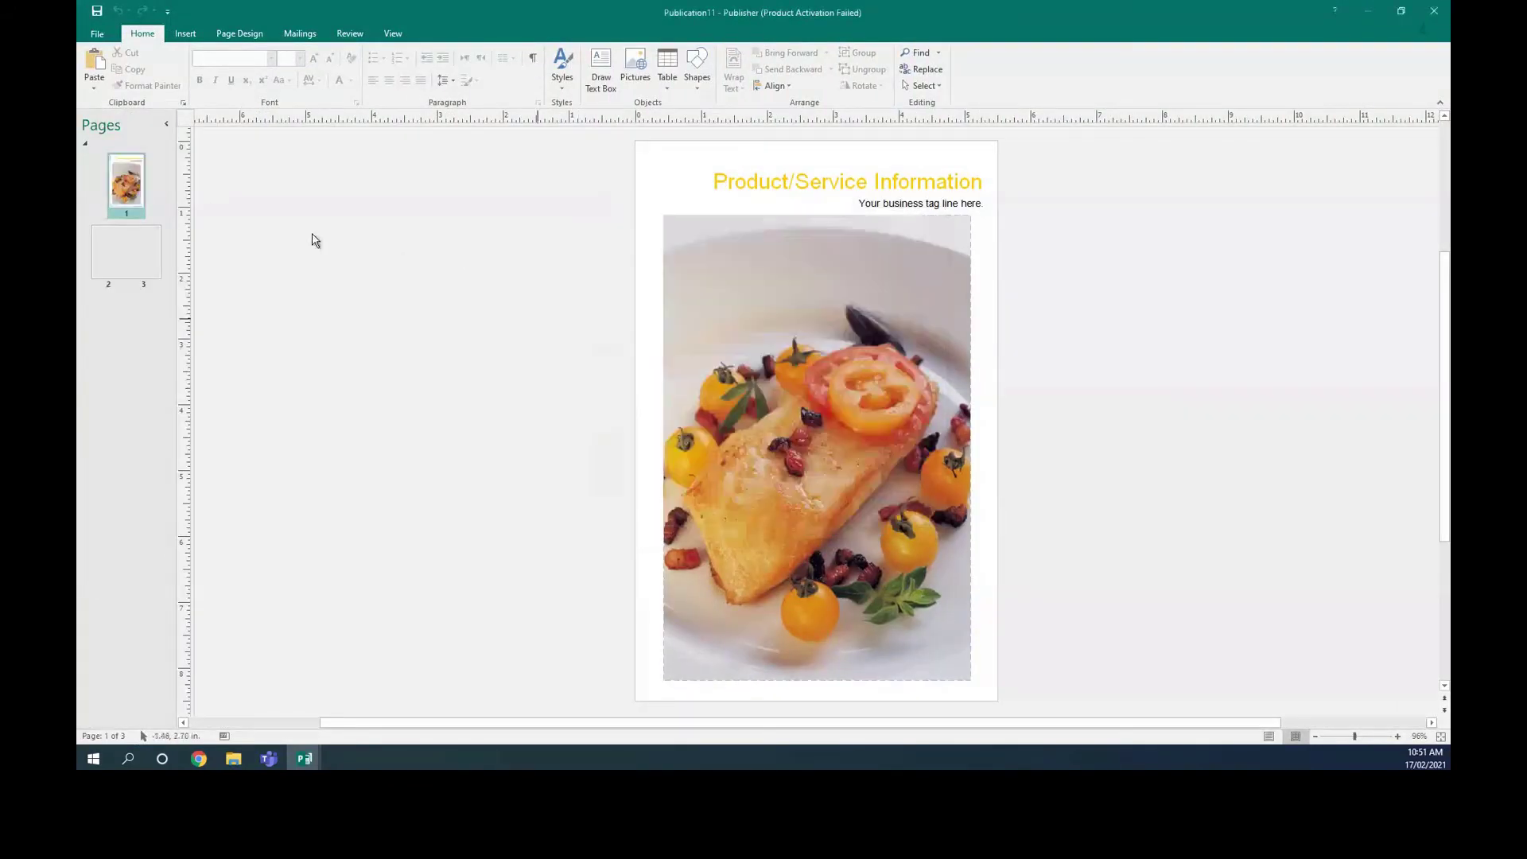
Step: Check the inside spread, then replace the Product/Service Information title on the cover page with "Monther food"
left_click(135, 259)
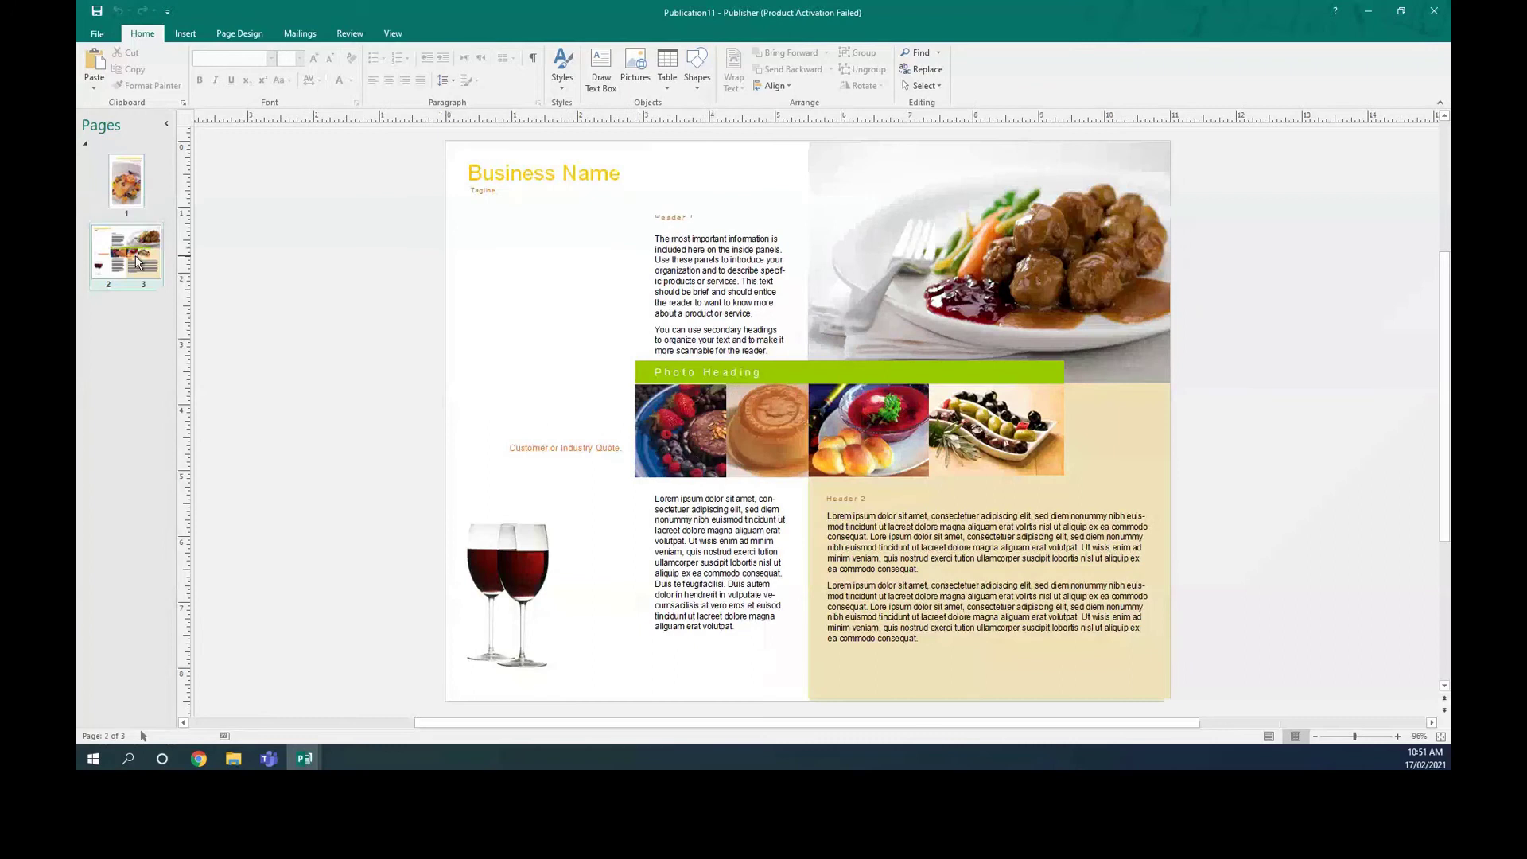
left_click(129, 191)
left_click(796, 181)
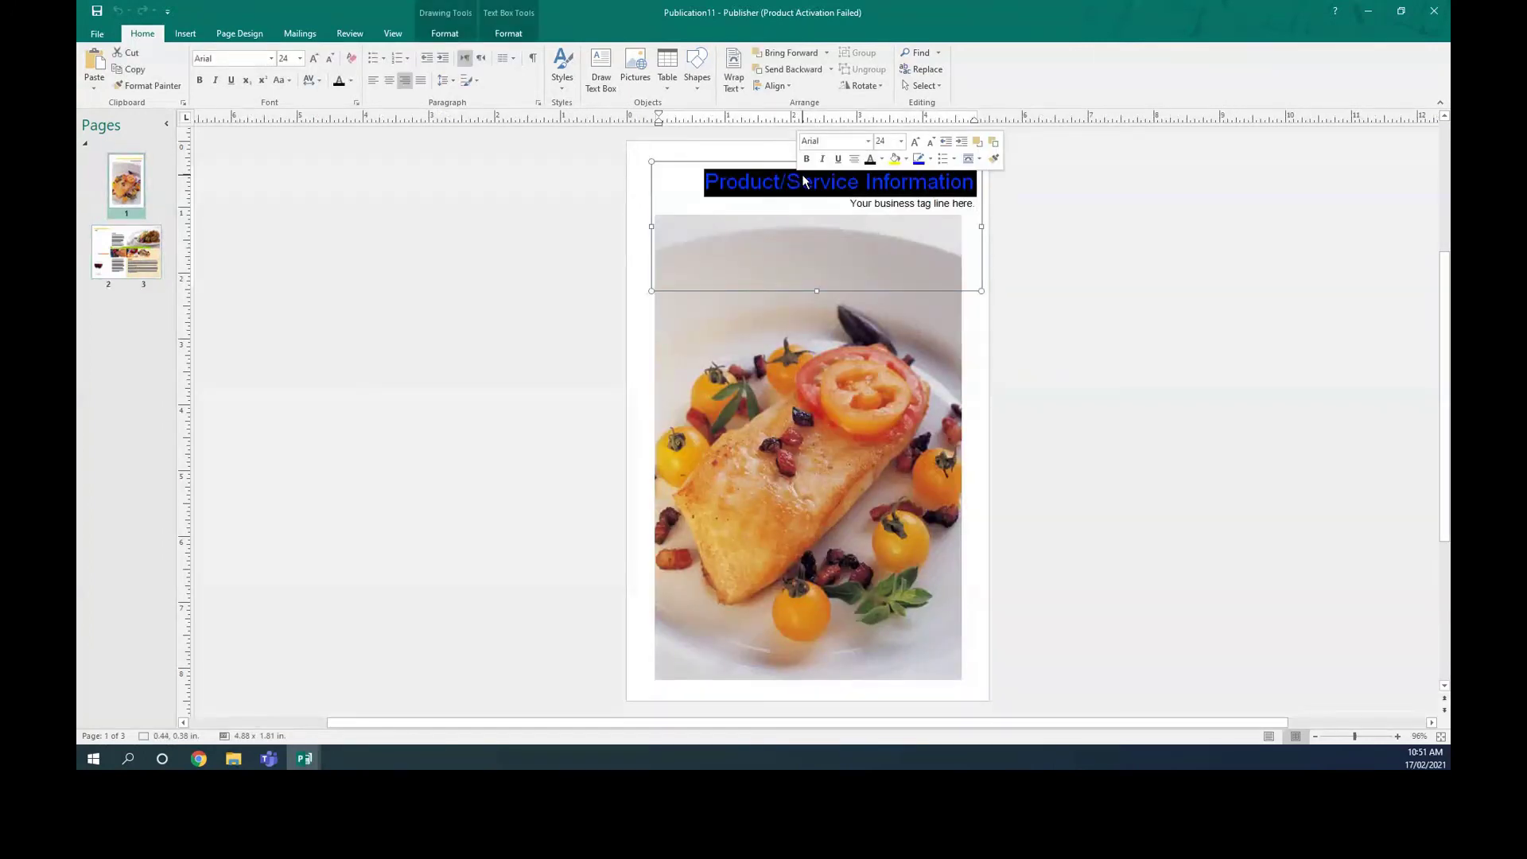
type("Monther")
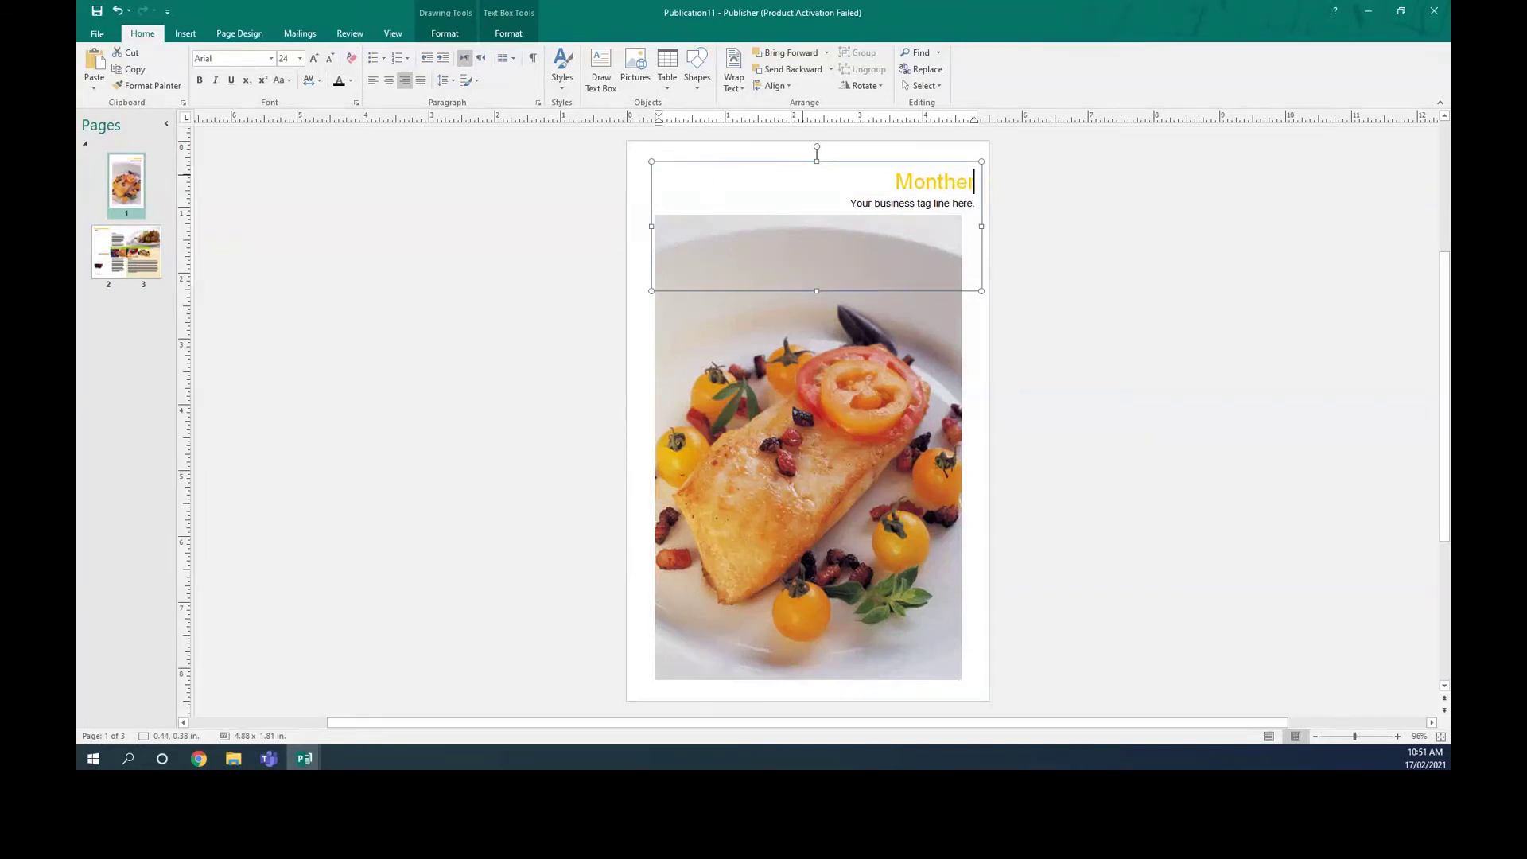
type("food")
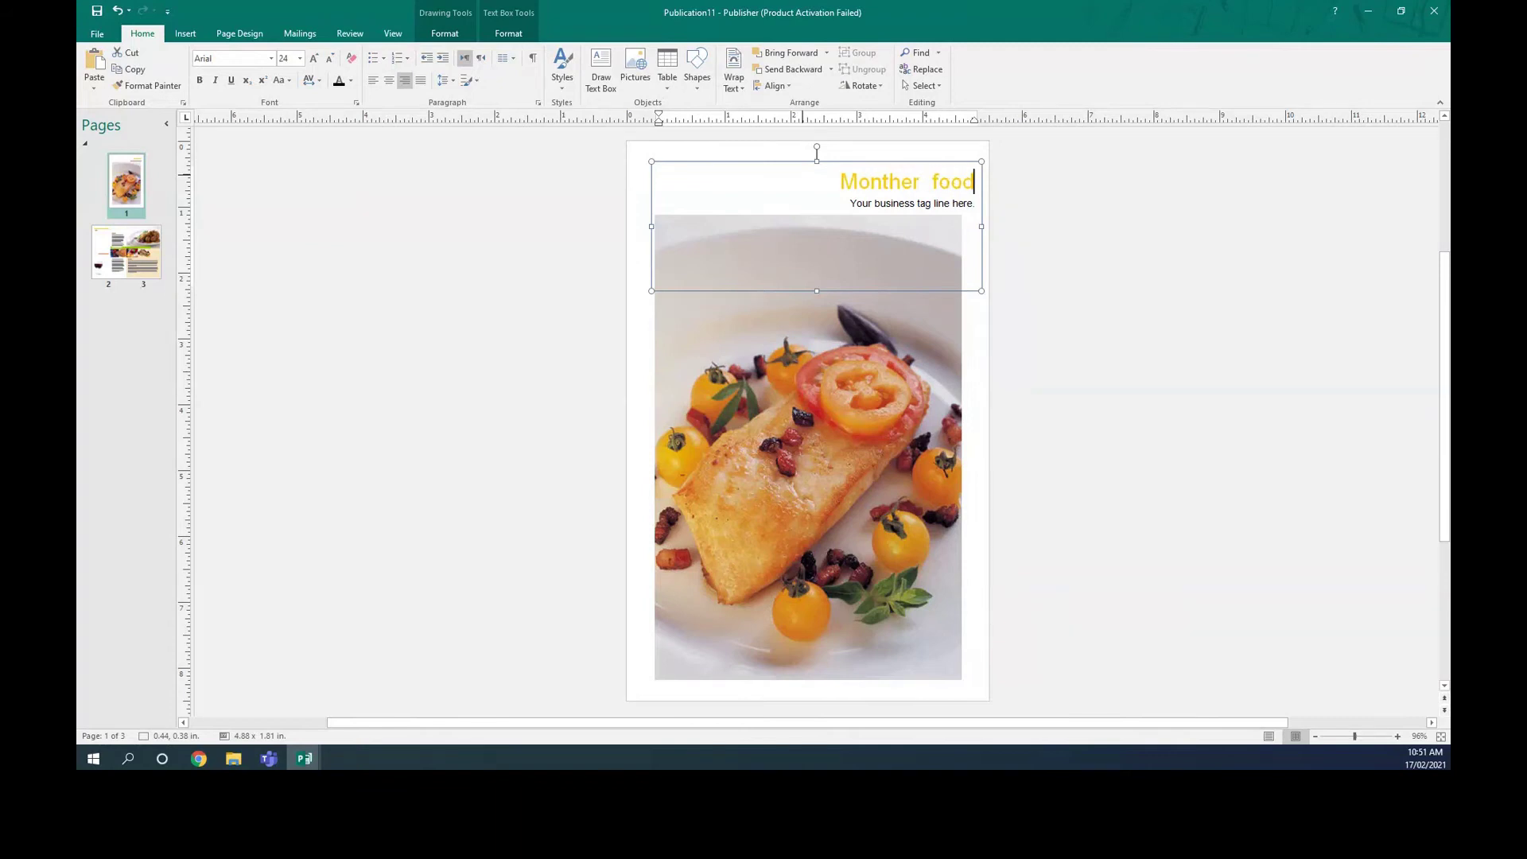
left_click(930, 194)
double_click(879, 181)
double_click(953, 182)
left_click(833, 374)
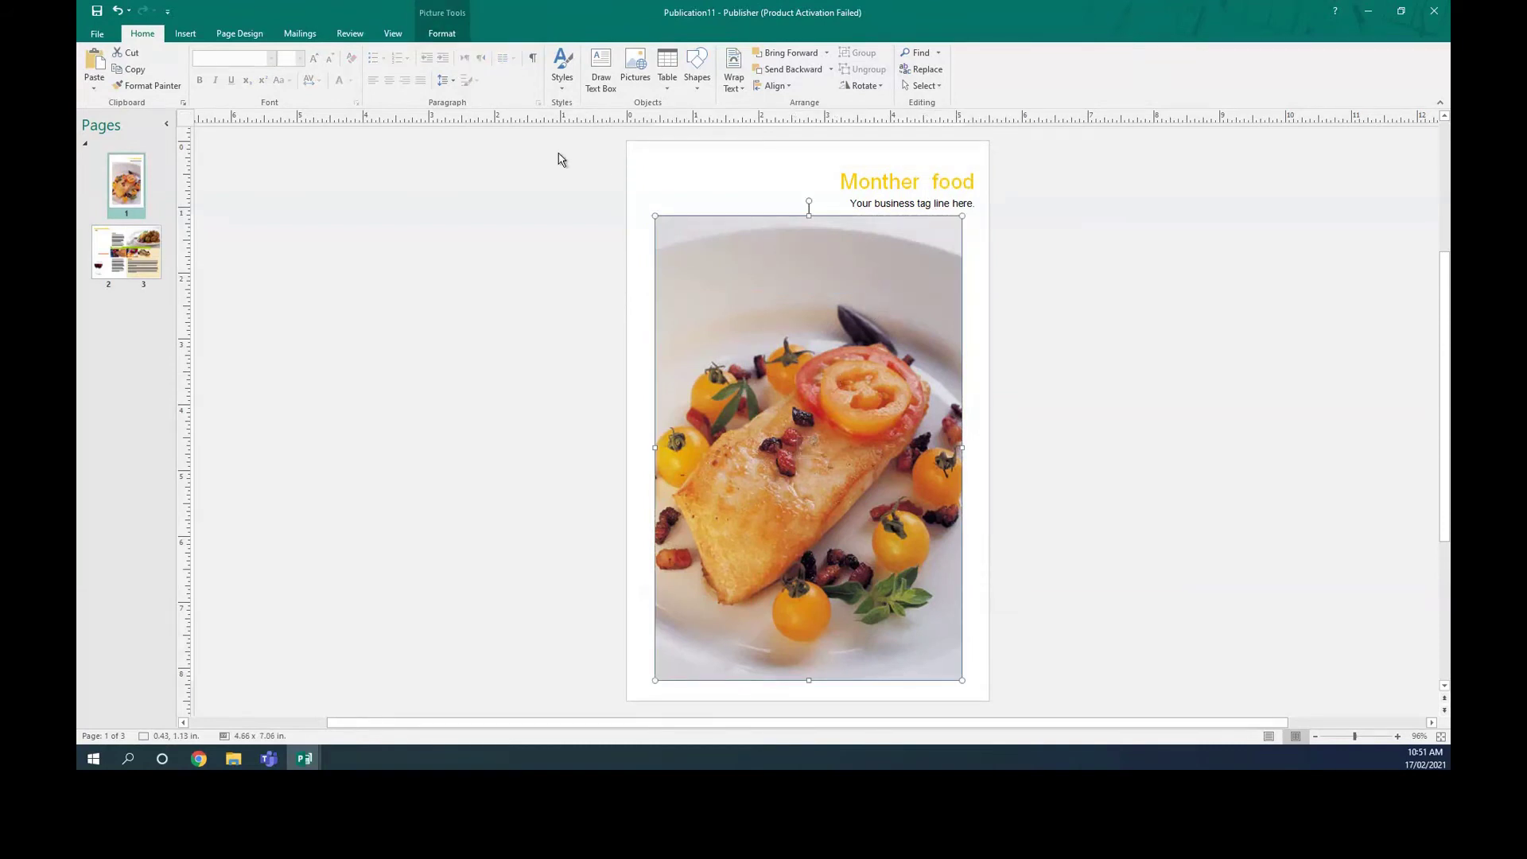
left_click(191, 36)
left_click(241, 82)
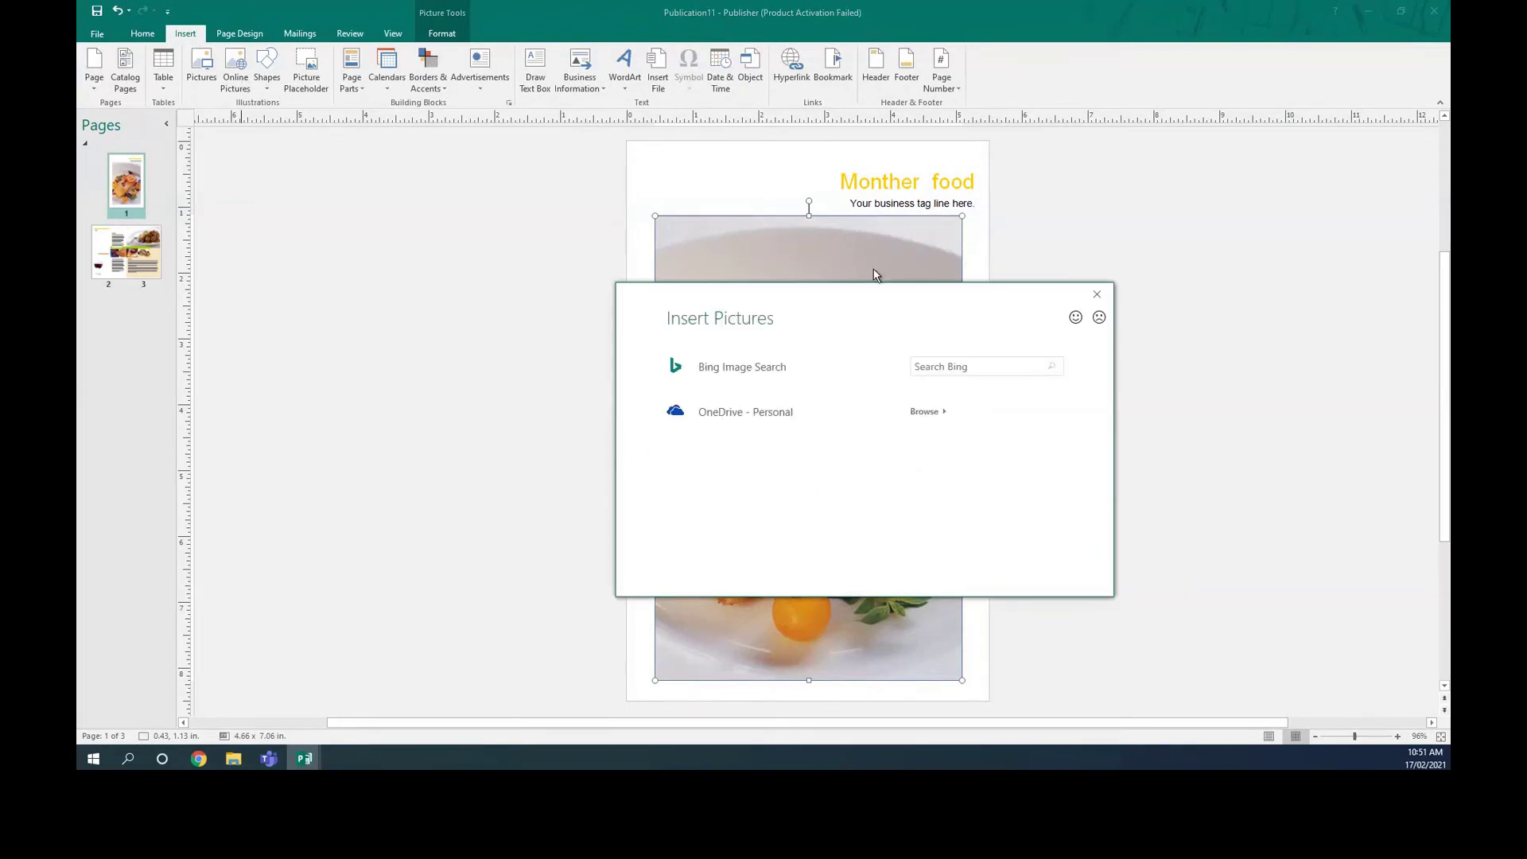
left_click(1096, 296)
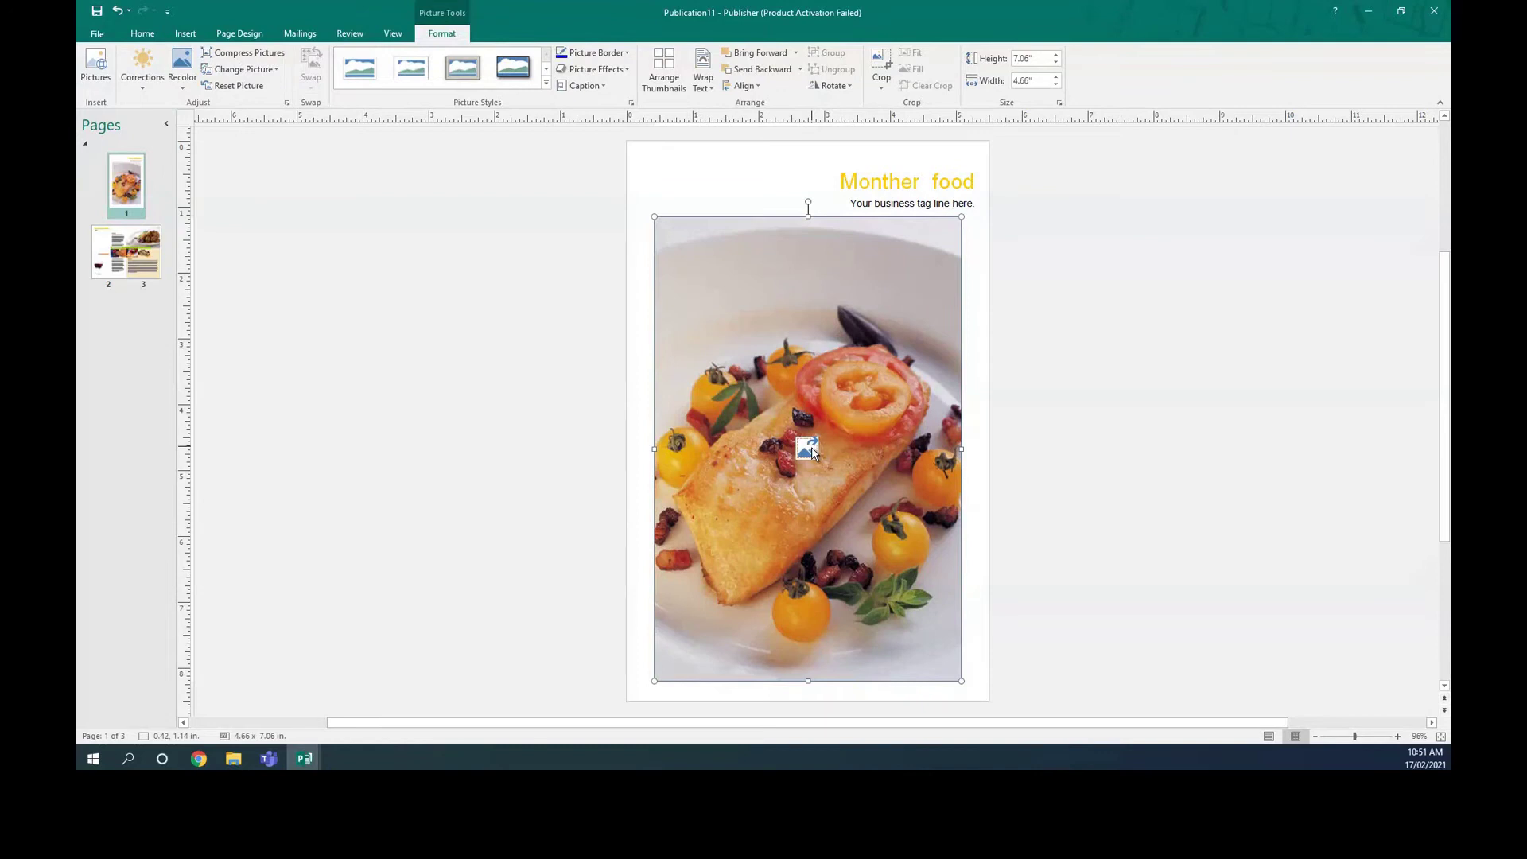
left_click_drag(812, 447, 814, 448)
right_click(812, 444)
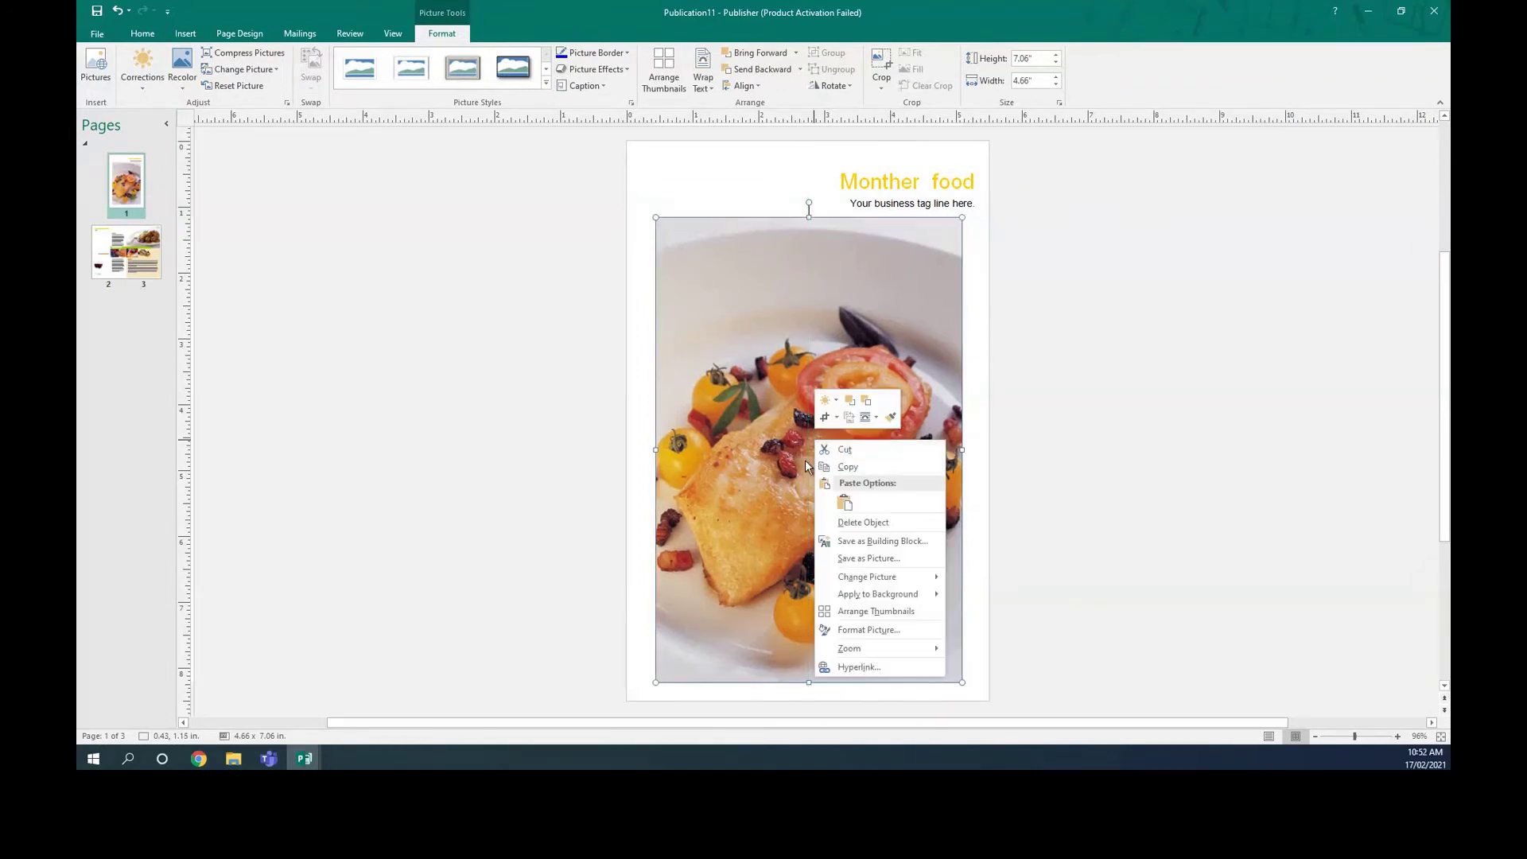
left_click(803, 458)
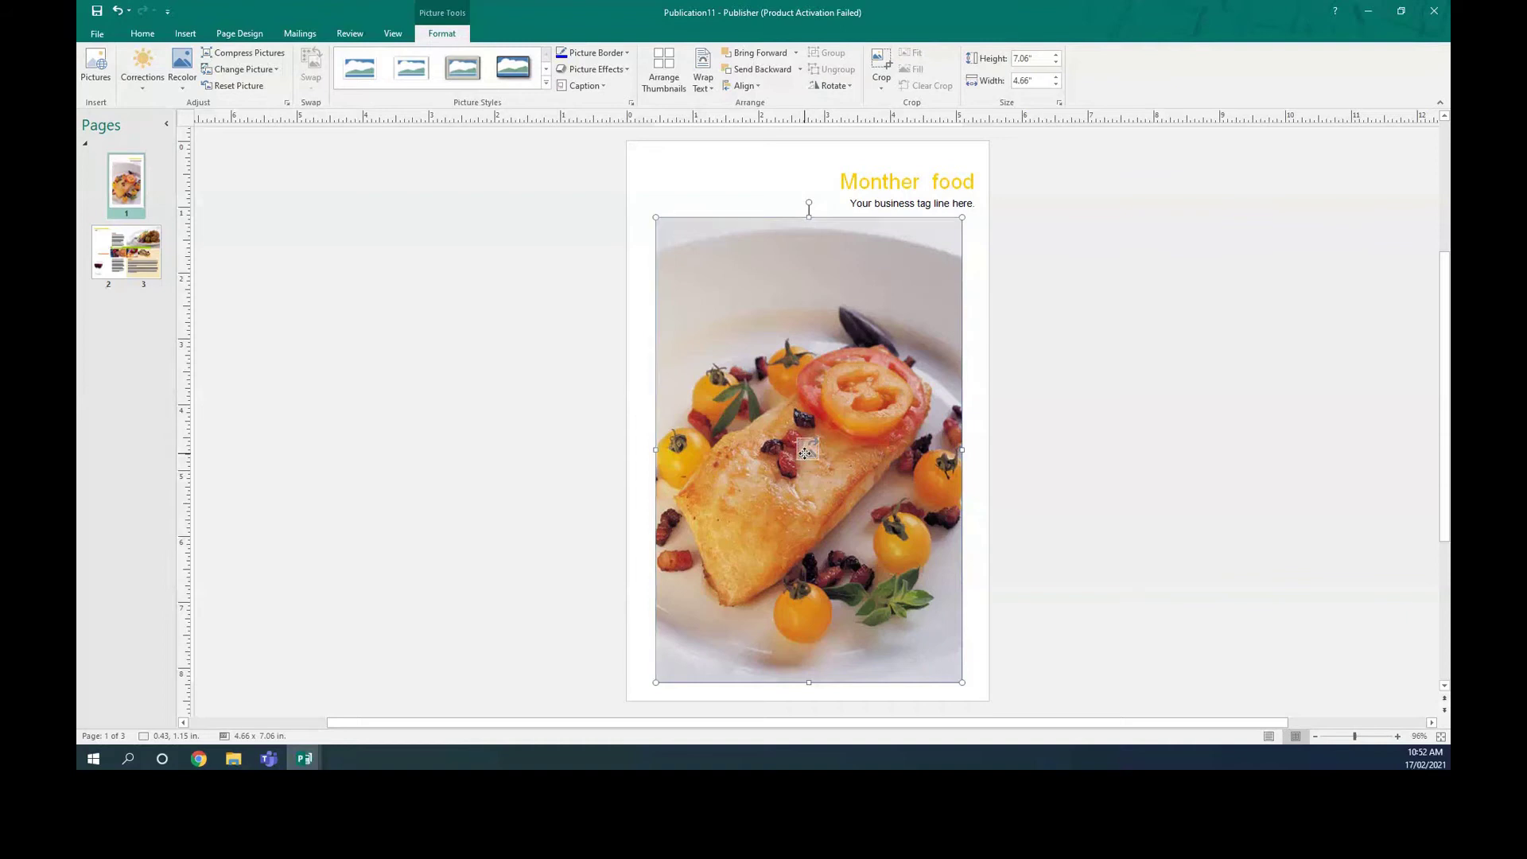
right_click(805, 455)
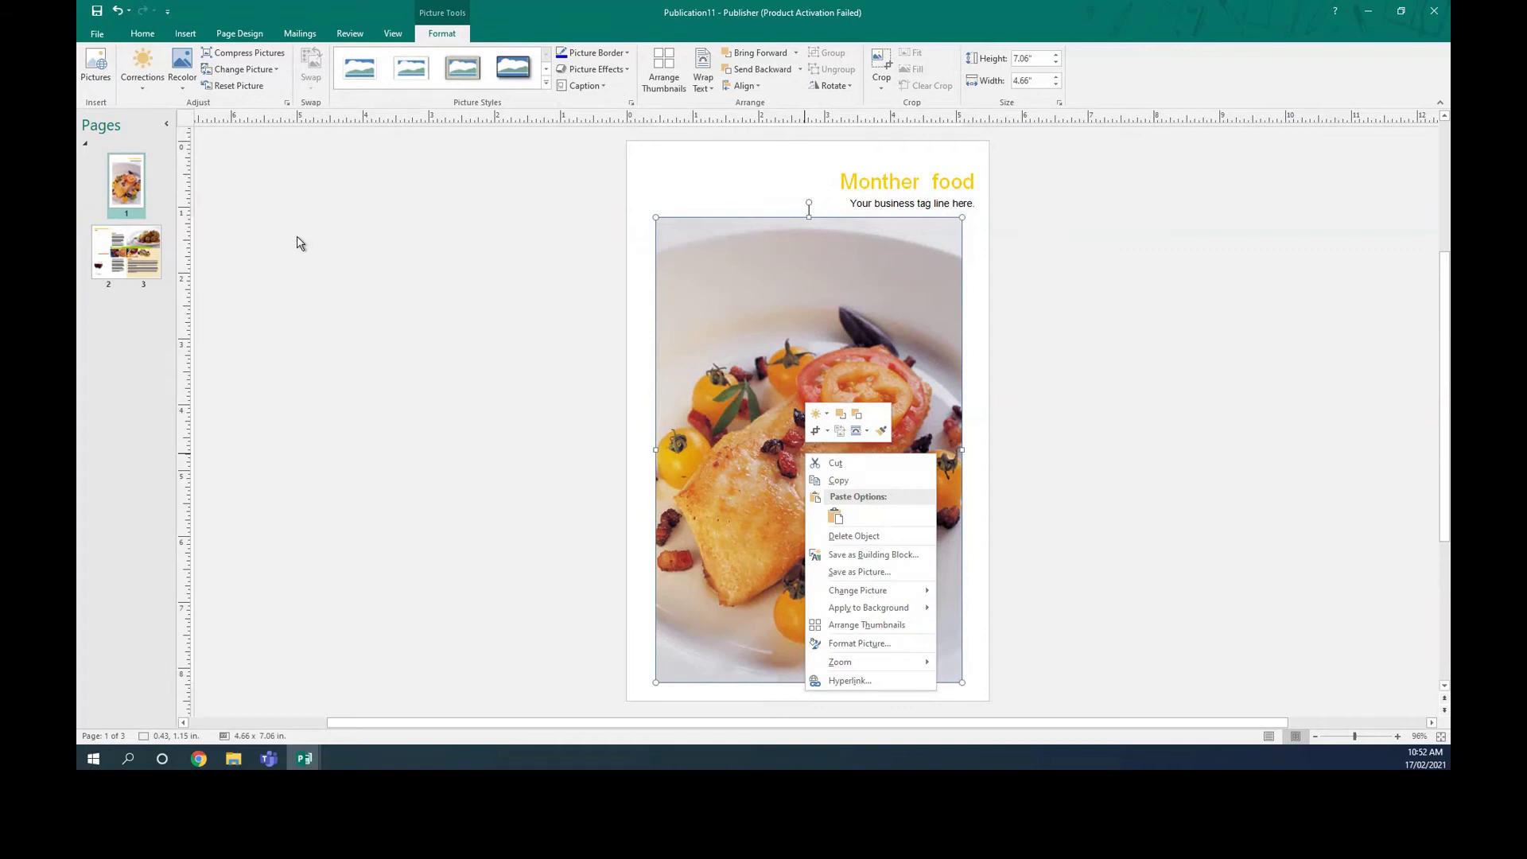
Step: Insert an online burger picture found by searching for "burger" and place it over the lower half of the cover photo
left_click(186, 32)
left_click(235, 68)
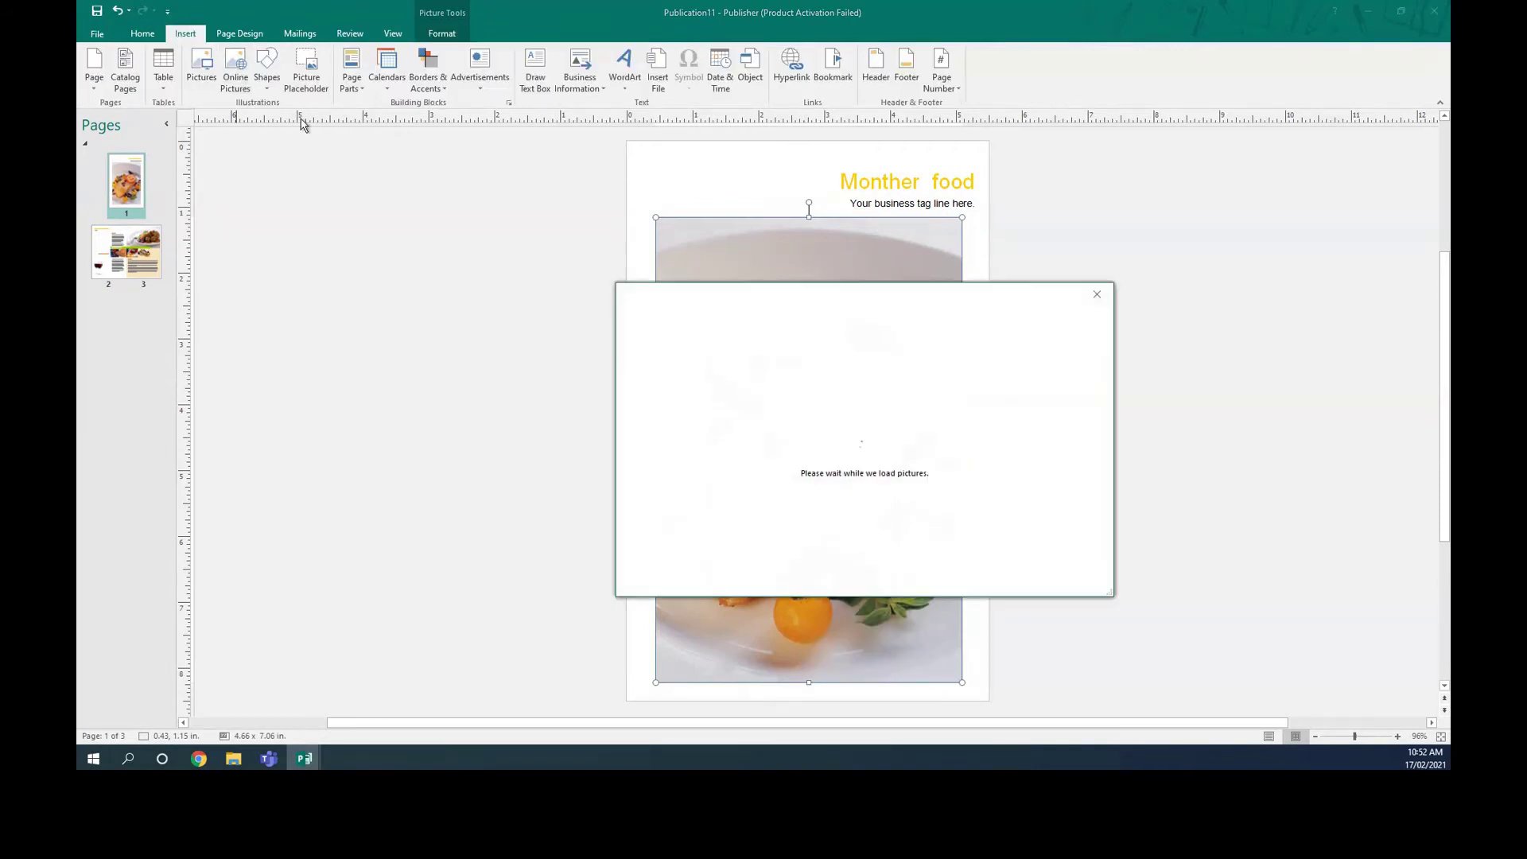
left_click(955, 366)
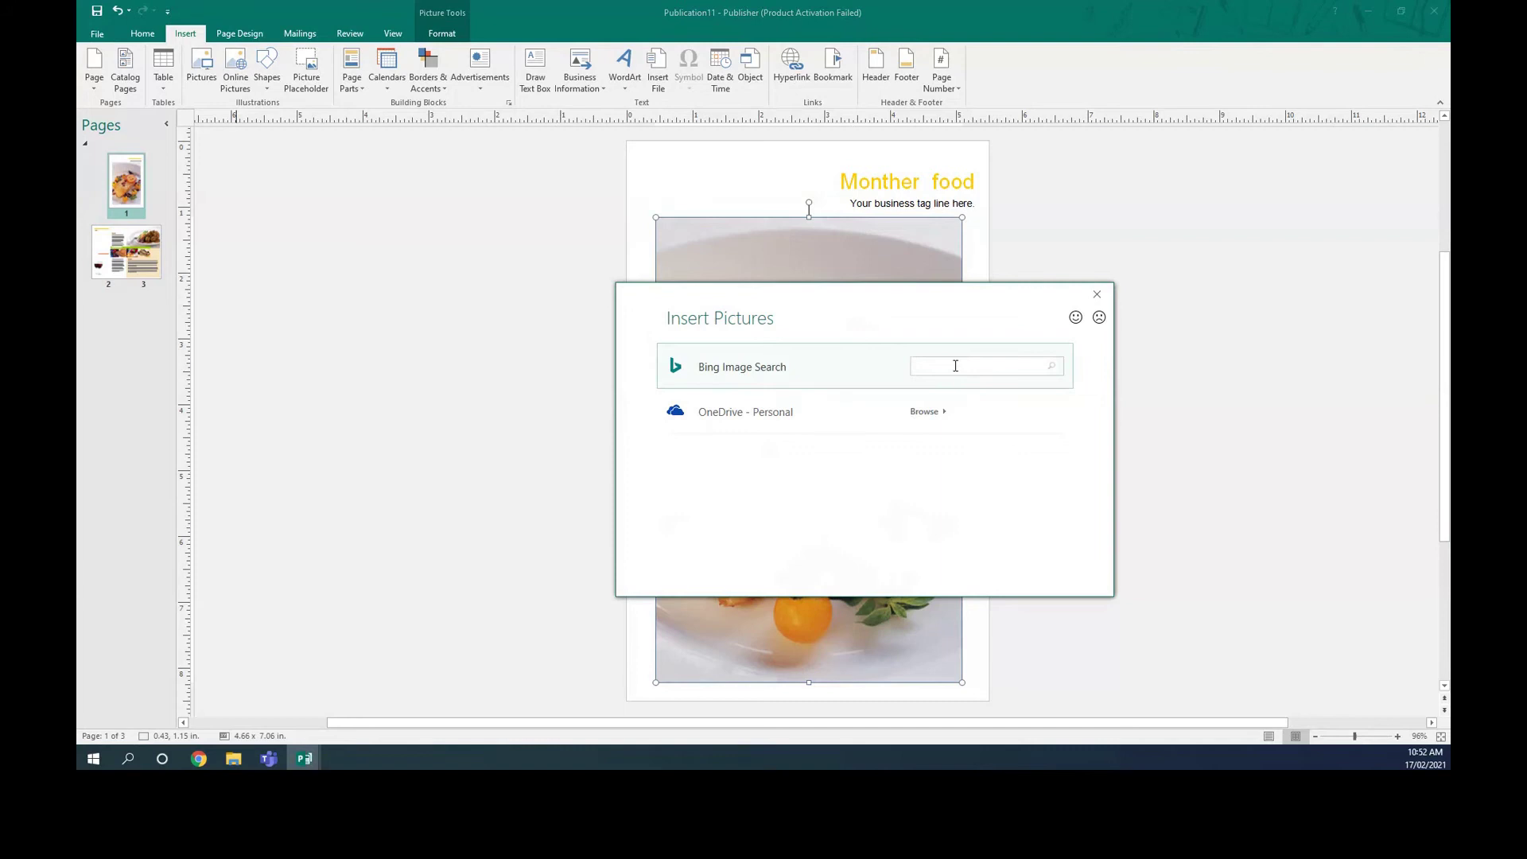
type("burger")
key("Return")
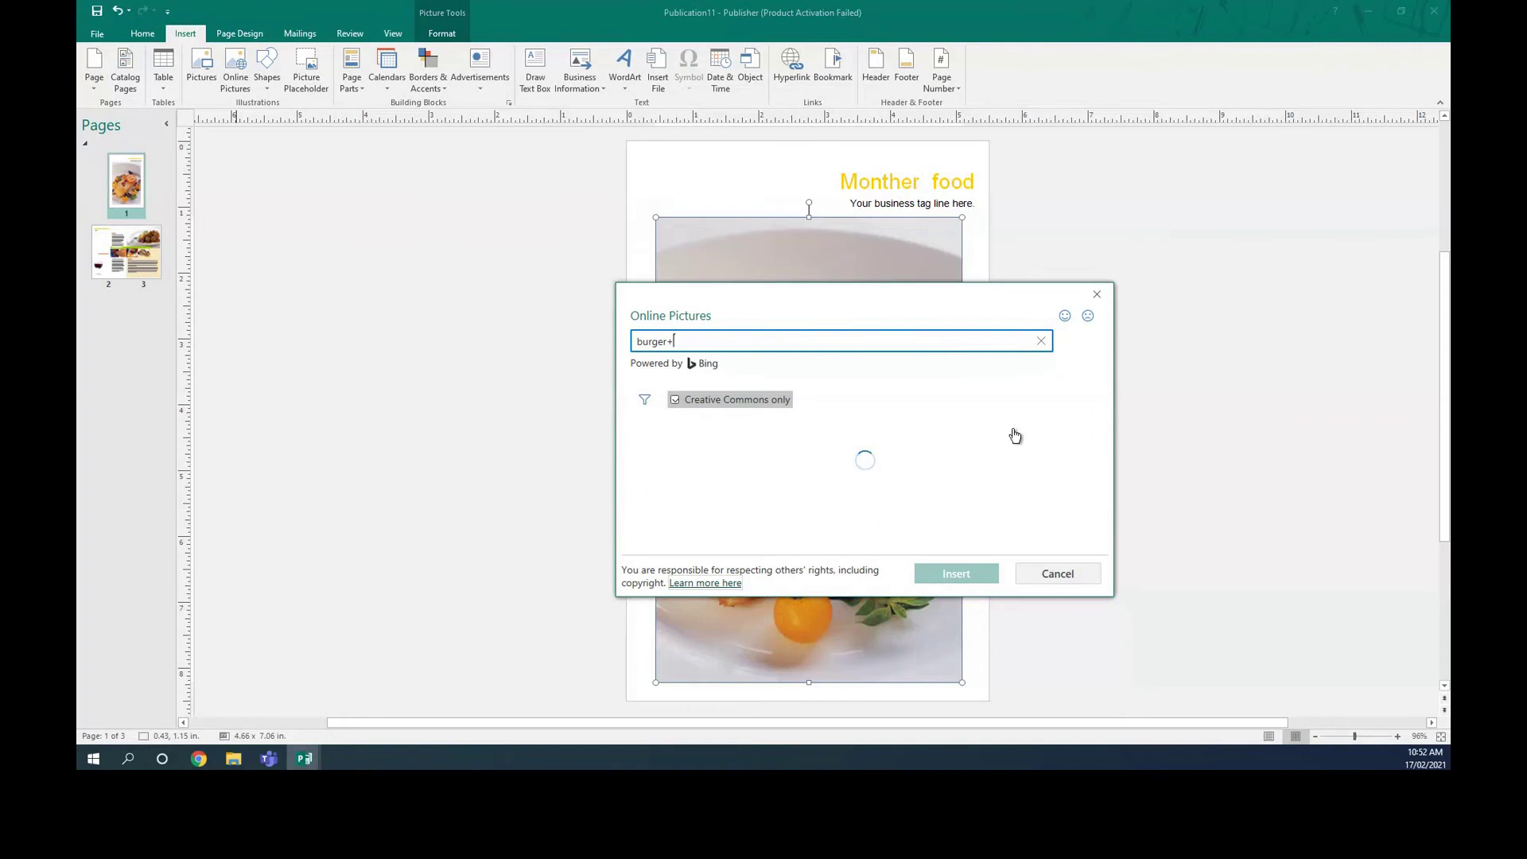
scroll(764, 510, "down", 3)
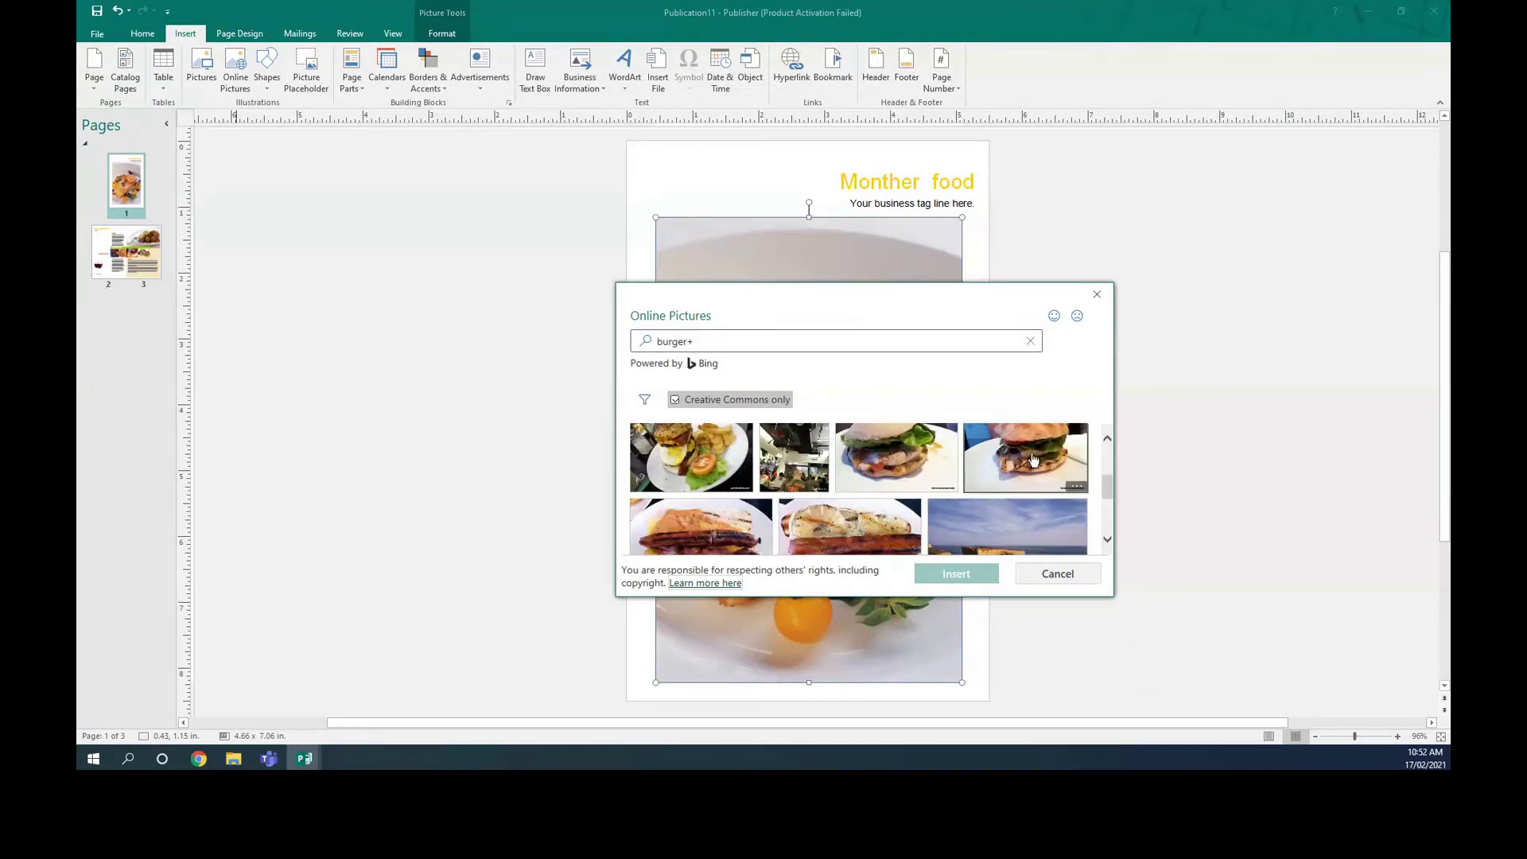
left_click(899, 469)
left_click(968, 578)
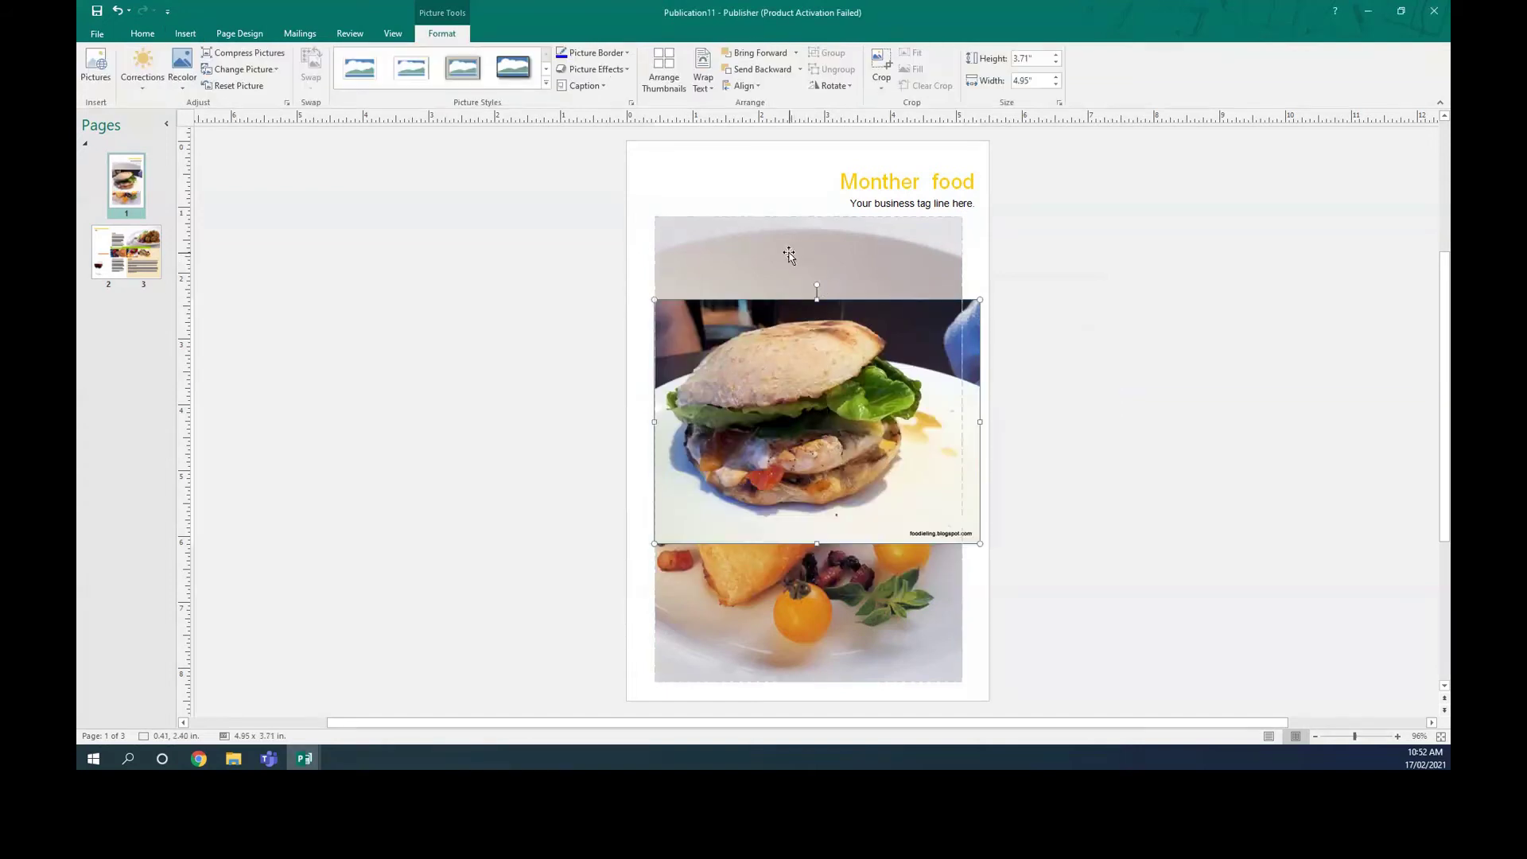
left_click_drag(816, 351, 788, 443)
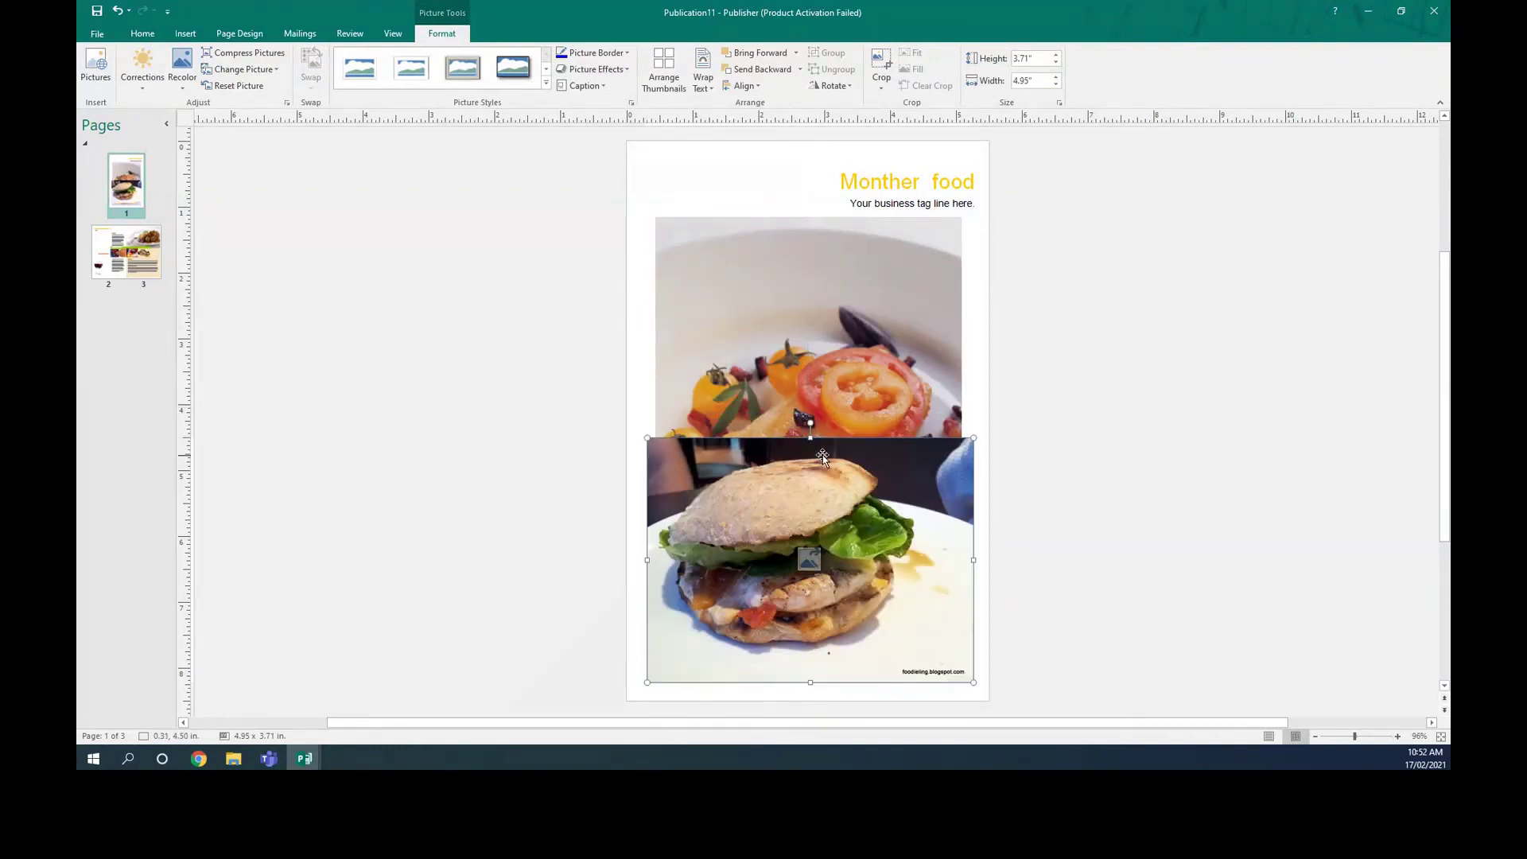
left_click(1092, 467)
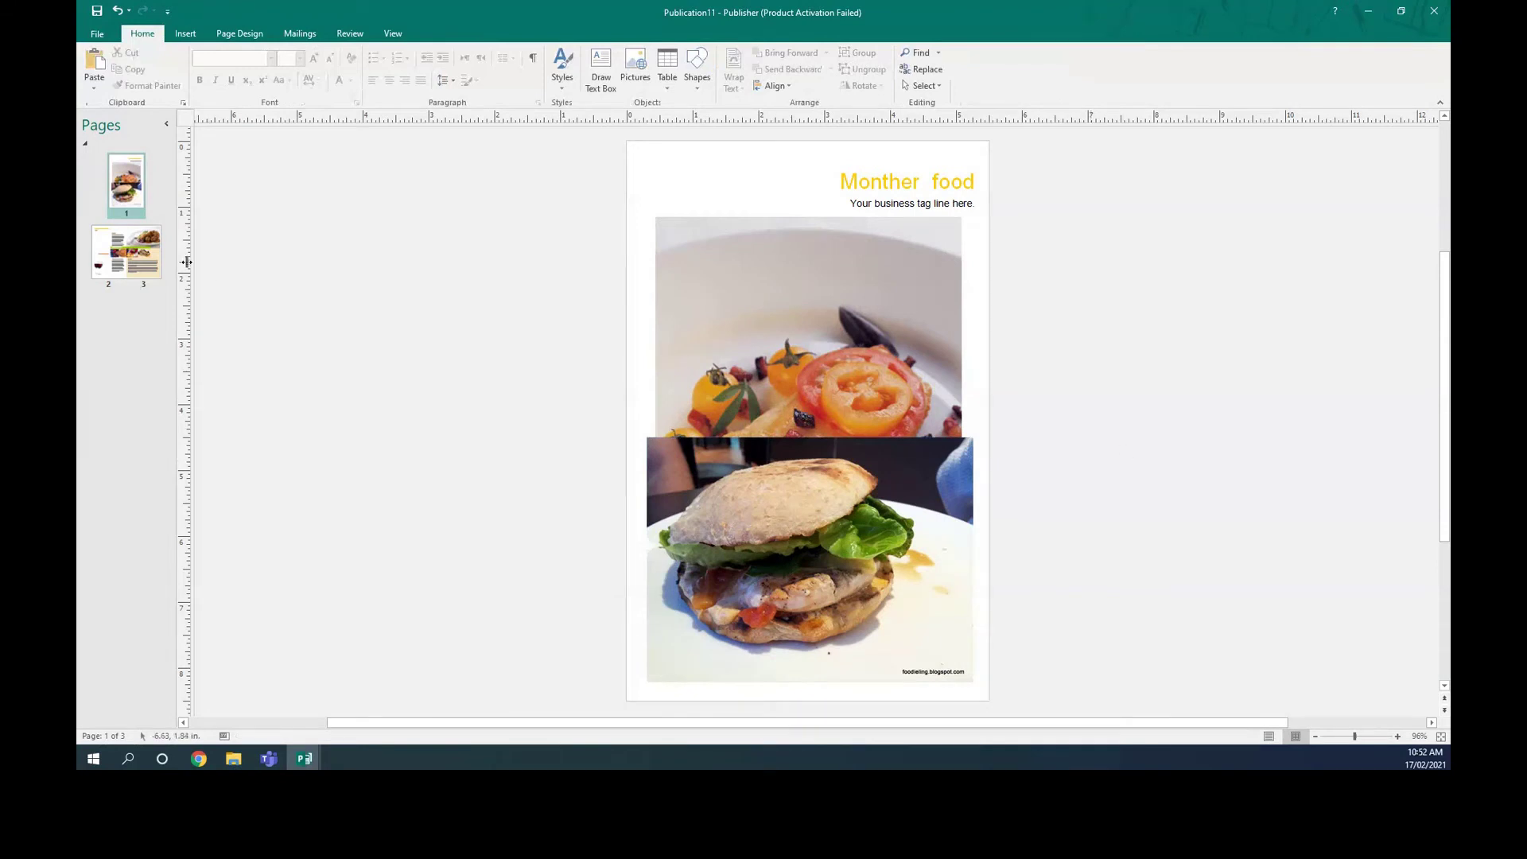
Step: On page 2, replace the business name with "Moonther food" and the tagline with "Be healthy"
left_click(139, 267)
left_click(545, 174)
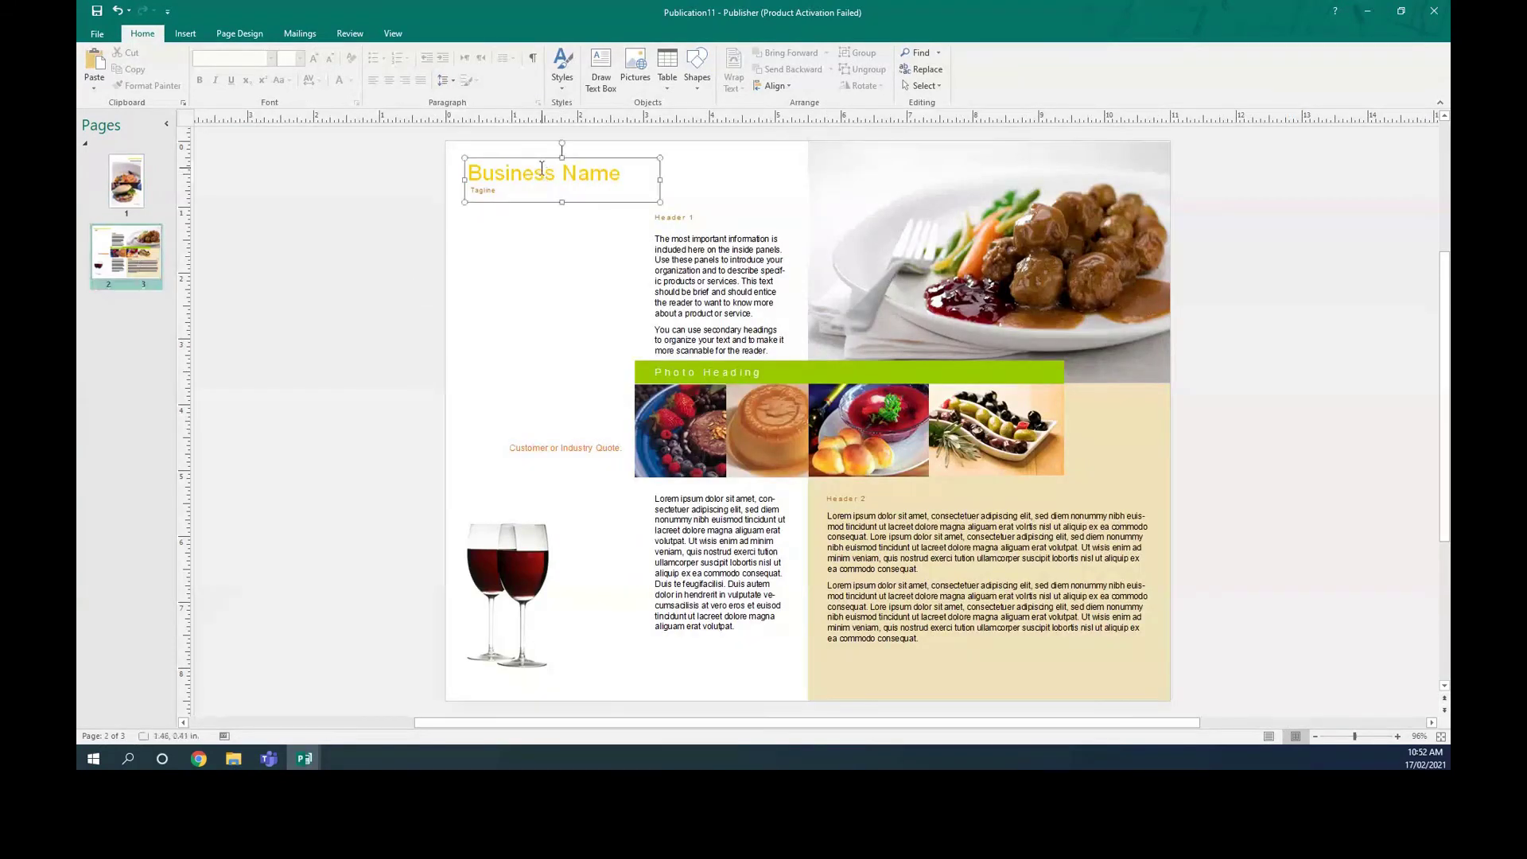
double_click(545, 175)
triple_click(571, 165)
type("Moonther f")
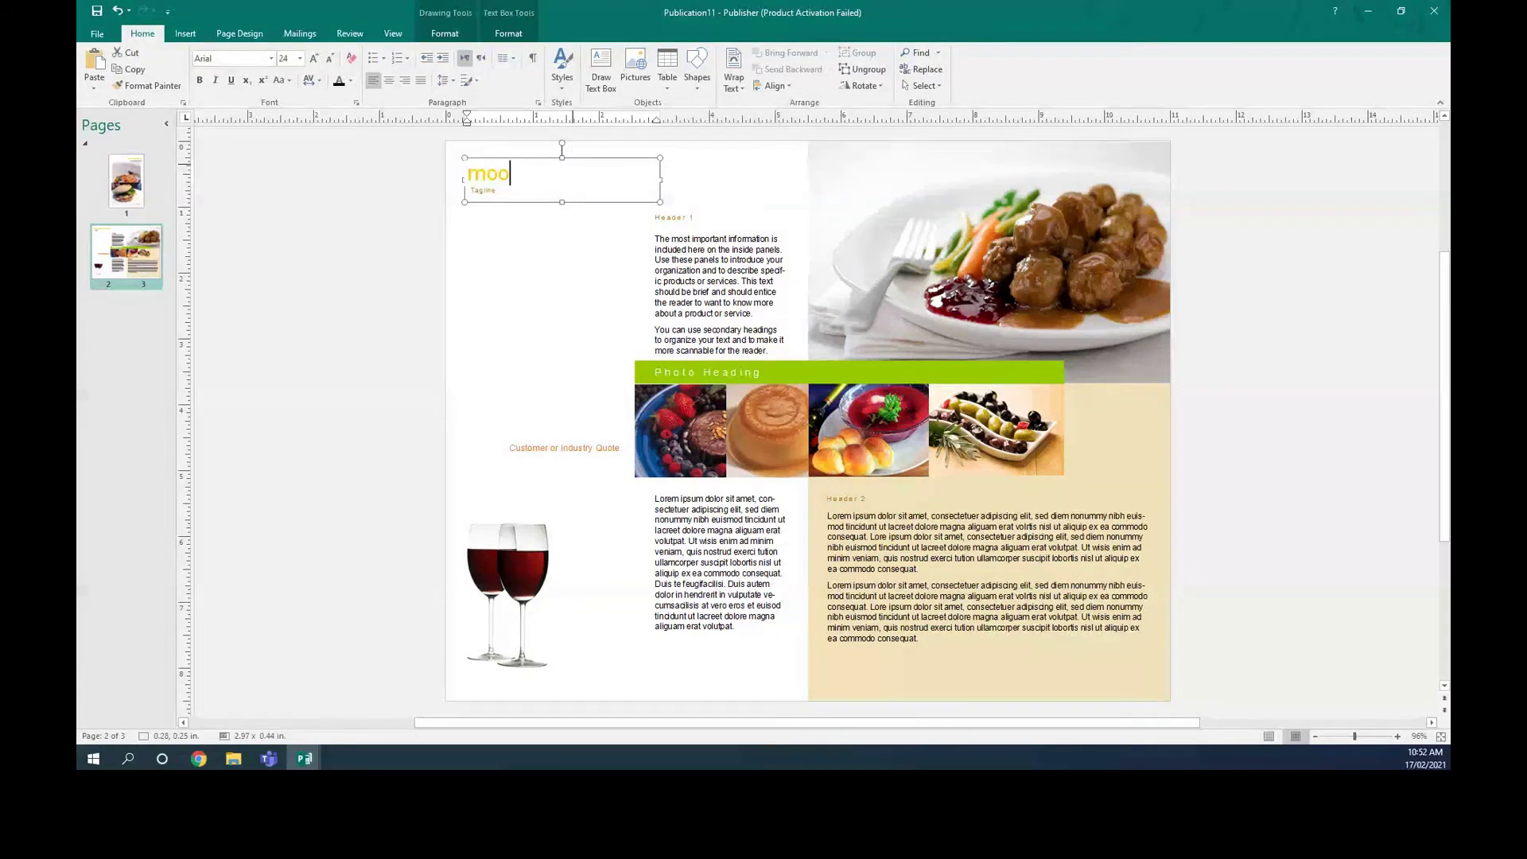
type("ood")
double_click(499, 192)
type("Be healthy")
Step: Replace the Header 1 placeholder on page 2 with "Italian Salad"
left_click(668, 245)
key("ctrl+a")
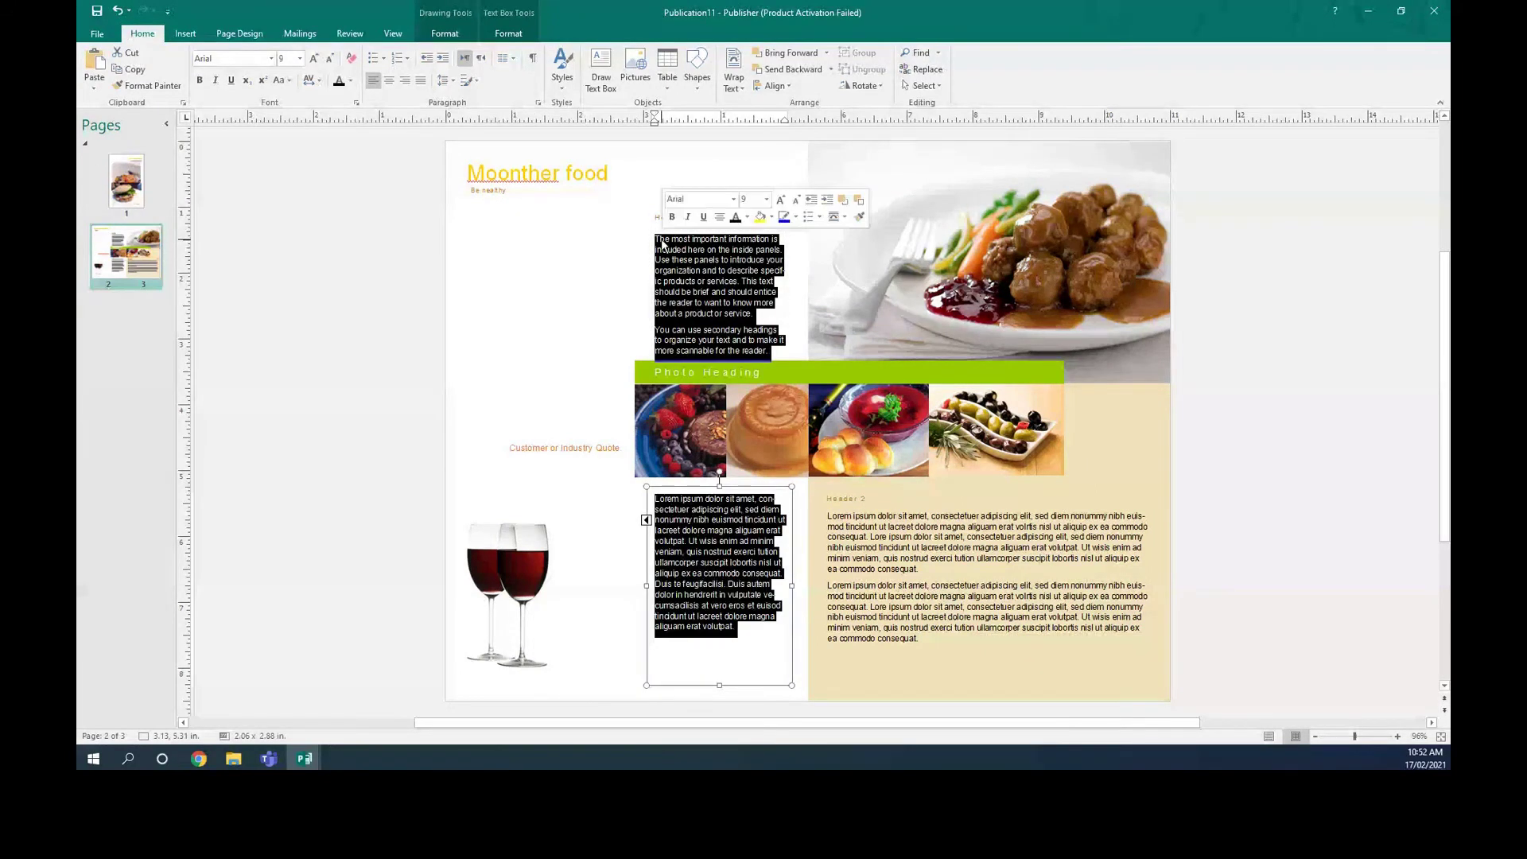
left_click(657, 217)
left_click_drag(657, 217, 700, 216)
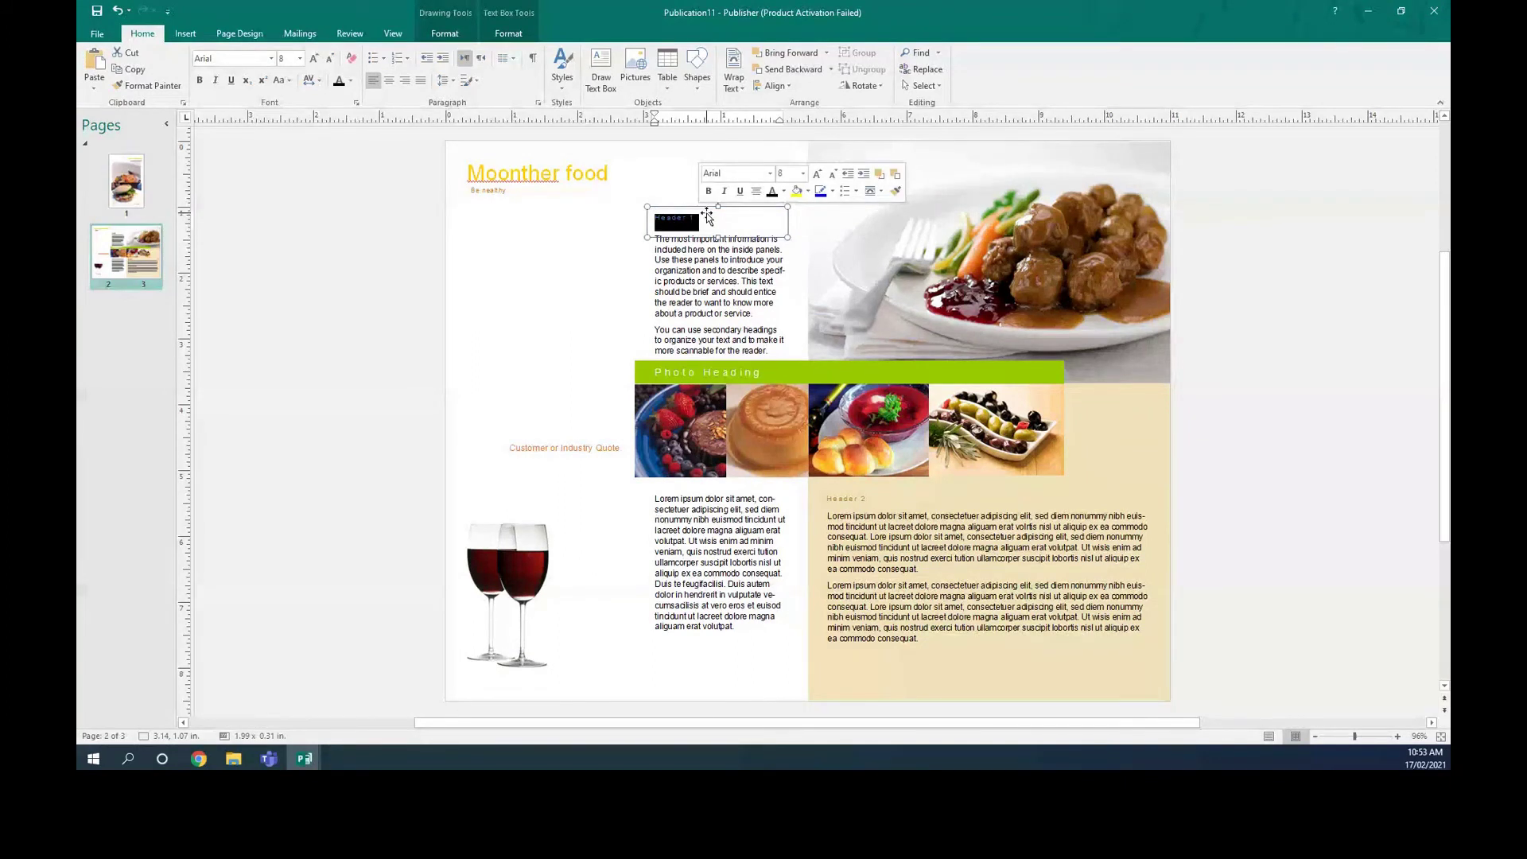
type("Italian")
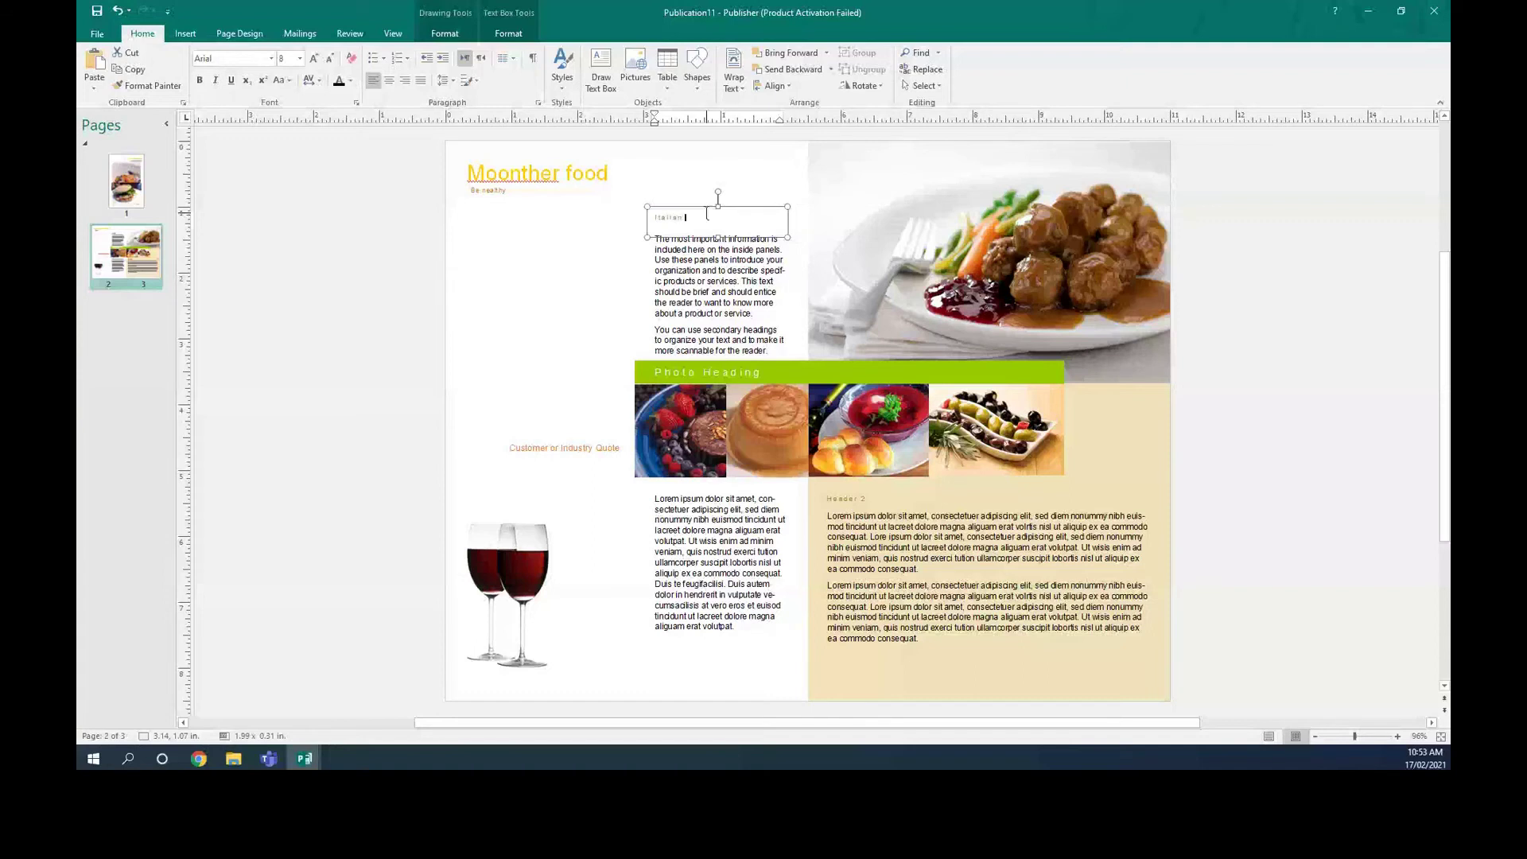
type(" Salad")
Step: Replace the body text under Italian Salad with a short description of a healthy Italian-style salad with good flavors, verges, carrot and sauce
left_click(650, 240)
key("ctrl+a")
key("ctrl+]")
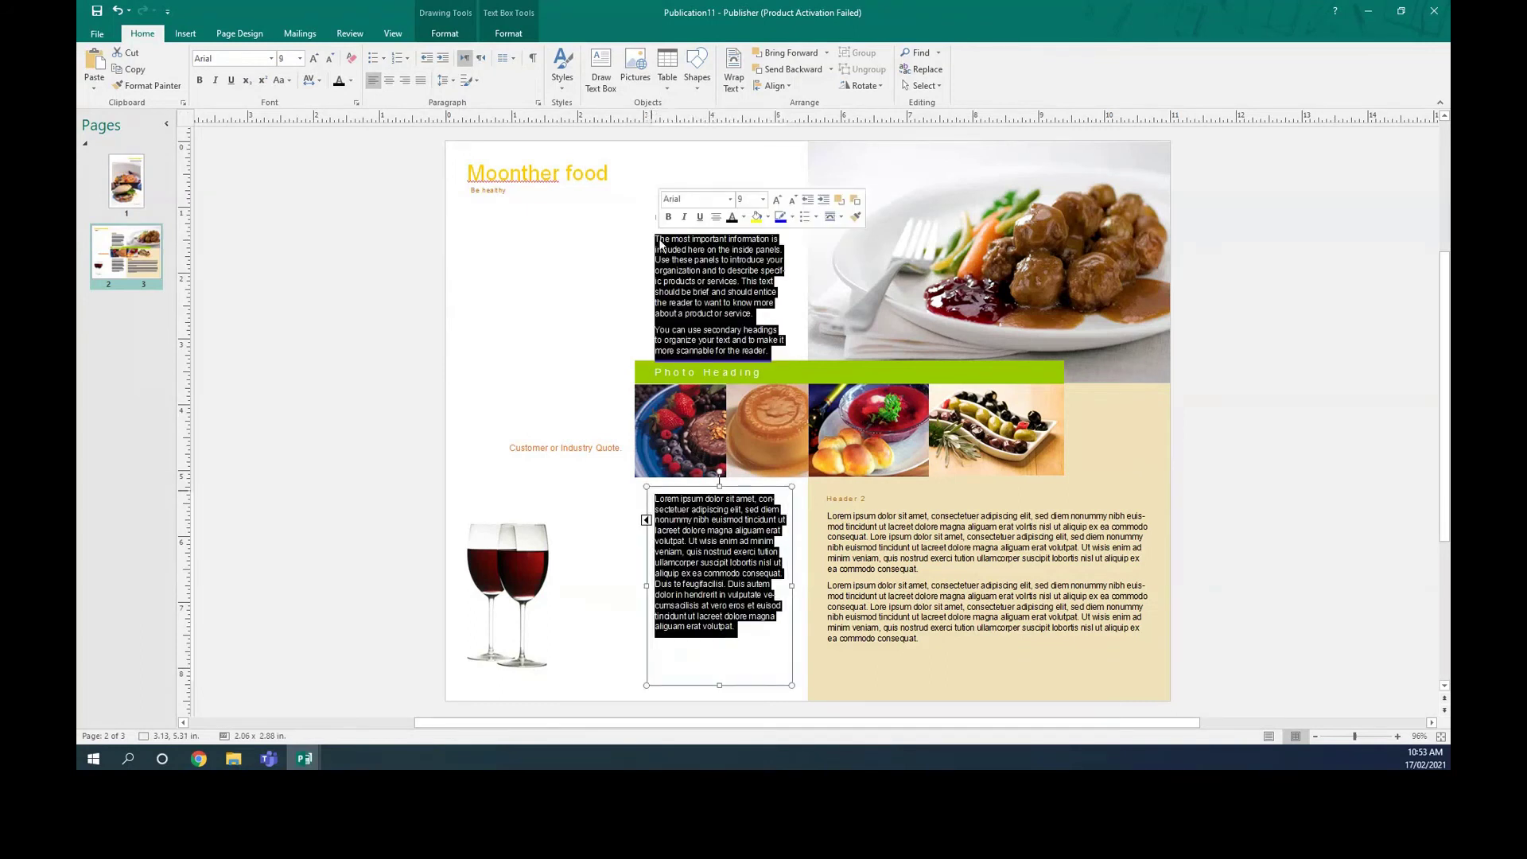
key("Delete")
type("Enj")
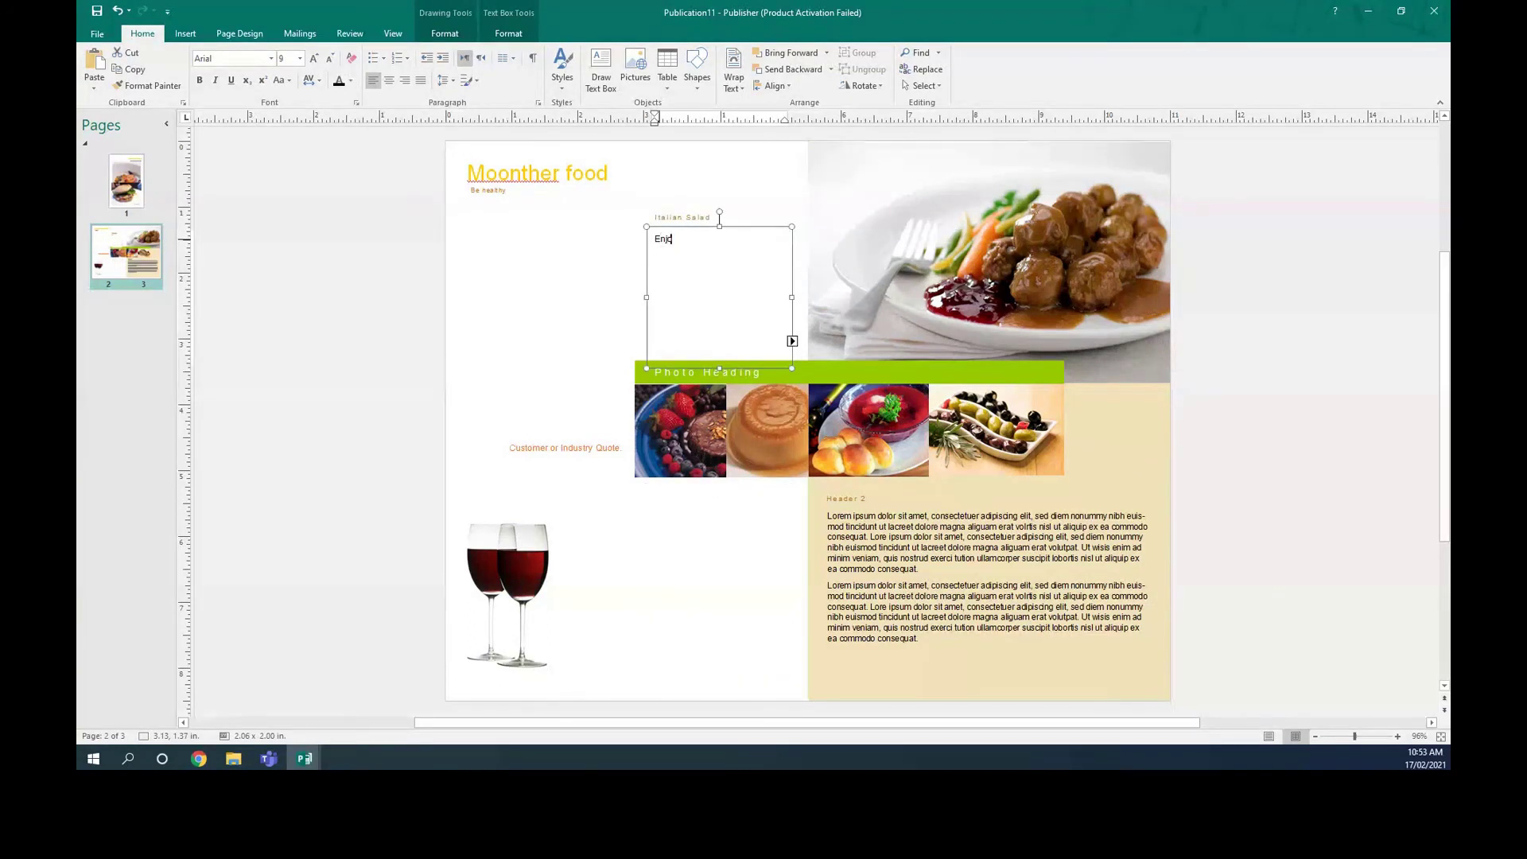
type("oy the most heal")
type("thy salad on the")
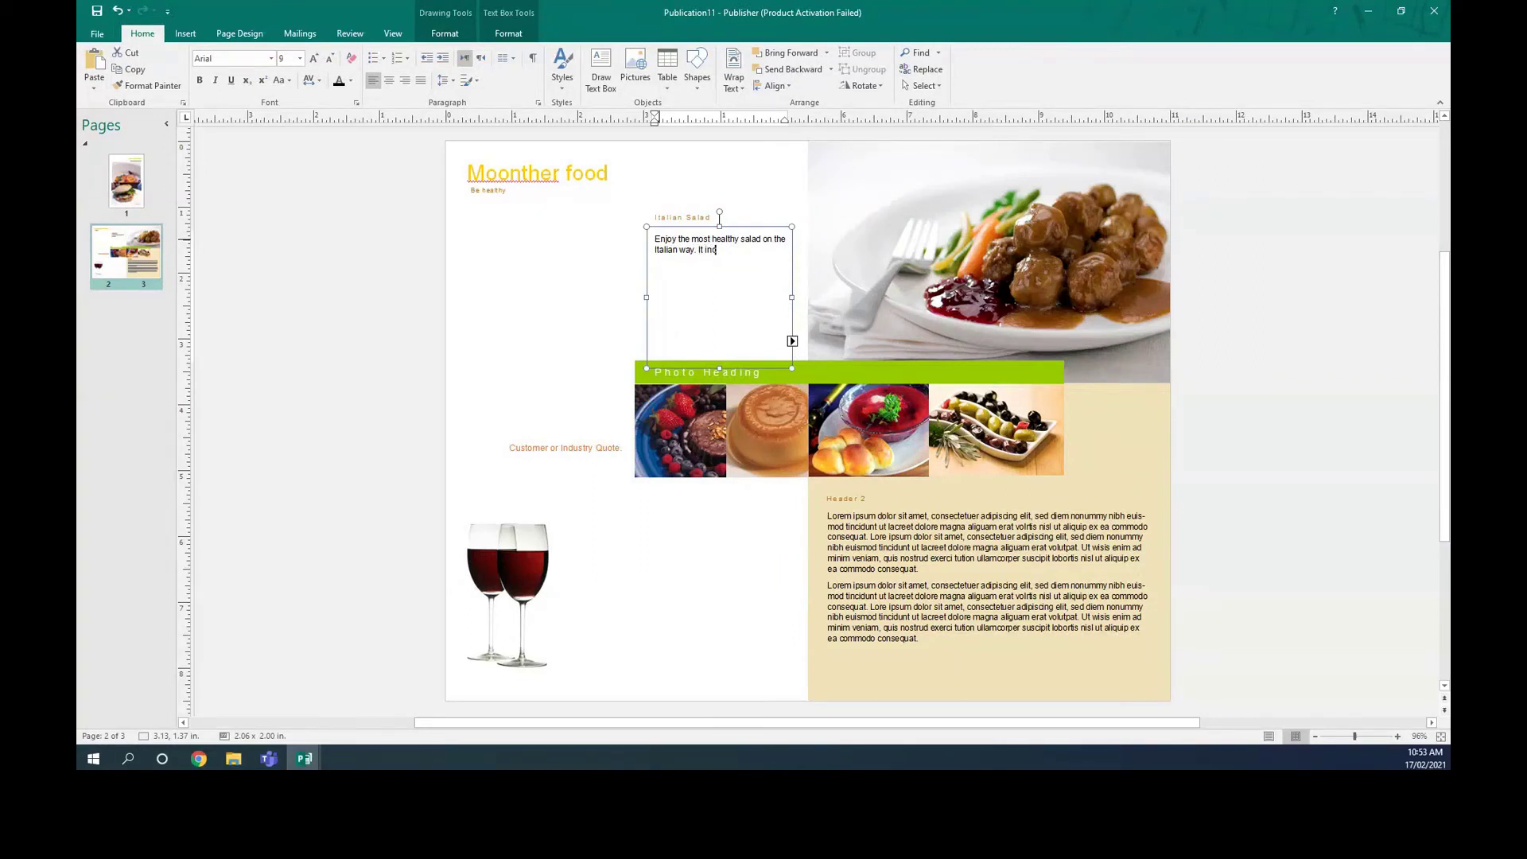
type("oo")
type("car")
type("r")
key("BackSpace")
type("ot , sauce a")
Step: Correct the misspelled words in the salad description to "verges", "carrot" and "flavors" using the spelling suggestions
right_click(676, 260)
left_click(704, 265)
right_click(704, 265)
left_click(727, 274)
right_click(773, 250)
left_click(800, 259)
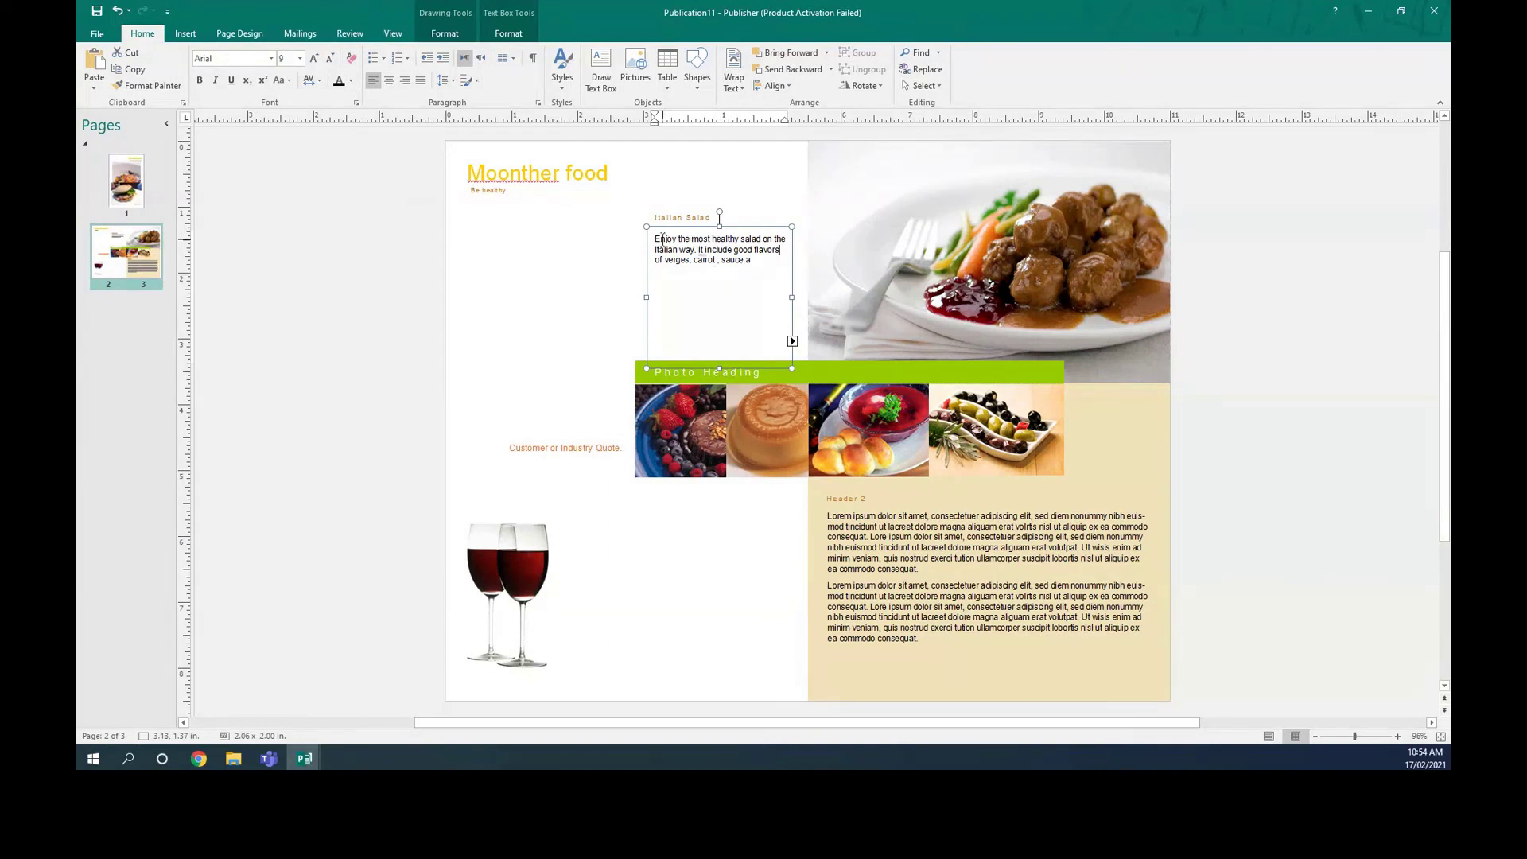
Step: Copy the salad description and paste it repeatedly after itself until the text fills both linked boxes above and below the photo strip
left_click_drag(662, 239, 759, 265)
right_click(751, 263)
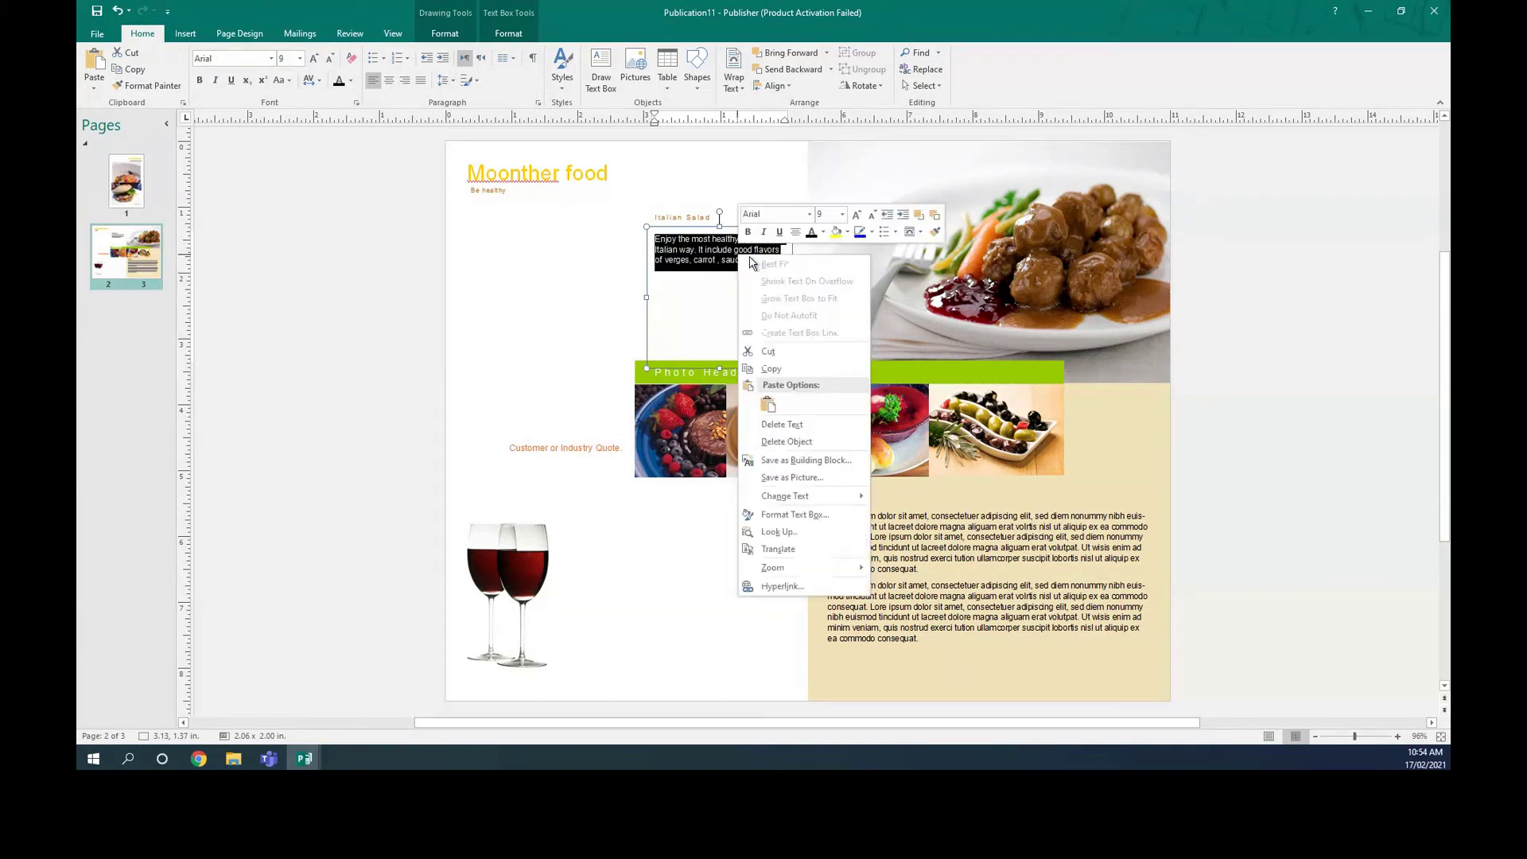
left_click(781, 370)
left_click(750, 268)
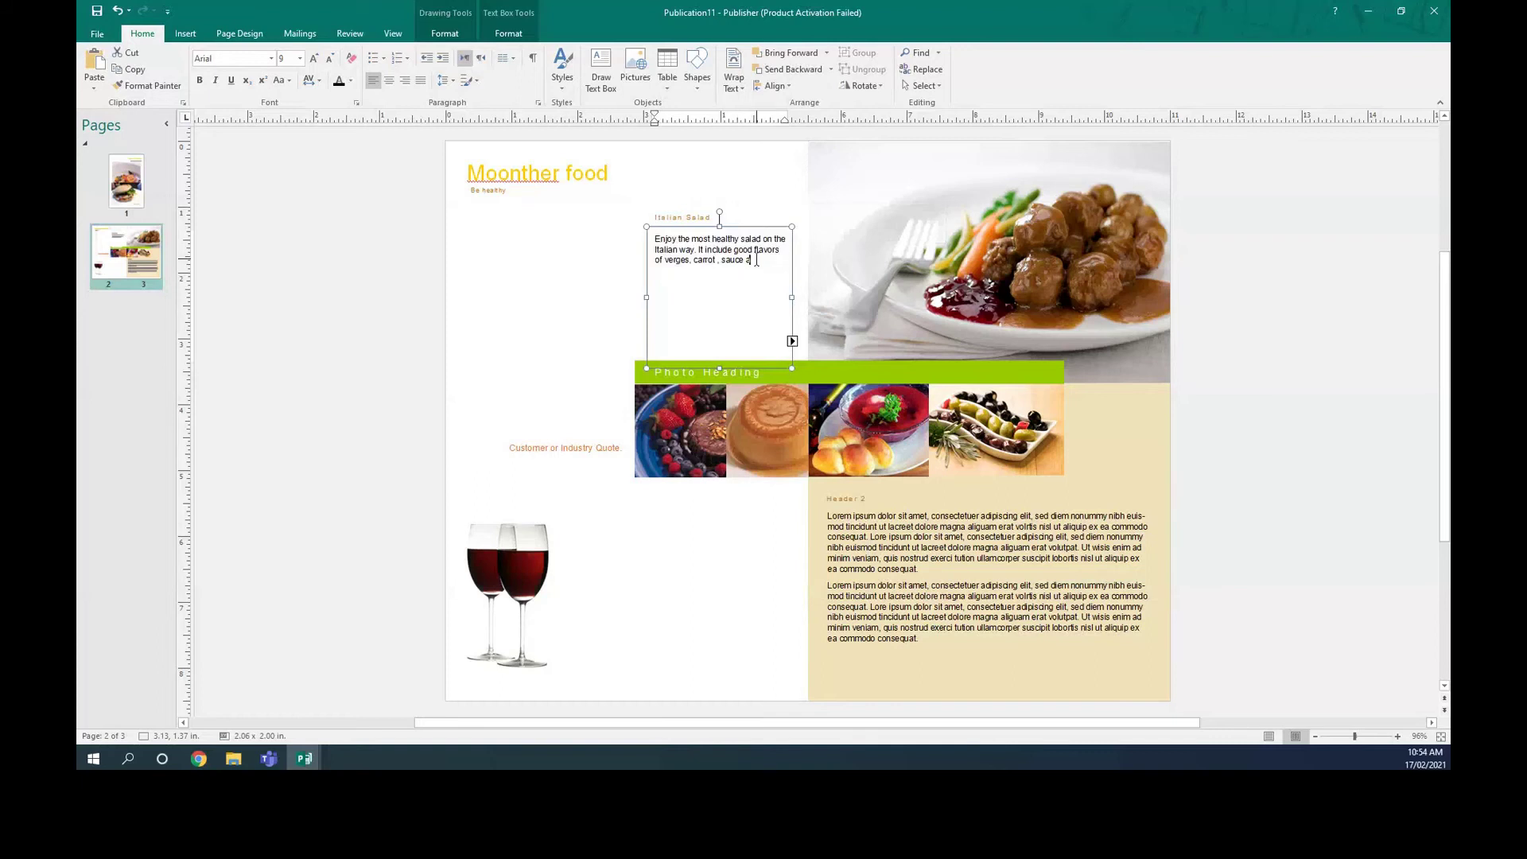
key("ctrl+v")
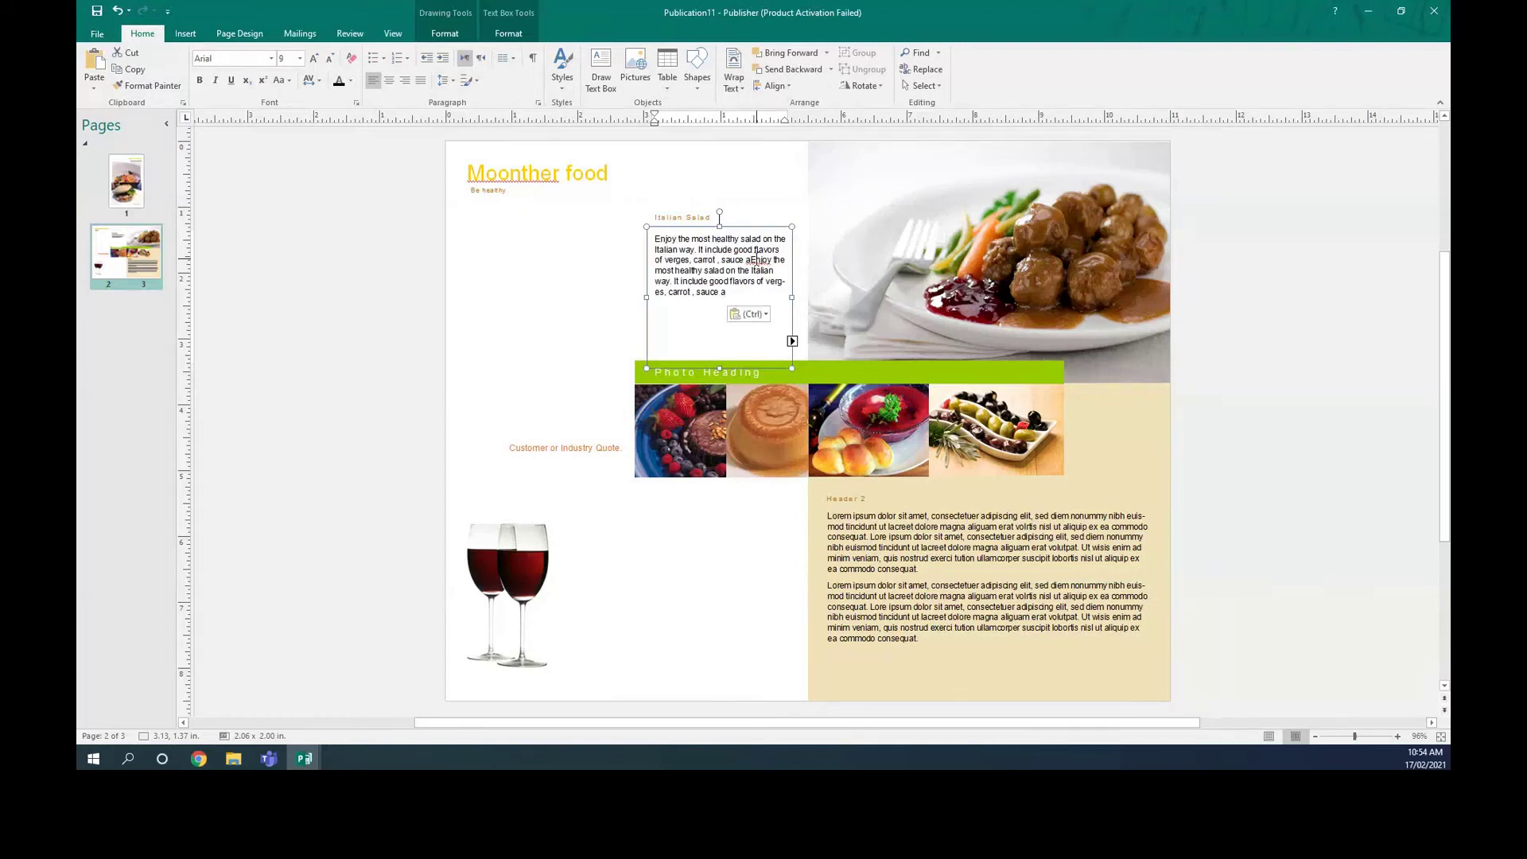
key("ctrl+v")
key("ctrl+v")
key("ctrl+v")
key("ctrl+v")
key("ctrl+v")
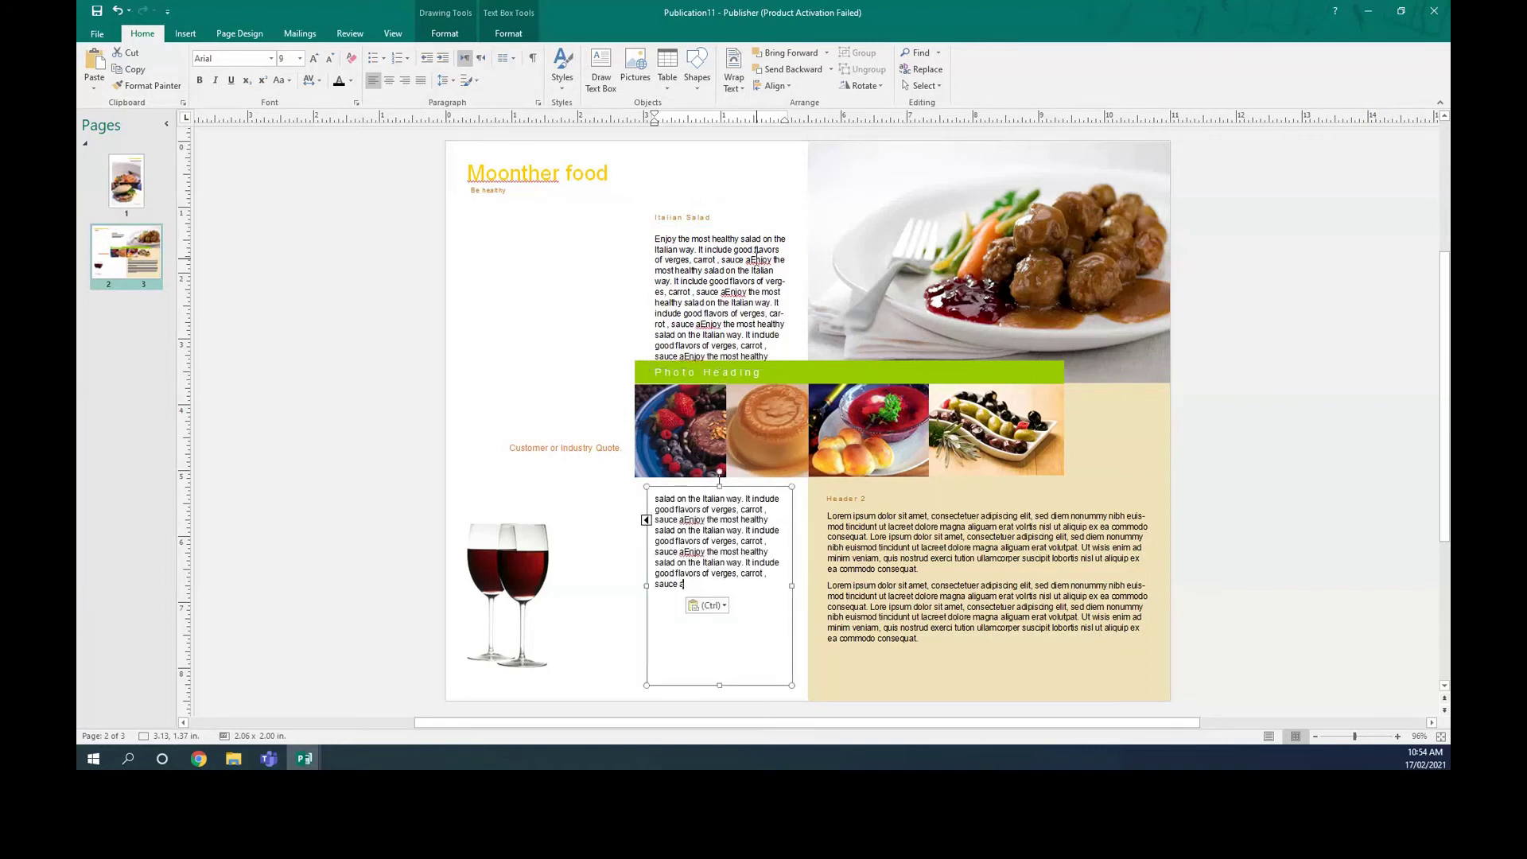
key("ctrl+v")
key("ctrl+v")
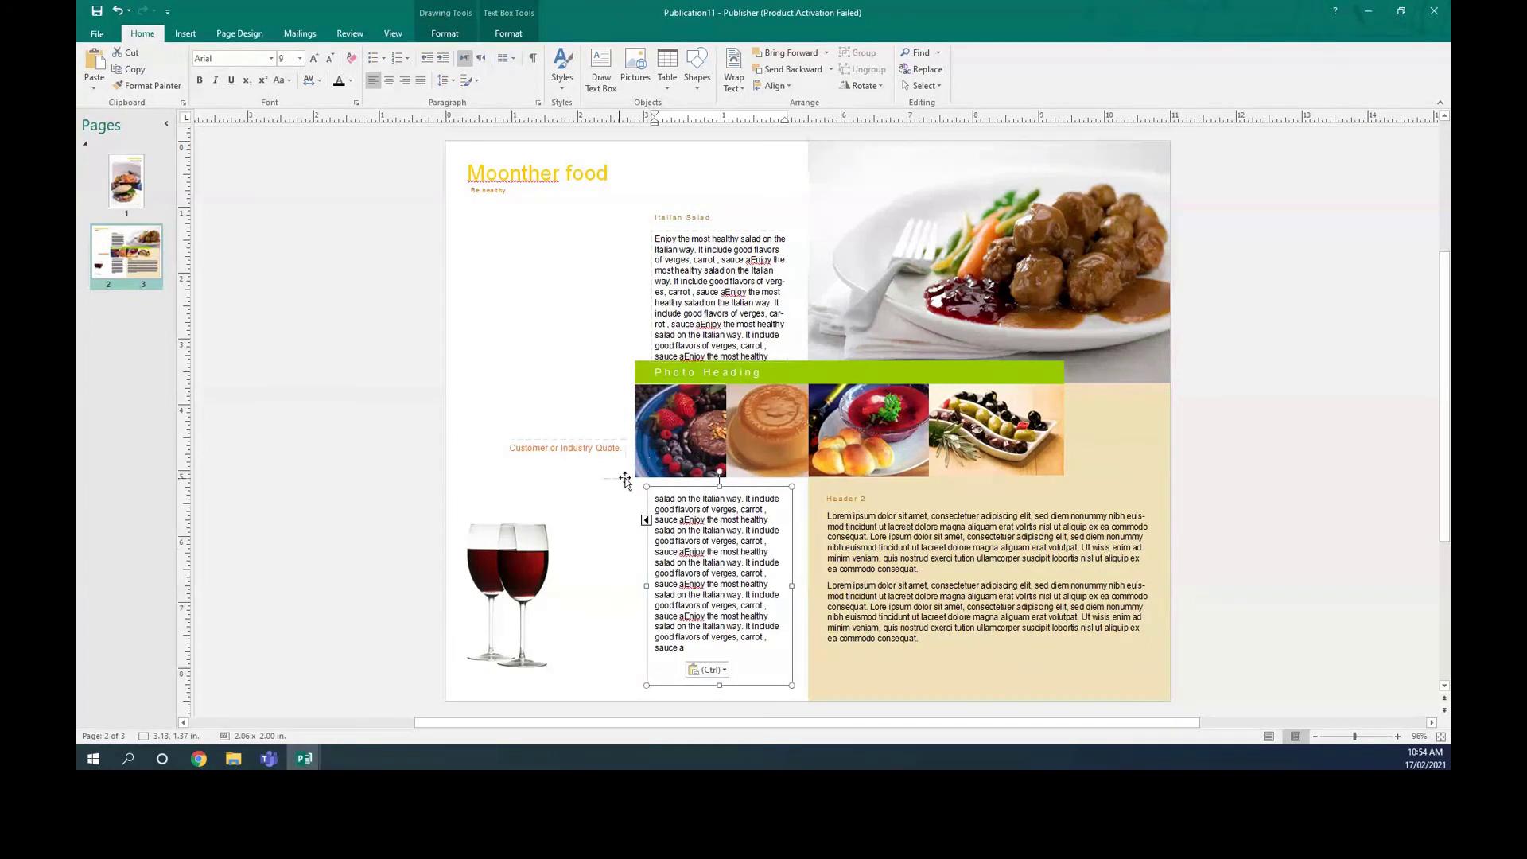
Step: Replace the Header 2 placeholder with "soups" and the first paragraph below it with "Variety of sou starting from tradinional soup"
left_click_drag(827, 499, 866, 498)
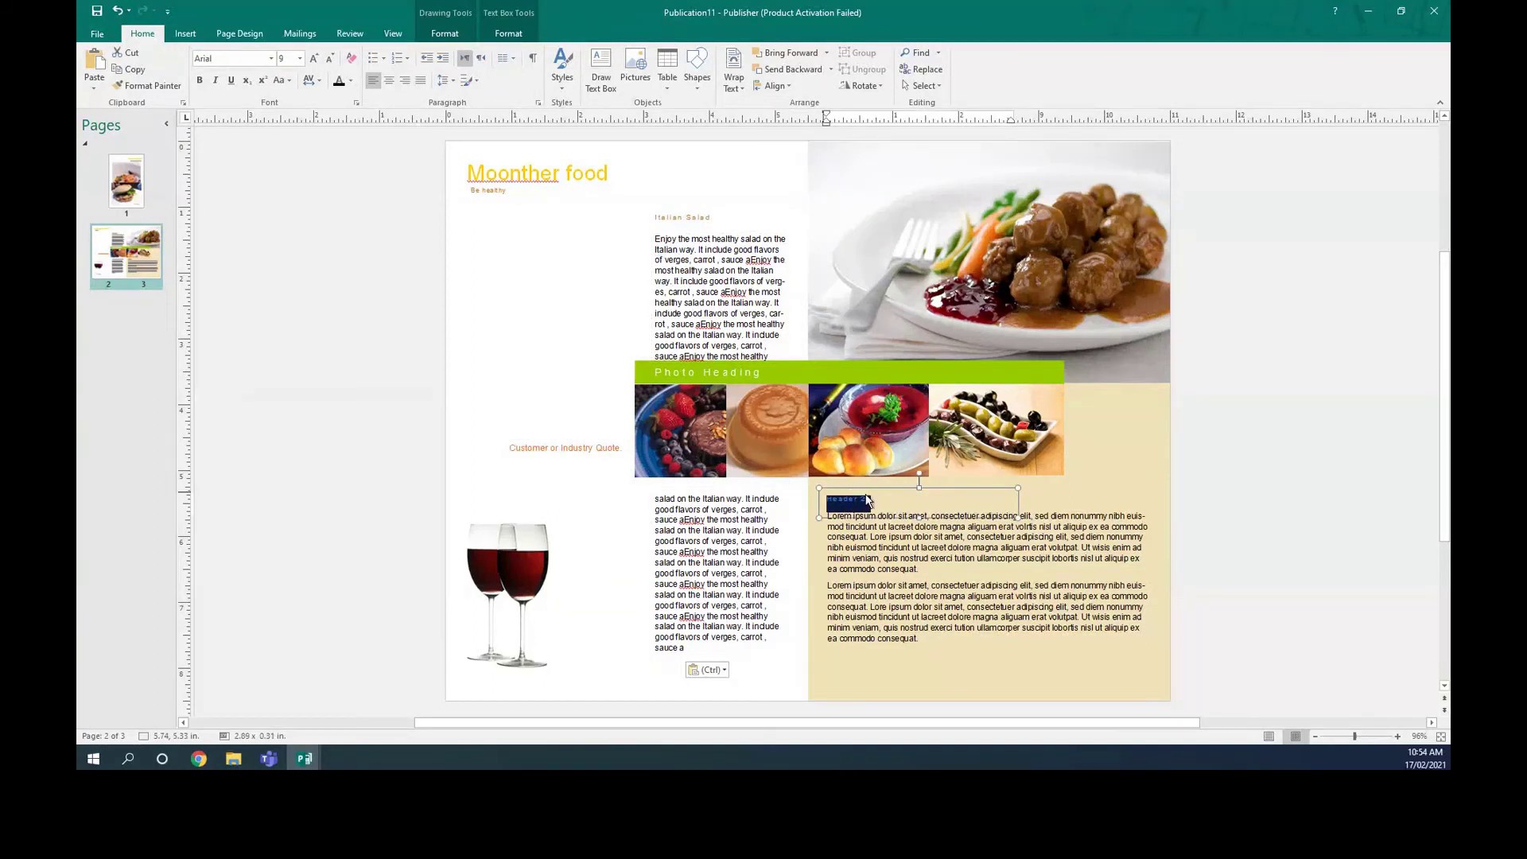
type("soups")
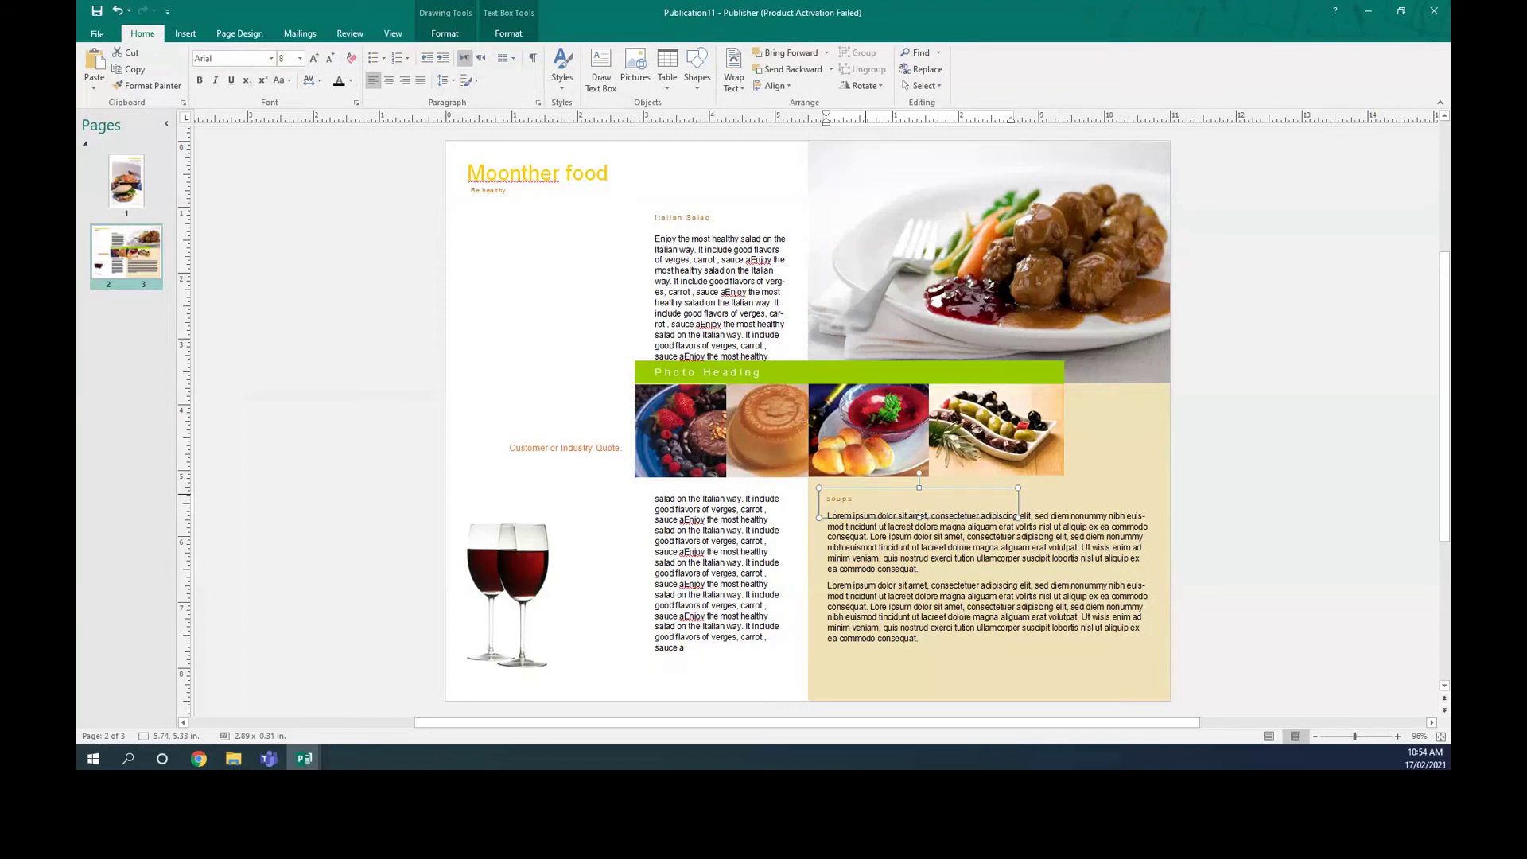
triple_click(865, 548)
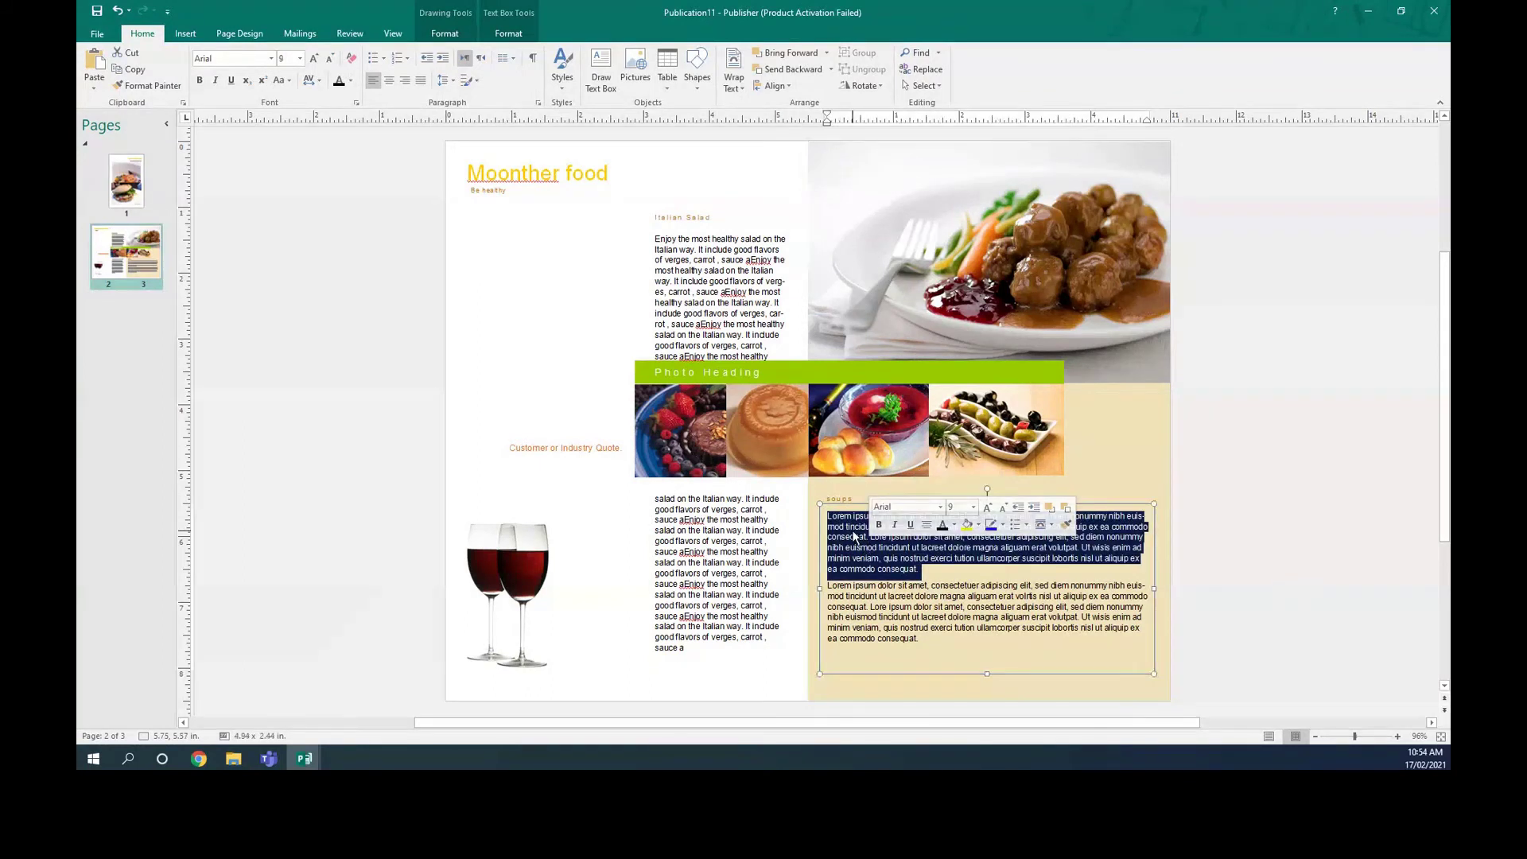
type("varie")
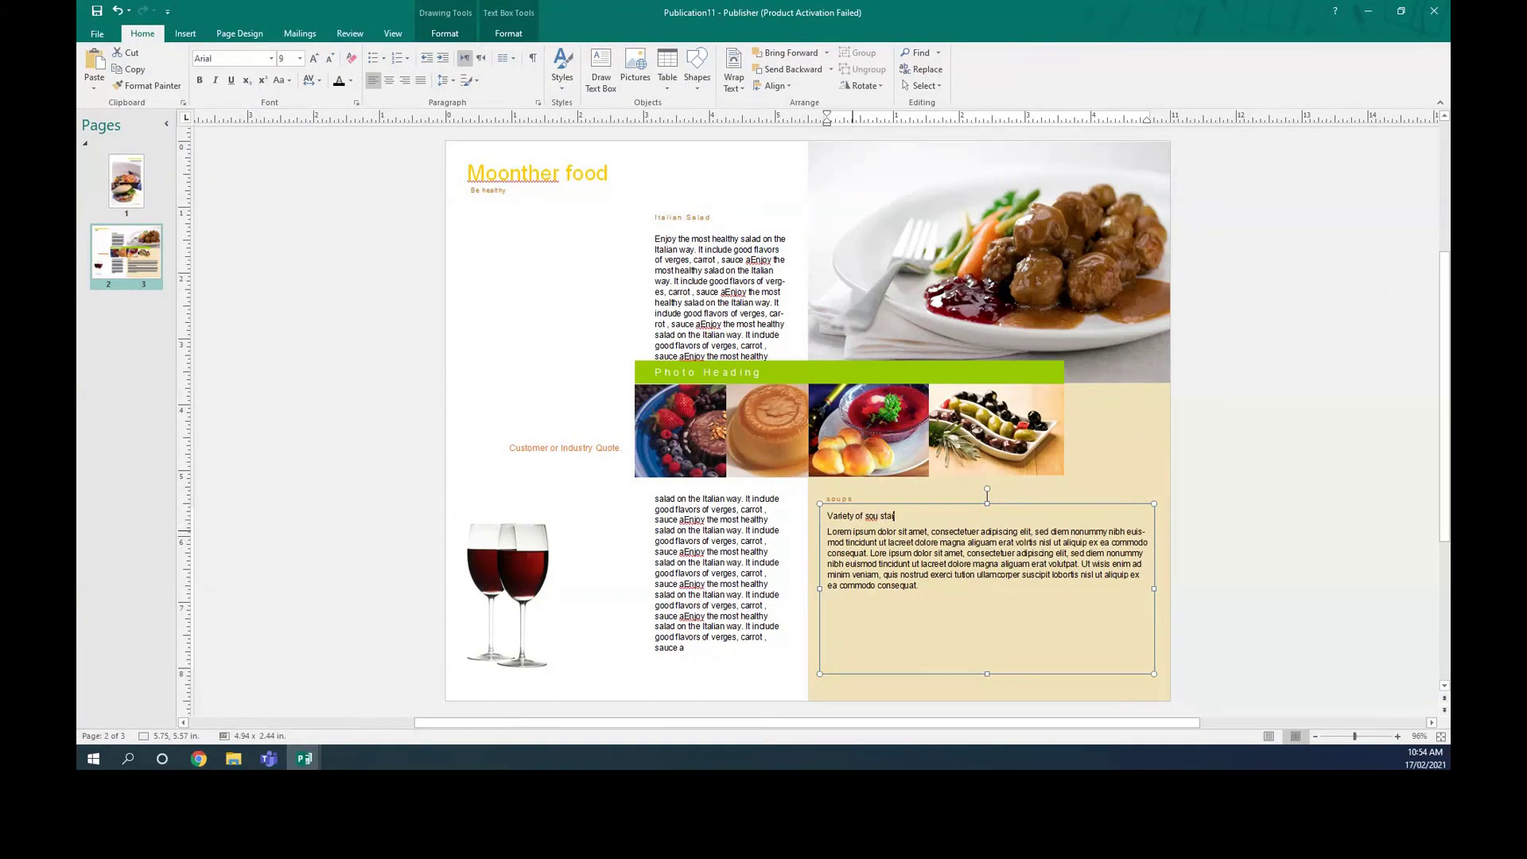
type("ty of sou starting from tradinional soup")
triple_click(950, 563)
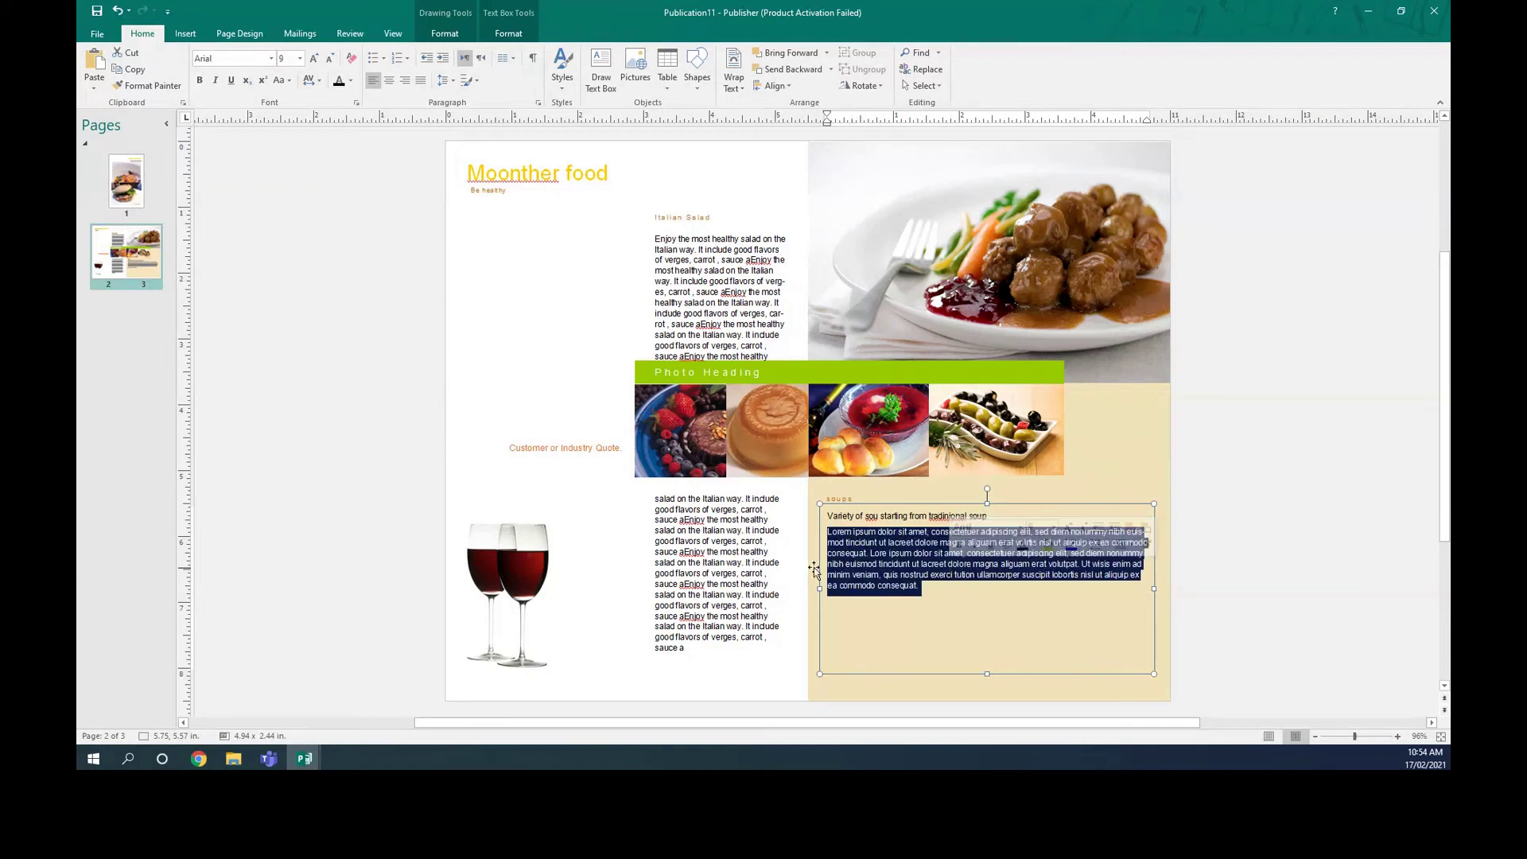
left_click(539, 570)
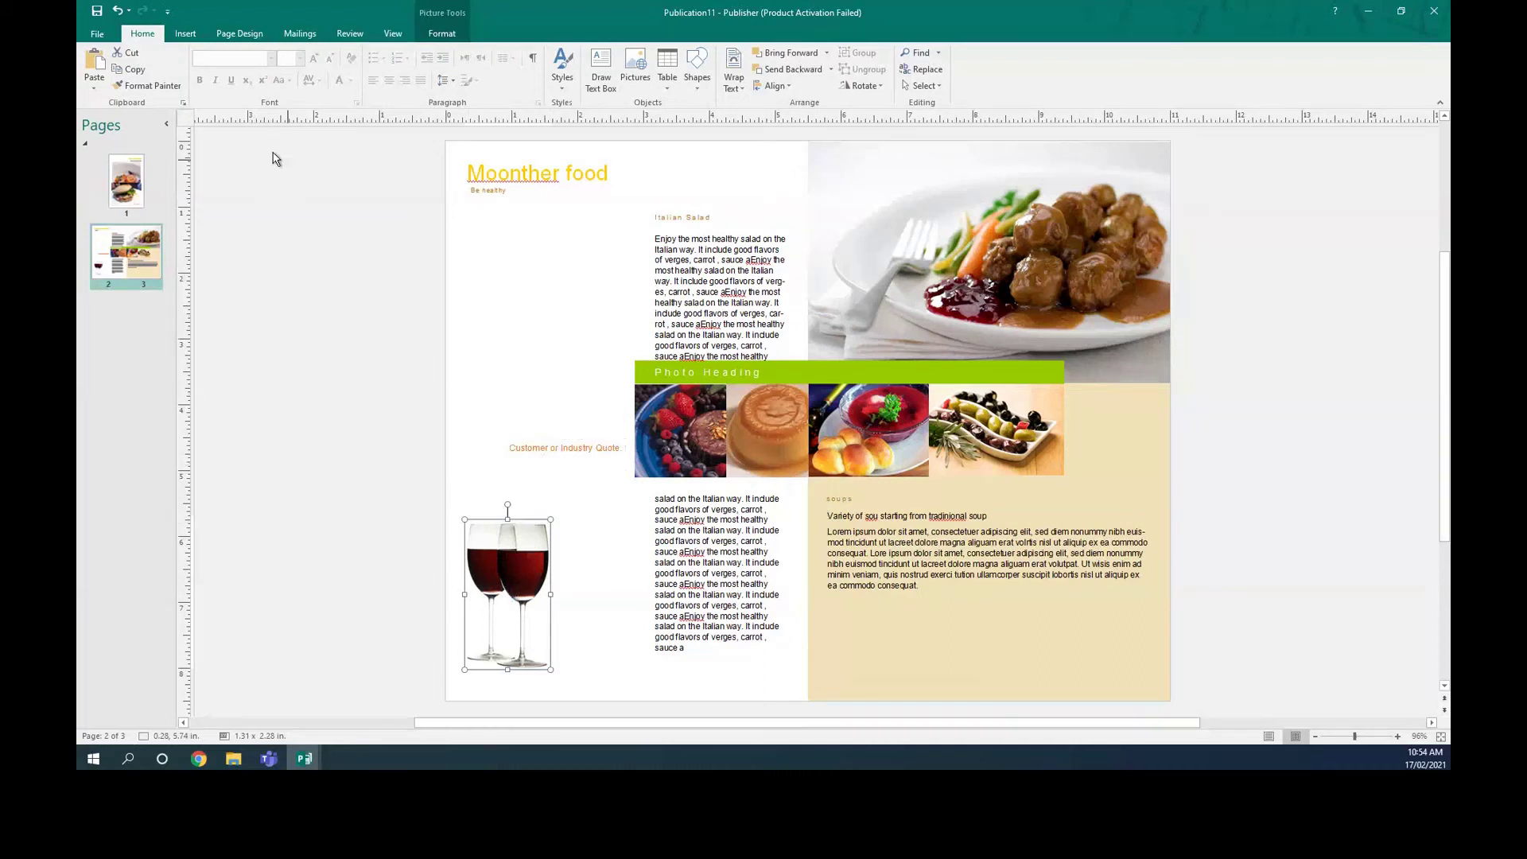
left_click(95, 35)
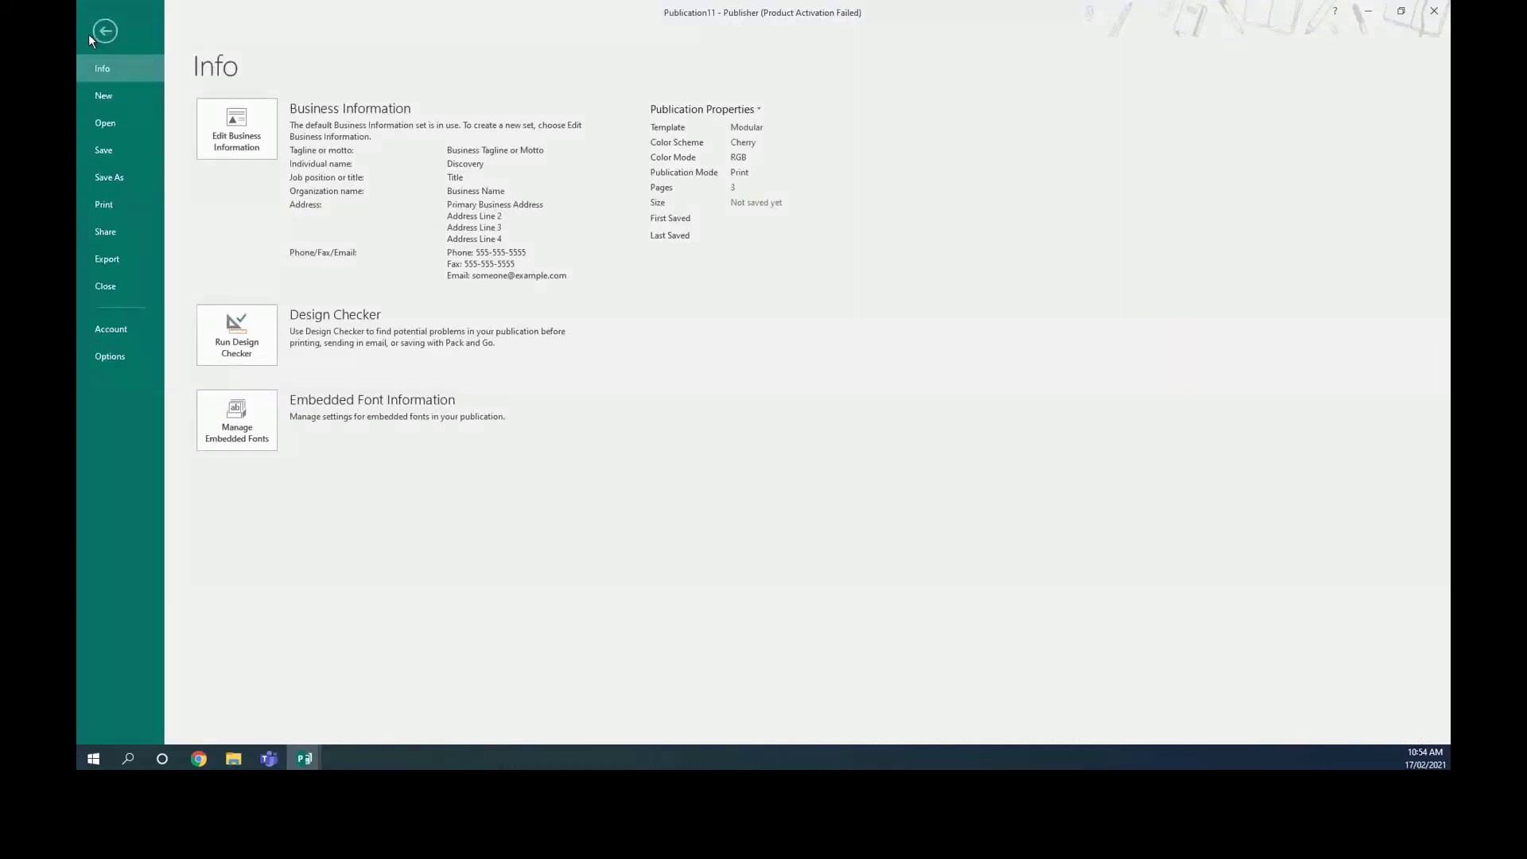
left_click(112, 259)
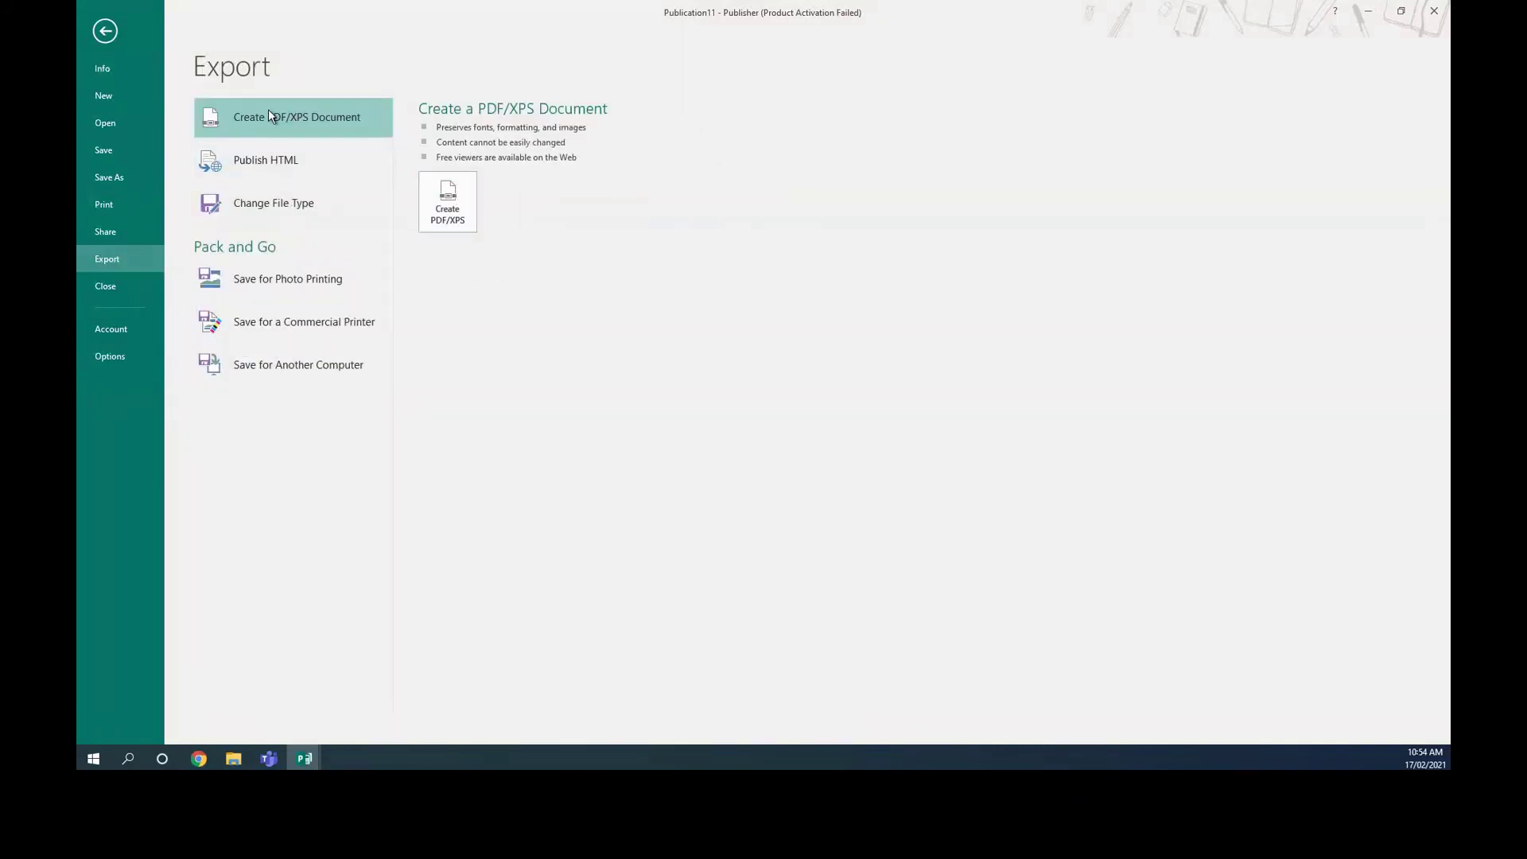
left_click(450, 214)
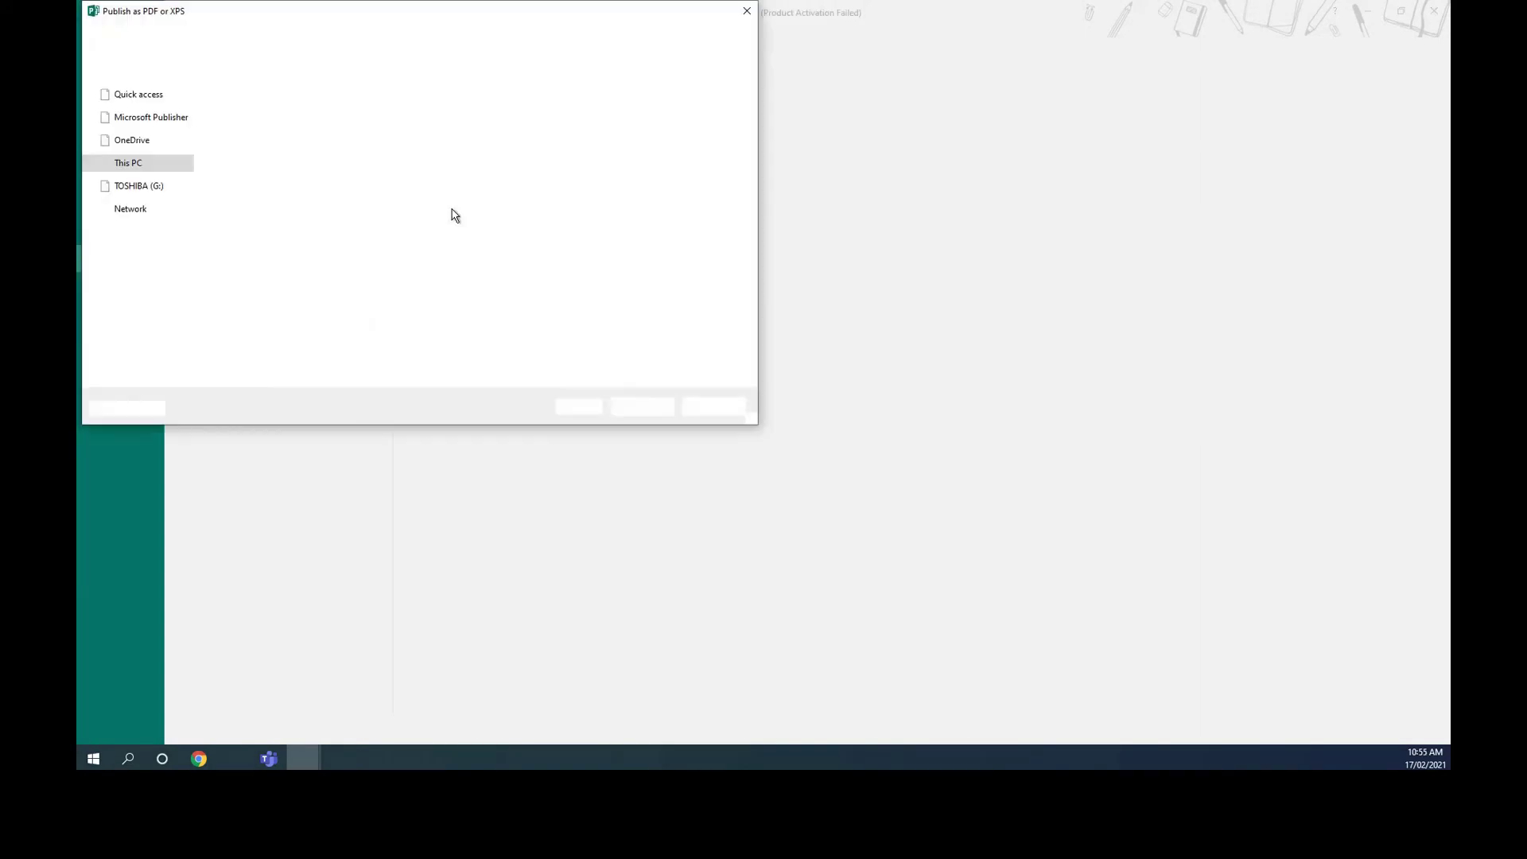
left_click(746, 11)
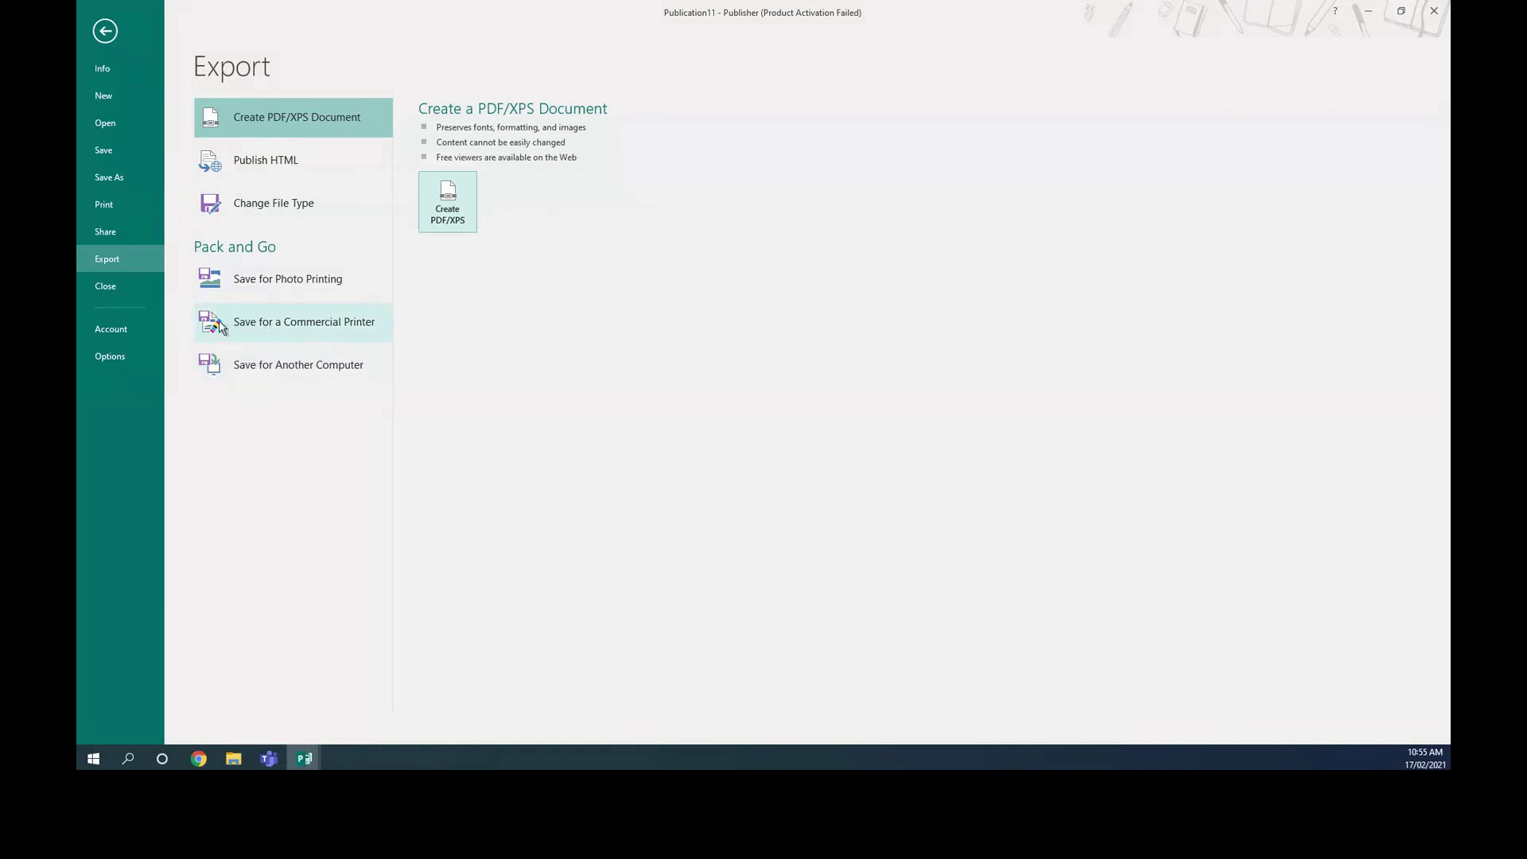
Step: Start a commercial printer package with both PDF and Publisher .pub files, save the publication as Publication11.pub in Documents, and cancel the Pack and Go Wizard
left_click(318, 326)
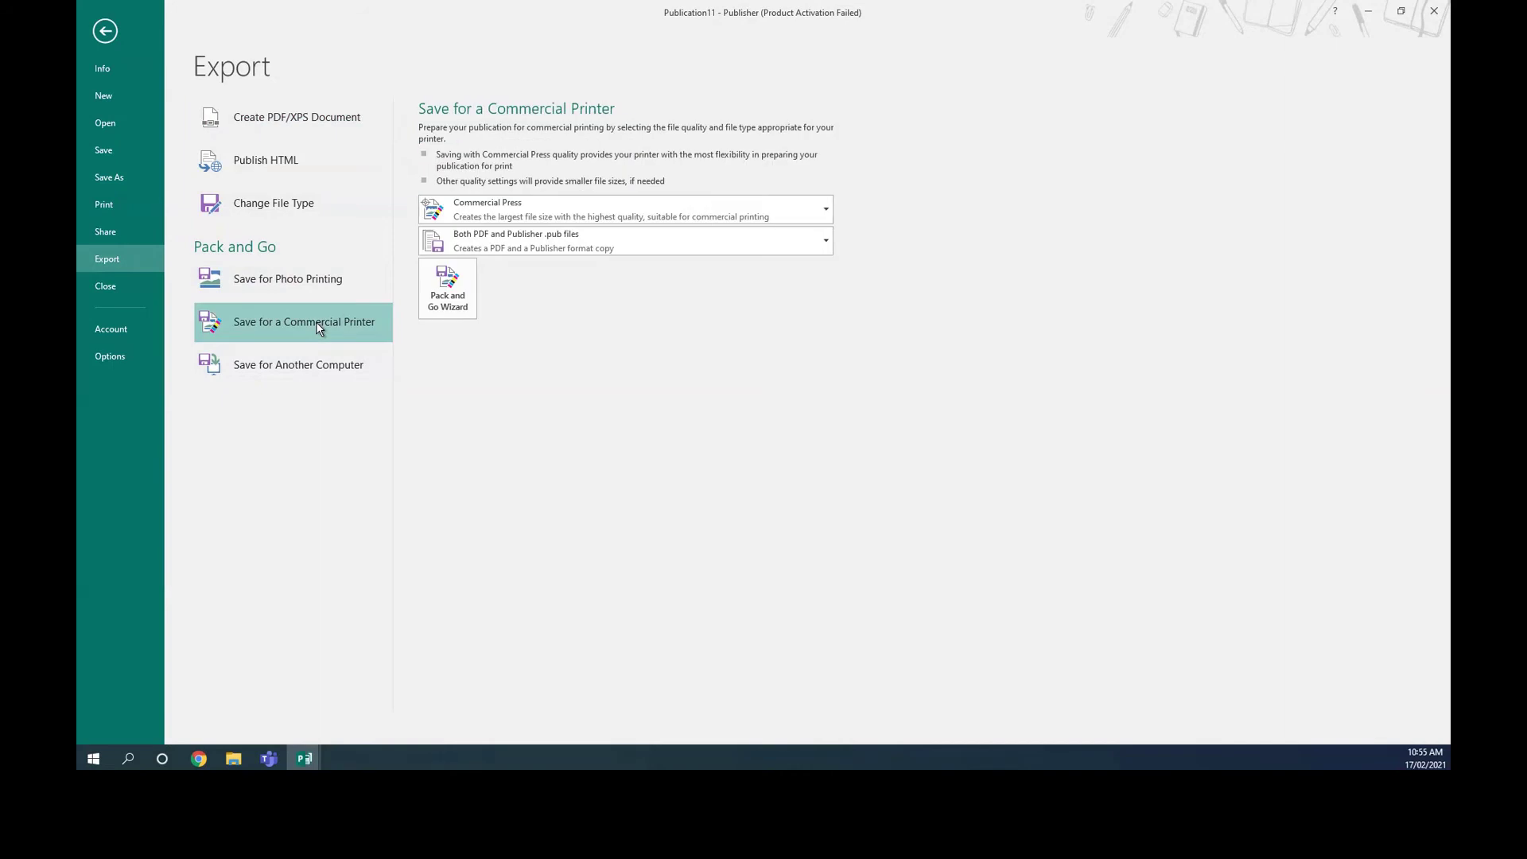
left_click(520, 248)
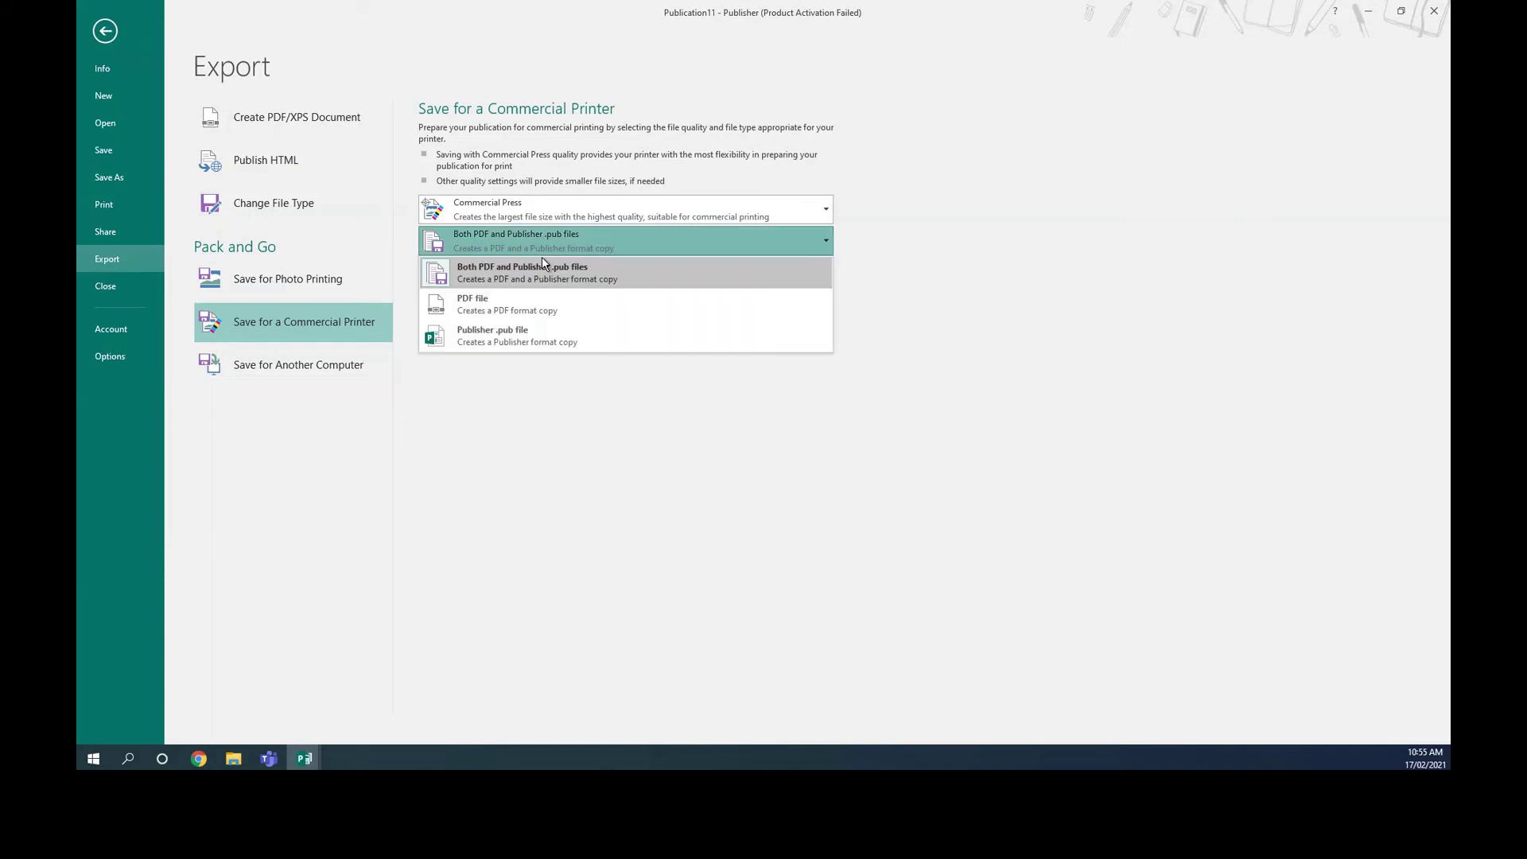
left_click(506, 276)
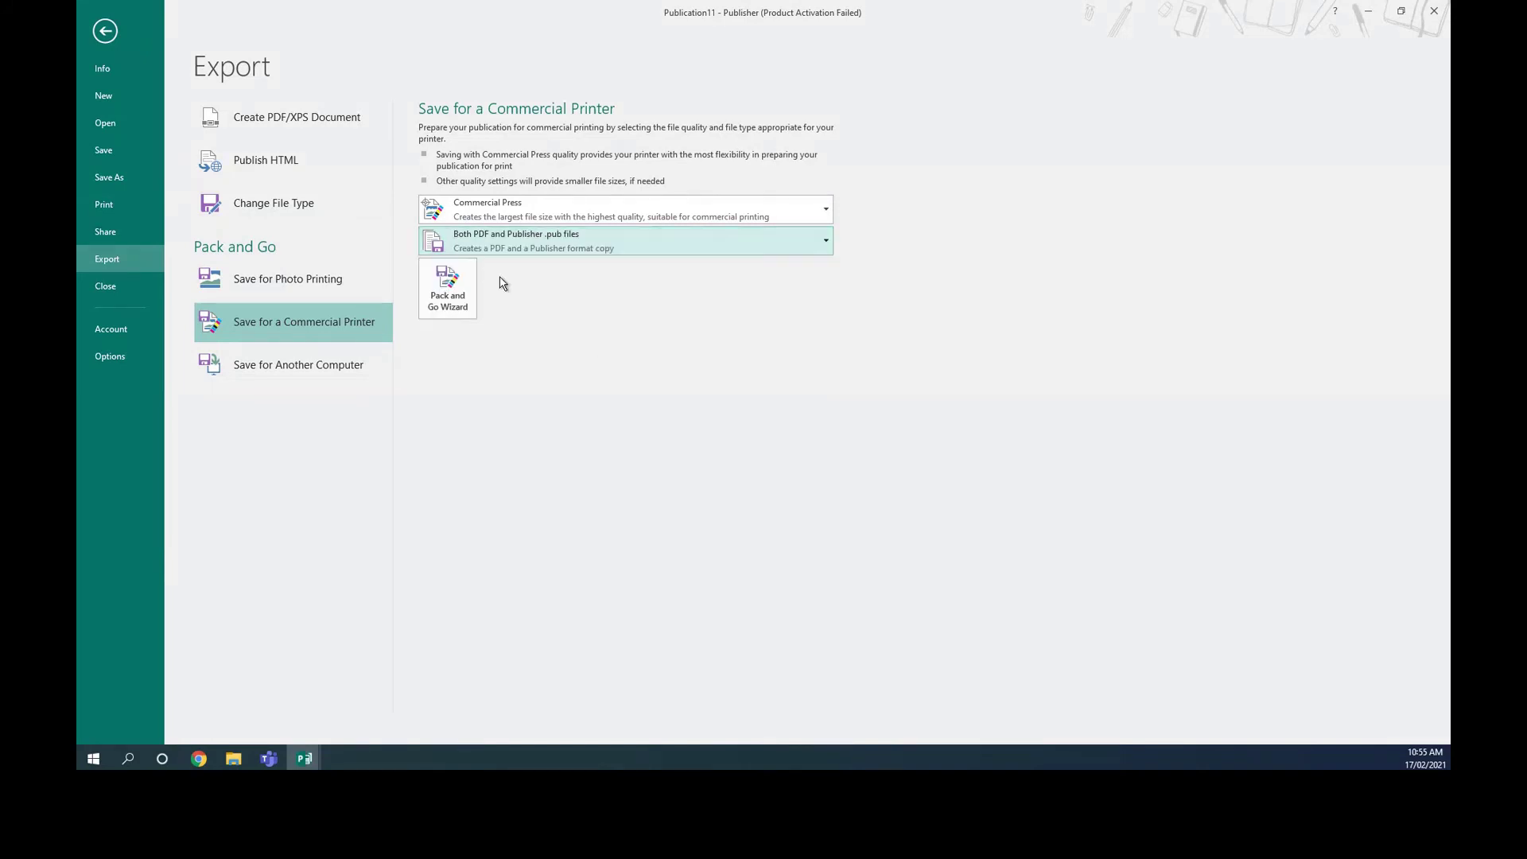
left_click(461, 303)
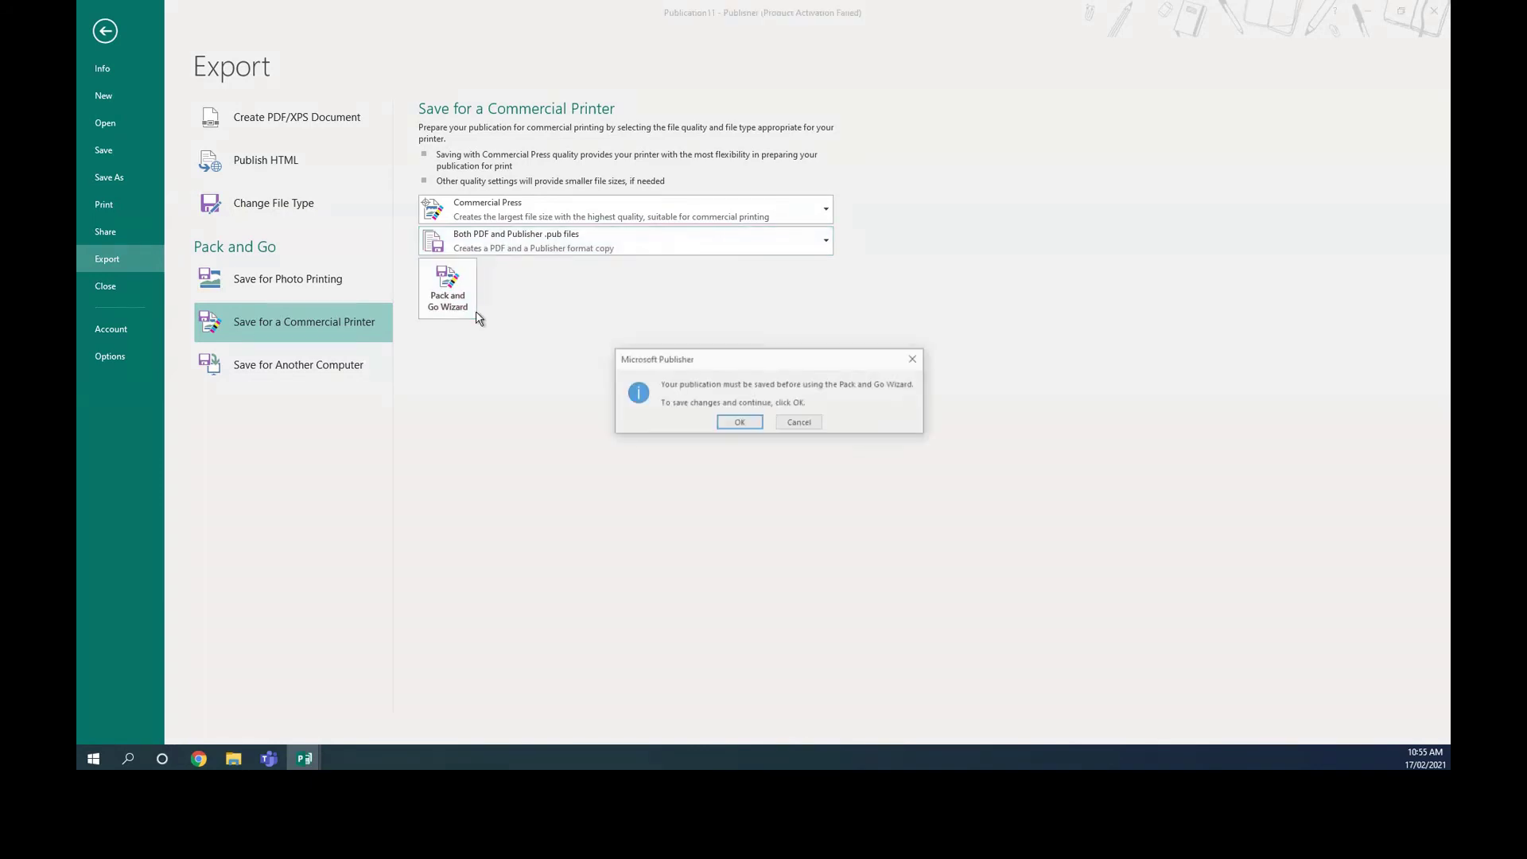
left_click(736, 422)
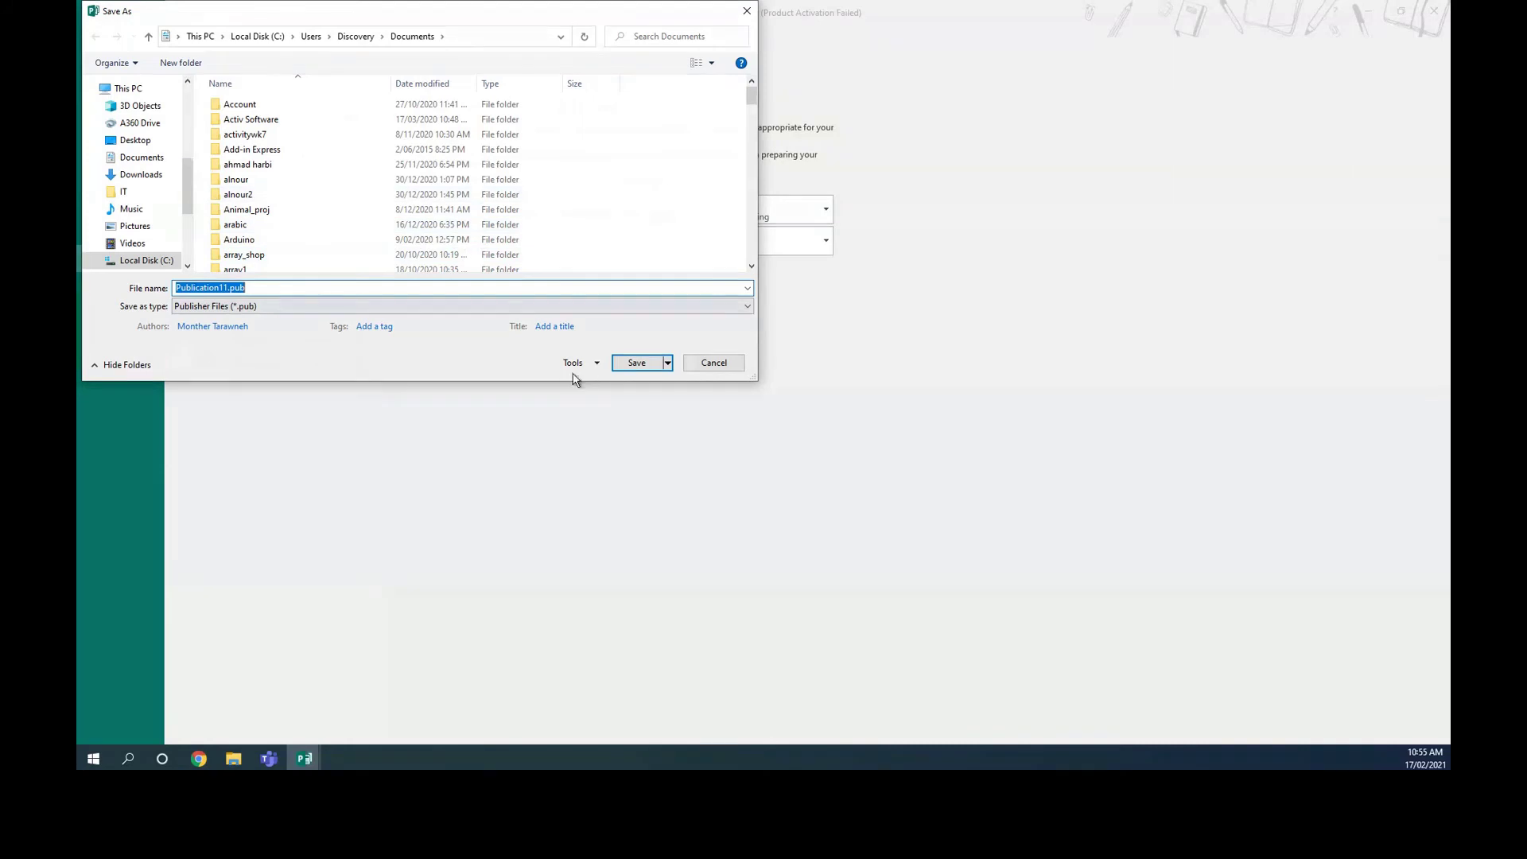
left_click(636, 364)
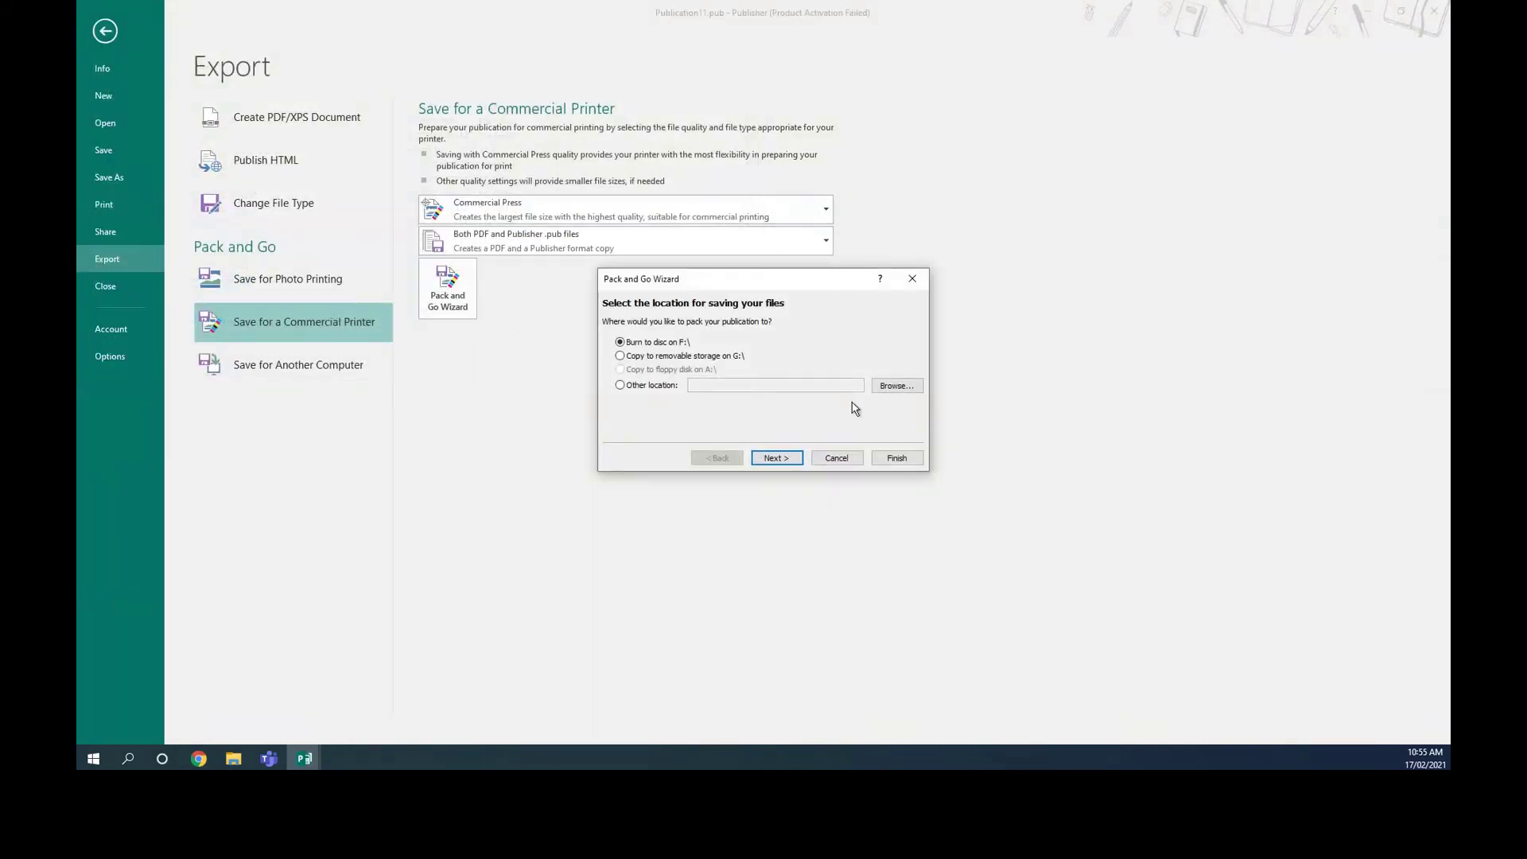
left_click(840, 459)
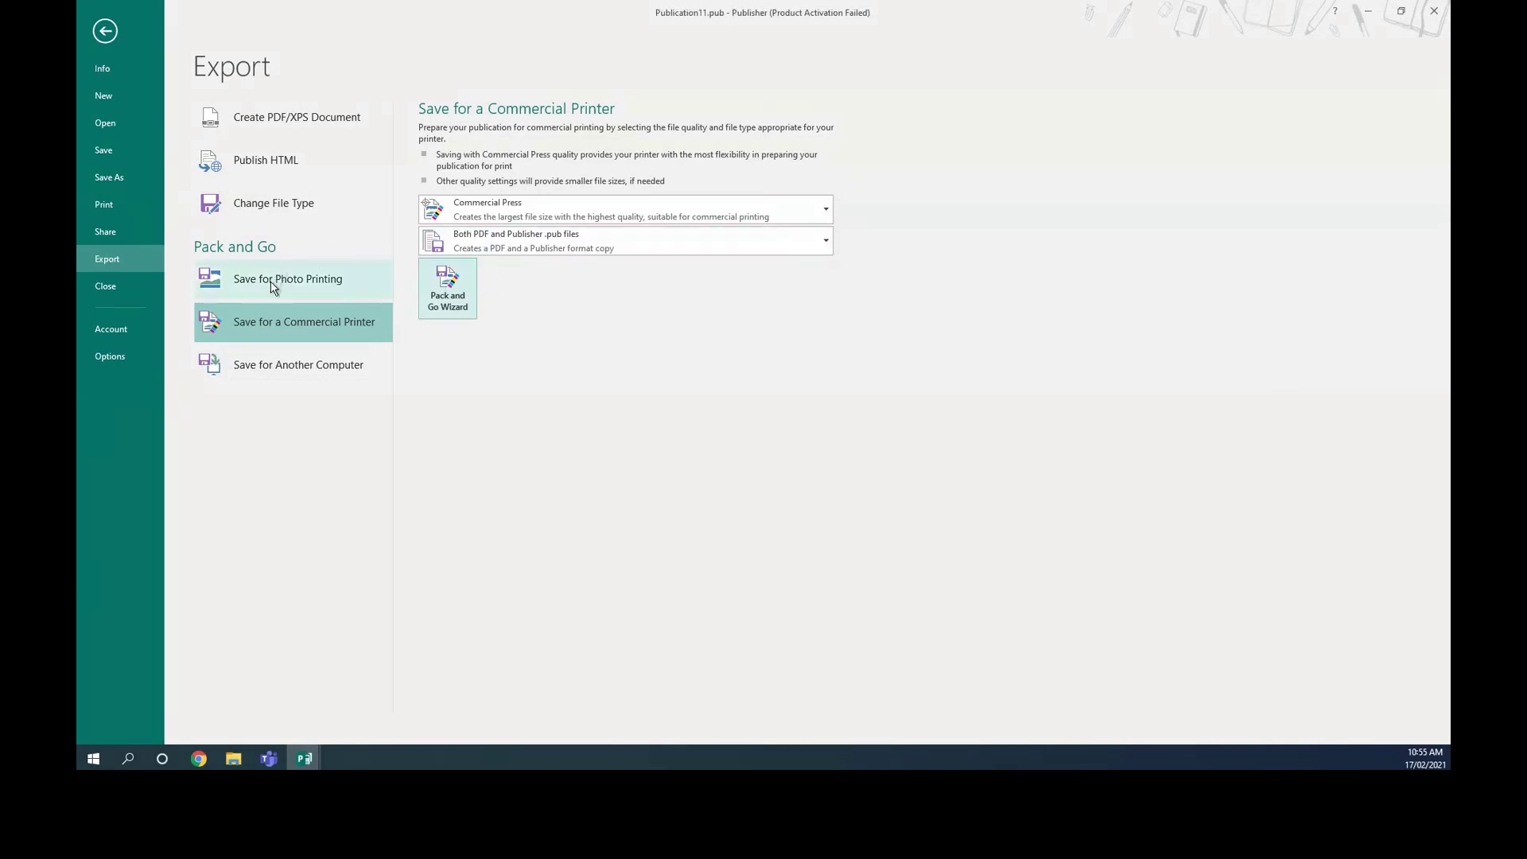
Step: Publish the brochure as Publication11.pdf, check both of its pages in Adobe Acrobat Reader, and close the PDF
left_click(260, 117)
left_click(442, 192)
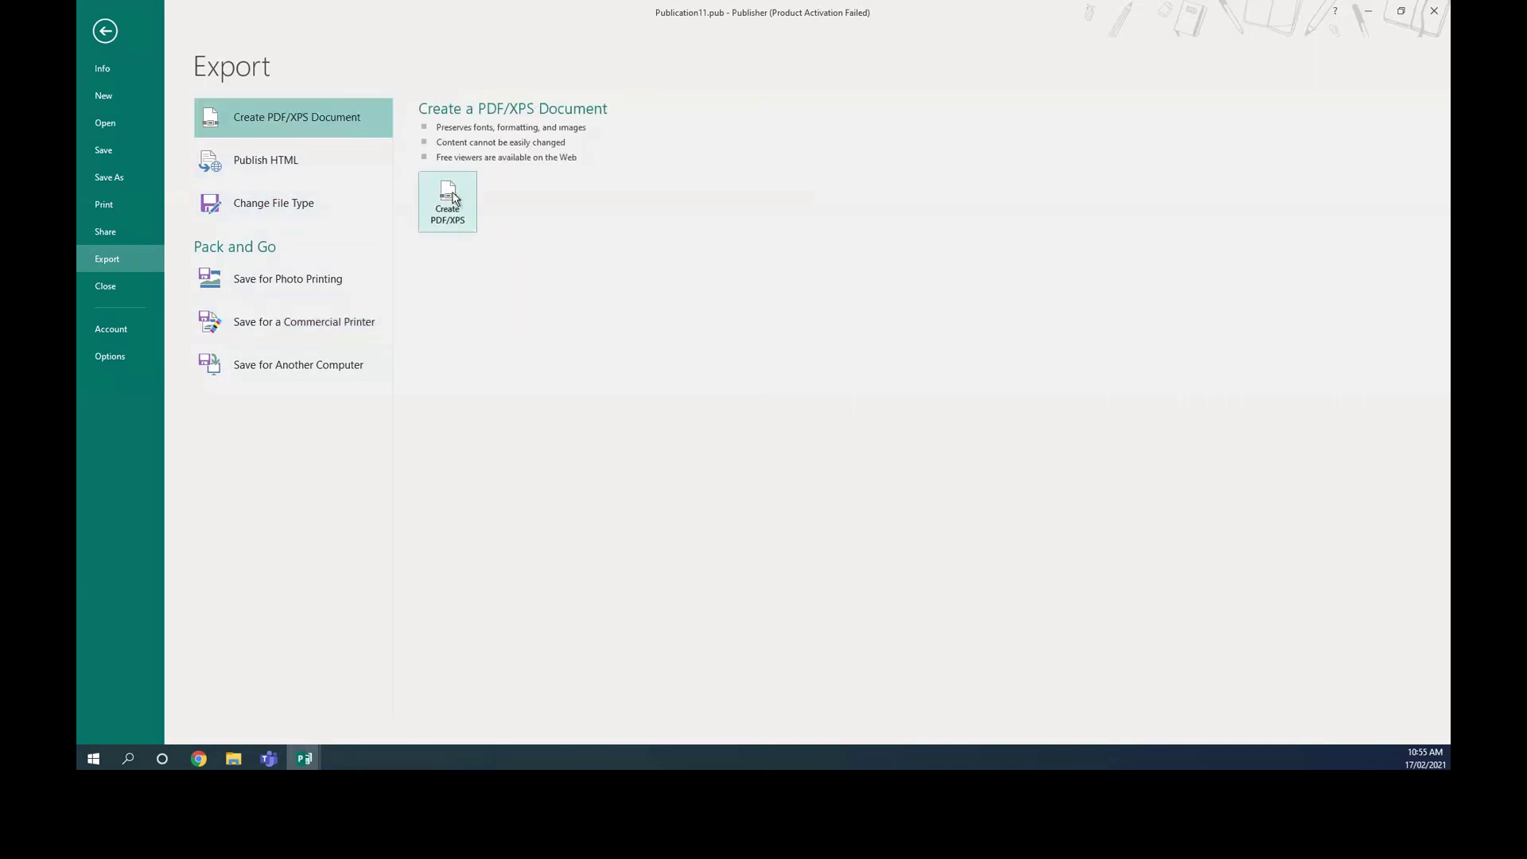
left_click(651, 410)
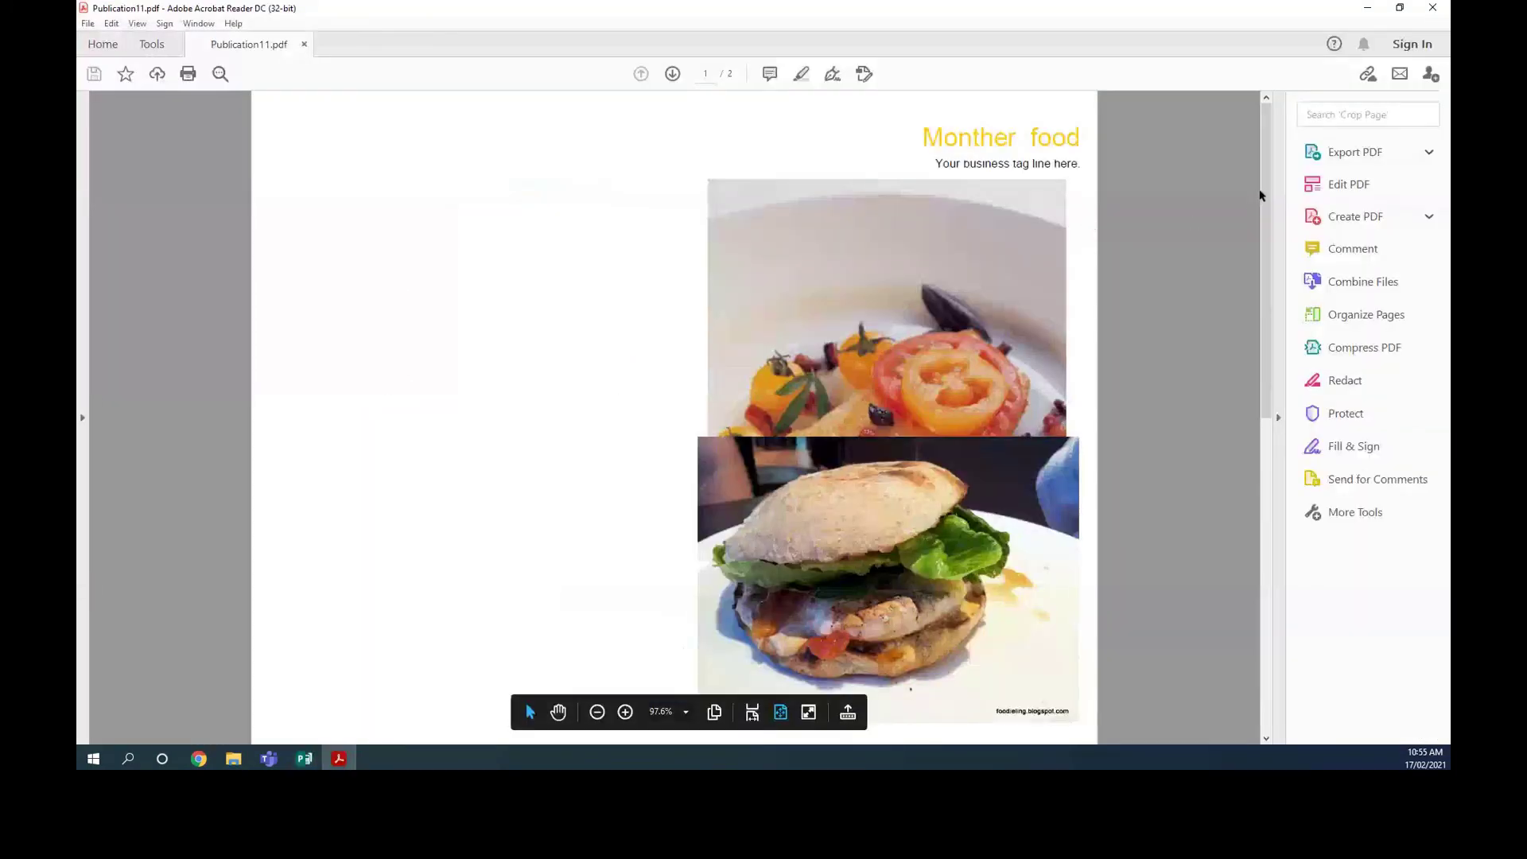
left_click_drag(1261, 171, 1274, 302)
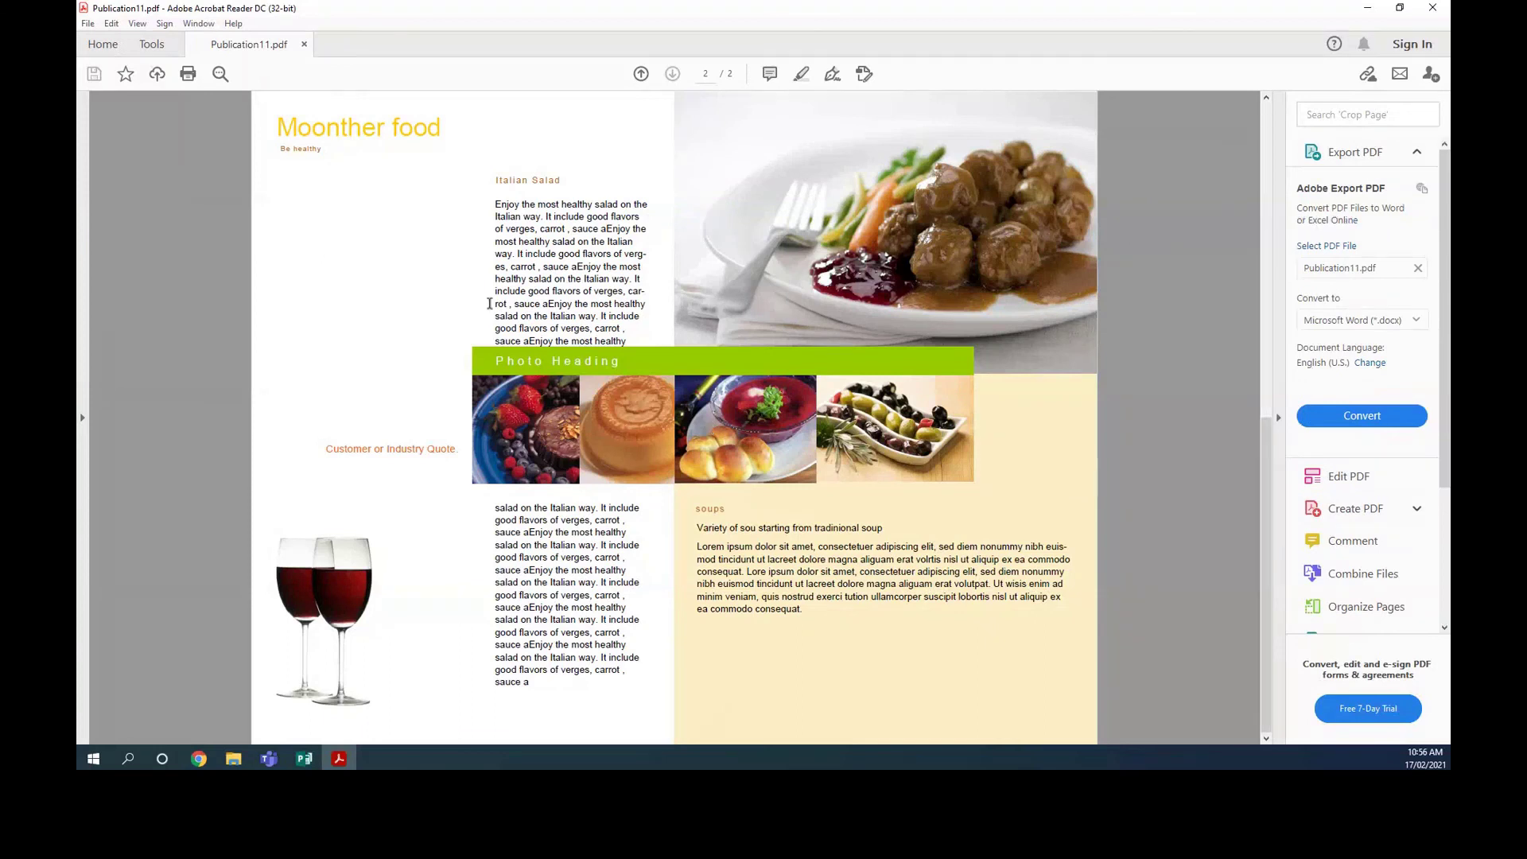
left_click(1432, 7)
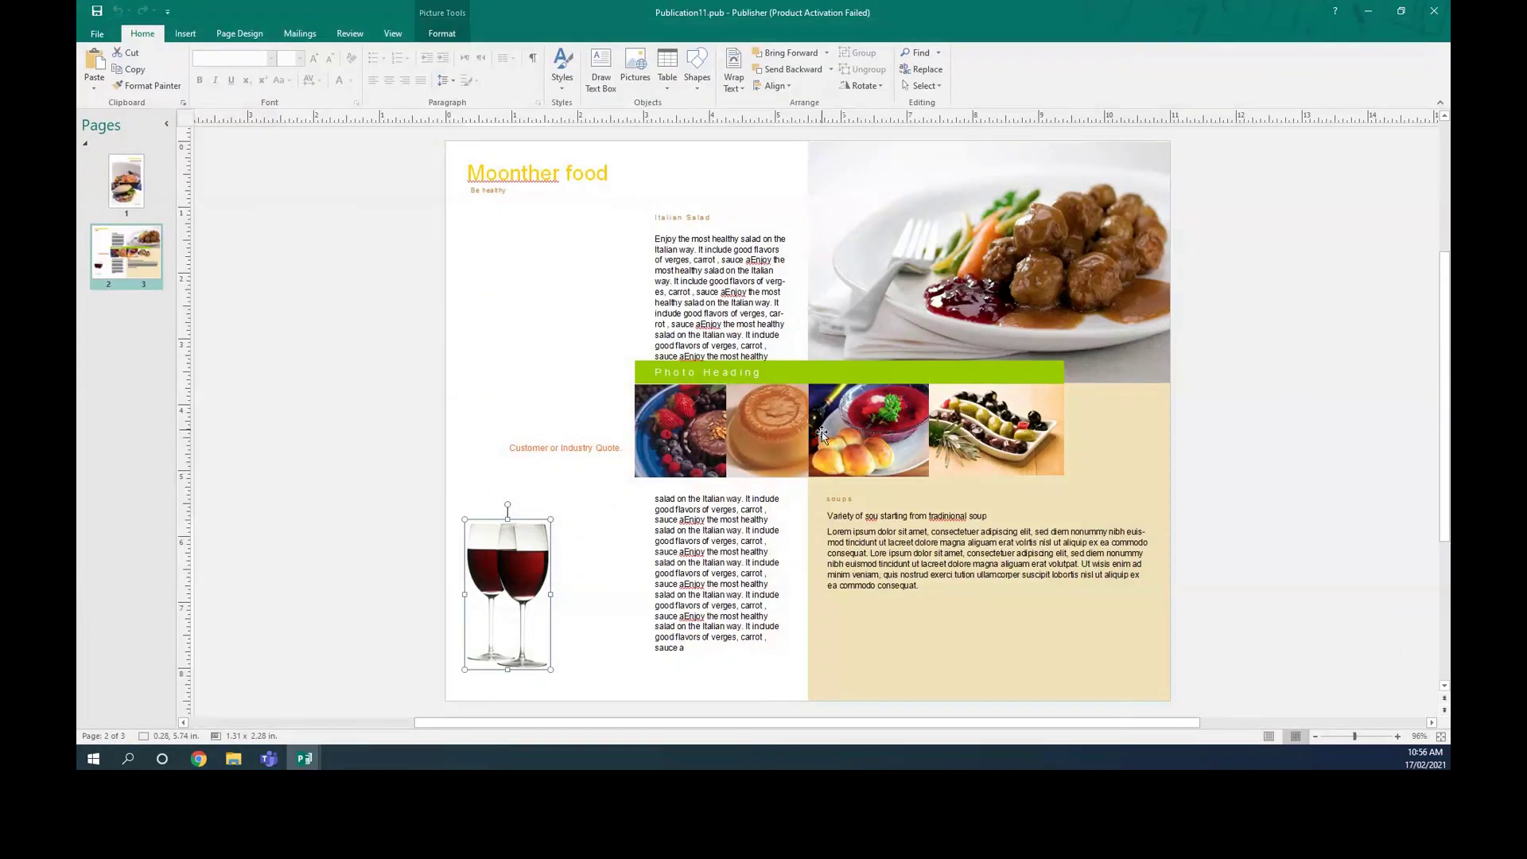
left_click(842, 431)
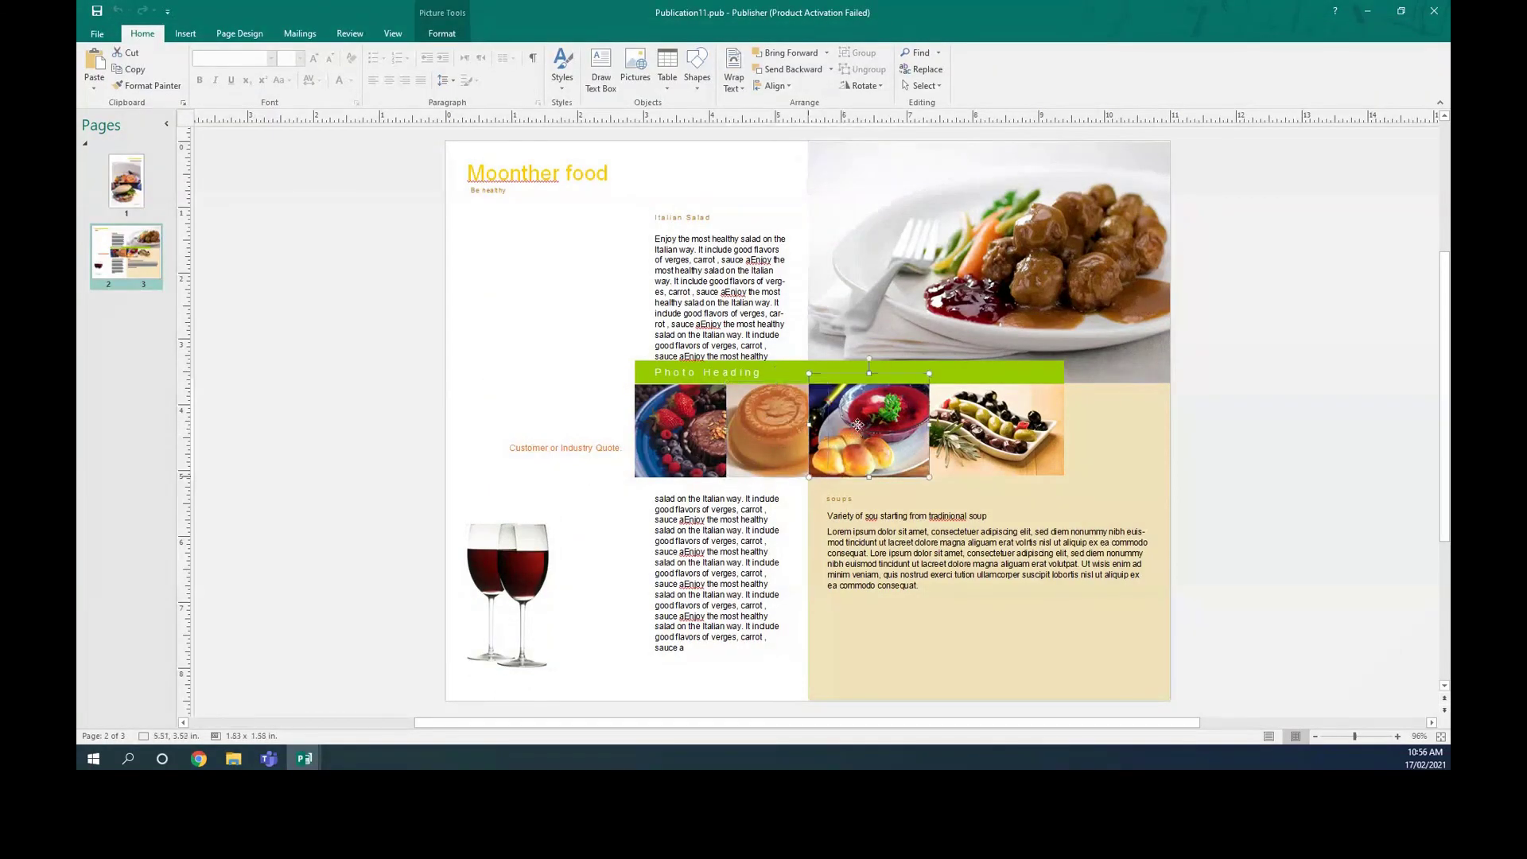
left_click(962, 429)
left_click(683, 422)
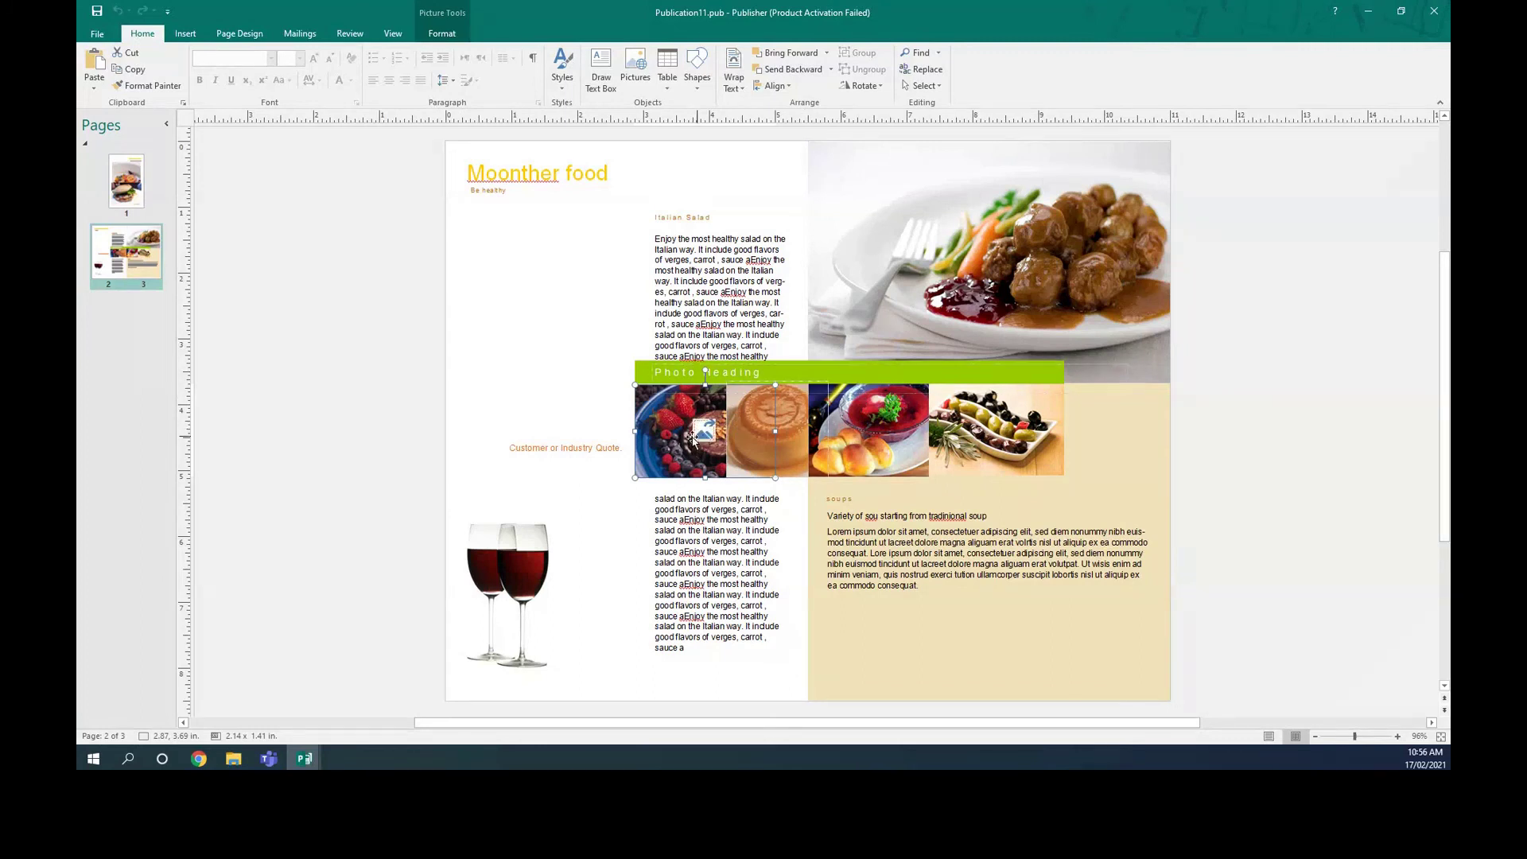
Step: Replace the berry dessert picture in the photo strip with the orange drink photo from a Bing image search for "drink"
right_click(677, 434)
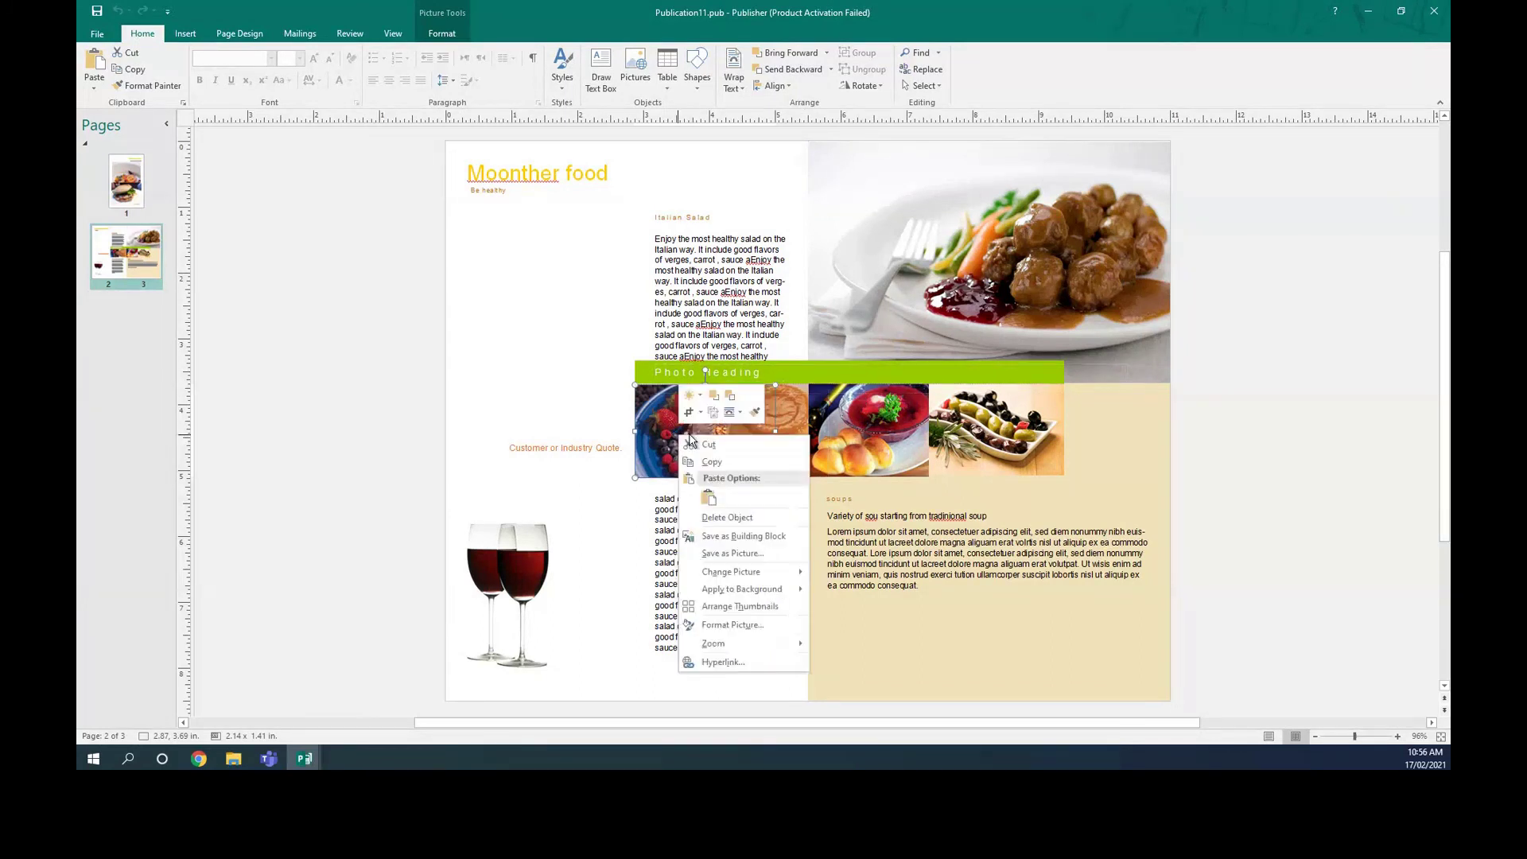
key("Escape")
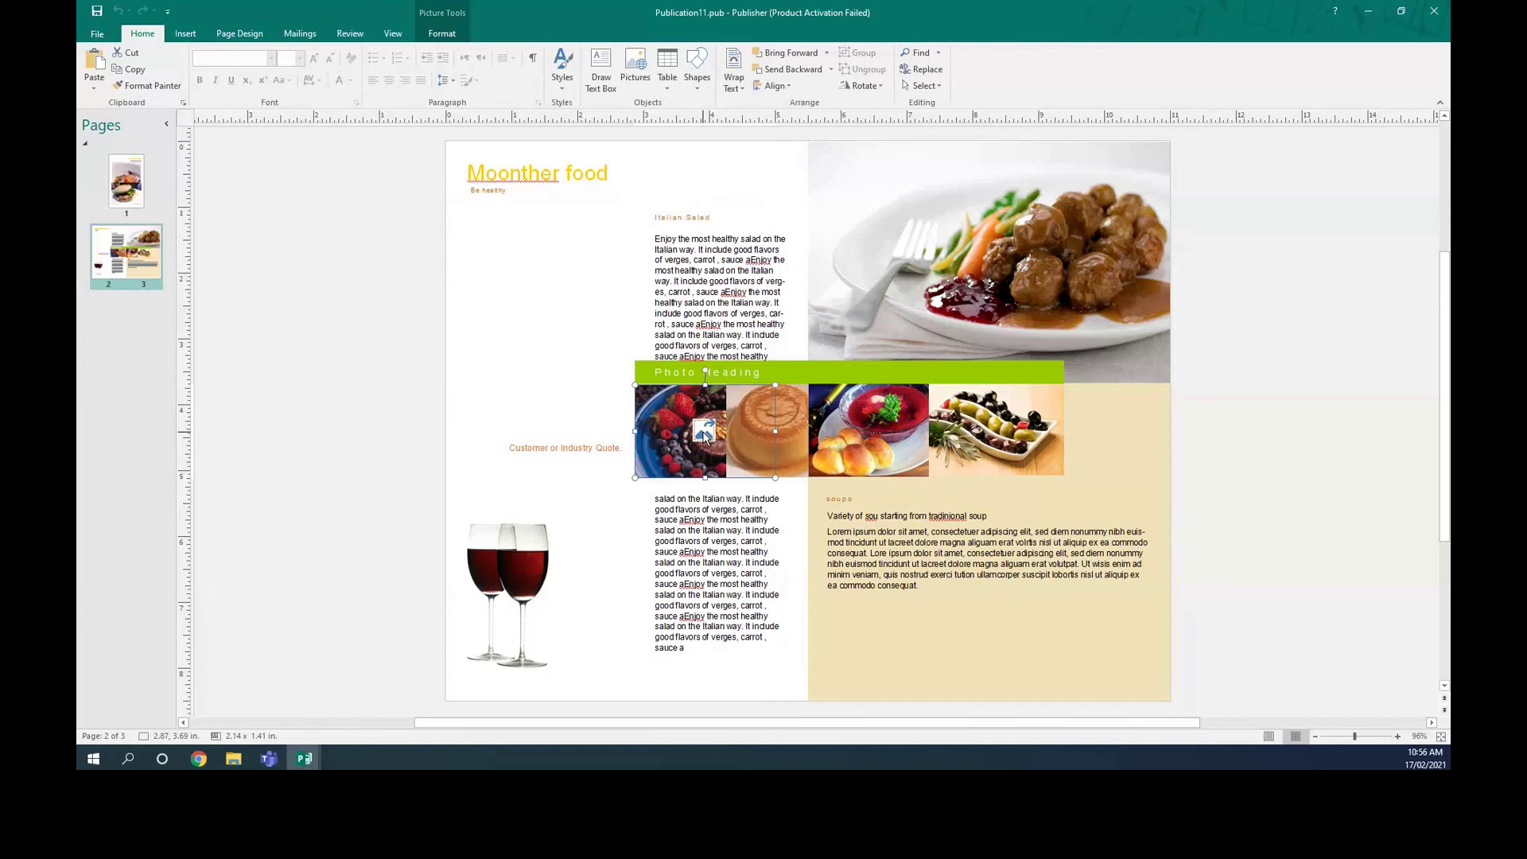
double_click(708, 433)
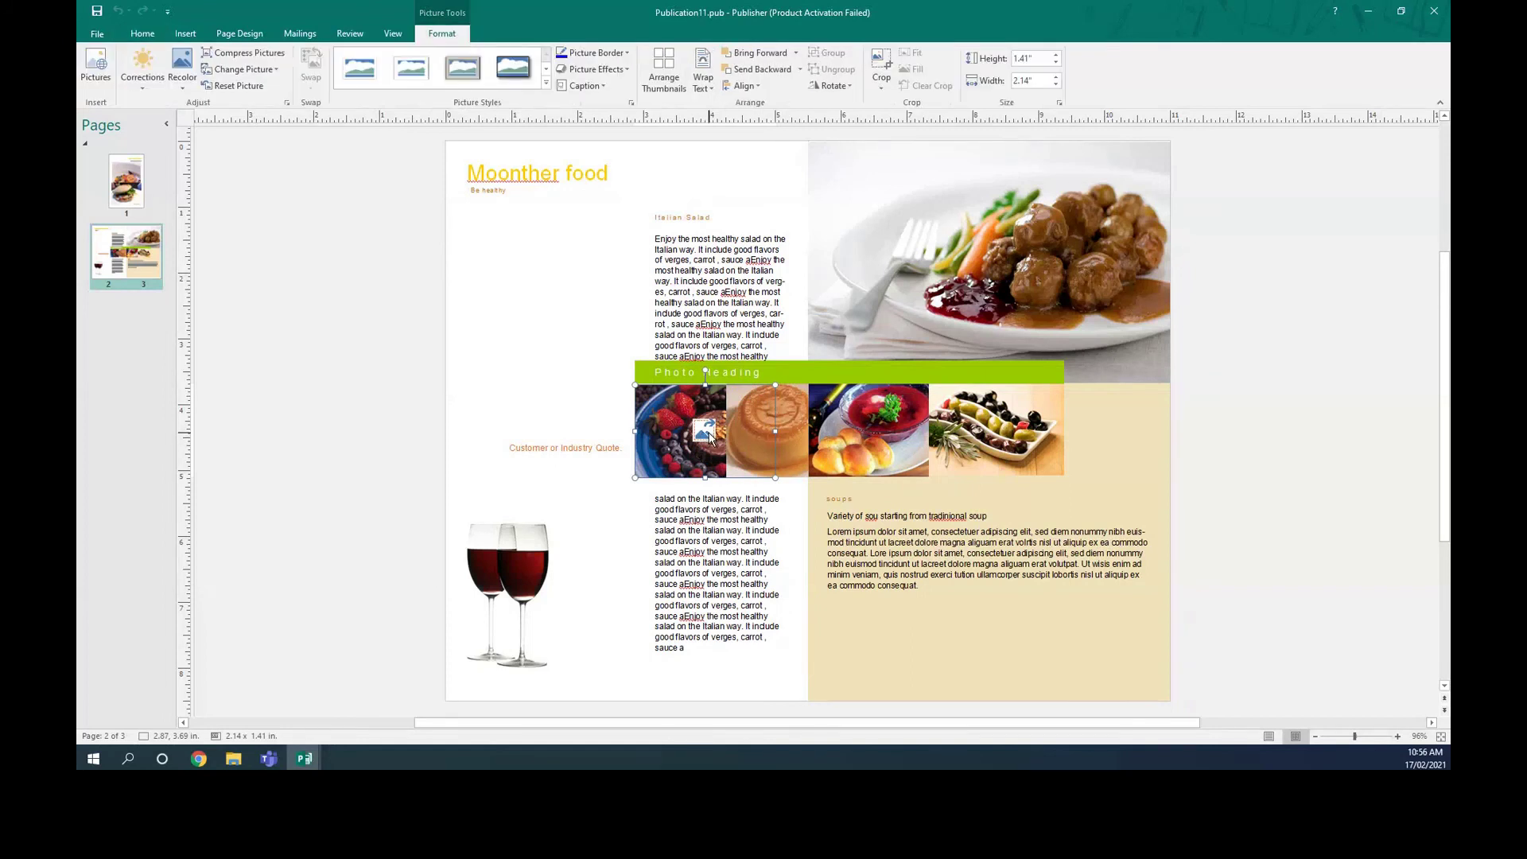
left_click(246, 70)
left_click(255, 88)
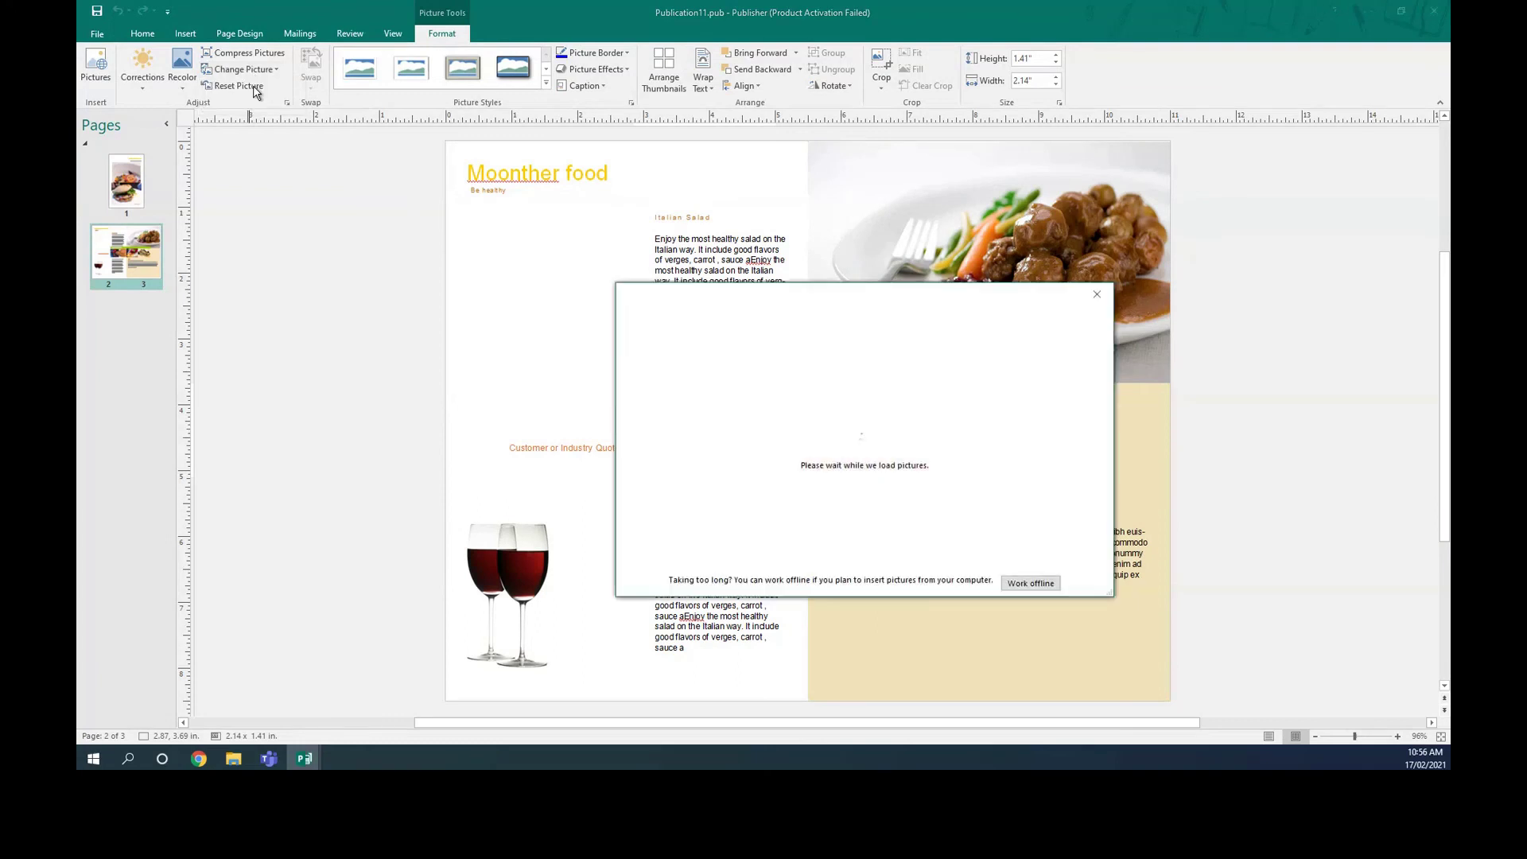
left_click(946, 411)
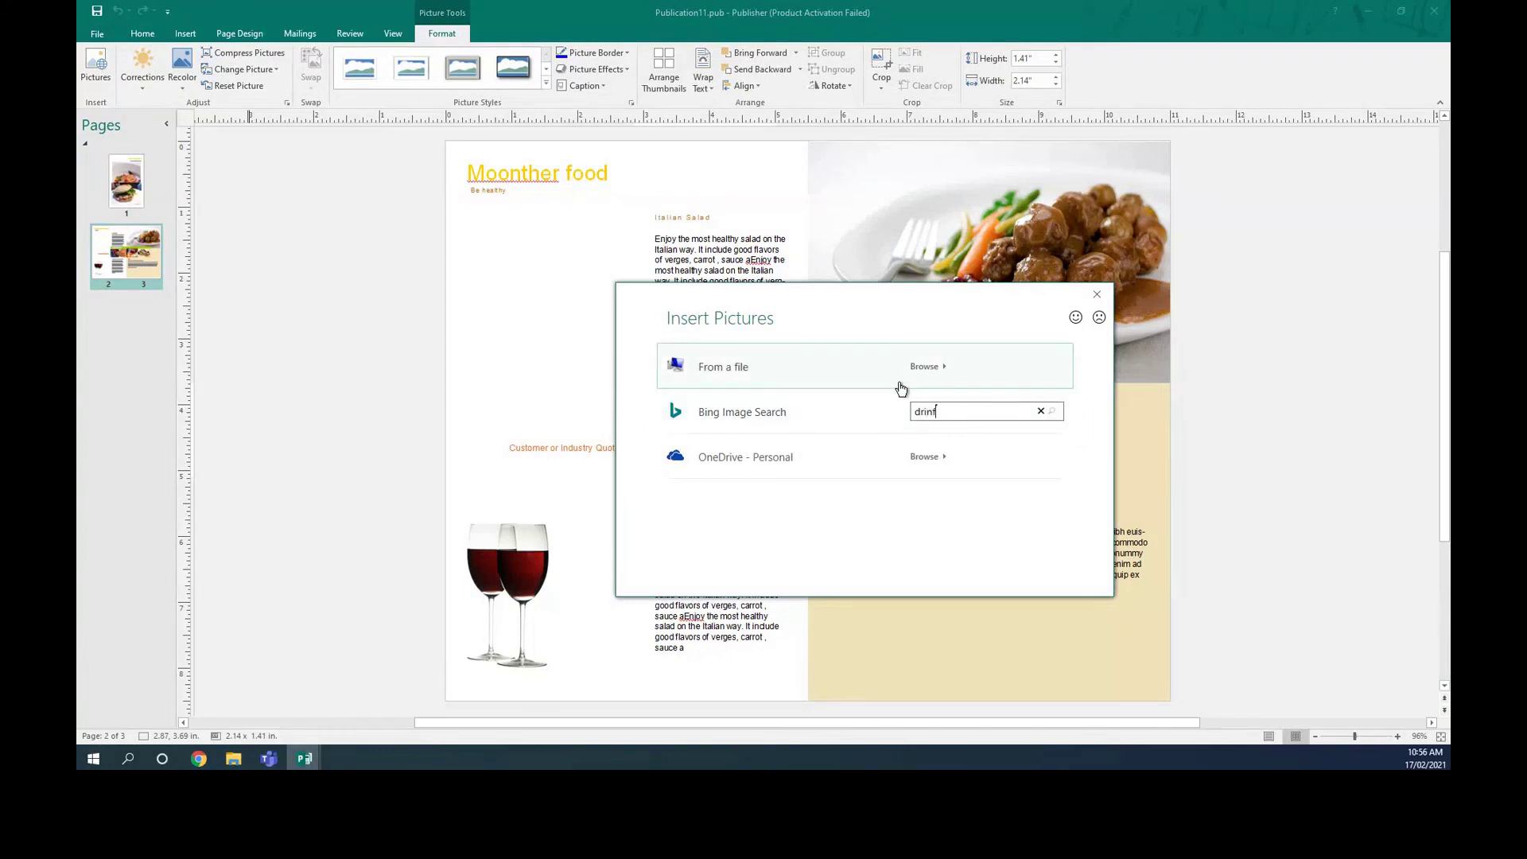
type("drink")
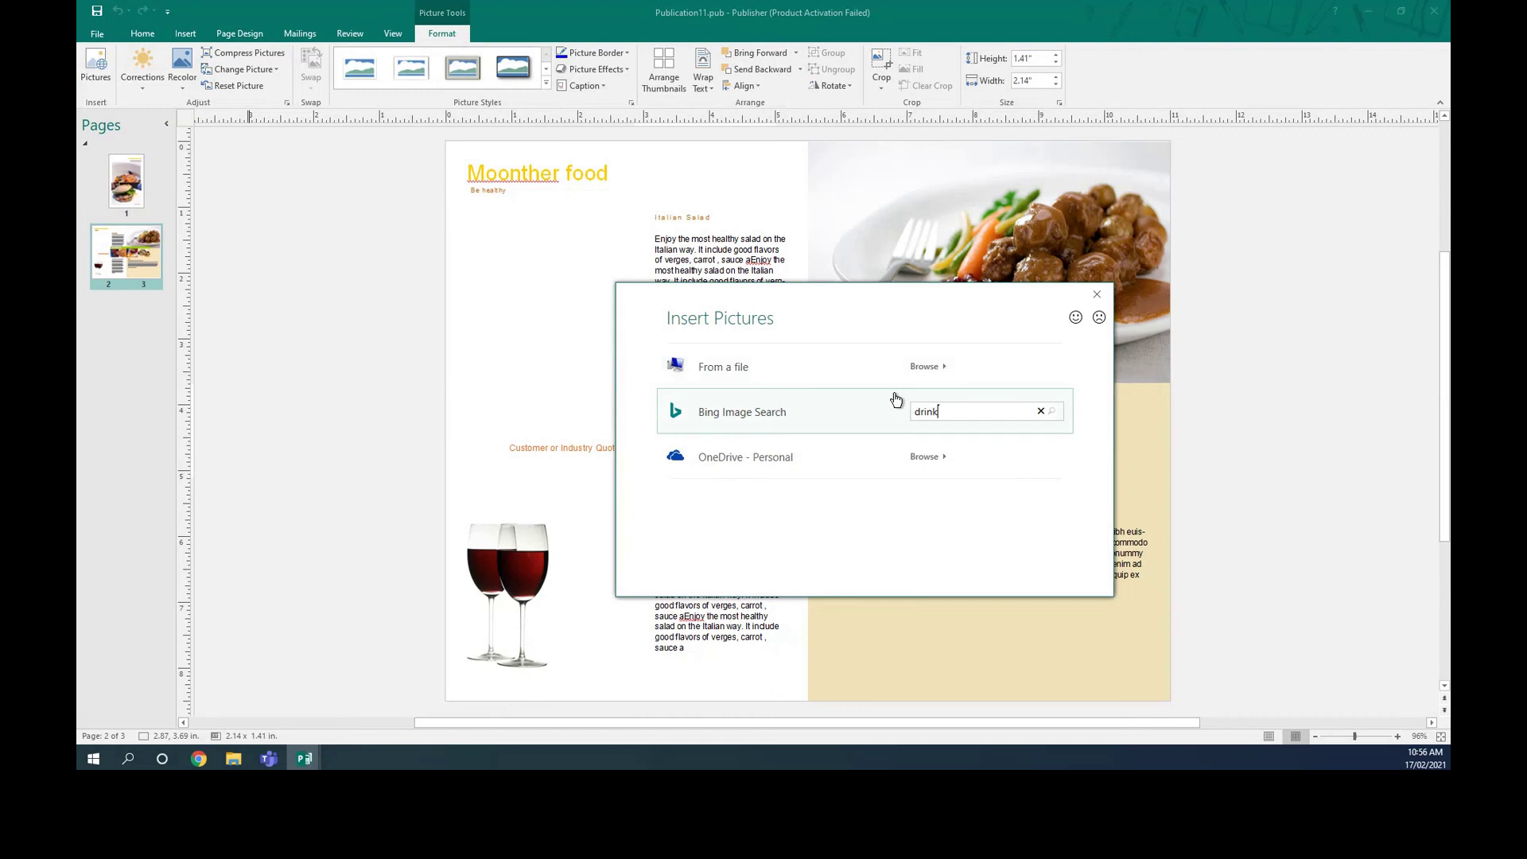
key("Return")
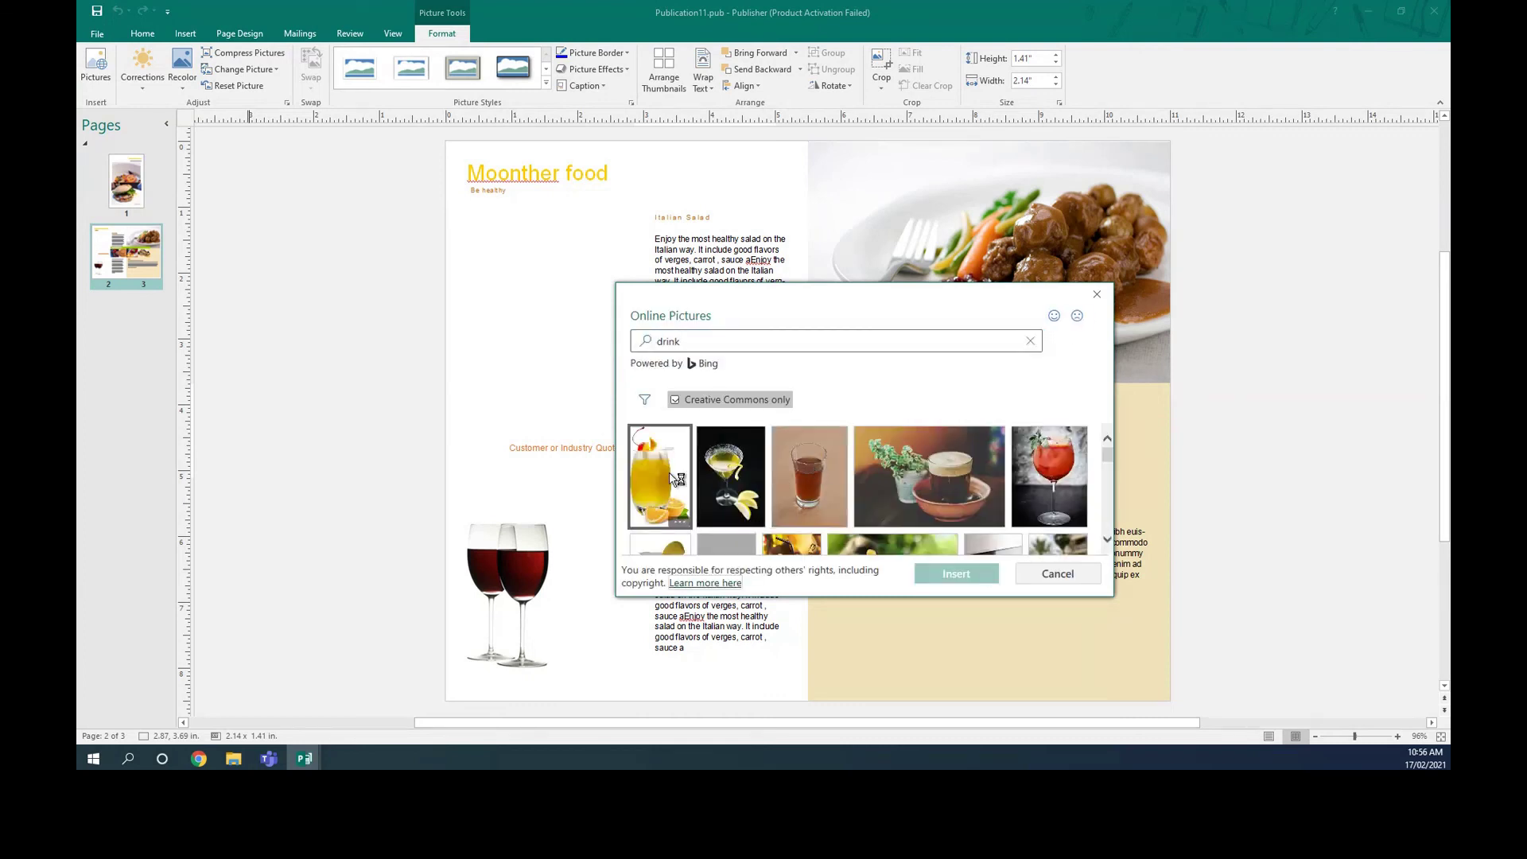
left_click(670, 470)
left_click(950, 571)
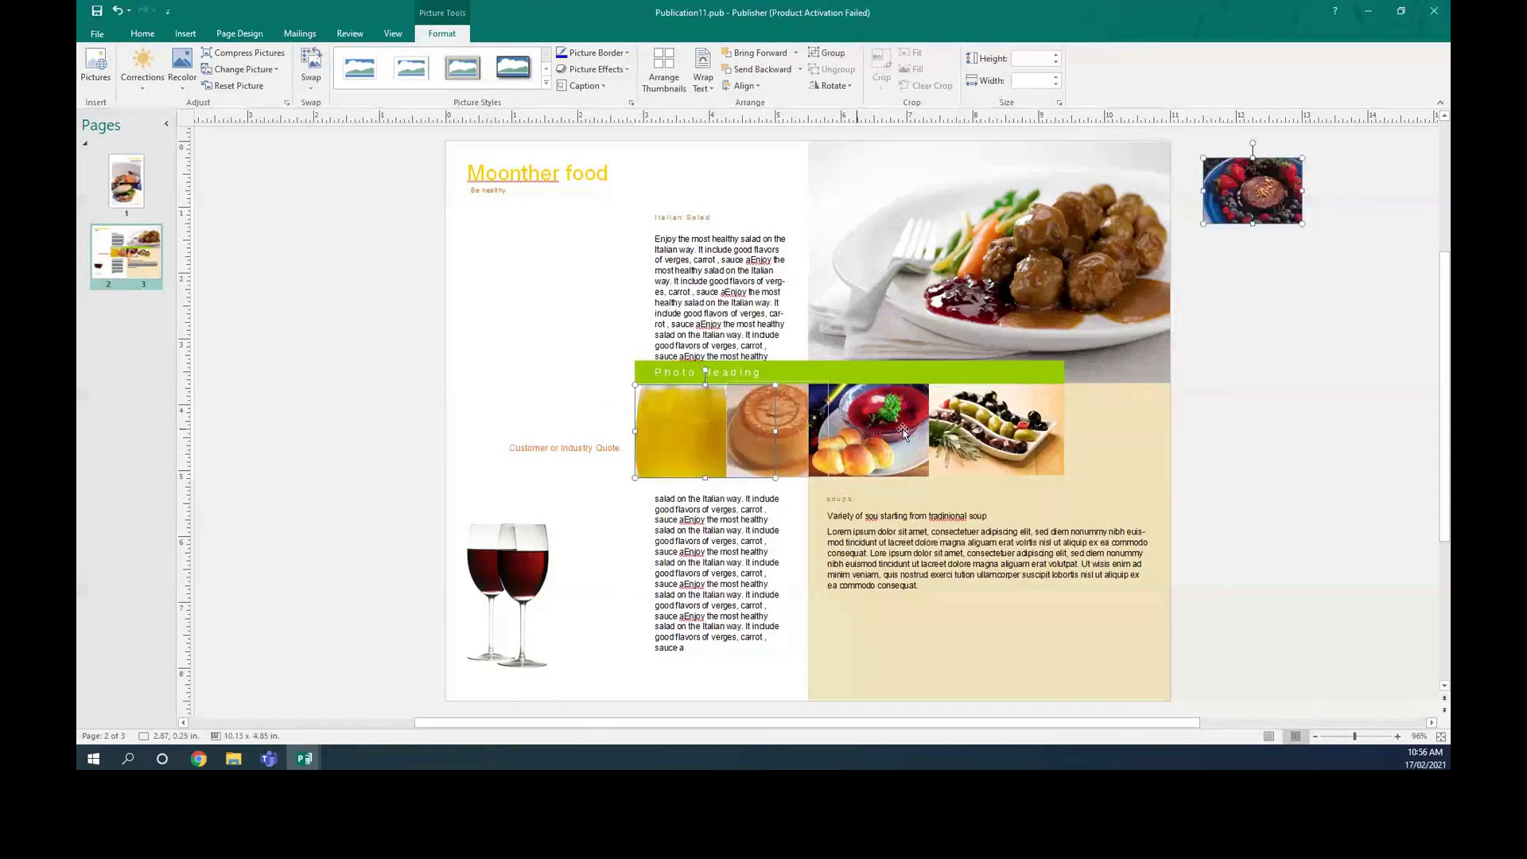
Step: Replace the olives picture at the end of the photo strip with the first photo from a Bing image search for "salad"
left_click(984, 425)
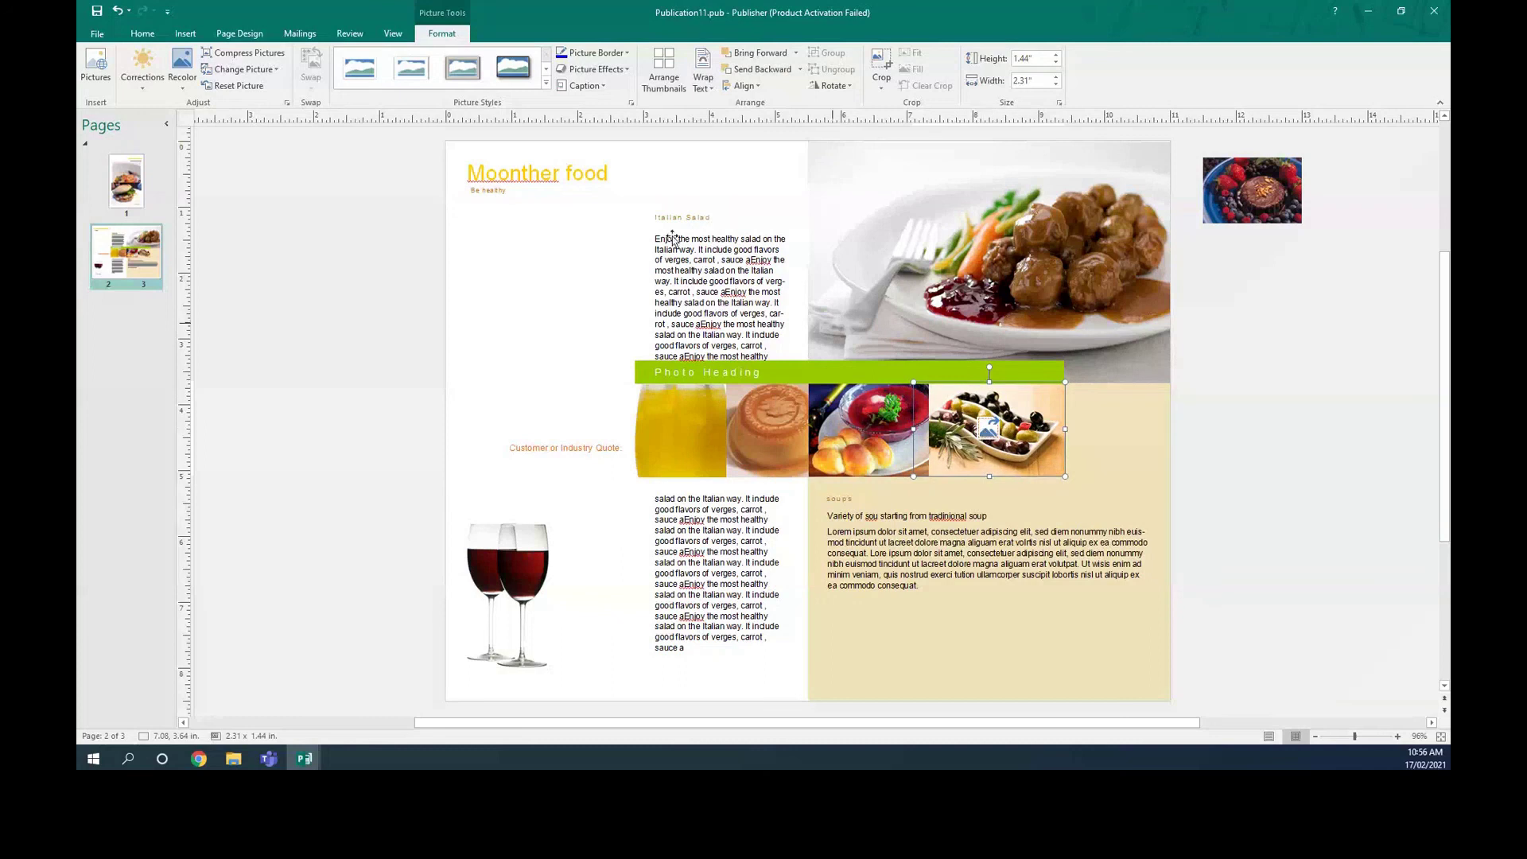
left_click(243, 69)
left_click(255, 87)
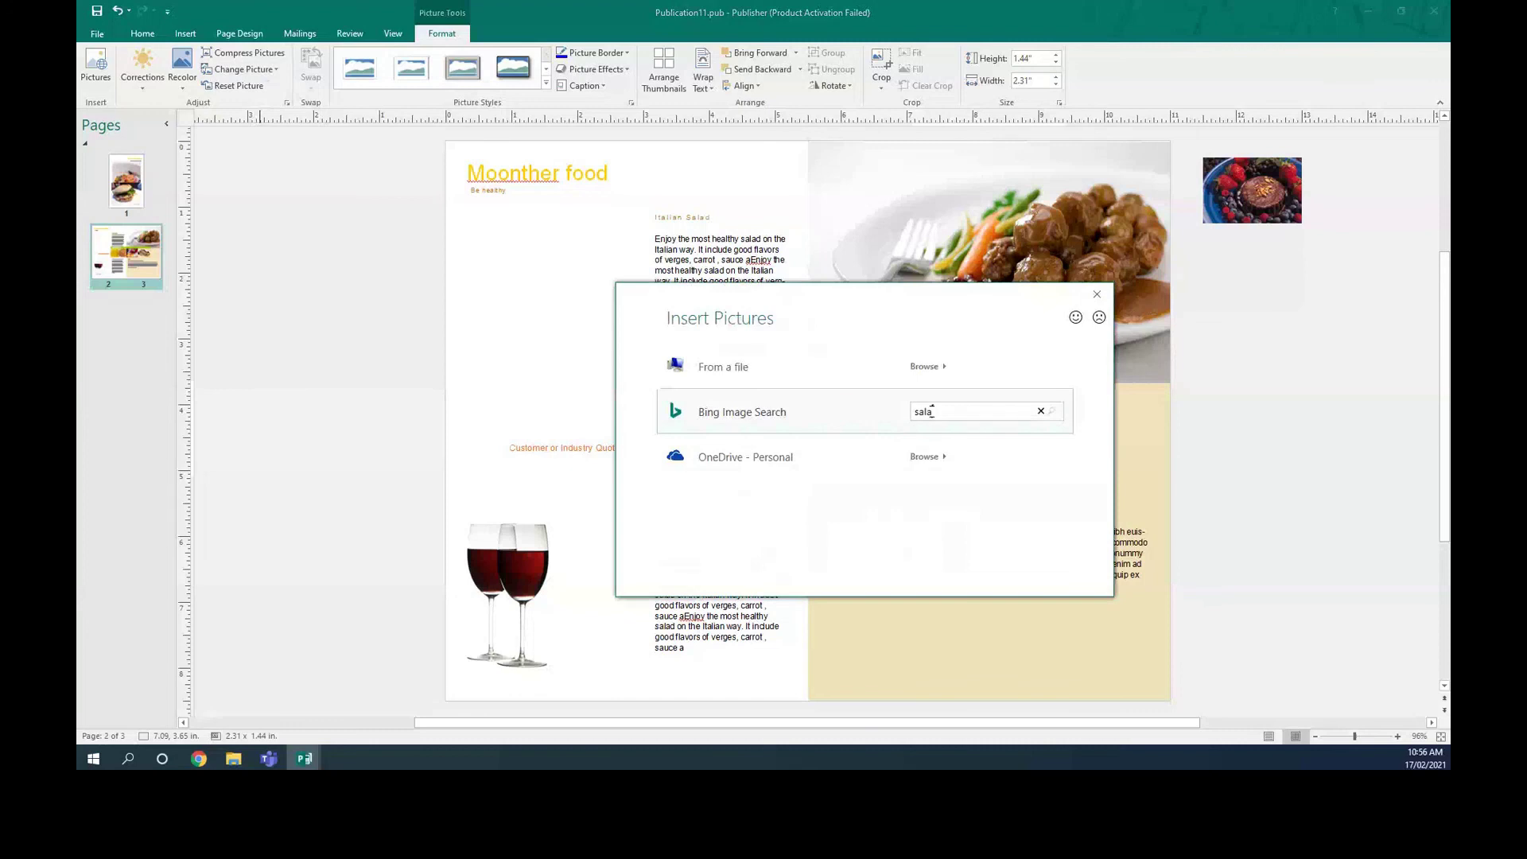
key("Return")
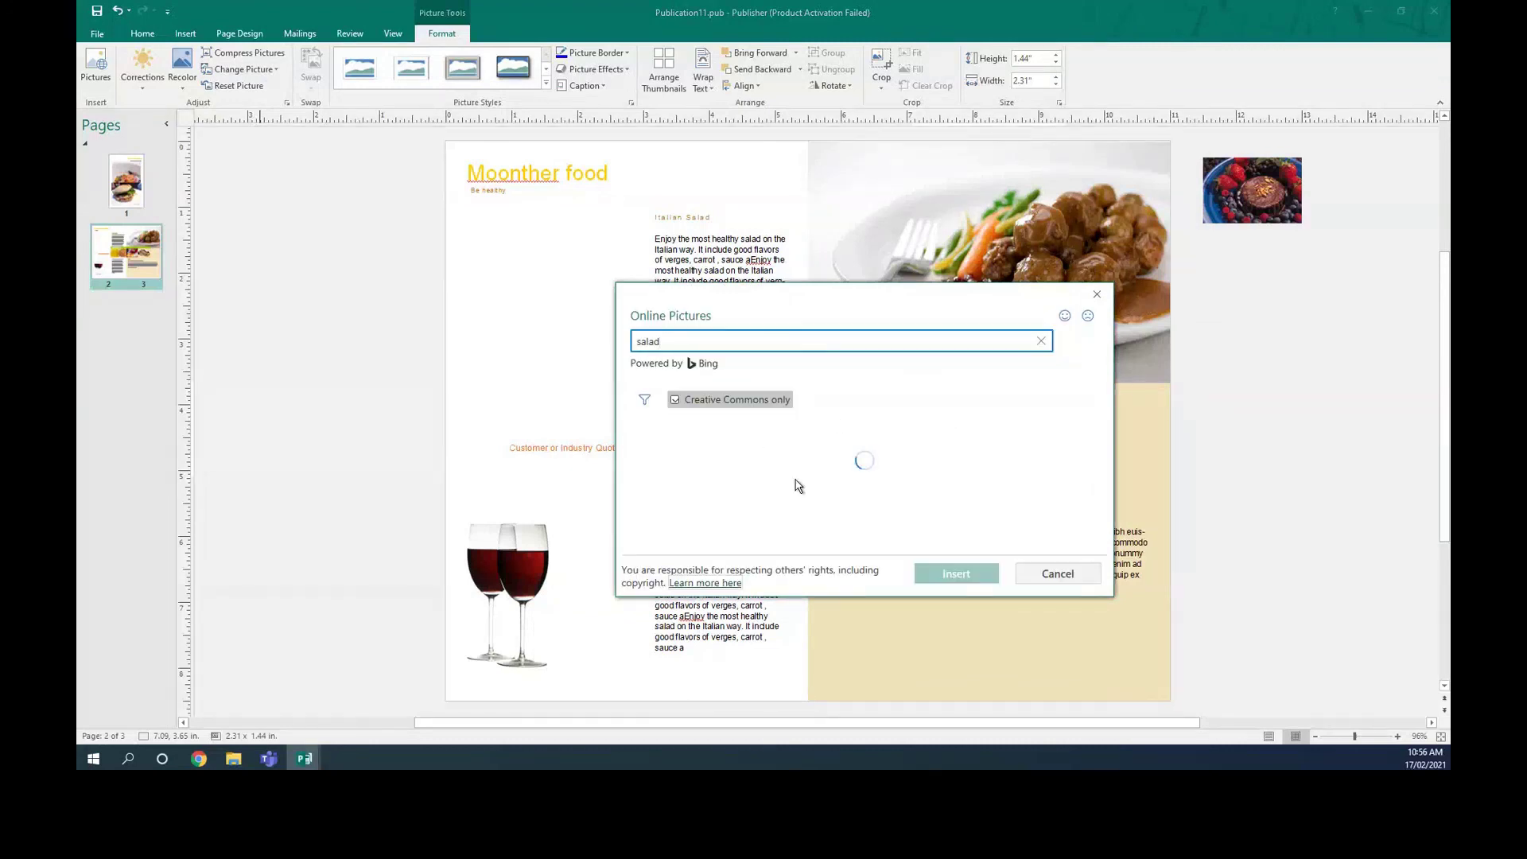
left_click(703, 465)
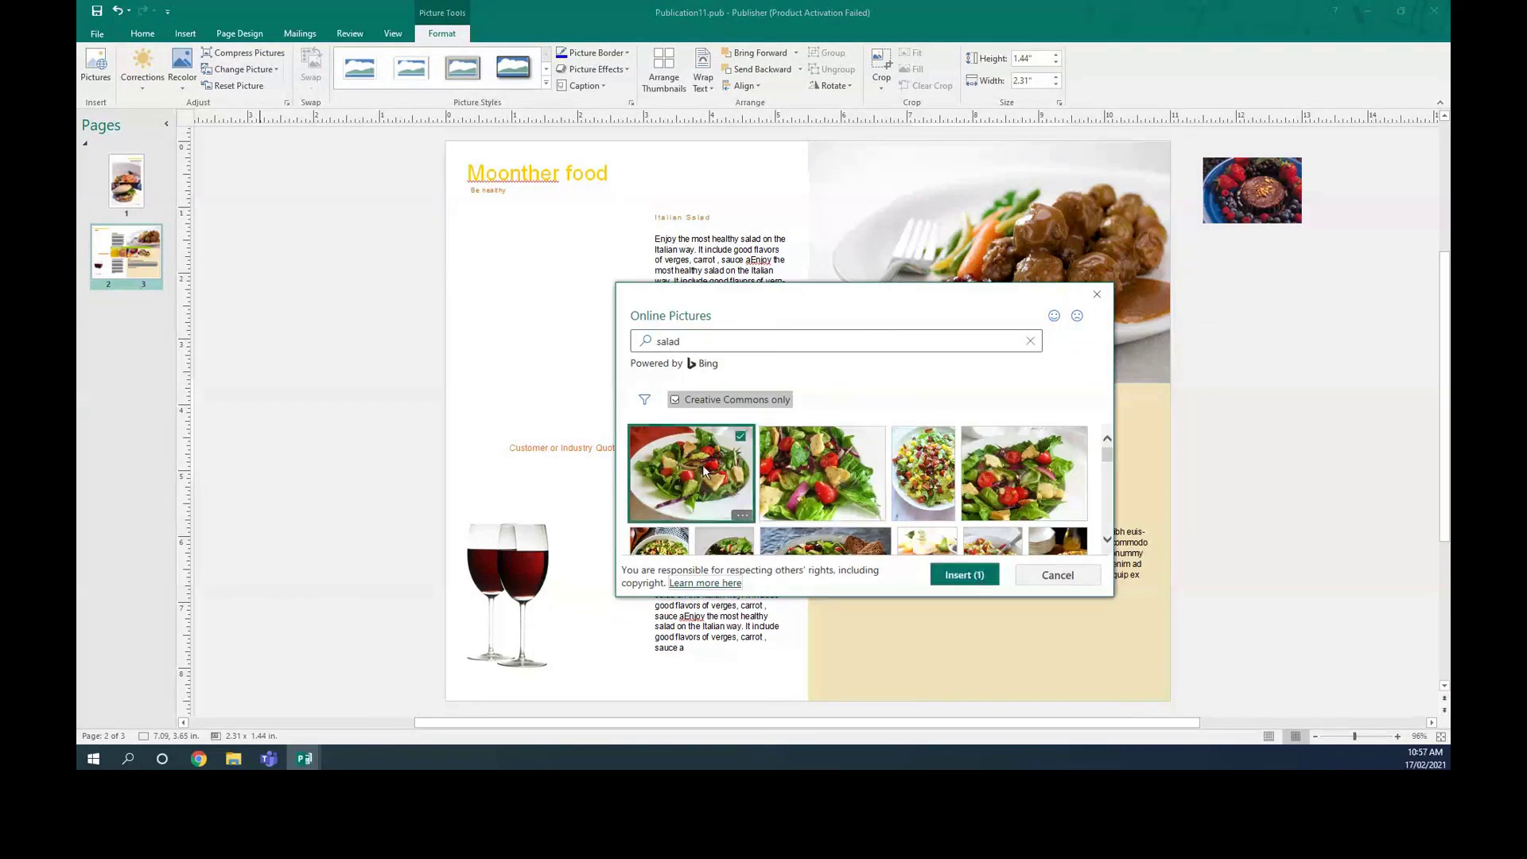
left_click(962, 574)
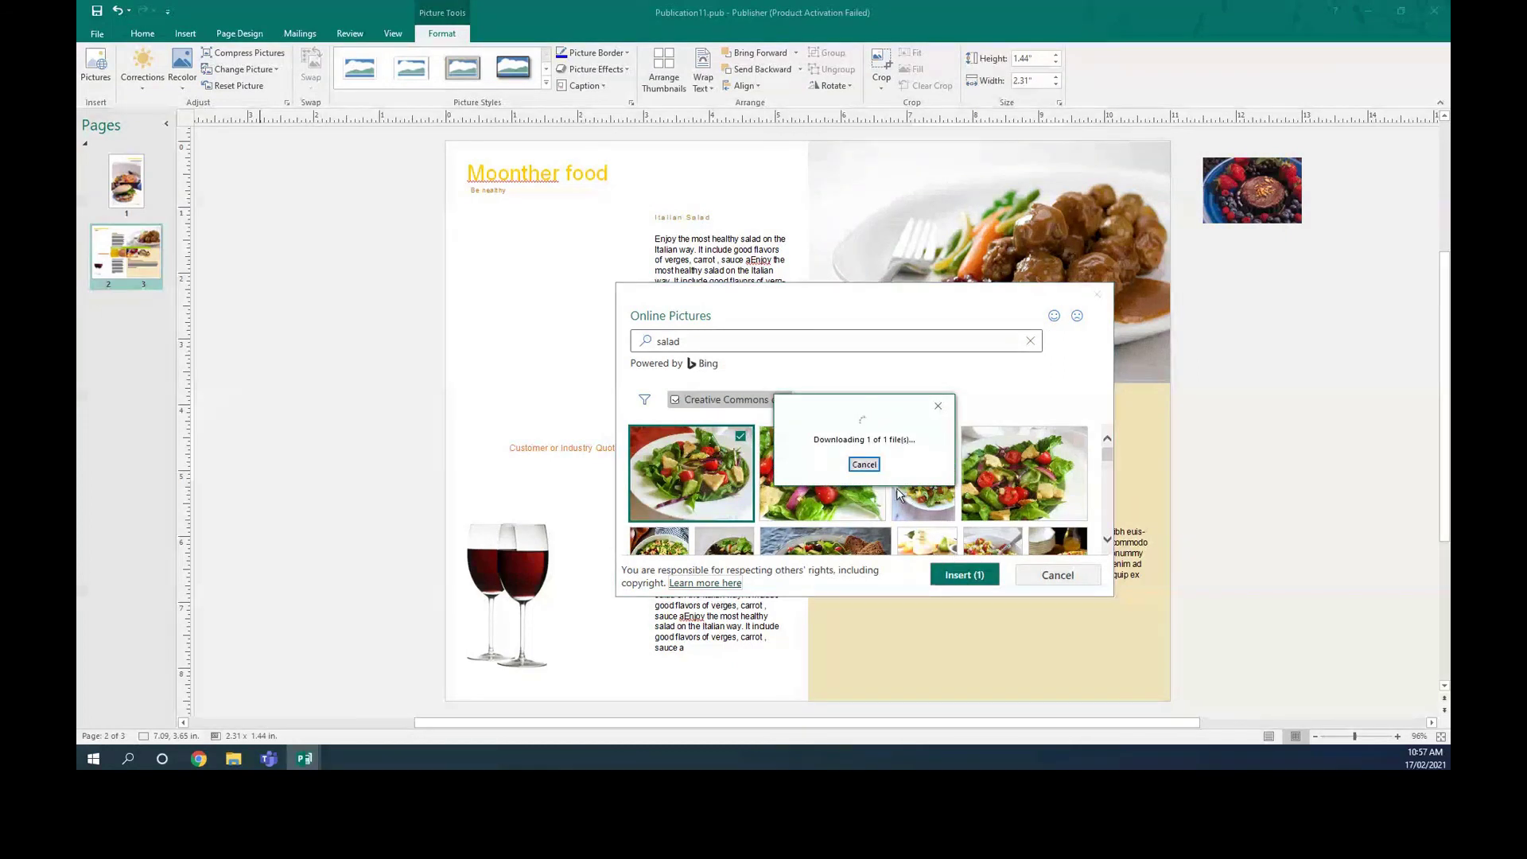
left_click(1117, 459)
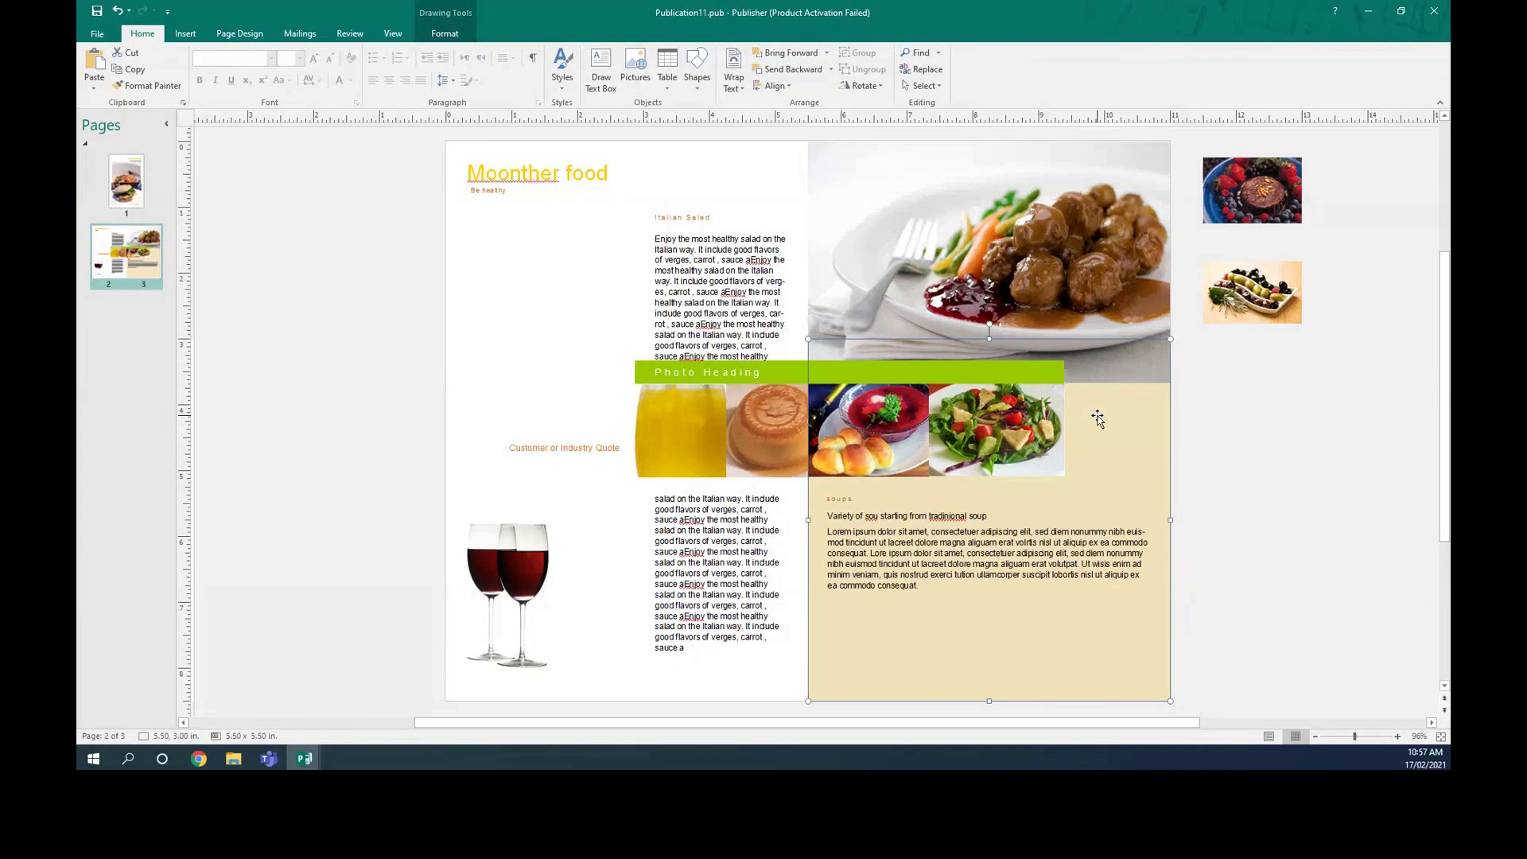
left_click(392, 390)
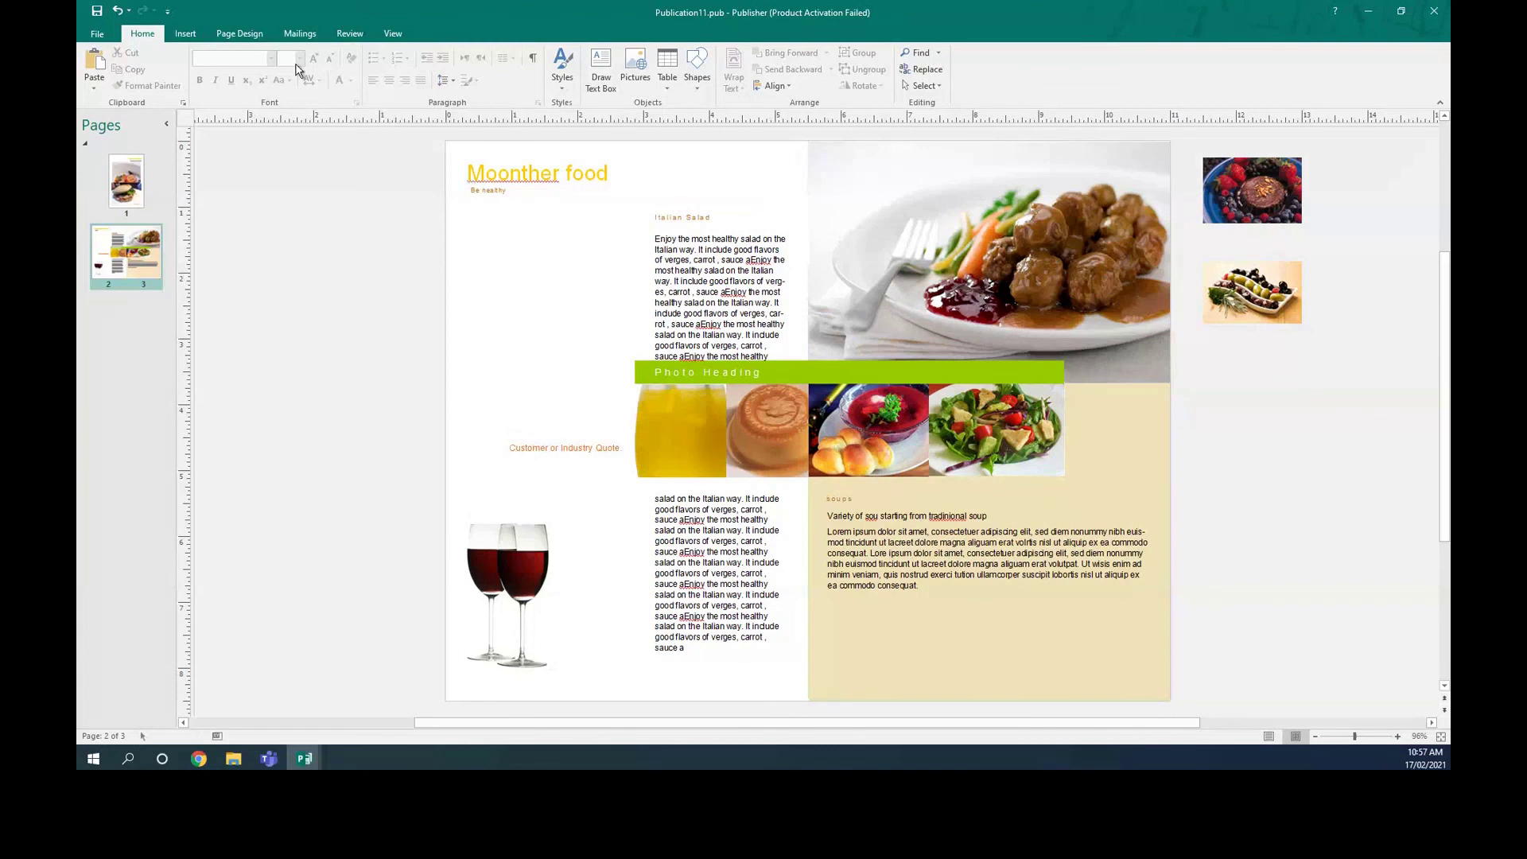
Step: Draw an oval about 2.43 × 2.78 in in the empty area below the "Be healthy" tagline
left_click(185, 34)
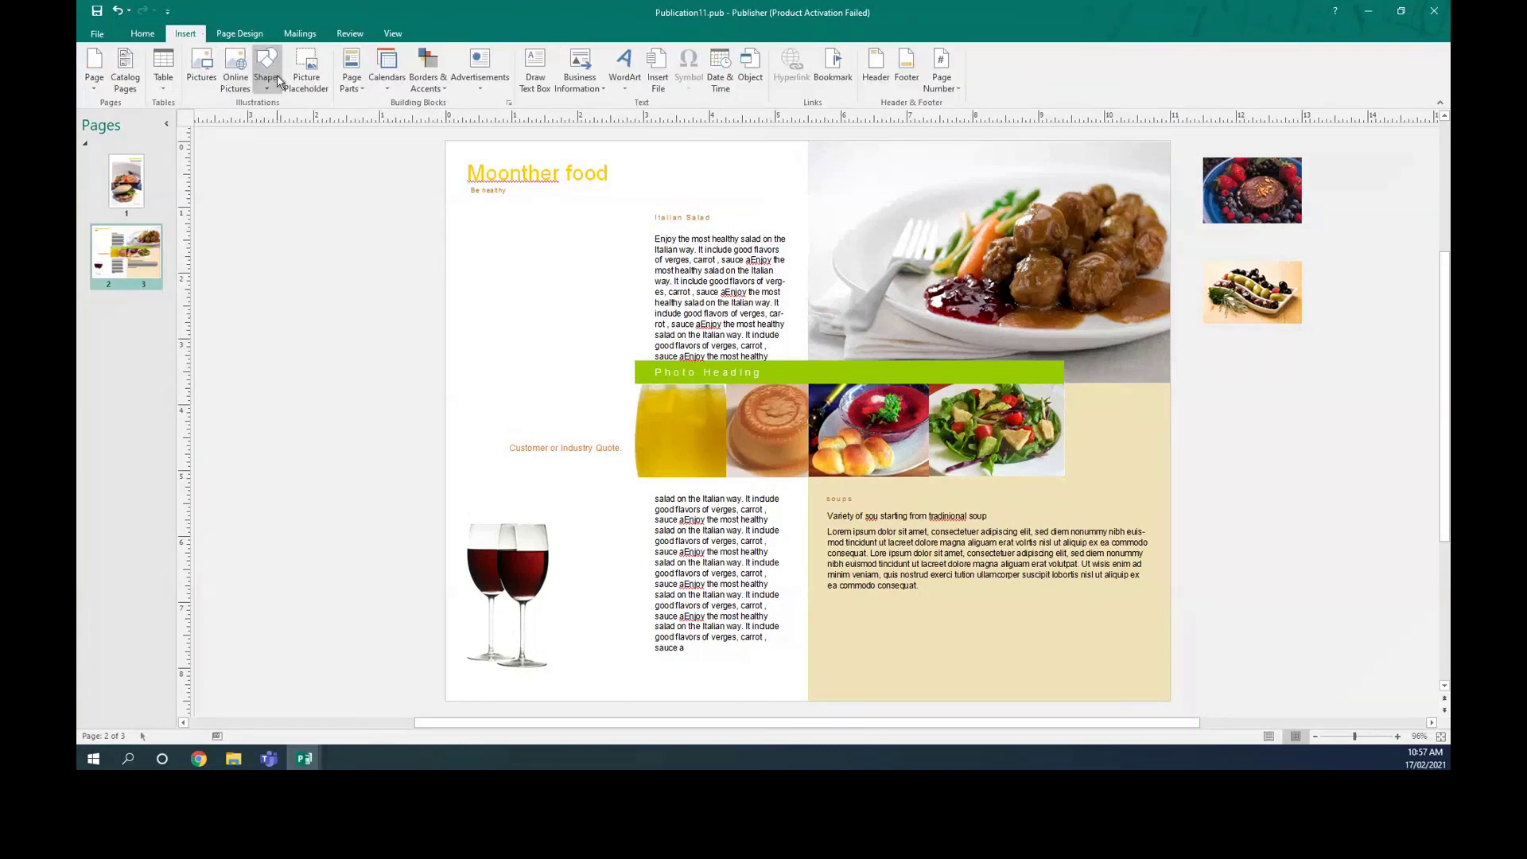
left_click(268, 83)
left_click(318, 118)
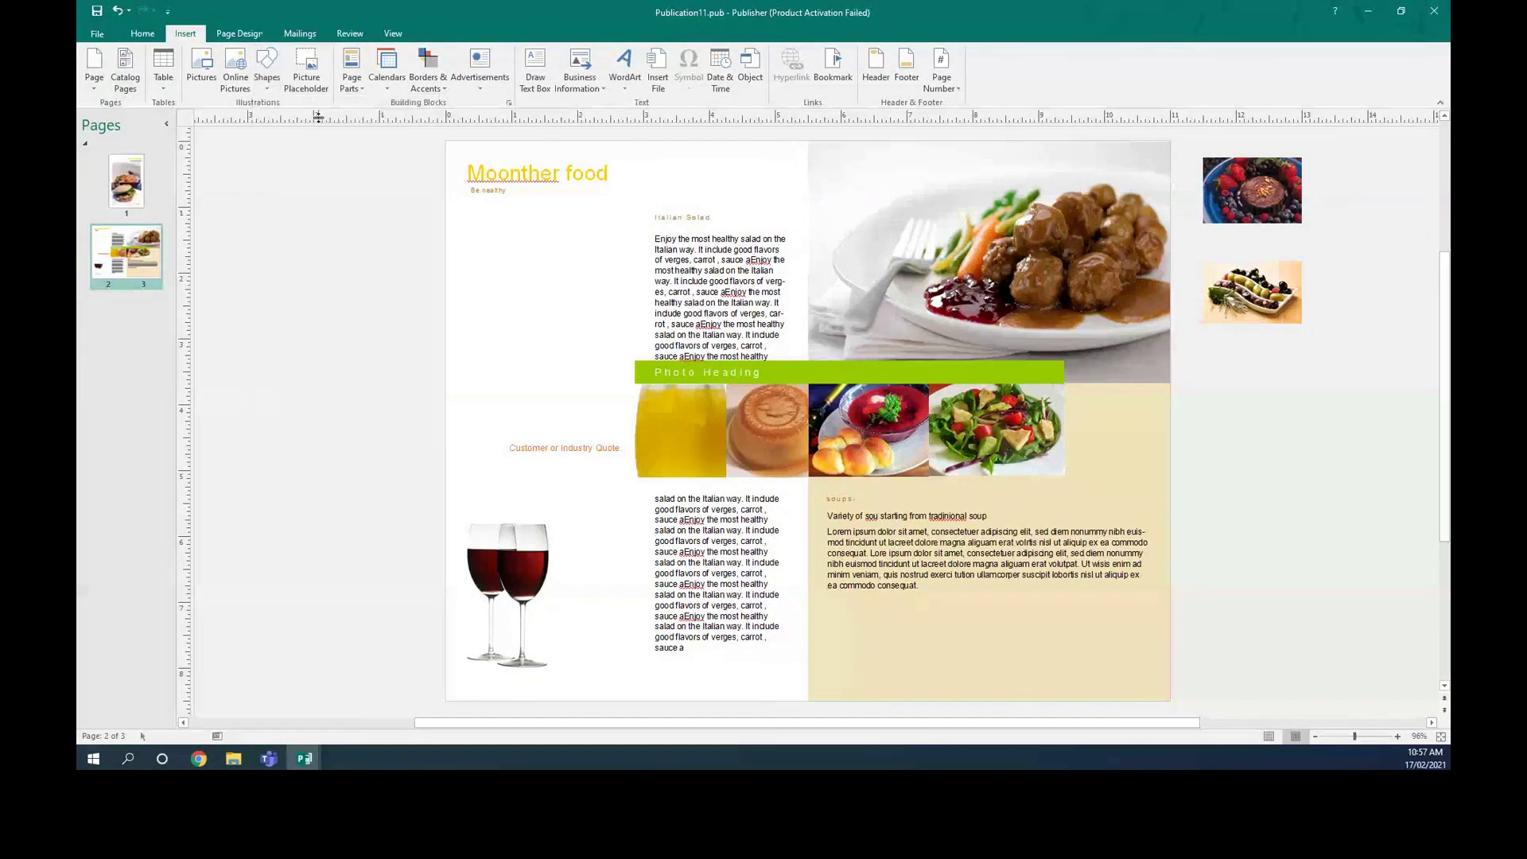
mouse_move(467, 223)
left_mouse_down()
mouse_move(479, 326)
mouse_move(629, 403)
left_mouse_up()
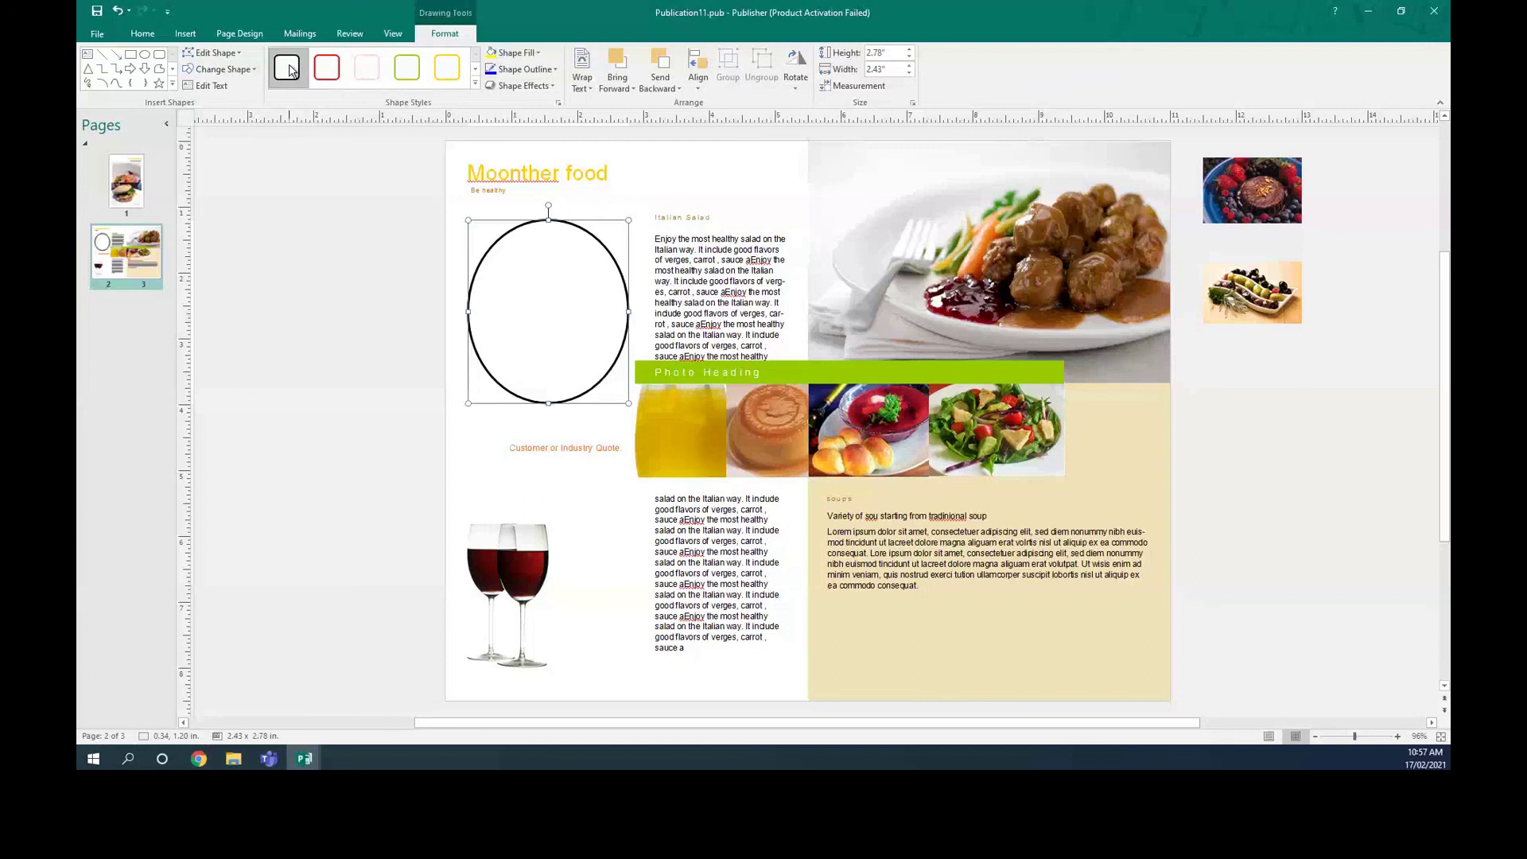
Step: Insert the rice dish photo with the red background from a Bing search for "oman food" and place it over the drawn oval
left_click(185, 33)
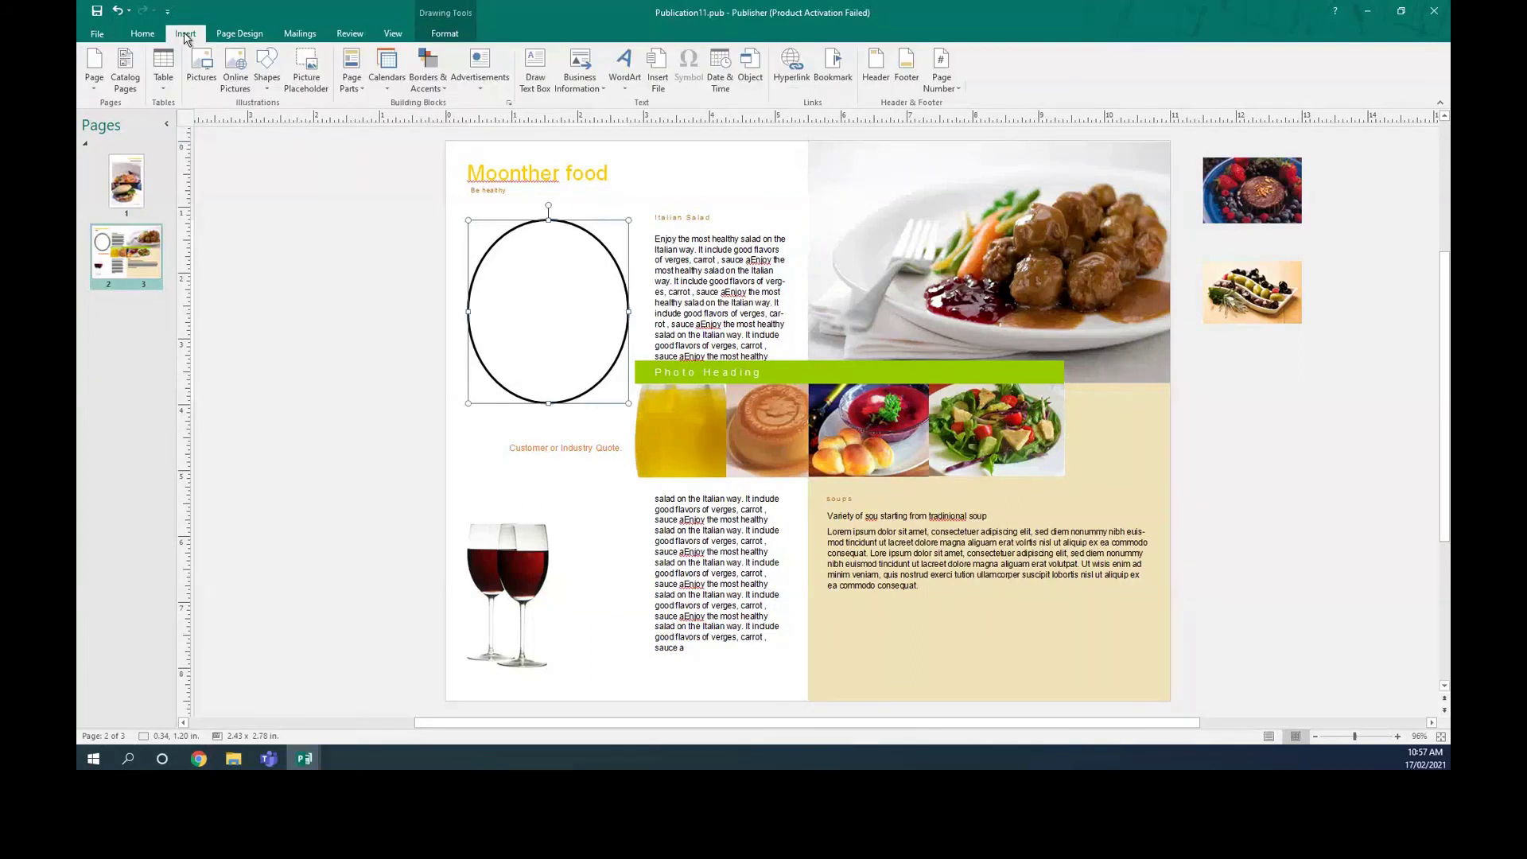
left_click(247, 91)
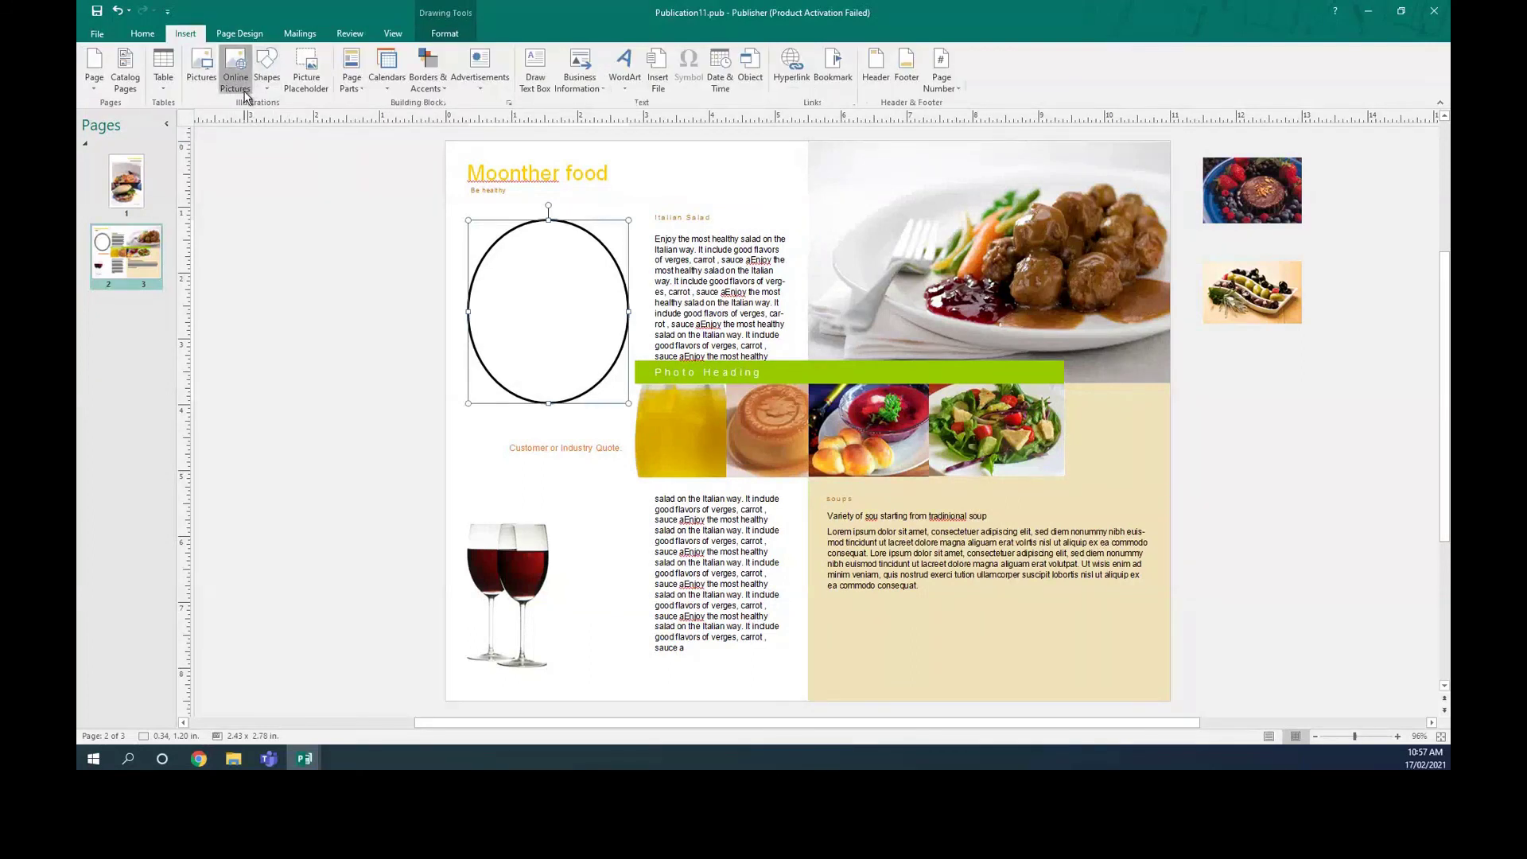
left_click(963, 367)
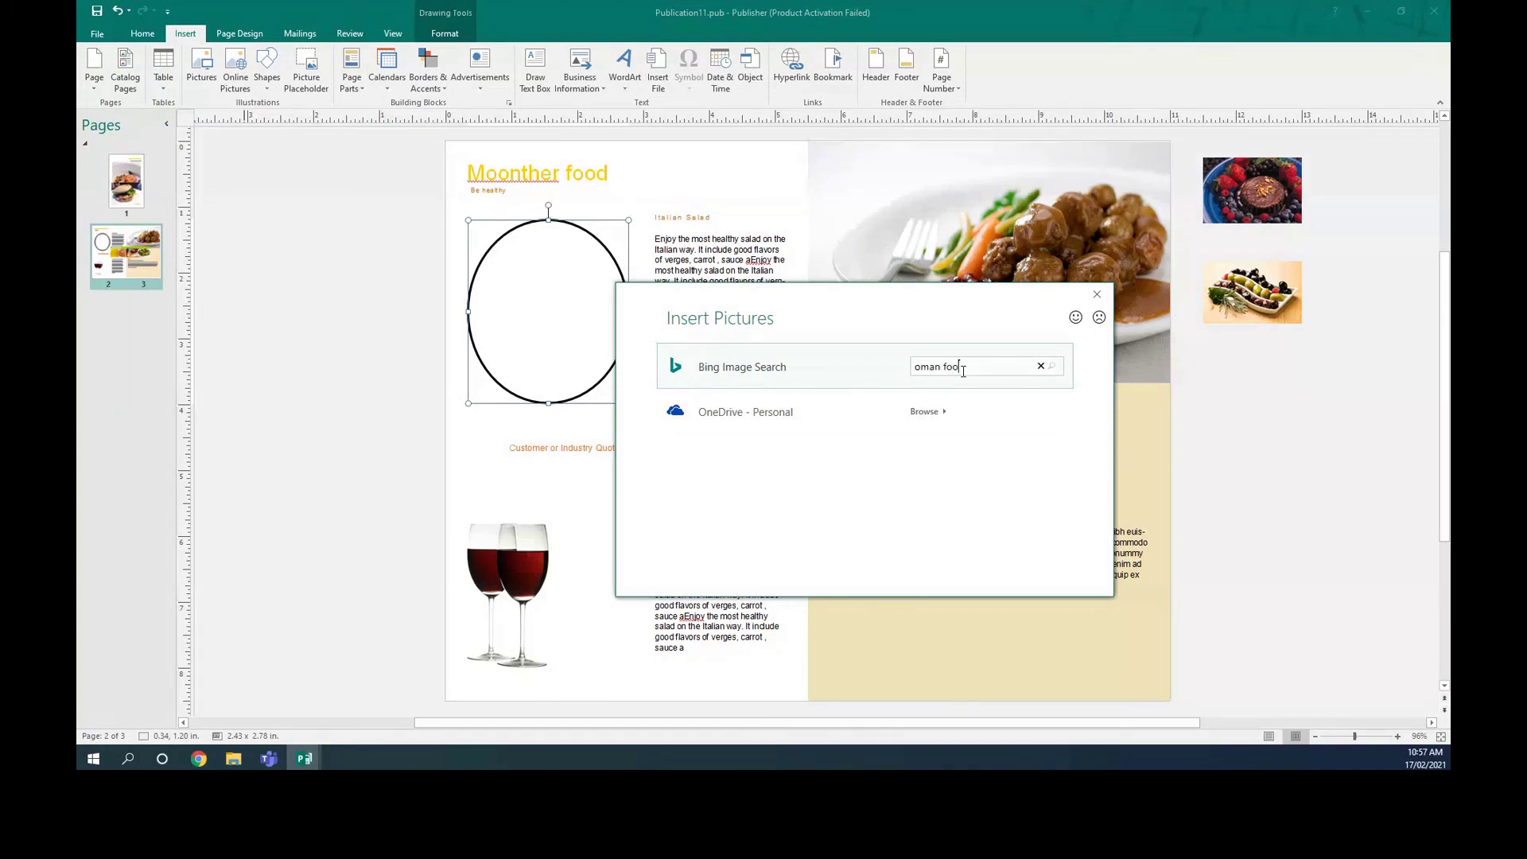
key("Return")
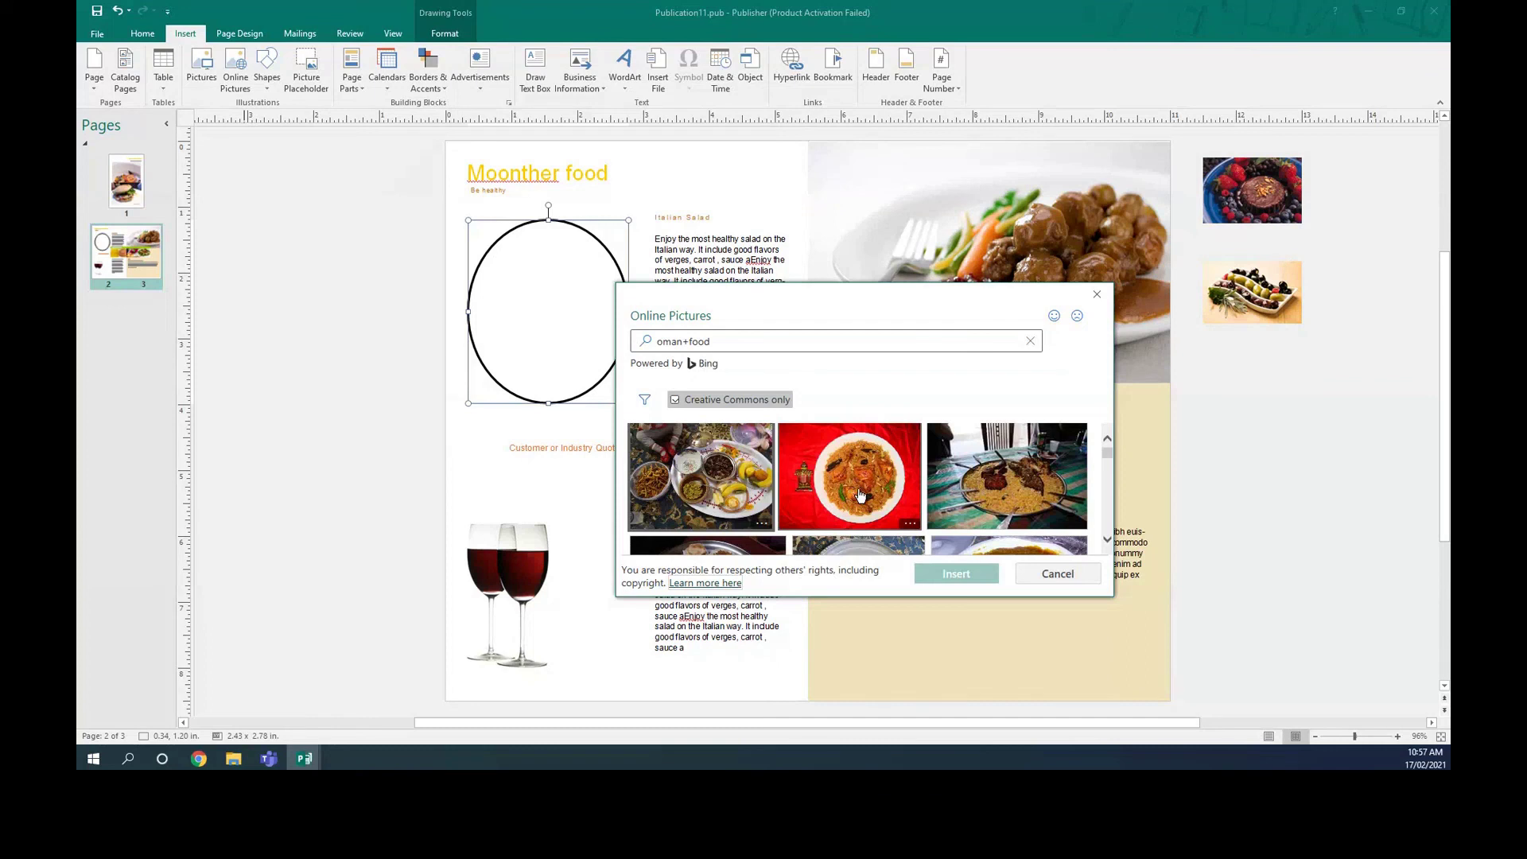
left_click(858, 491)
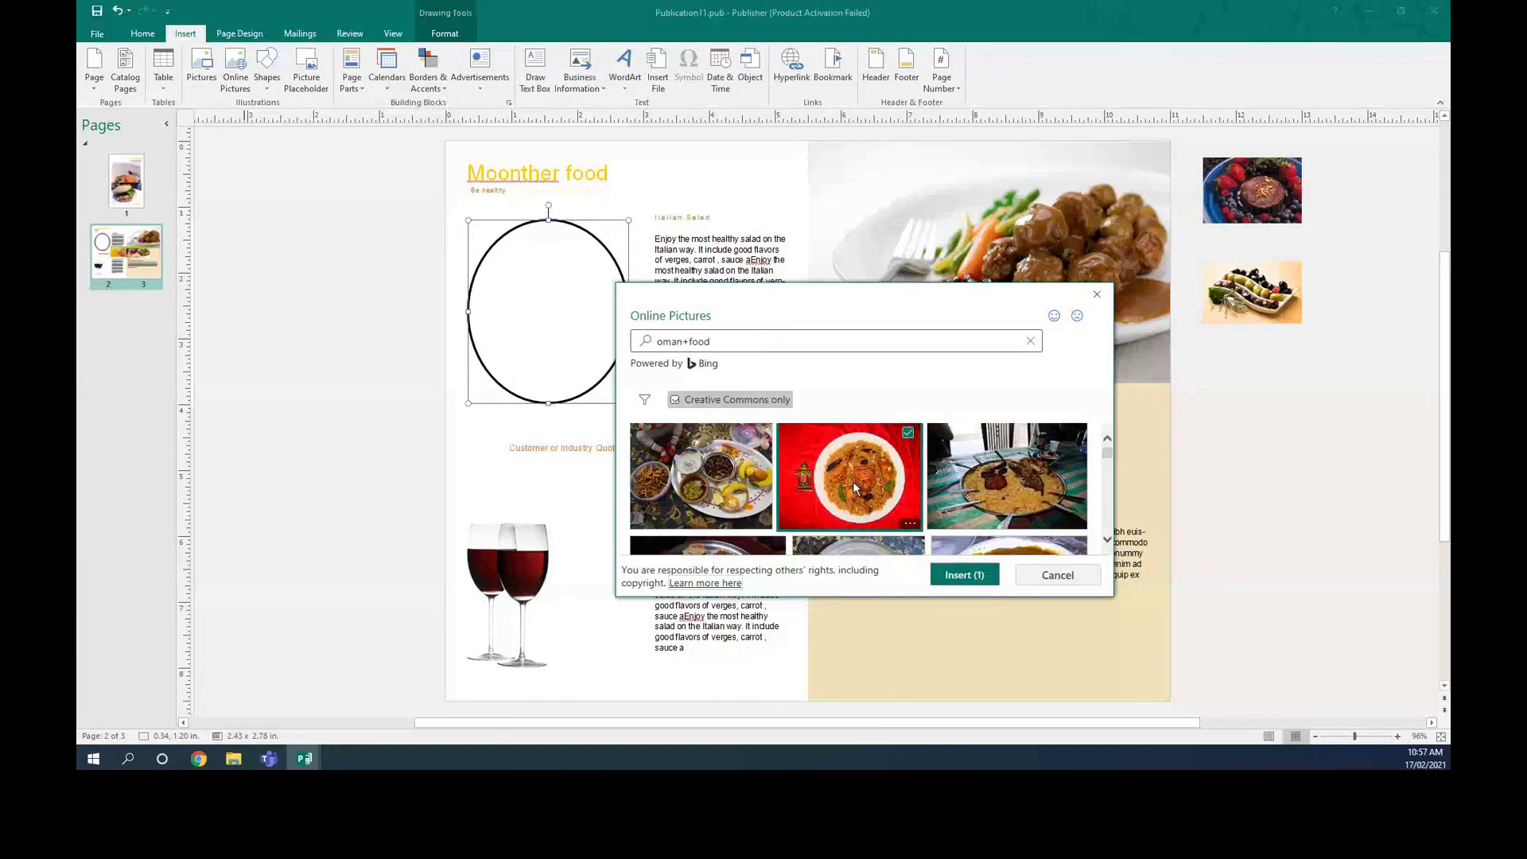
left_click(966, 579)
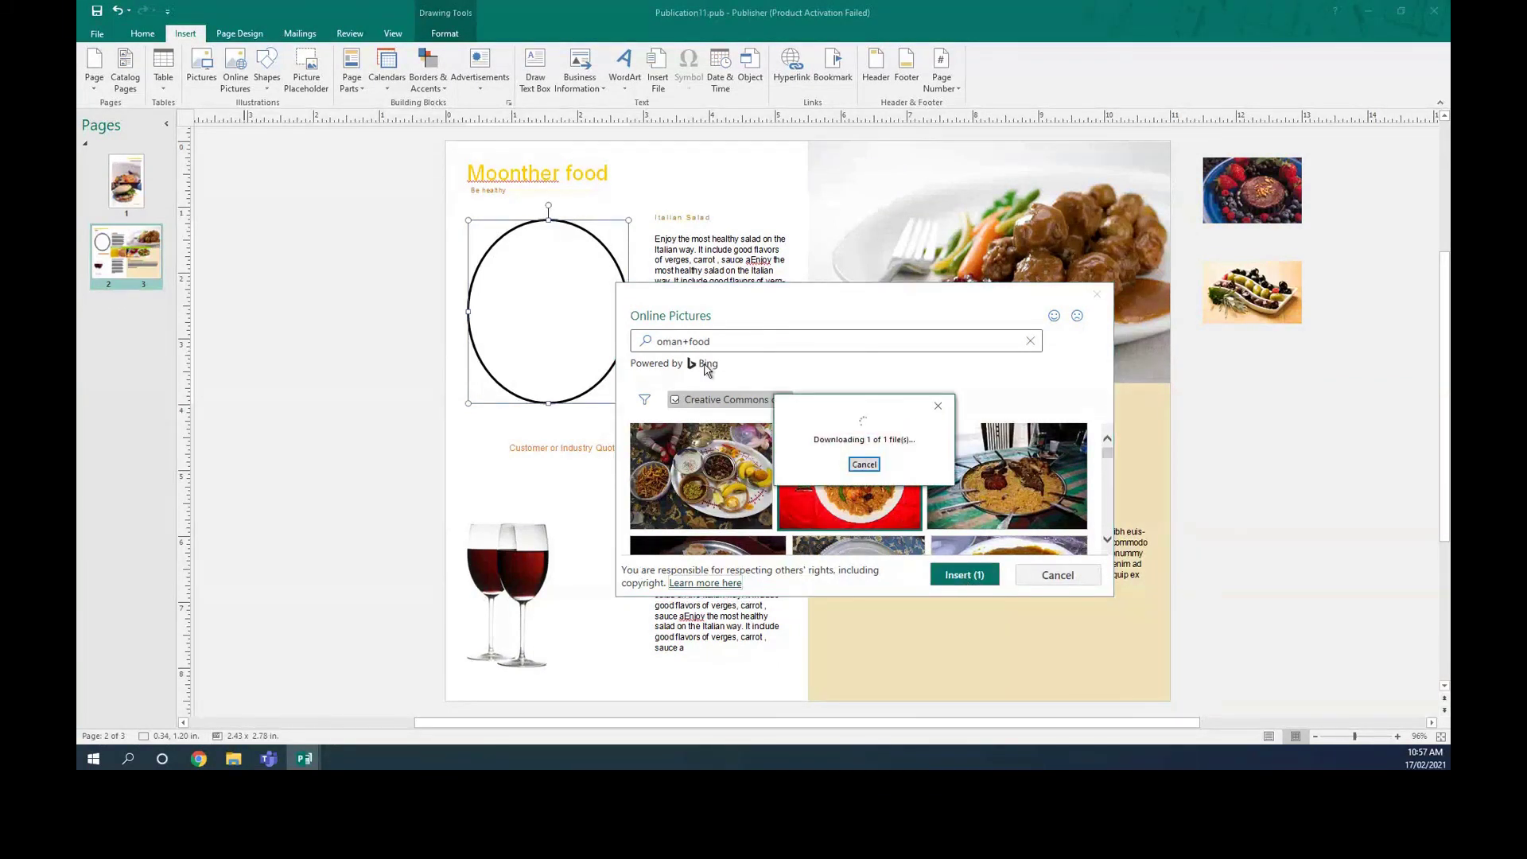
left_click_drag(823, 431, 539, 325)
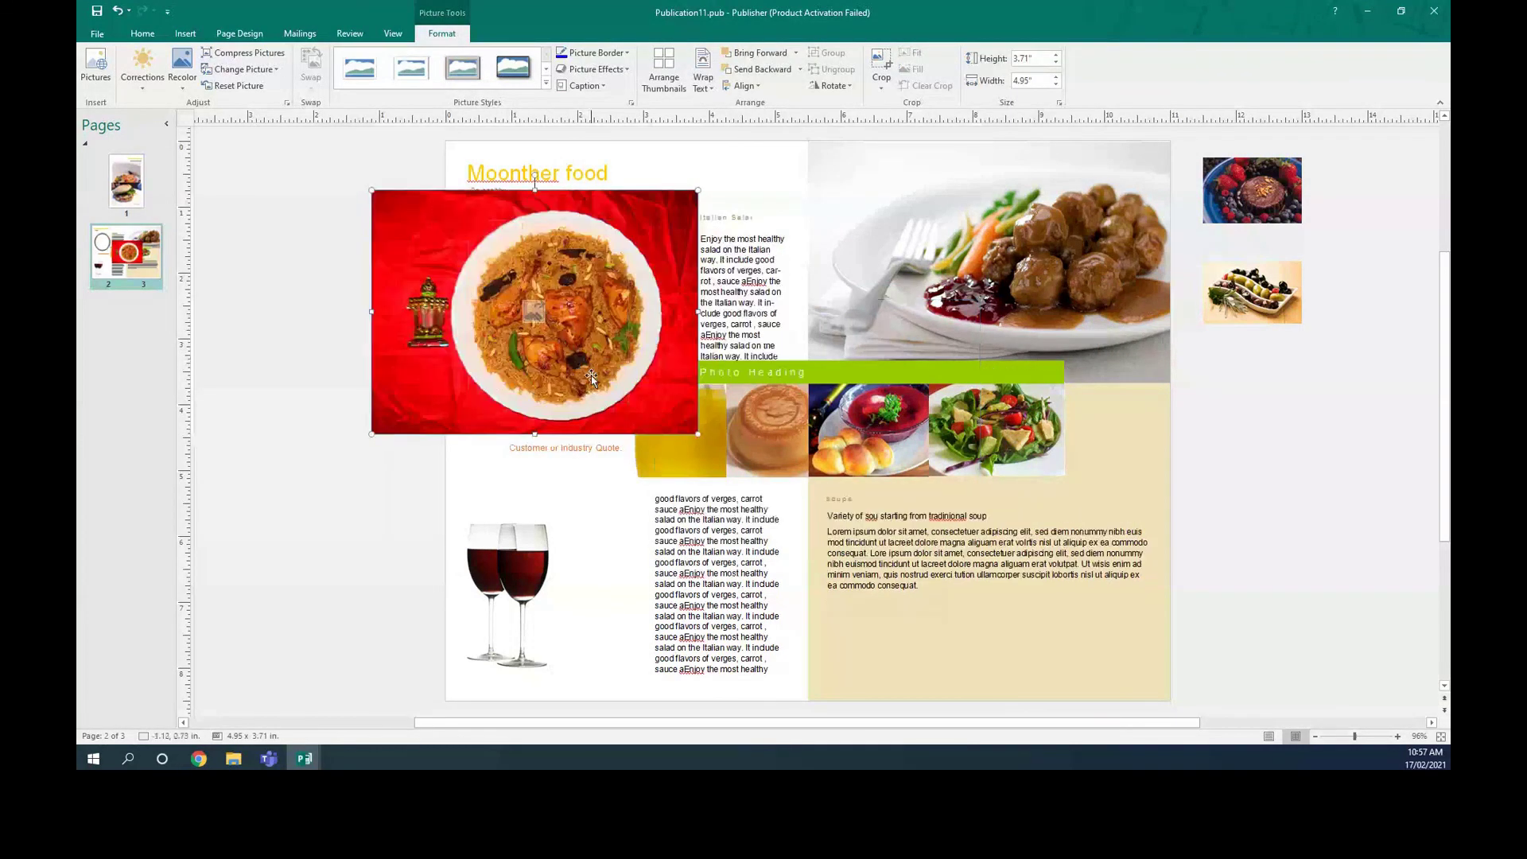
Step: Crop the rice dish picture on all sides closely around the plate, to about 3.24 × 3.41 in
left_click(878, 78)
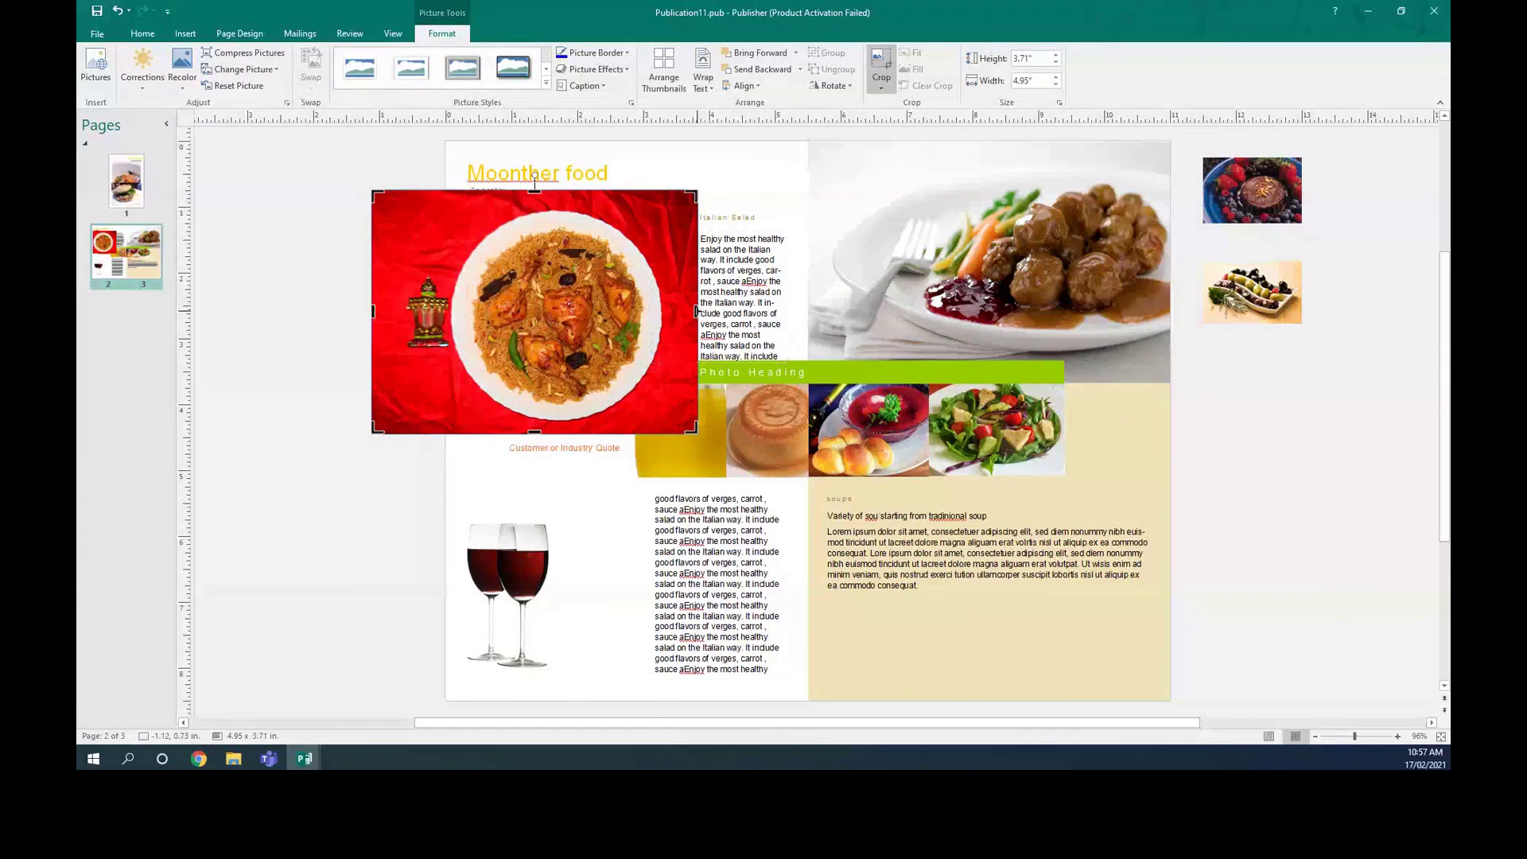
left_click_drag(696, 311, 665, 312)
left_click_drag(371, 311, 450, 318)
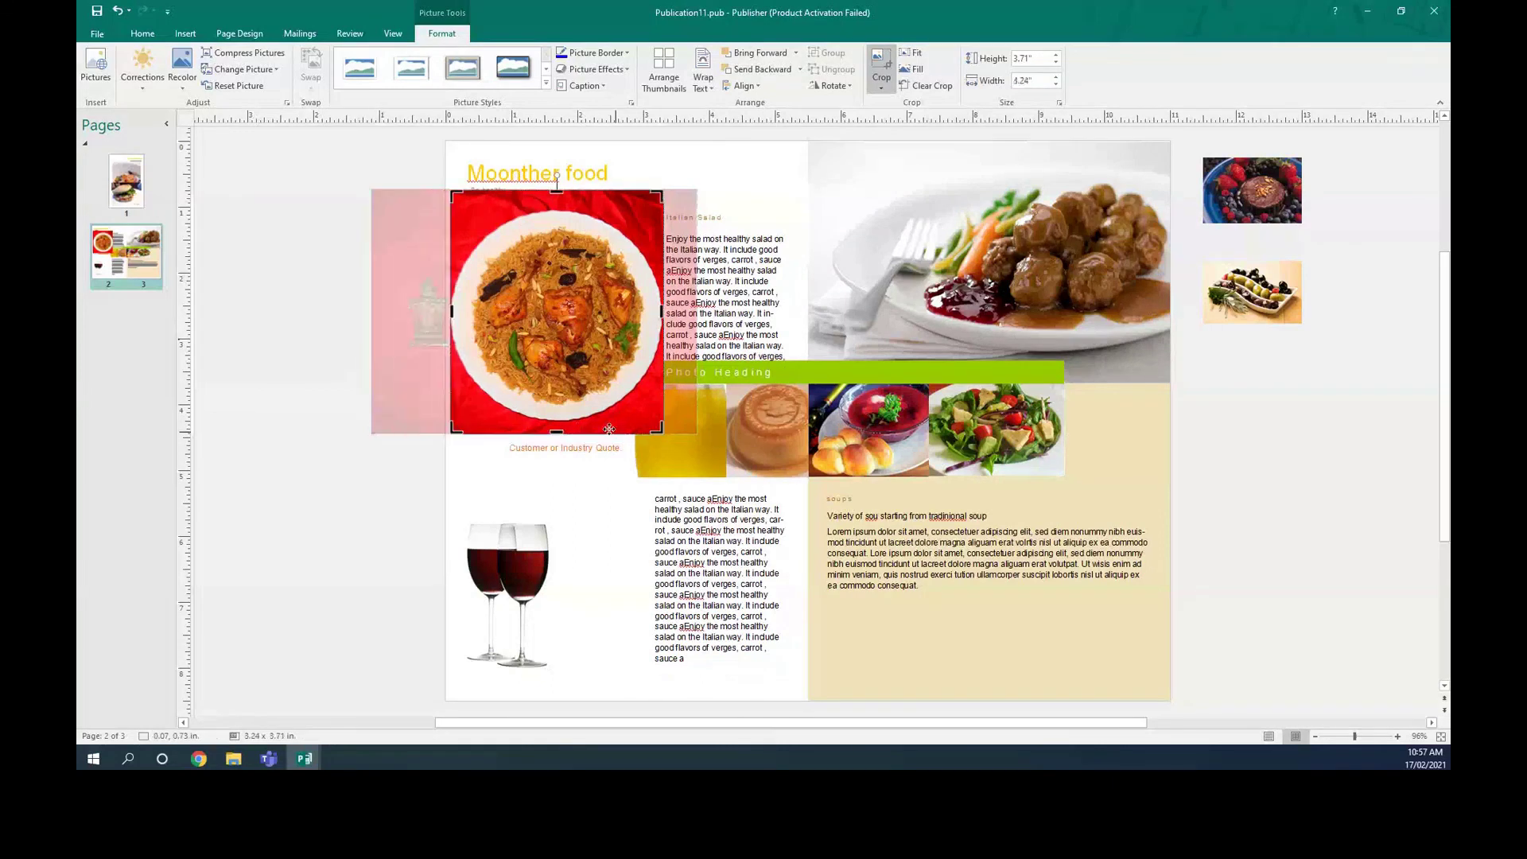
left_click_drag(556, 188, 556, 212)
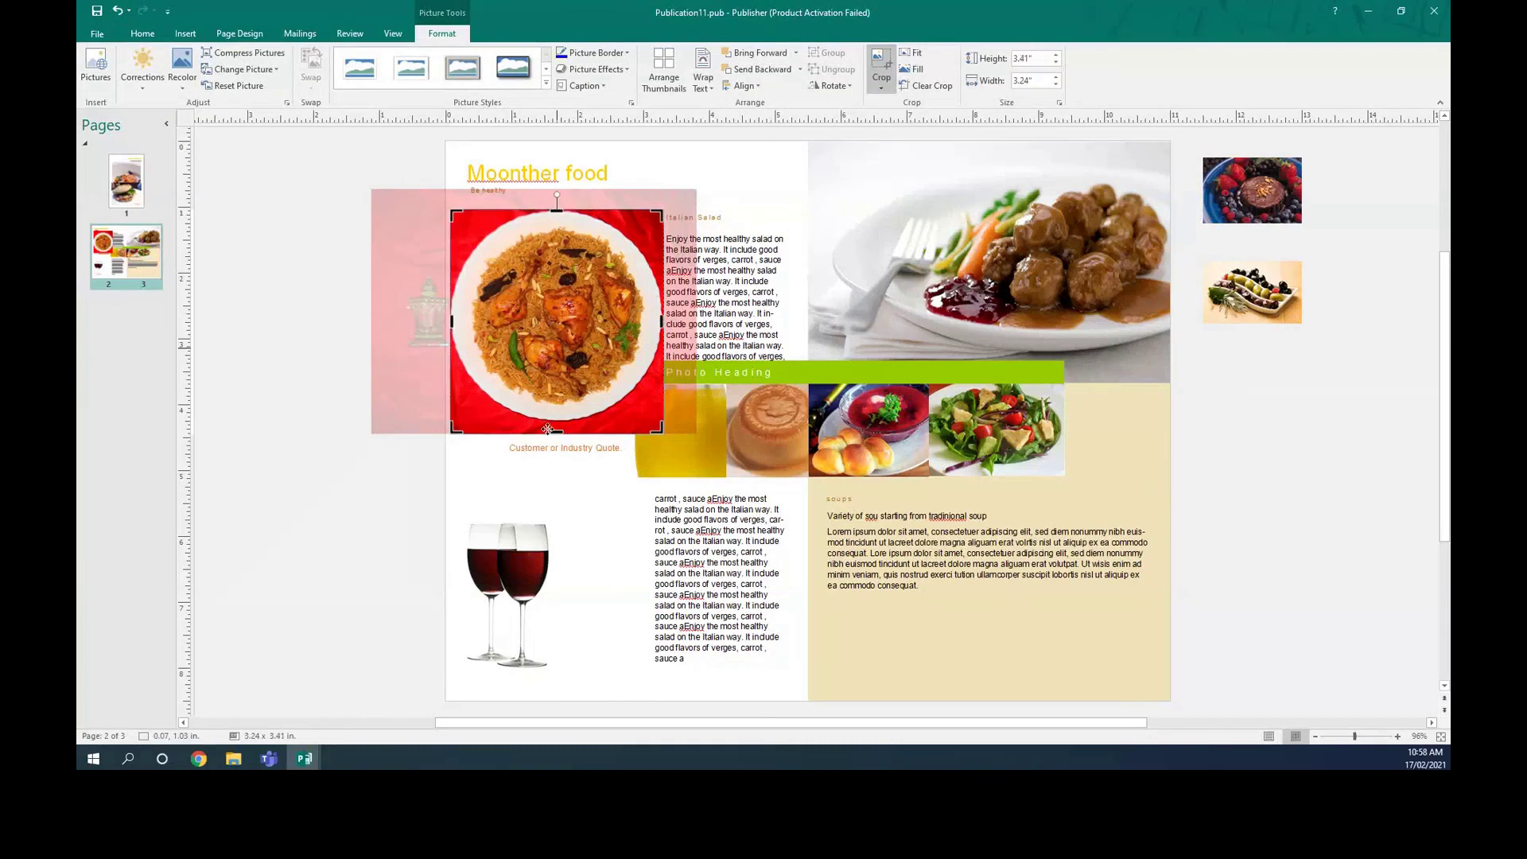
left_click_drag(552, 434, 557, 424)
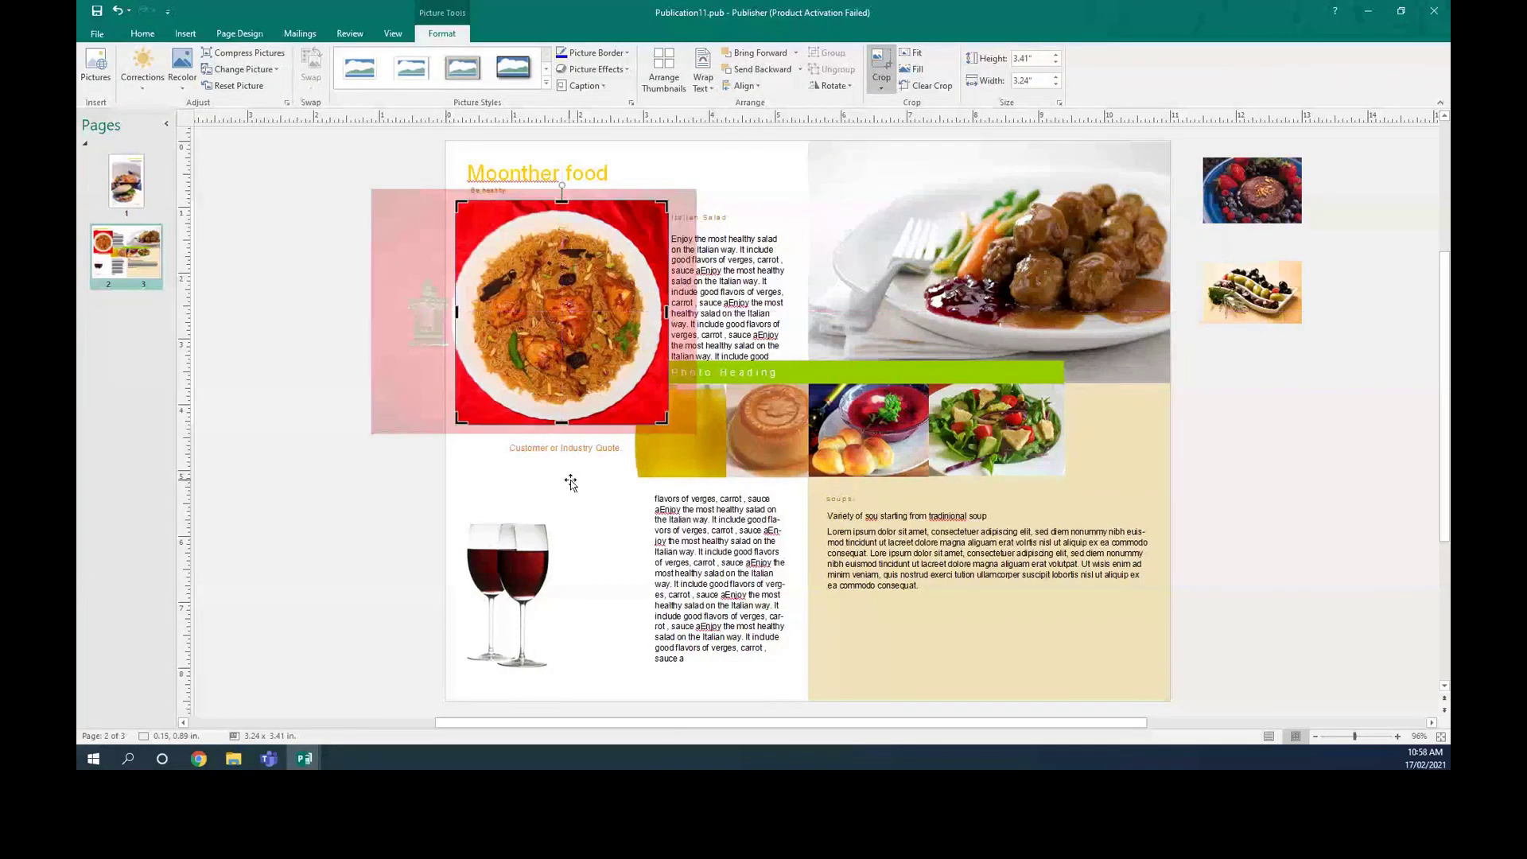
key("Escape")
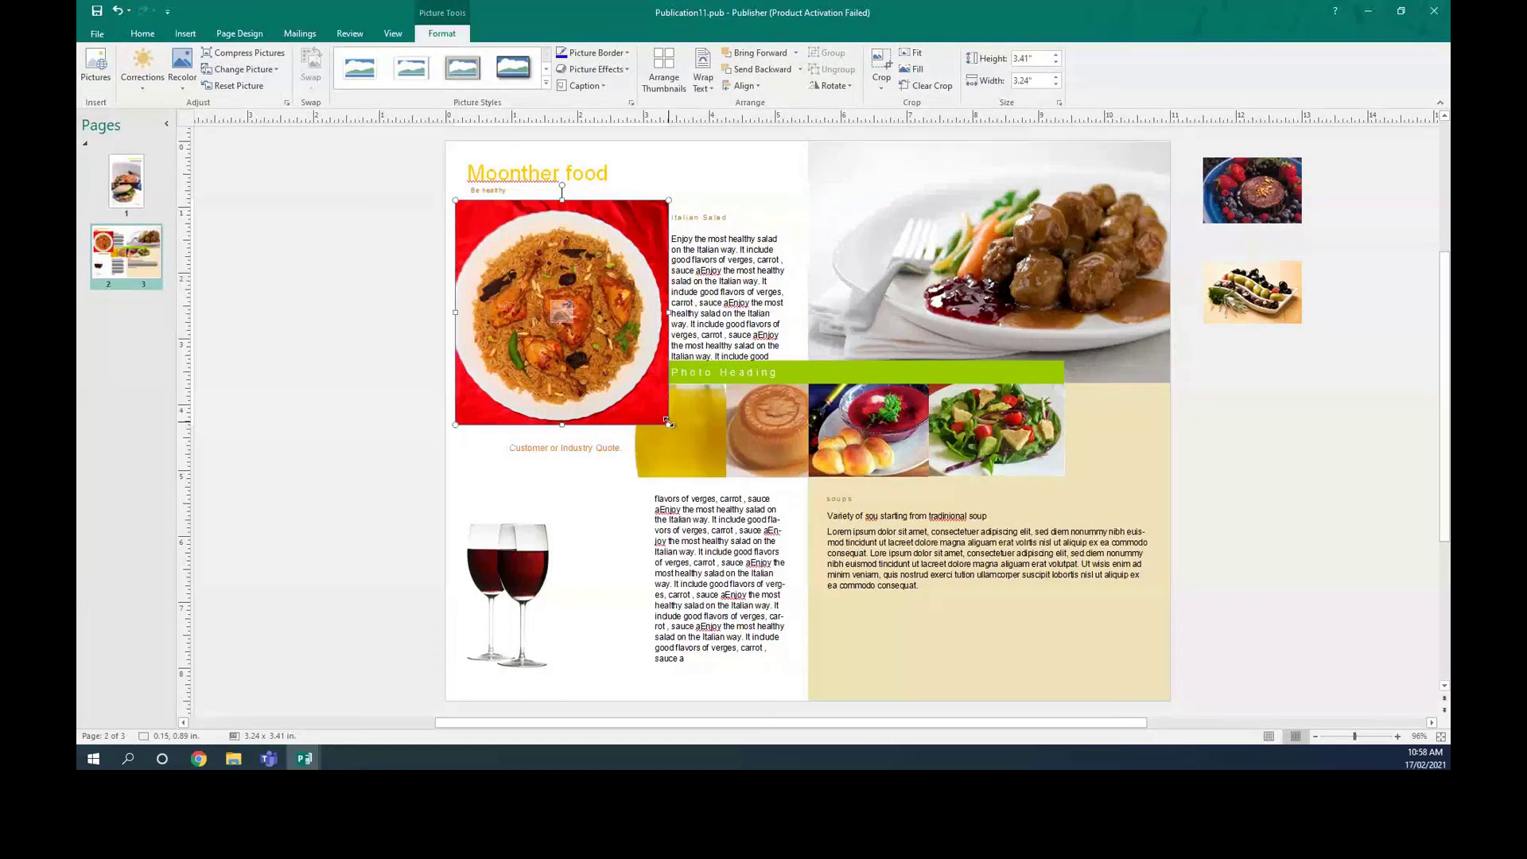
Step: Shrink the cropped dish picture to about 2.67 × 2.82 in over the drawn oval and give it an oval picture style
left_click_drag(667, 423, 629, 383)
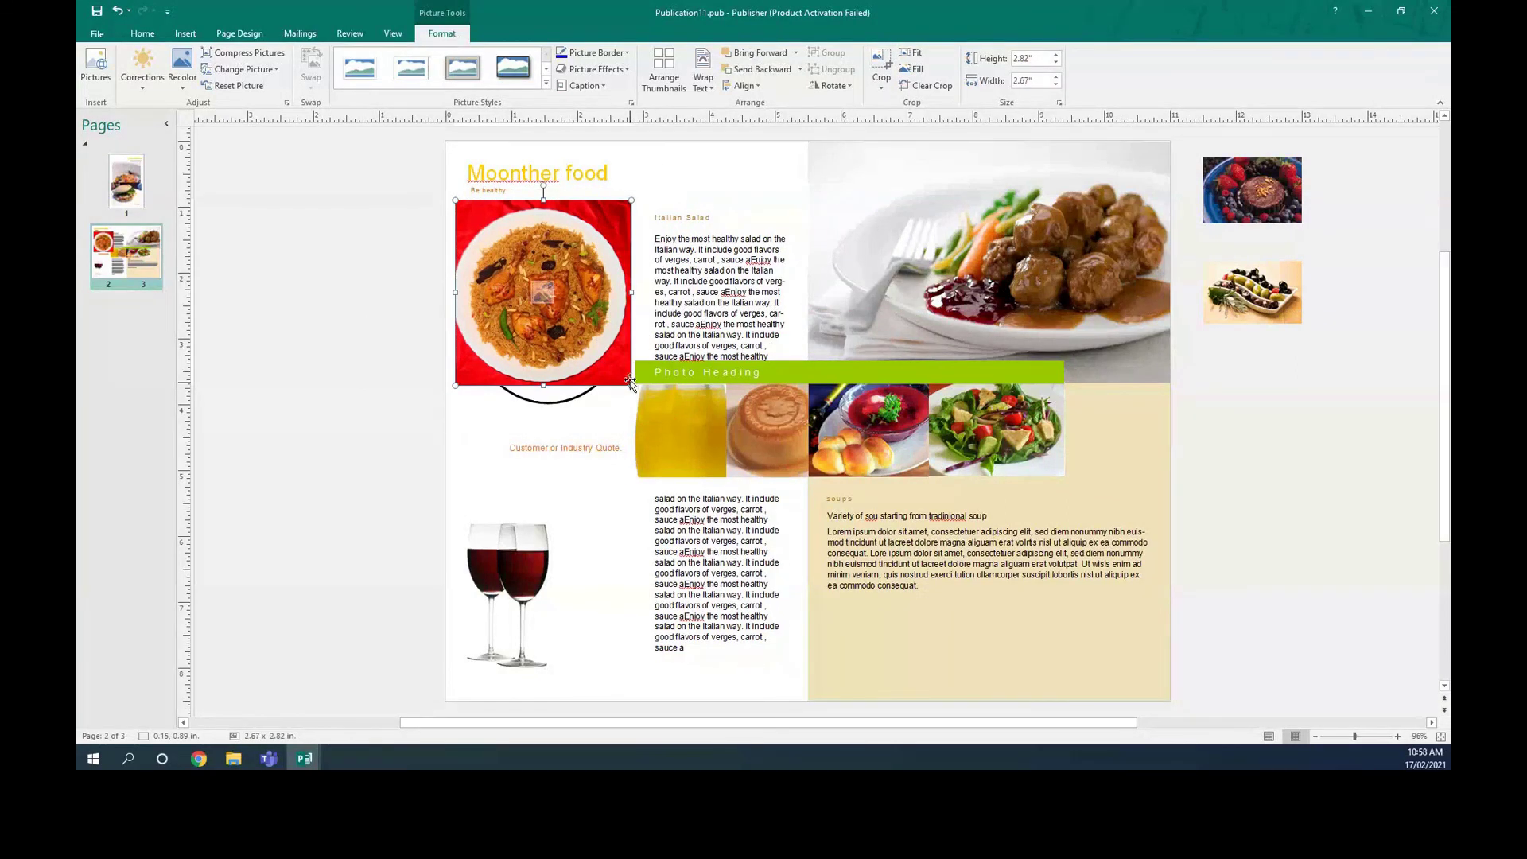
left_click_drag(581, 321, 579, 341)
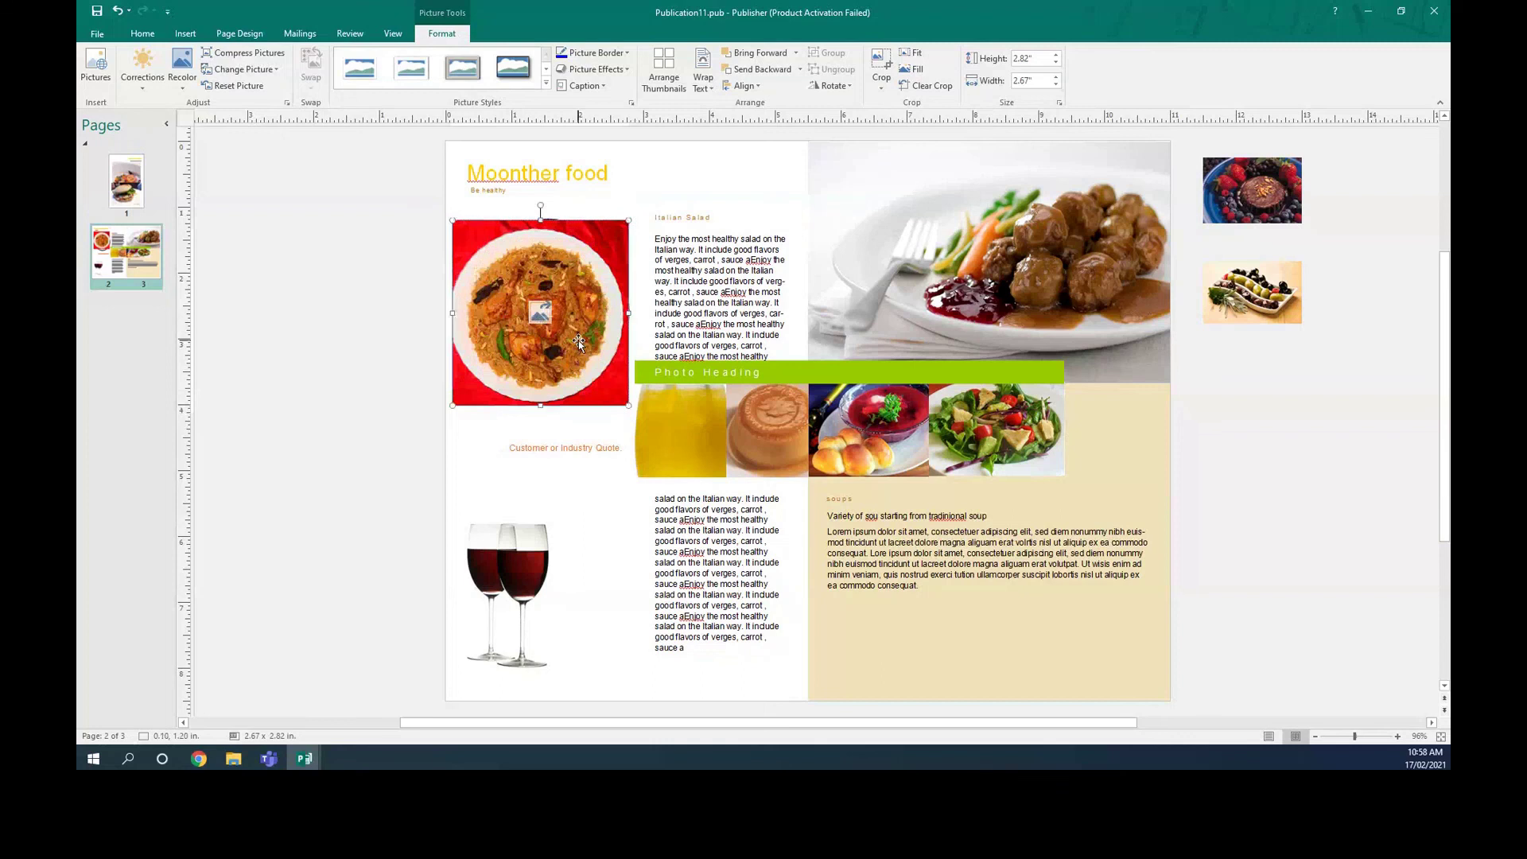
left_click(546, 83)
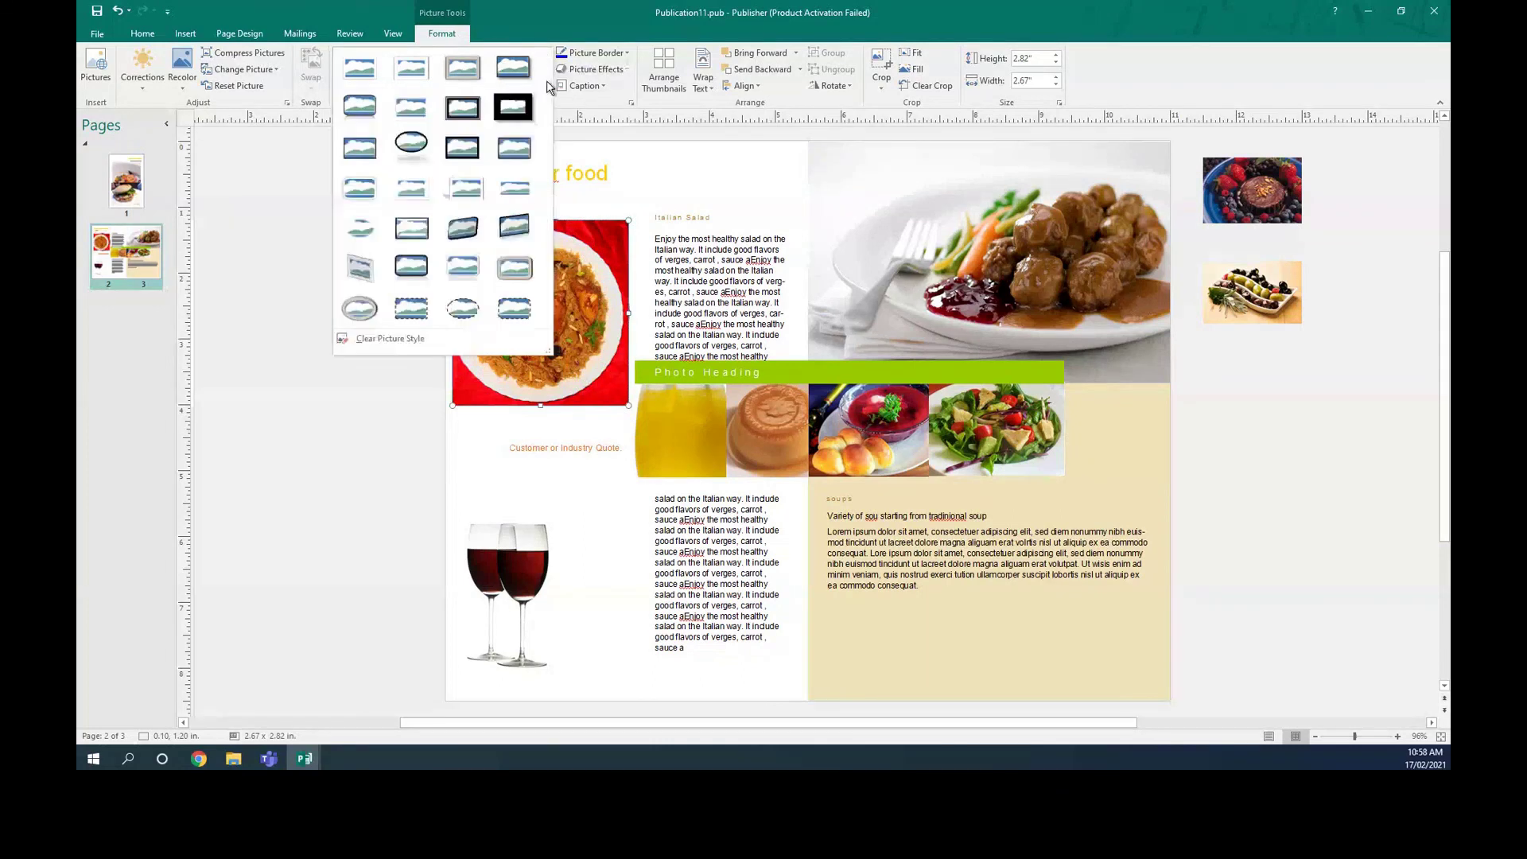
left_click(460, 312)
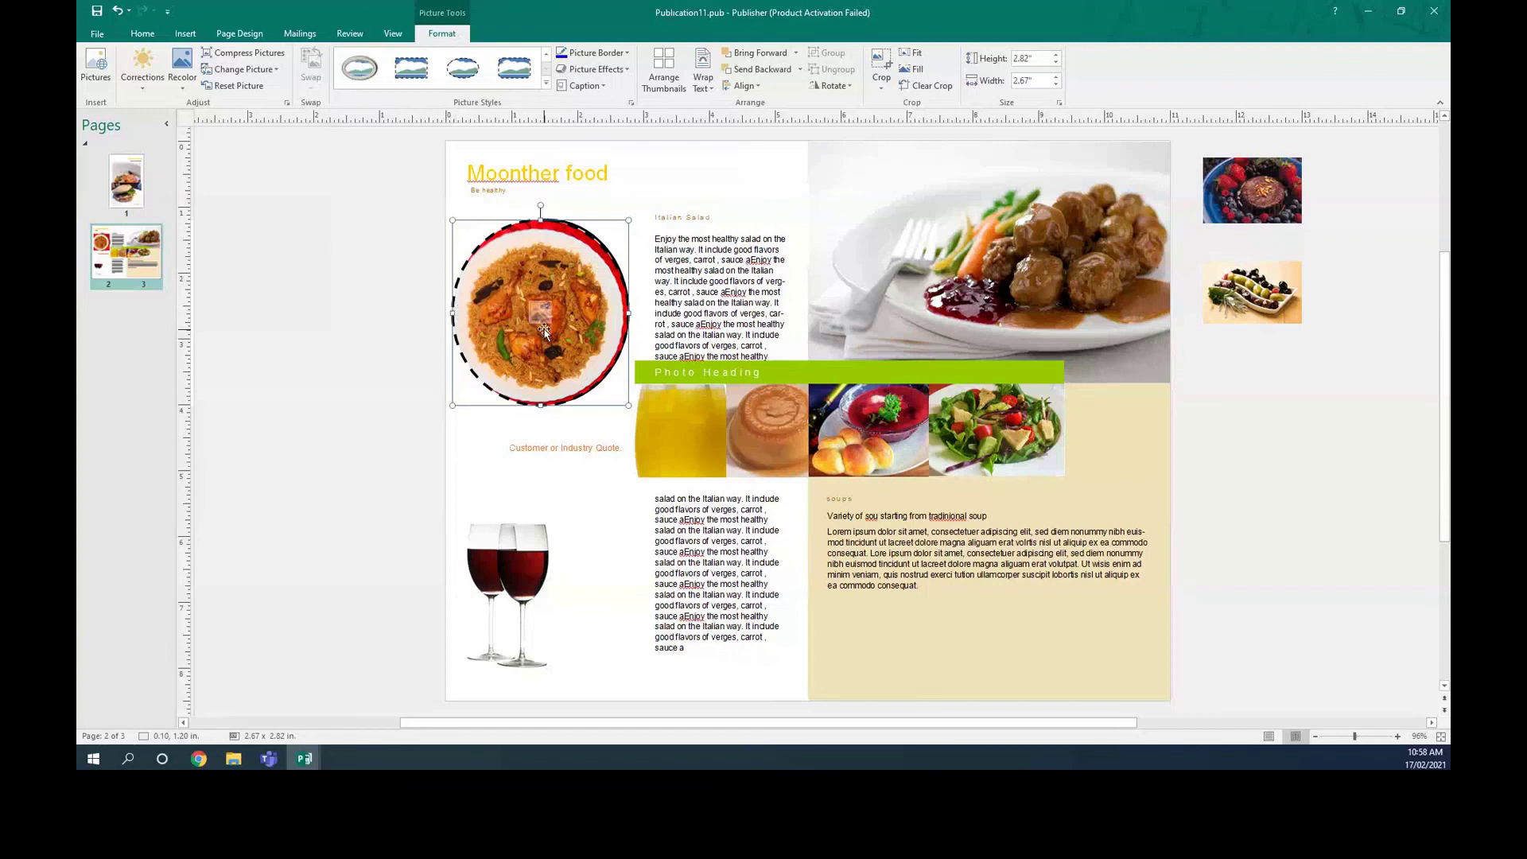
left_click(687, 181)
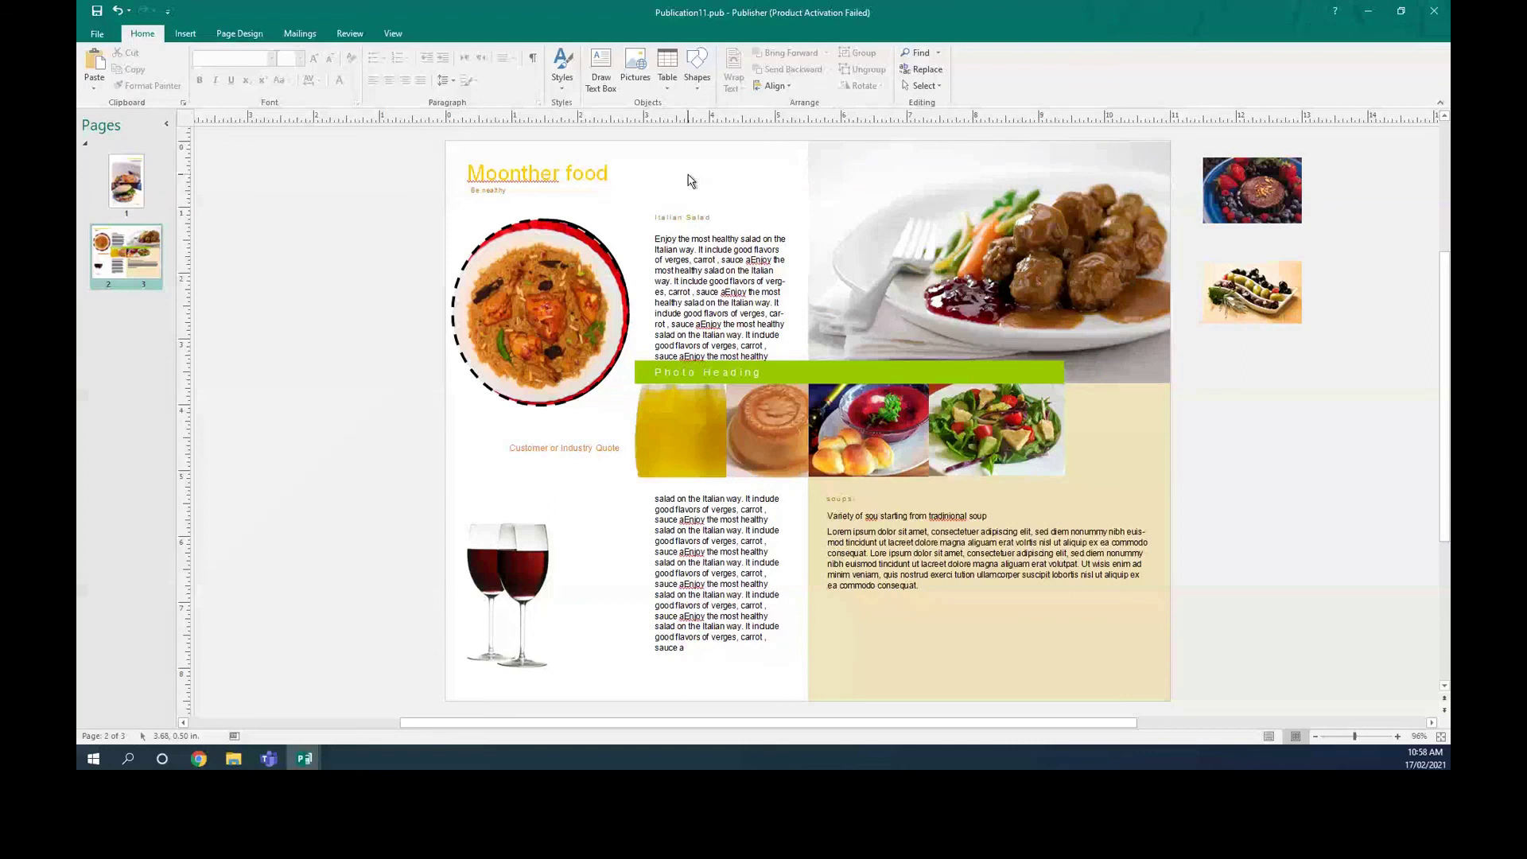
Step: Apply the lightest green solid background to the inside page spread with the Moonther food heading
left_click(997, 282)
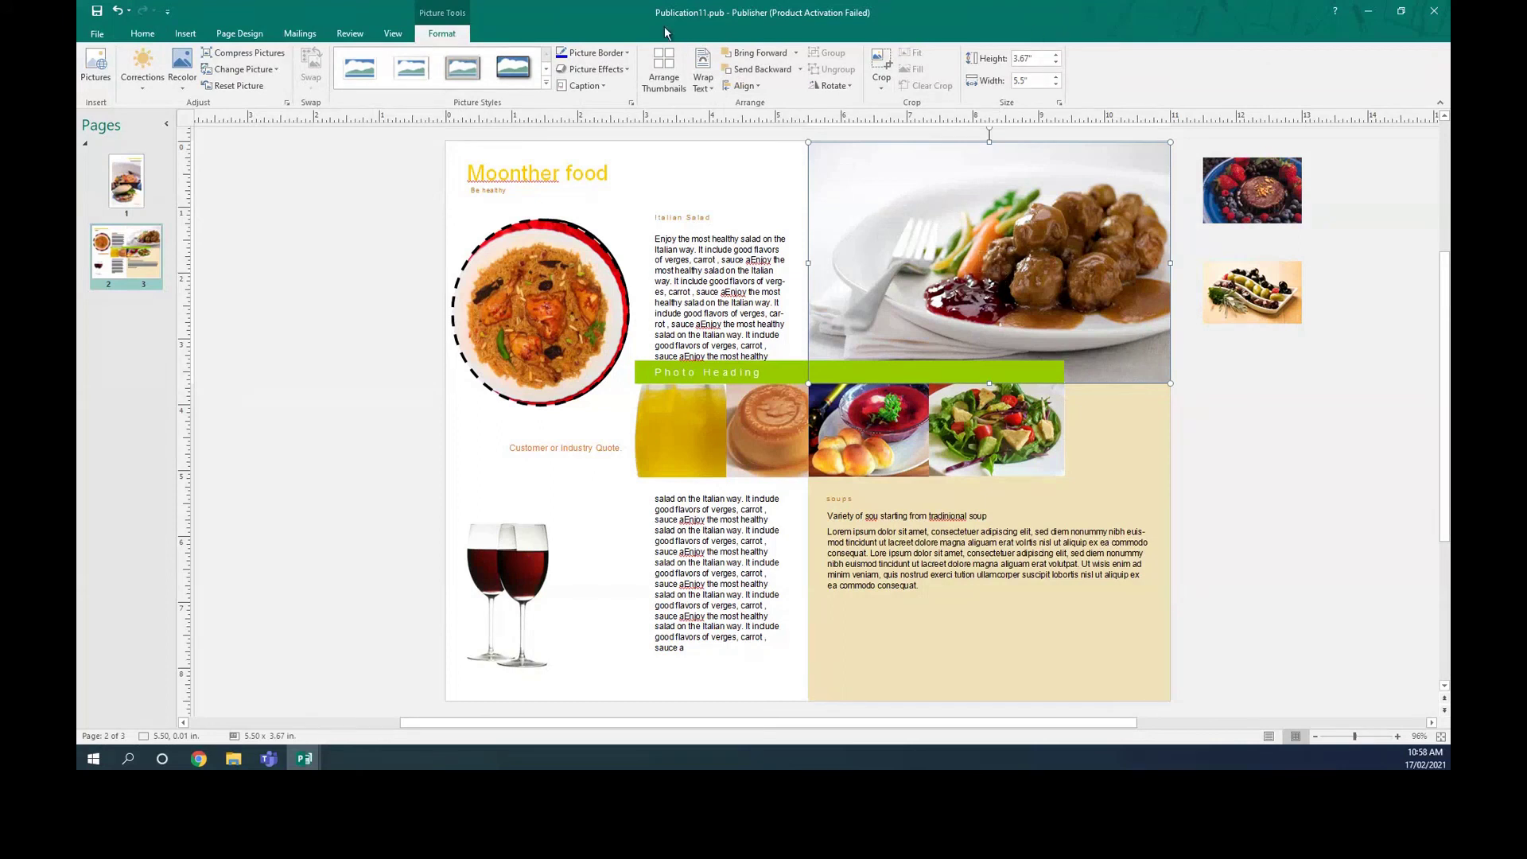
left_click(254, 35)
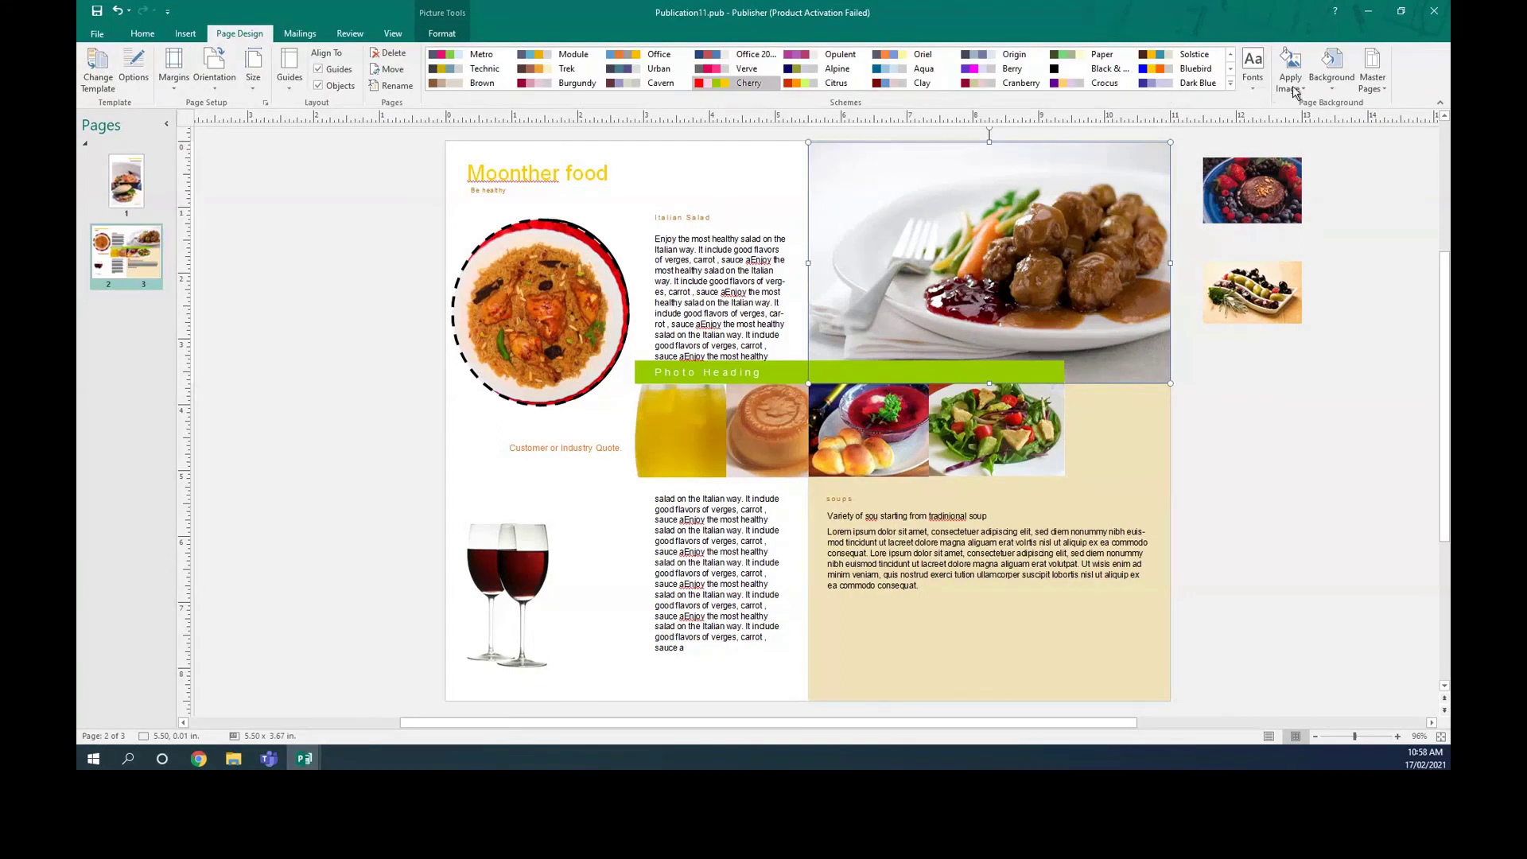
left_click(1337, 89)
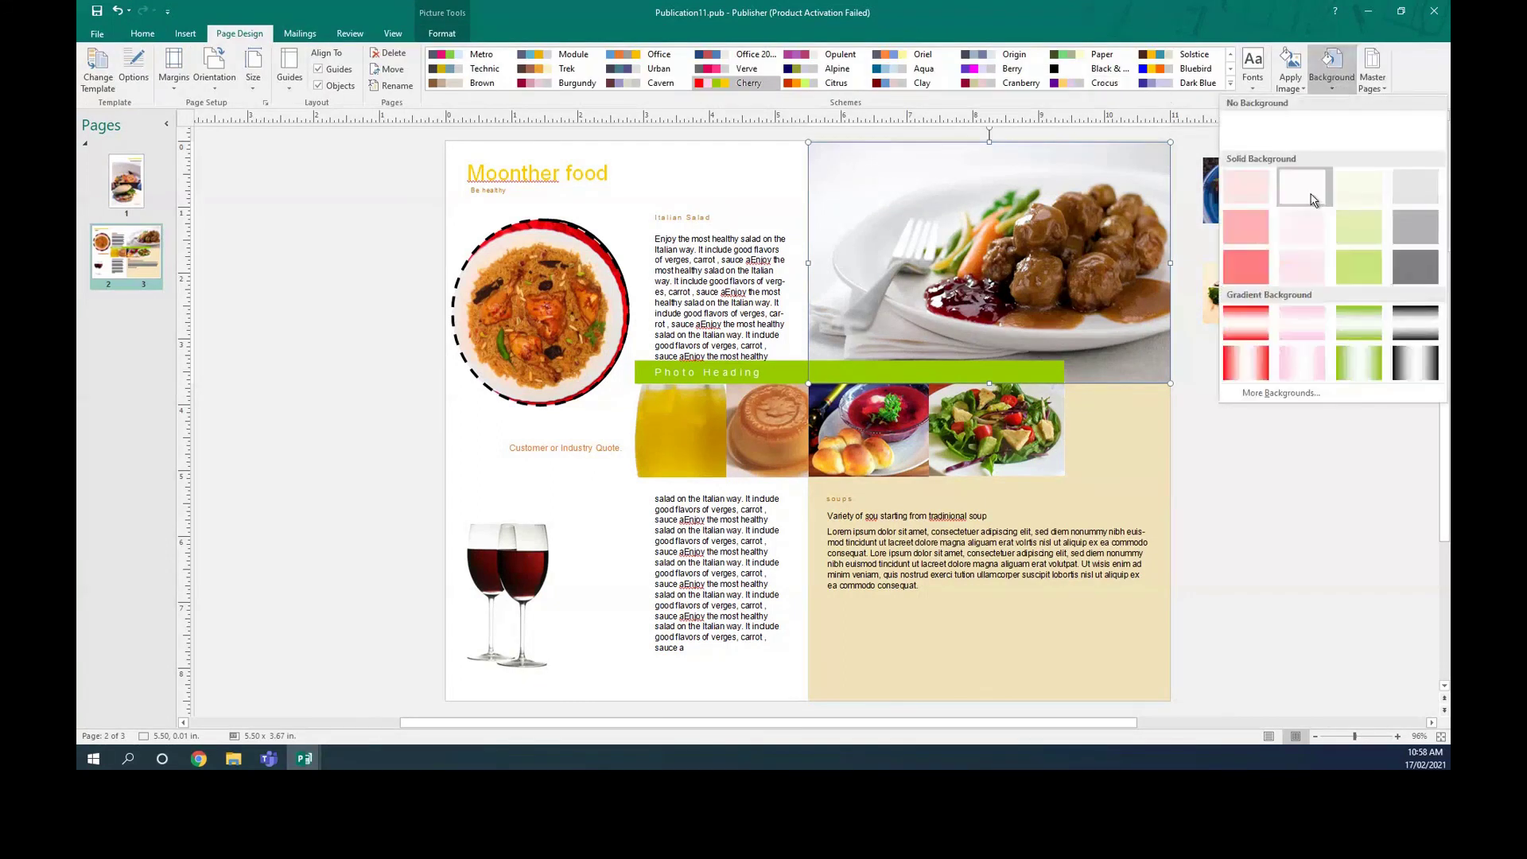
left_click(1375, 197)
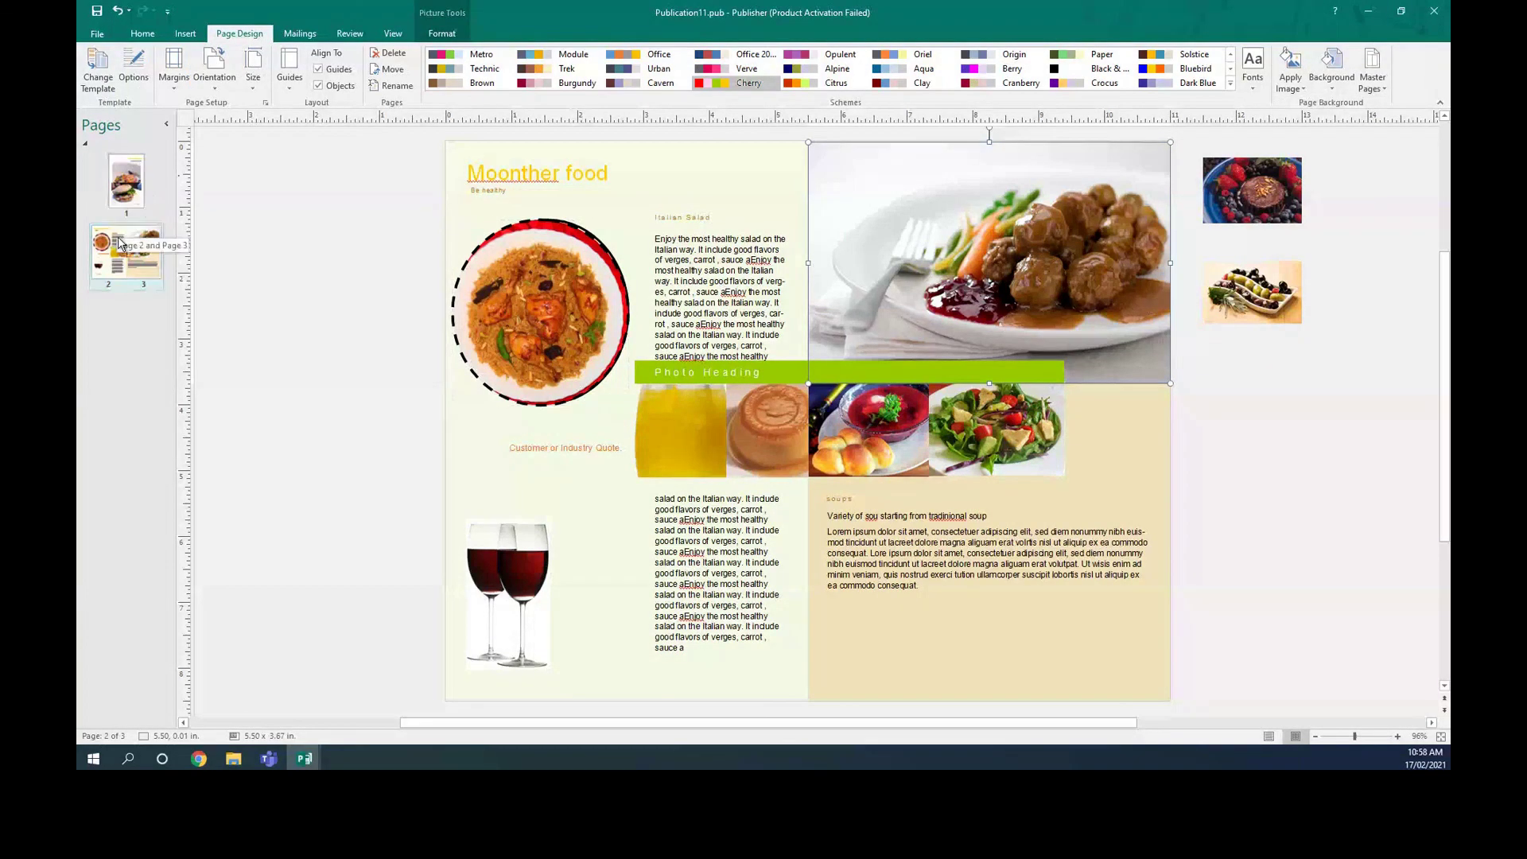
Step: Choose the Bounce design from the built-in catalog templates as the brochure's replacement template
left_click(98, 73)
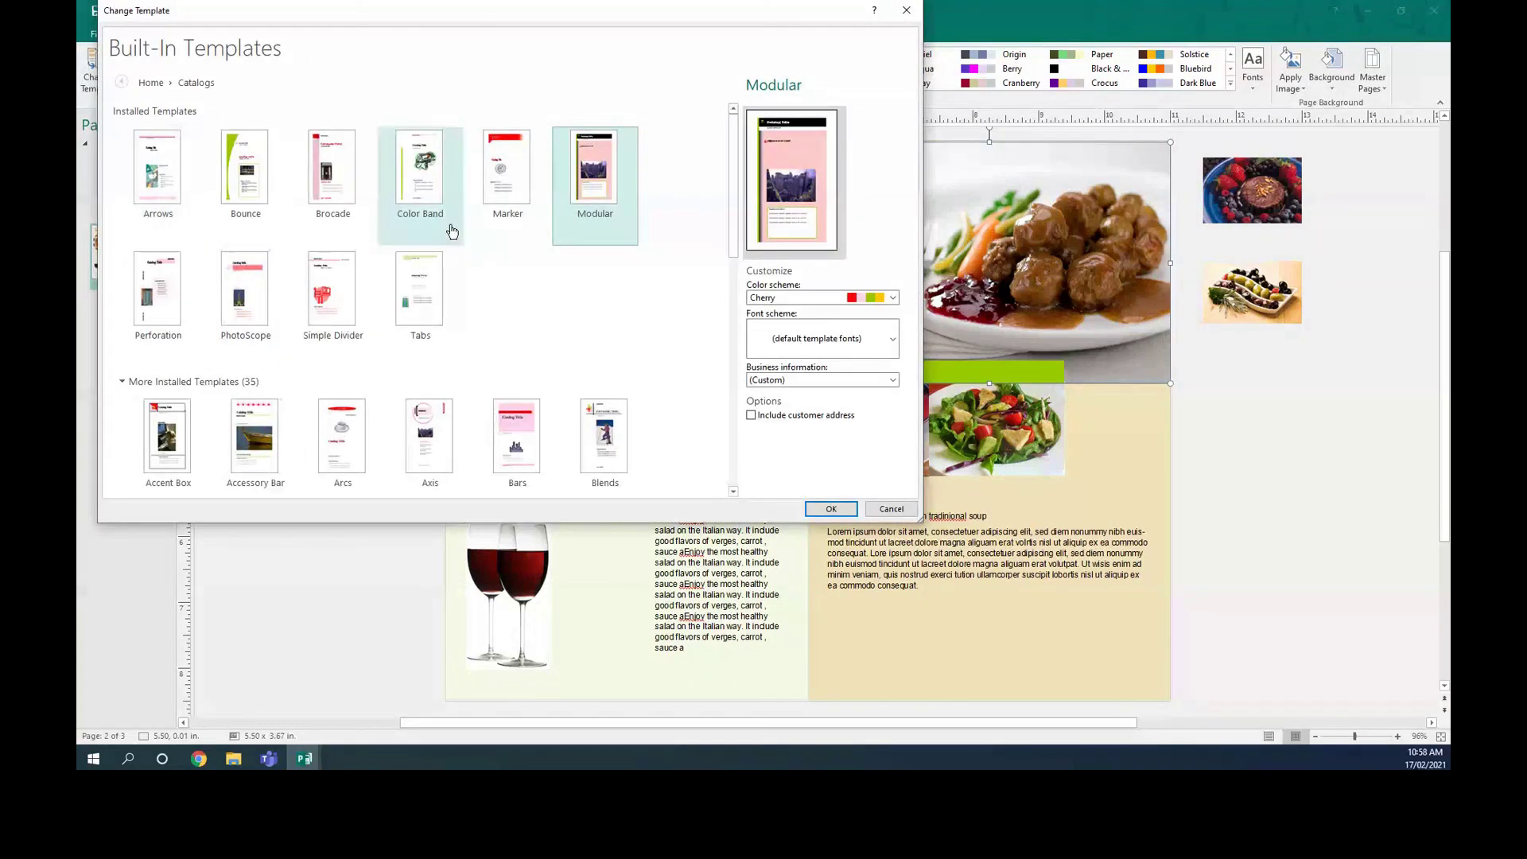
left_click(492, 181)
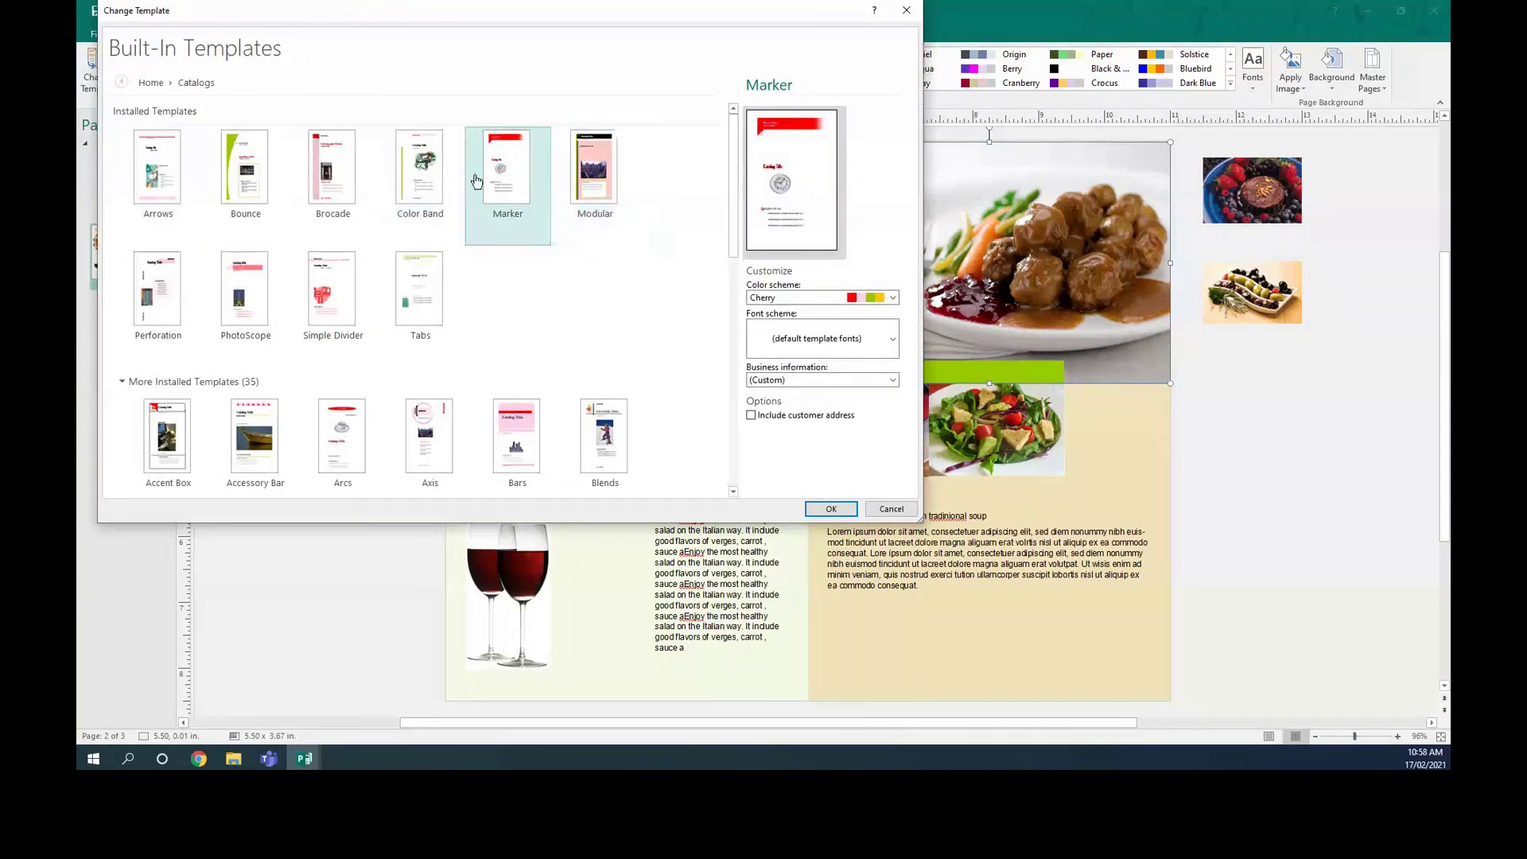
left_click(420, 167)
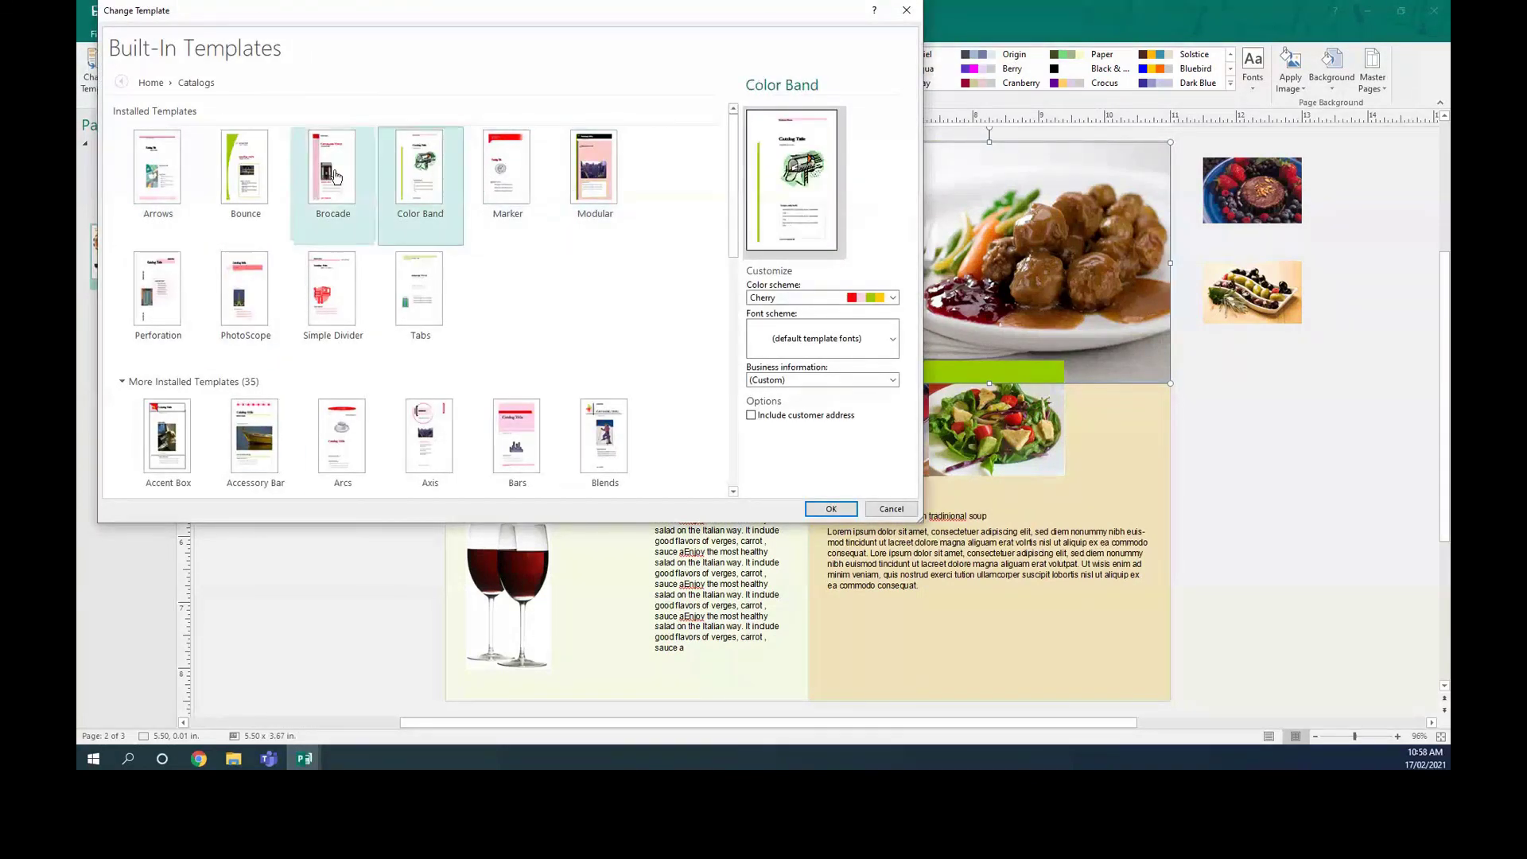
left_click(241, 175)
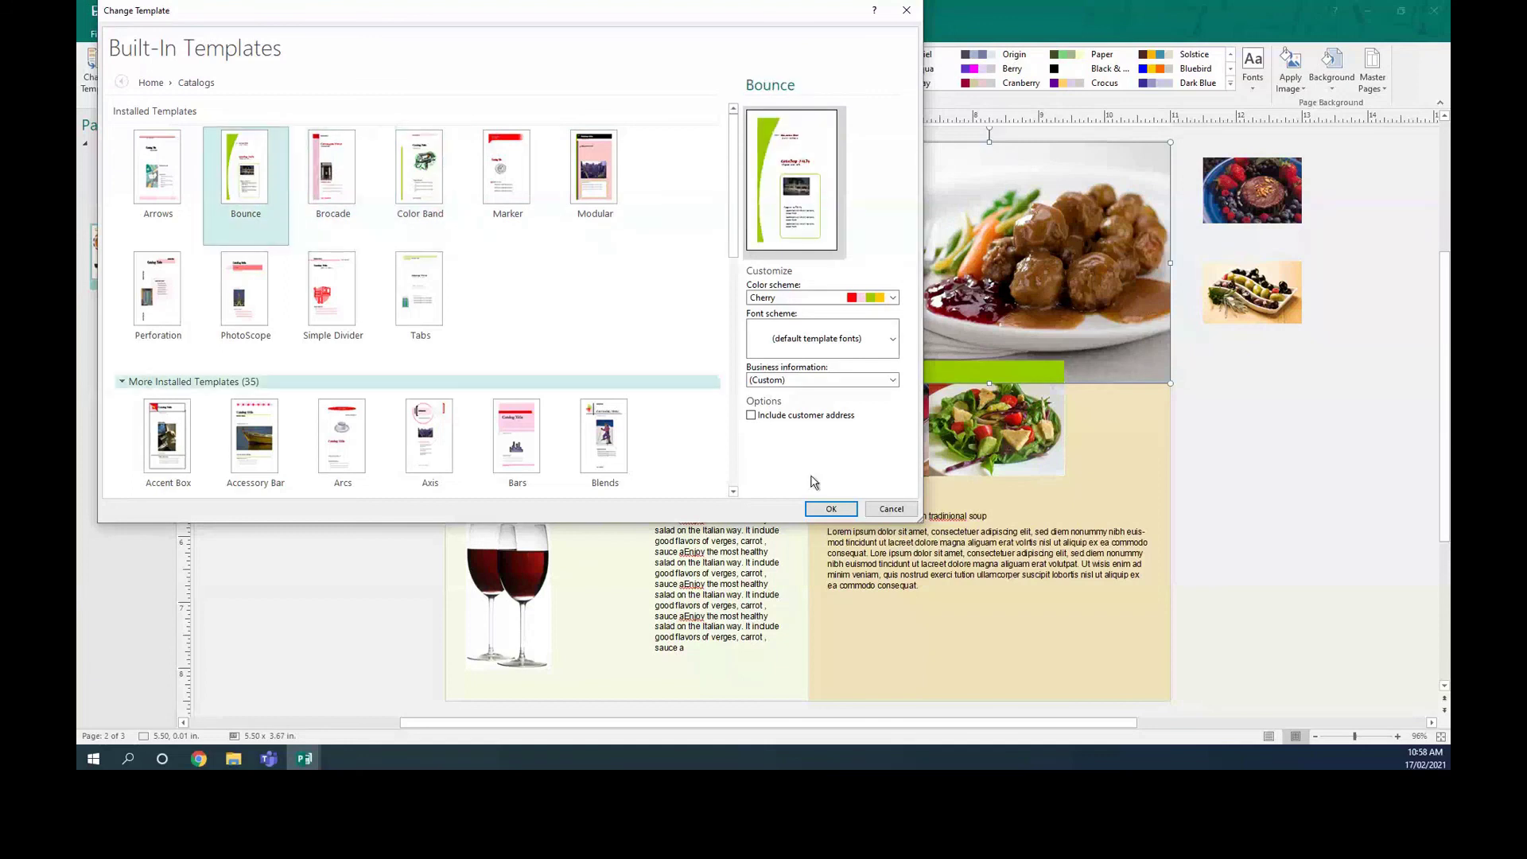